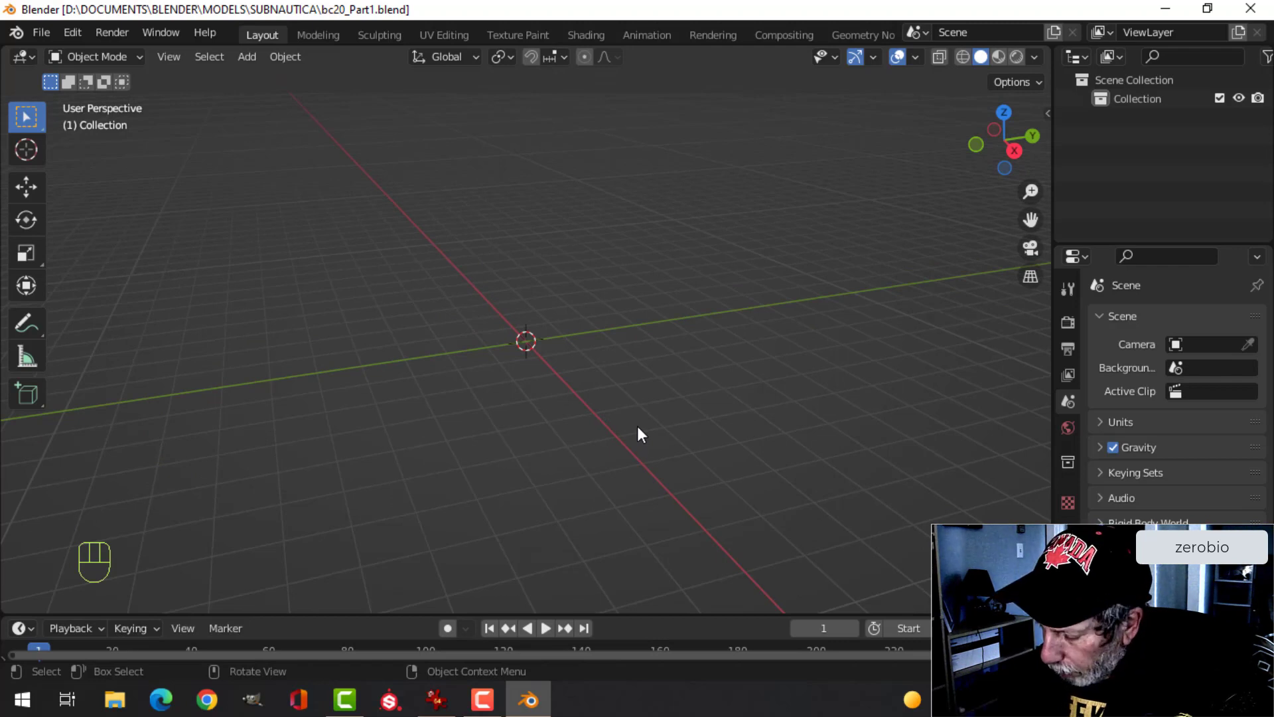
- From the right-side view, add a UV sphere at the world origin
{"action": "key", "text": "KP_3"}
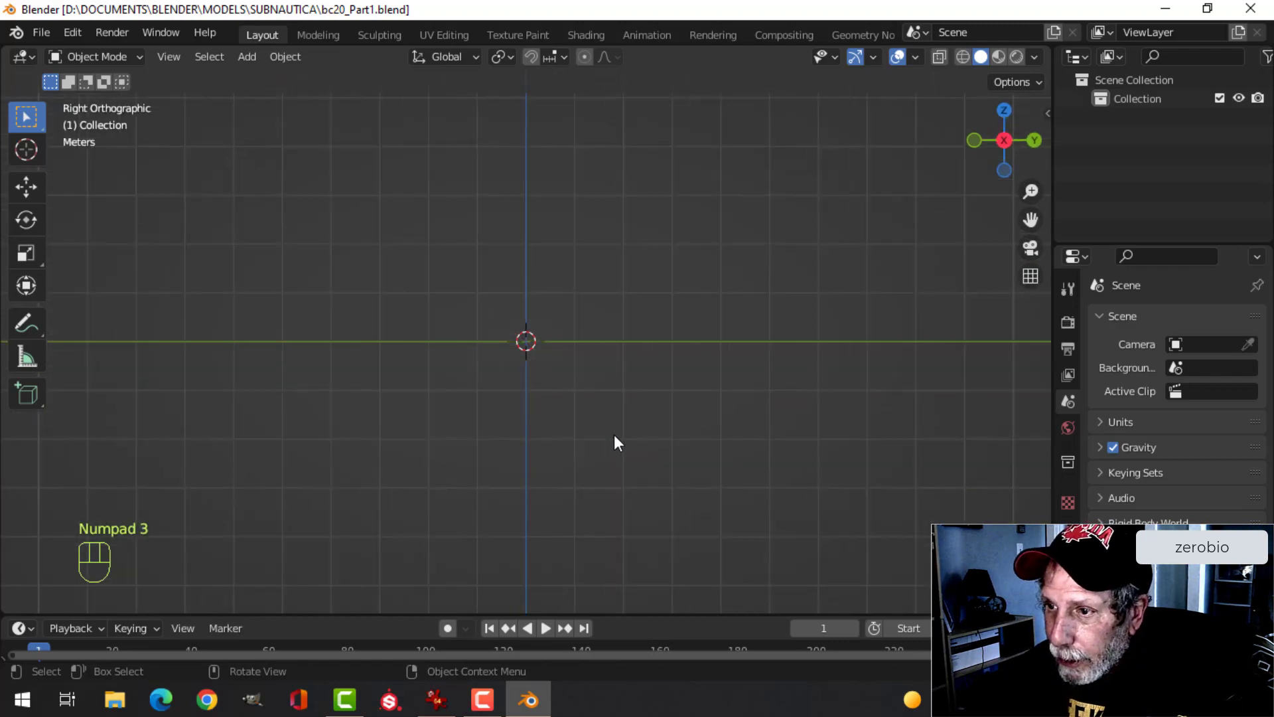
{"action": "scroll", "coordinate": [614, 435], "scroll_direction": "up", "scroll_amount": 2}
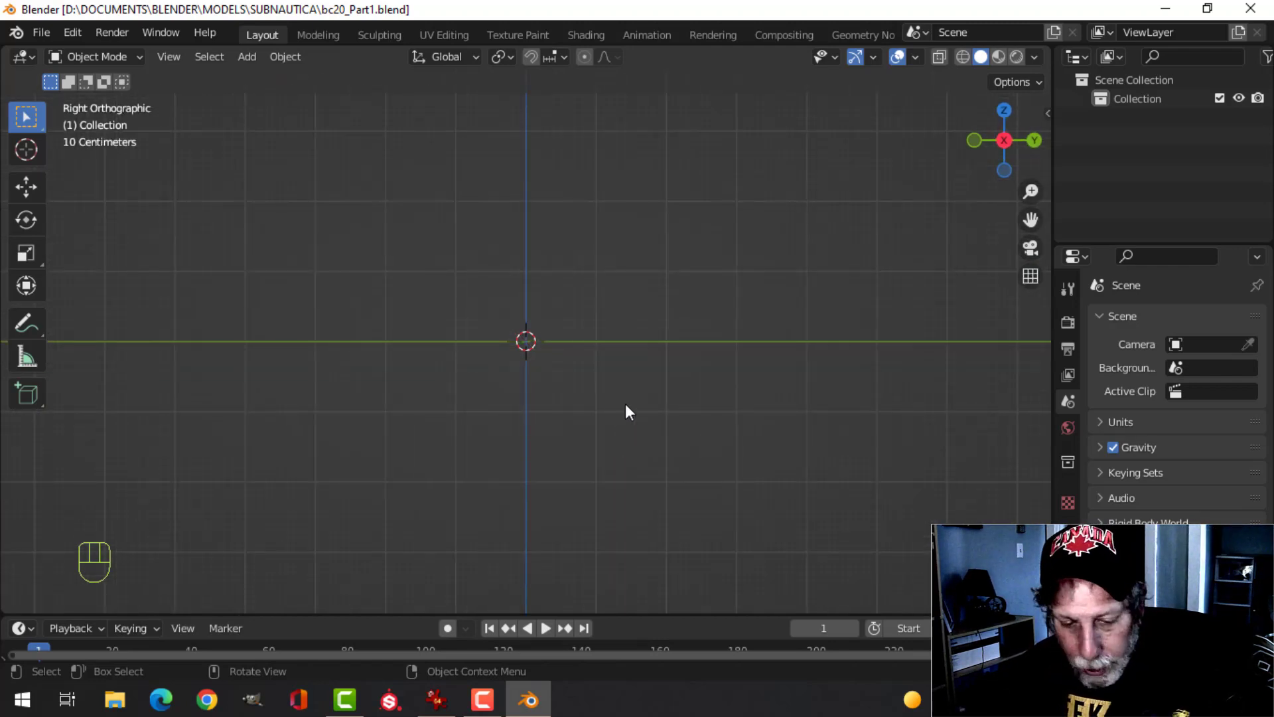
{"action": "key", "text": "shift+a"}
{"action": "mouse_move", "coordinate": [626, 296]}
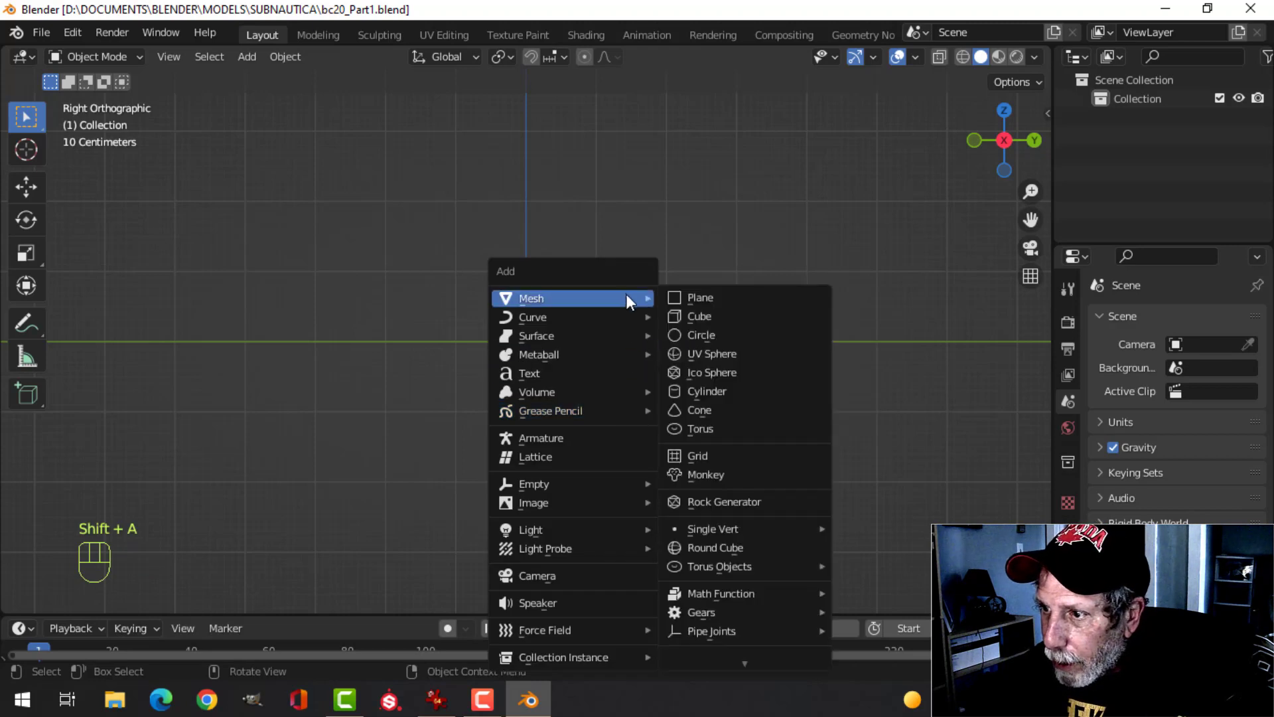
{"action": "left_click", "coordinate": [734, 353]}
- In Edit Mode, rotate the sphere's mesh 90 degrees about the X axis
{"action": "key", "text": "Tab"}
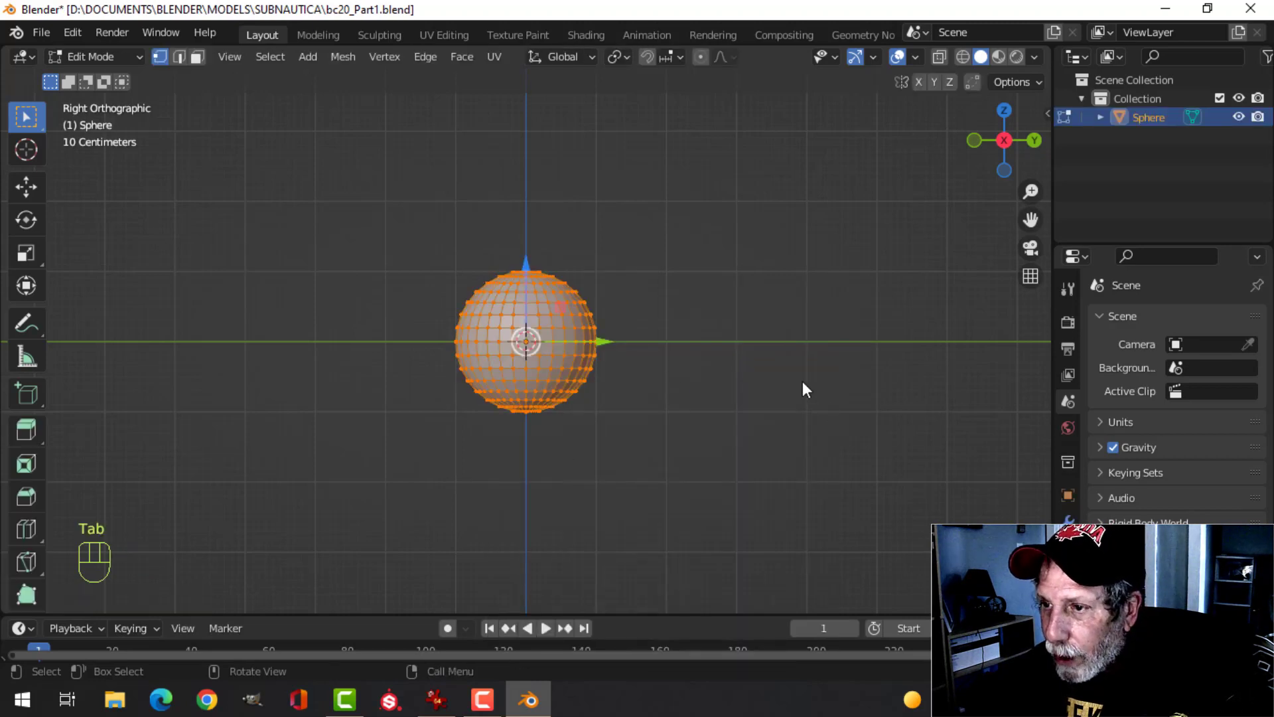
{"action": "scroll", "coordinate": [723, 372], "scroll_direction": "up", "scroll_amount": 2}
{"action": "key", "text": "r"}
{"action": "key", "text": "x"}
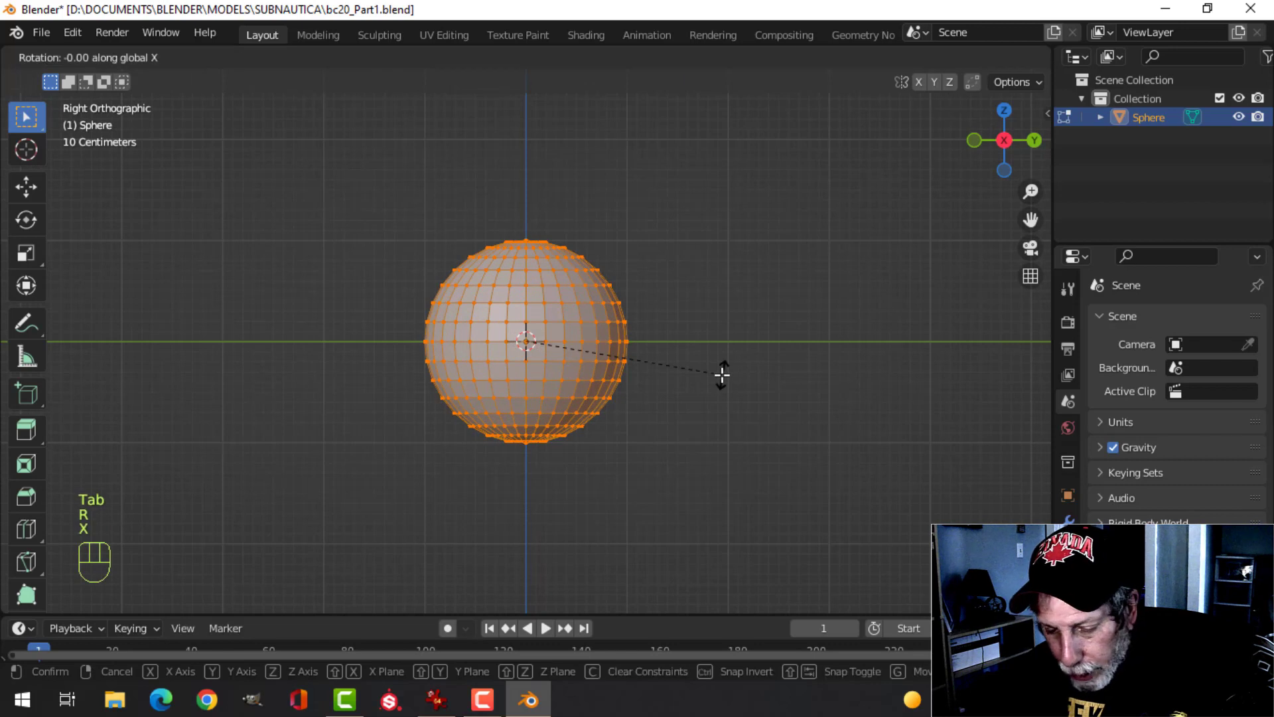
{"action": "key", "text": "9"}
{"action": "key", "text": "0"}
{"action": "left_click", "coordinate": [722, 375]}
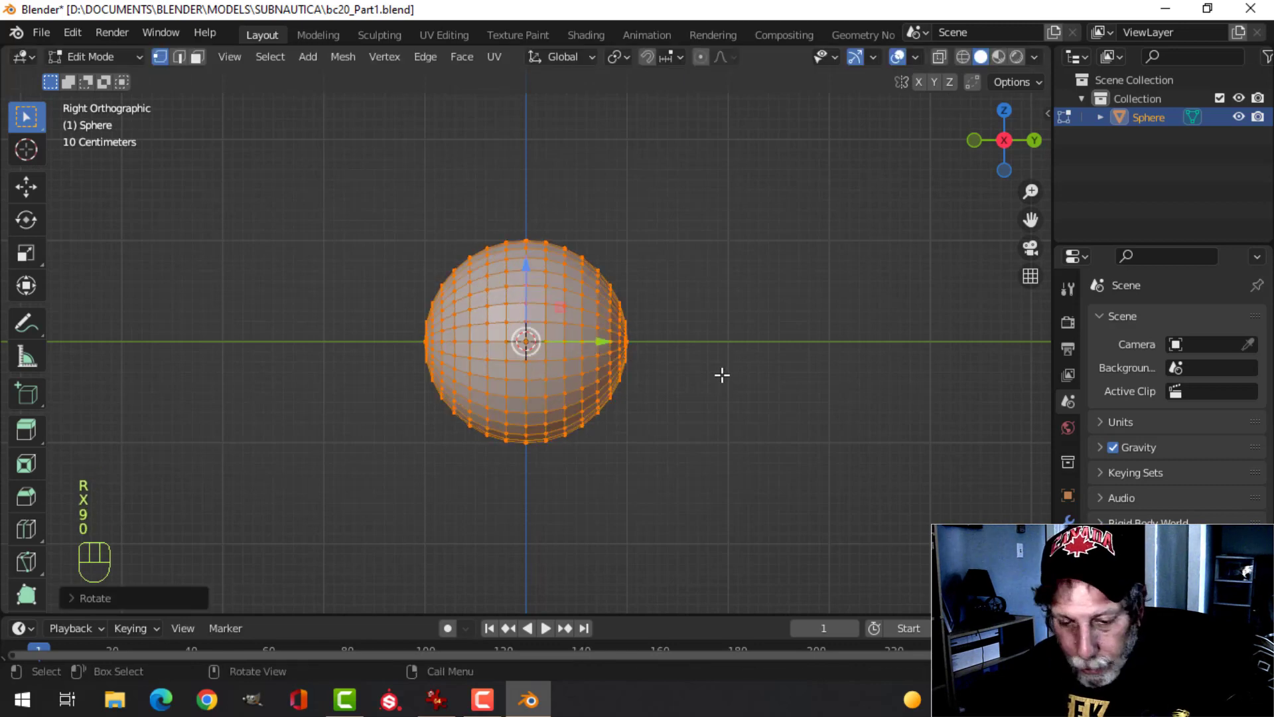
- In wireframe, box-select the sphere's left half and delete its vertices, then return to solid shading
{"action": "key", "text": "z"}
{"action": "left_click", "coordinate": [609, 376]}
{"action": "key", "text": "alt+a"}
{"action": "key", "text": "b"}
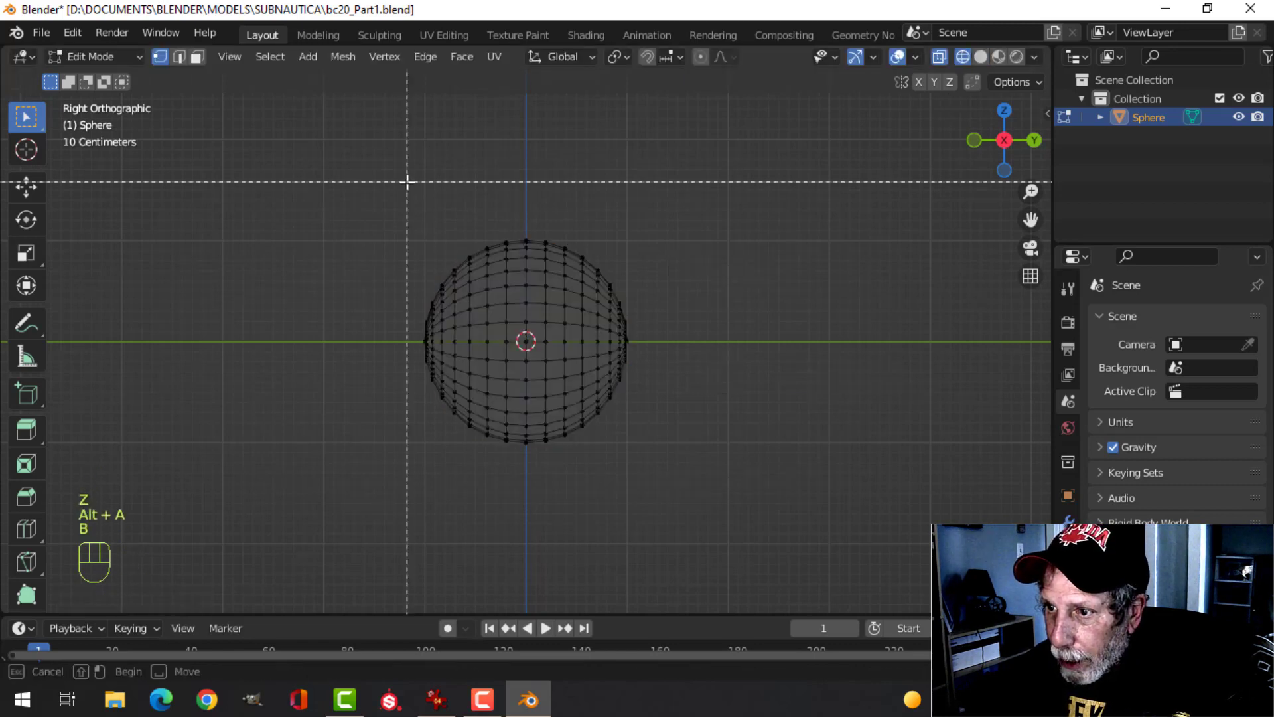
{"action": "mouse_move", "coordinate": [406, 179]}
{"action": "left_mouse_down"}
{"action": "mouse_move", "coordinate": [515, 392]}
{"action": "mouse_move", "coordinate": [519, 489]}
{"action": "left_mouse_up"}
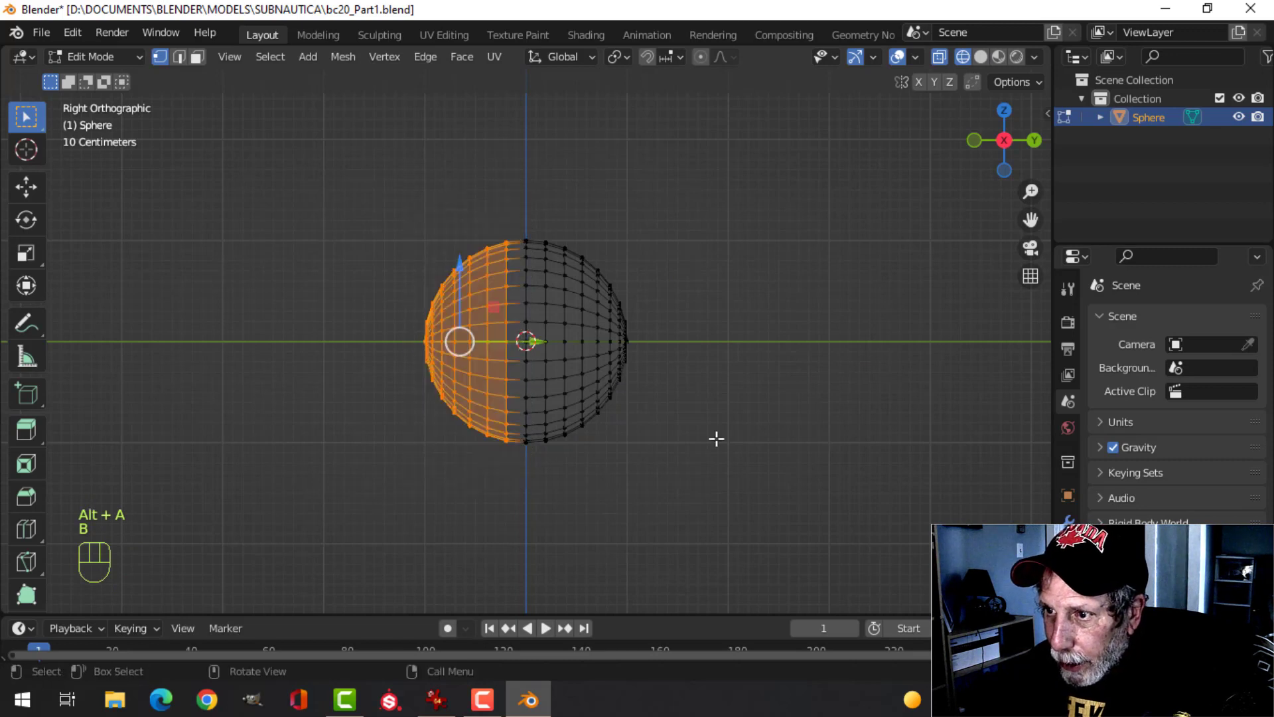
{"action": "key", "text": "x"}
{"action": "left_click", "coordinate": [700, 438]}
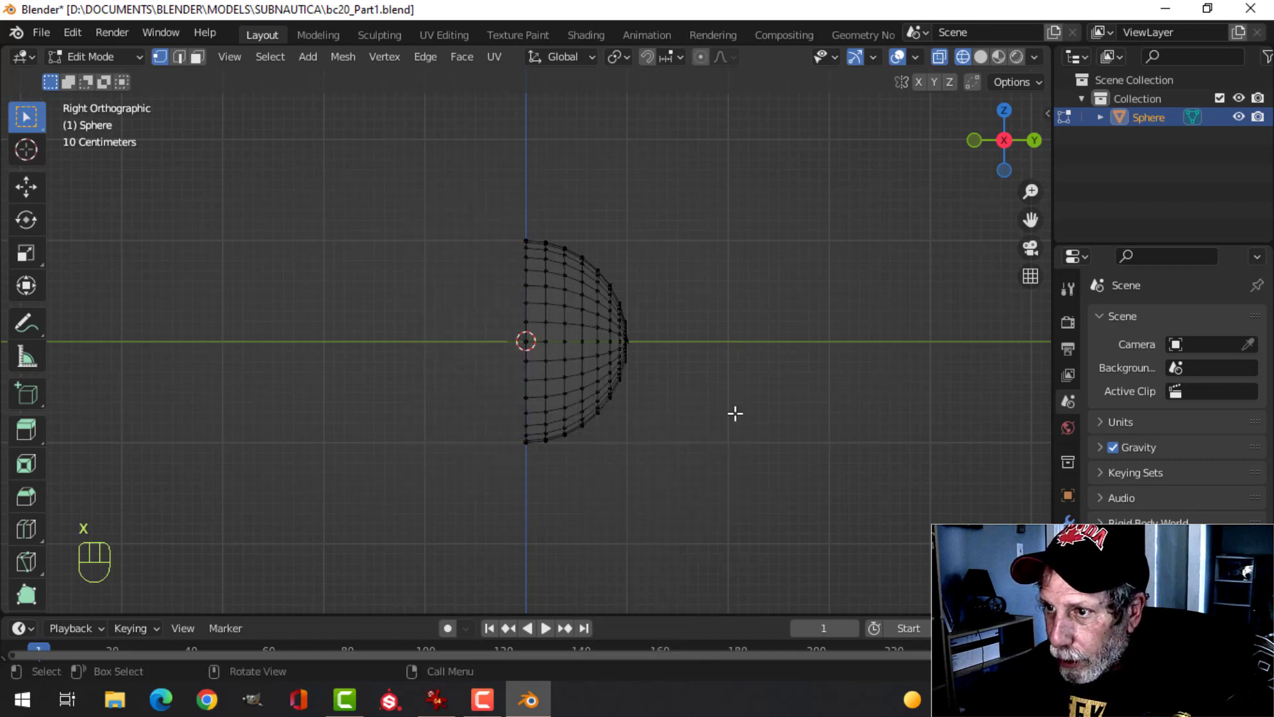
{"action": "key", "text": "z"}
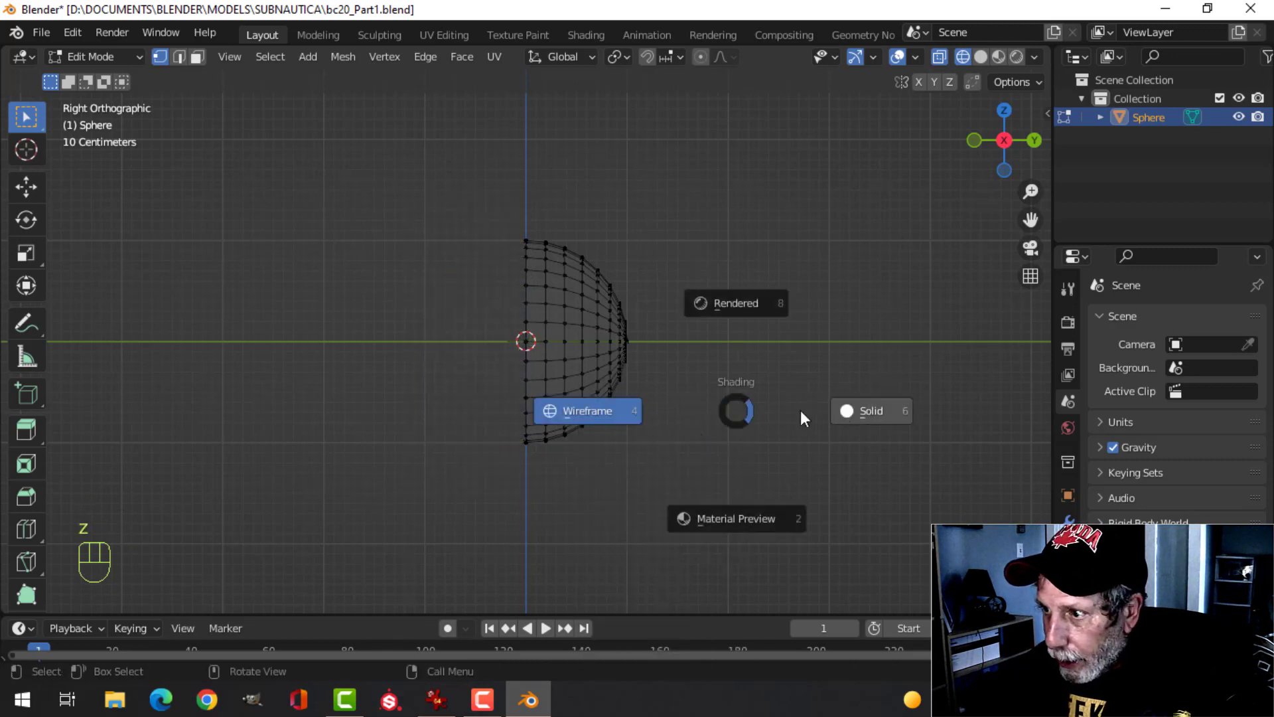
{"action": "left_click", "coordinate": [843, 409]}
{"action": "scroll", "coordinate": [747, 360], "scroll_direction": "up", "scroll_amount": 4}
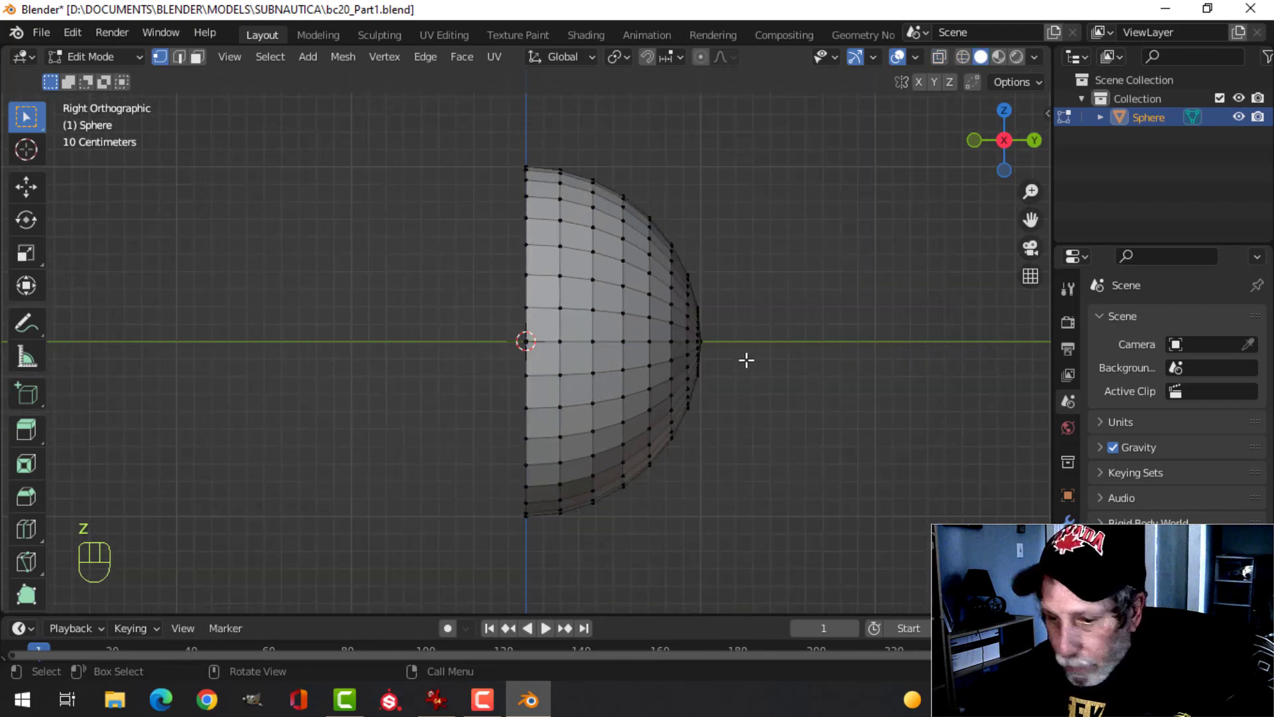
- Circle-select a few faces beside the equator in the right-side view
{"action": "middle_click_drag", "start_coordinate": [775, 352], "coordinate": [694, 319], "text": "shift"}
{"action": "key", "text": "c"}
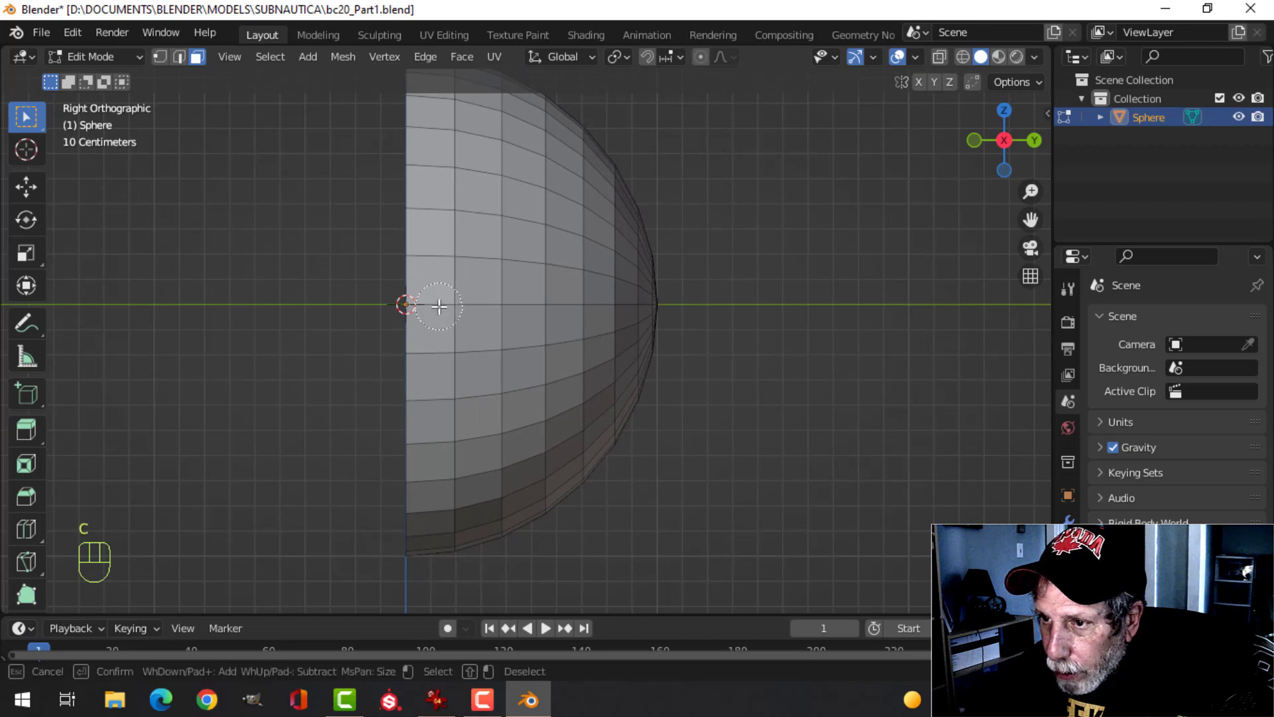
{"action": "left_click", "coordinate": [439, 304]}
{"action": "left_click_drag", "start_coordinate": [469, 303], "coordinate": [526, 299]}
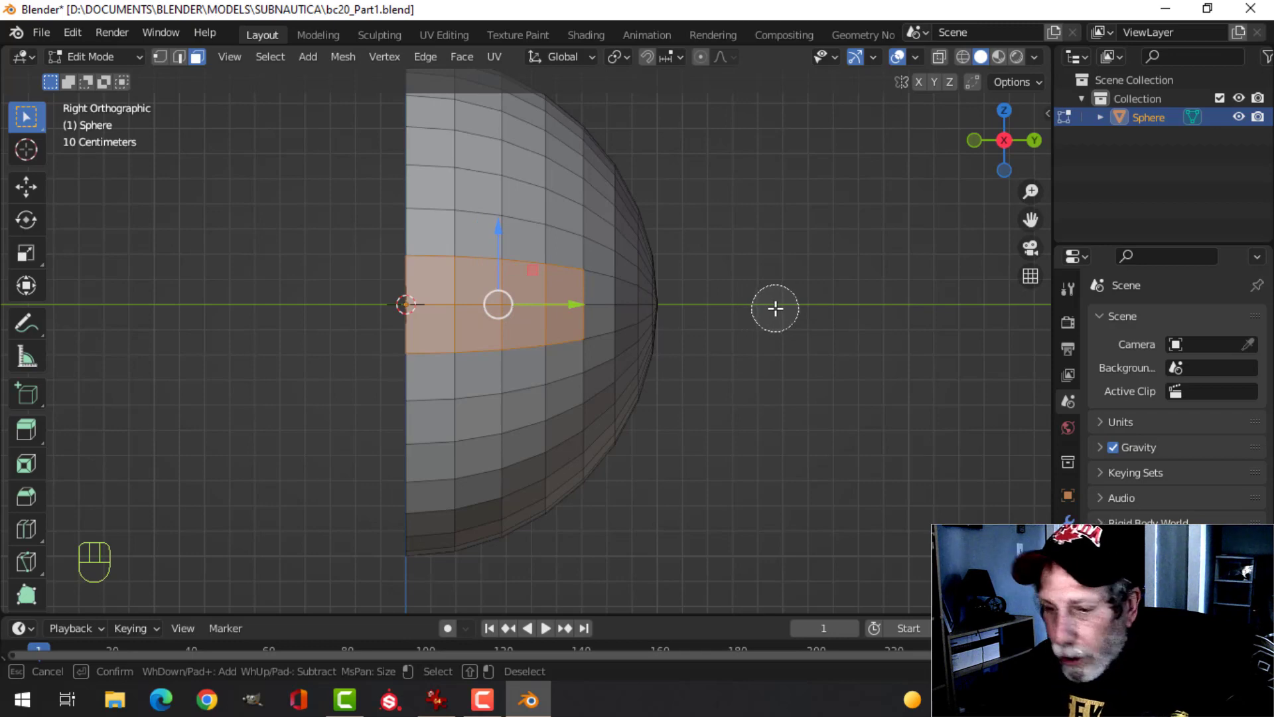
{"action": "key", "text": "Escape"}
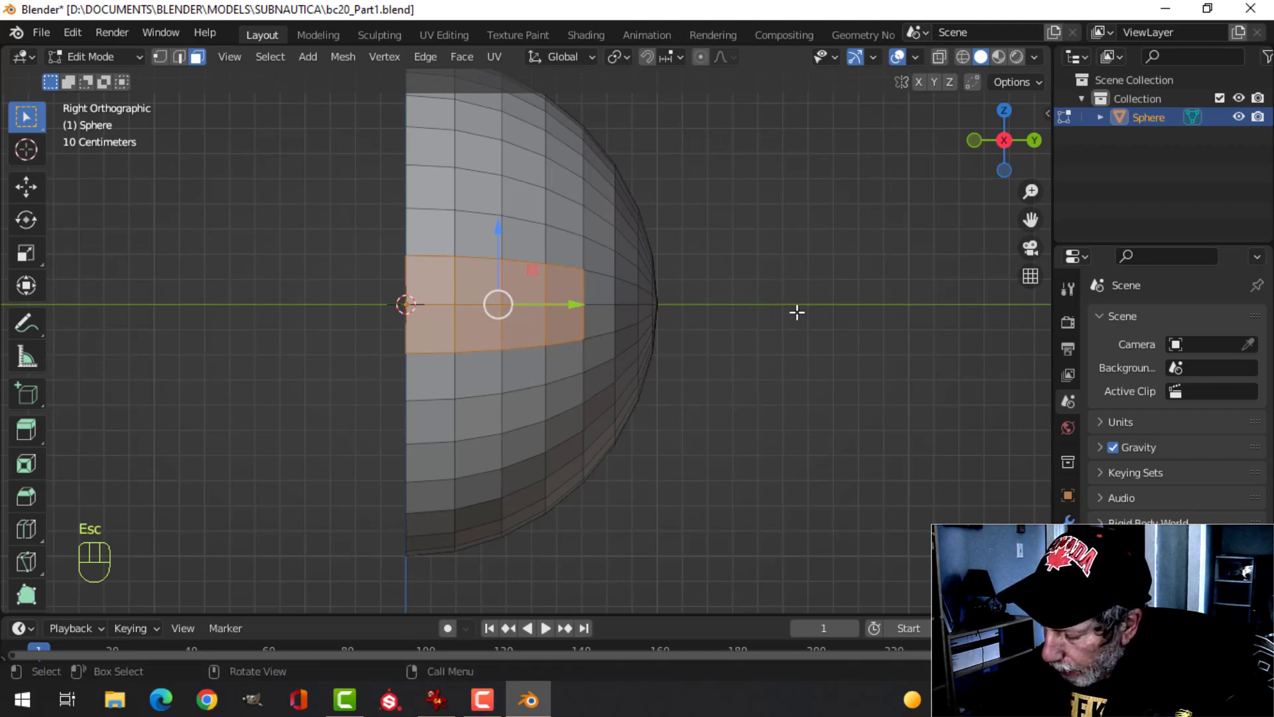
- Circle-select a block of faces from the left-side view
{"action": "key", "text": "ctrl+KP_3"}
{"action": "key", "text": "c"}
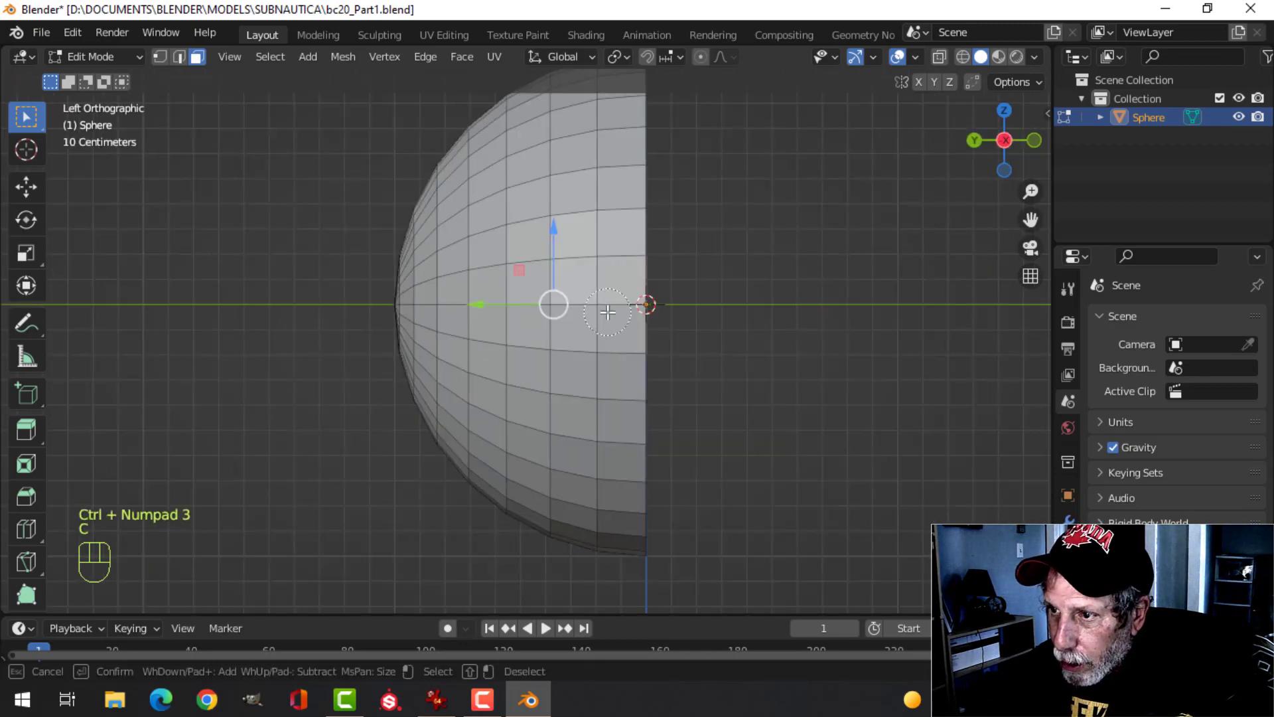
{"action": "left_click_drag", "start_coordinate": [620, 313], "coordinate": [547, 309]}
{"action": "key", "text": "Escape"}
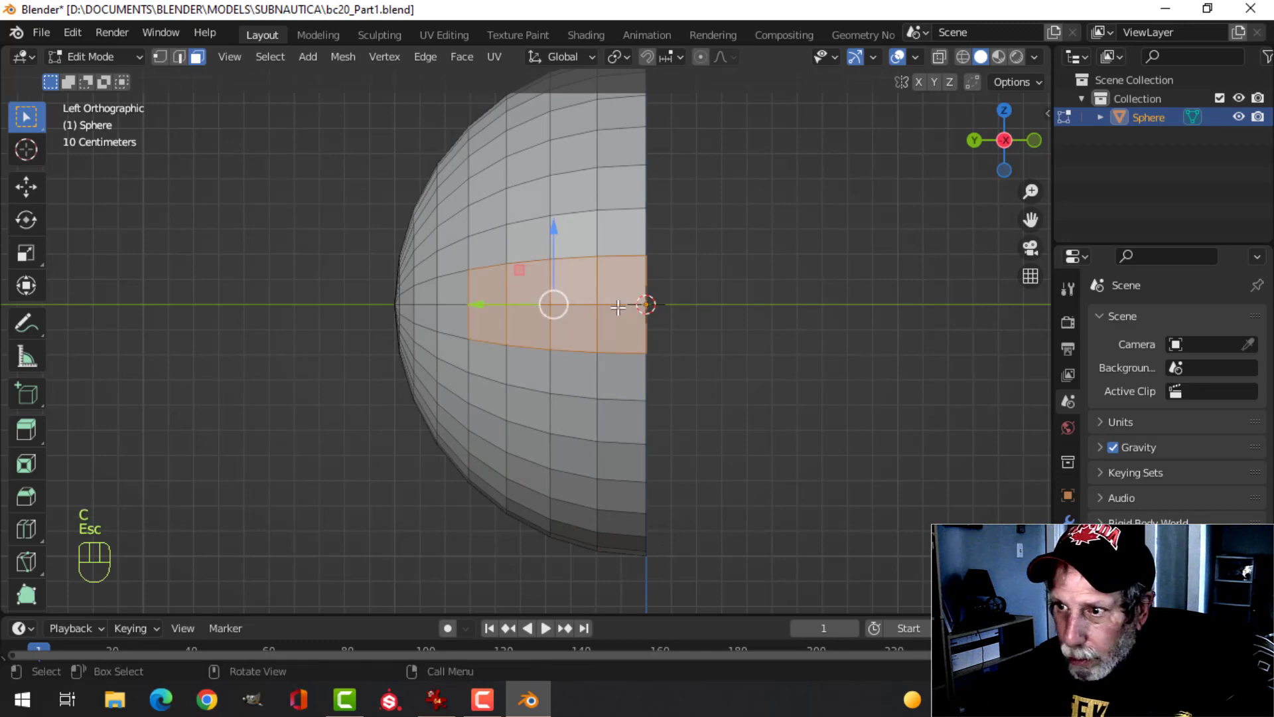
{"action": "middle_click_drag", "start_coordinate": [617, 293], "coordinate": [791, 287]}
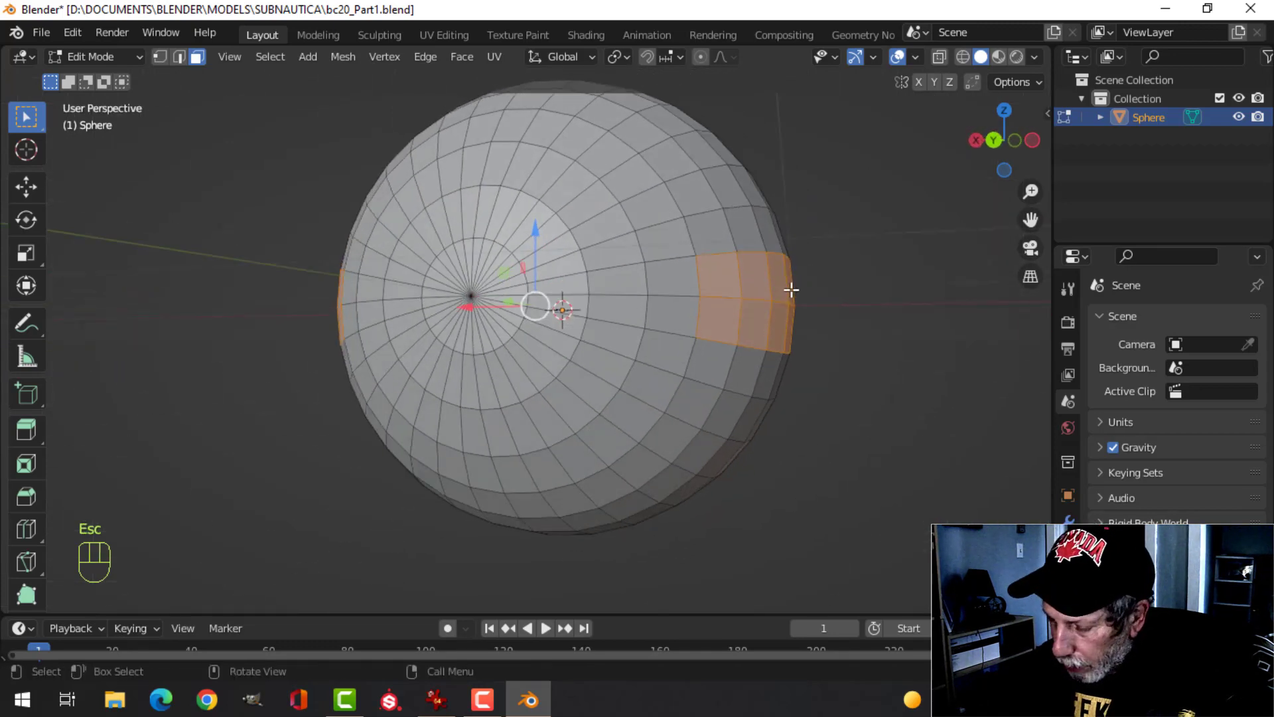
- Circle-select a column of faces down the centre from the bottom view
{"action": "key", "text": "ctrl+KP_7"}
{"action": "key", "text": "c"}
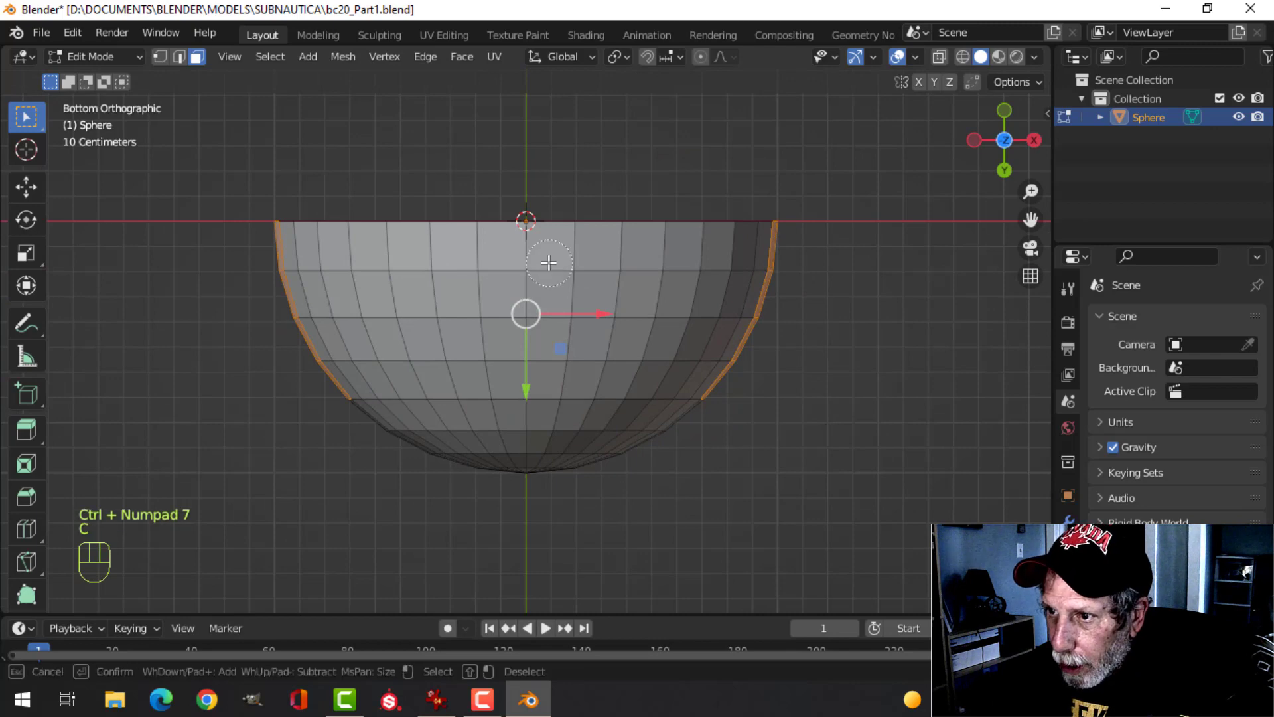
{"action": "left_click_drag", "start_coordinate": [531, 253], "coordinate": [531, 382]}
{"action": "key", "text": "Escape"}
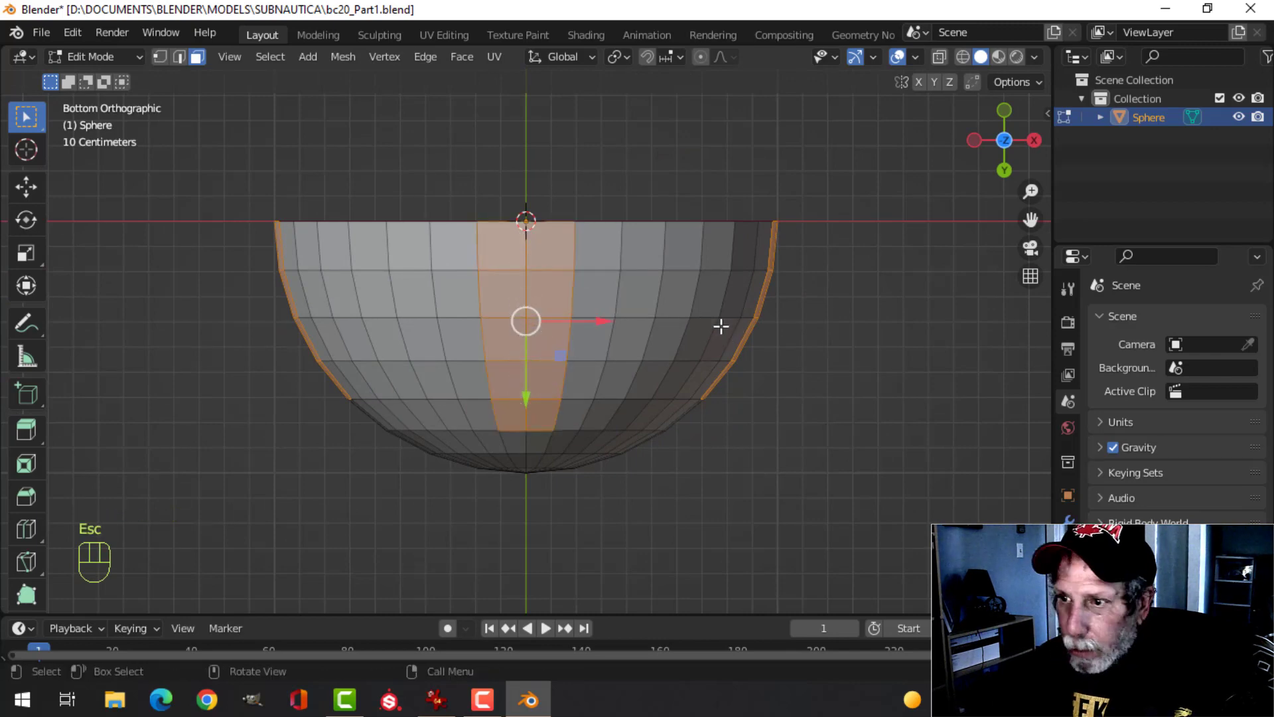
{"action": "middle_click_drag", "start_coordinate": [484, 222], "coordinate": [759, 365]}
- Scale the selected face patches outward to about 1.09, then clear the selection
{"action": "key", "text": "s"}
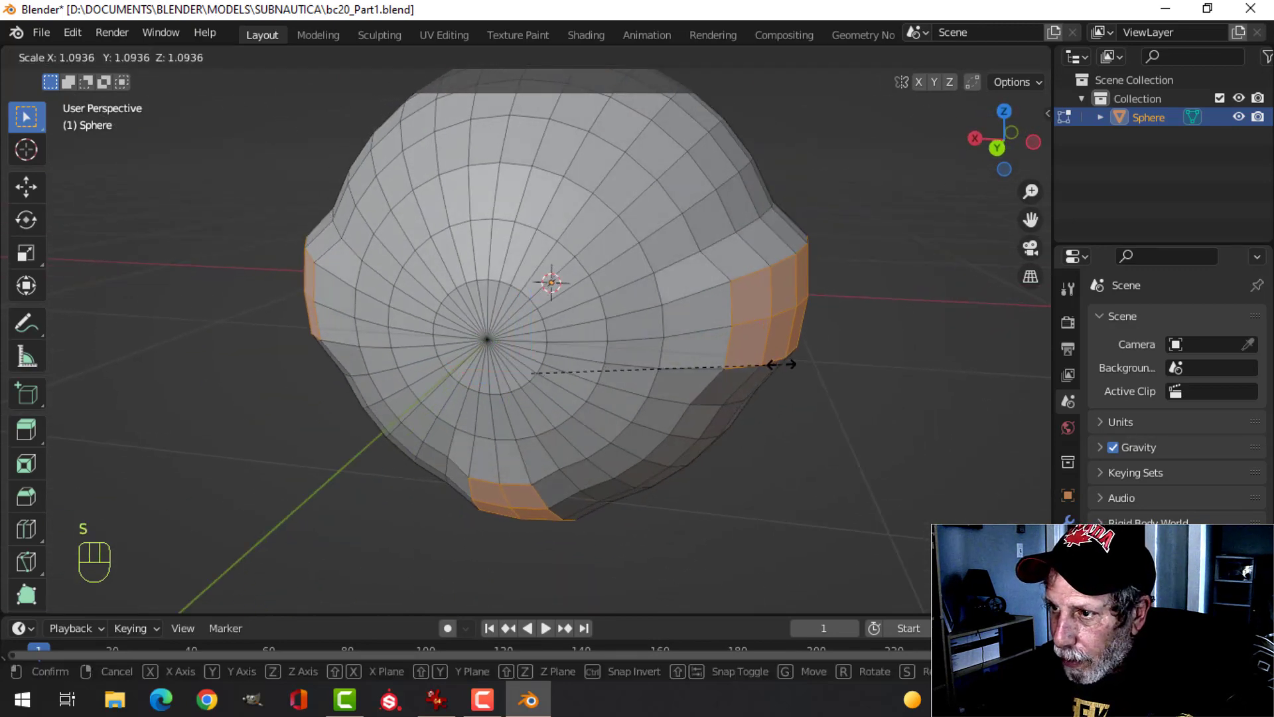
{"action": "left_click", "coordinate": [783, 365]}
{"action": "middle_click_drag", "start_coordinate": [816, 321], "coordinate": [733, 338]}
{"action": "key", "text": "a"}
{"action": "key", "text": "alt+a"}
{"action": "middle_click_drag", "start_coordinate": [600, 339], "coordinate": [659, 339]}
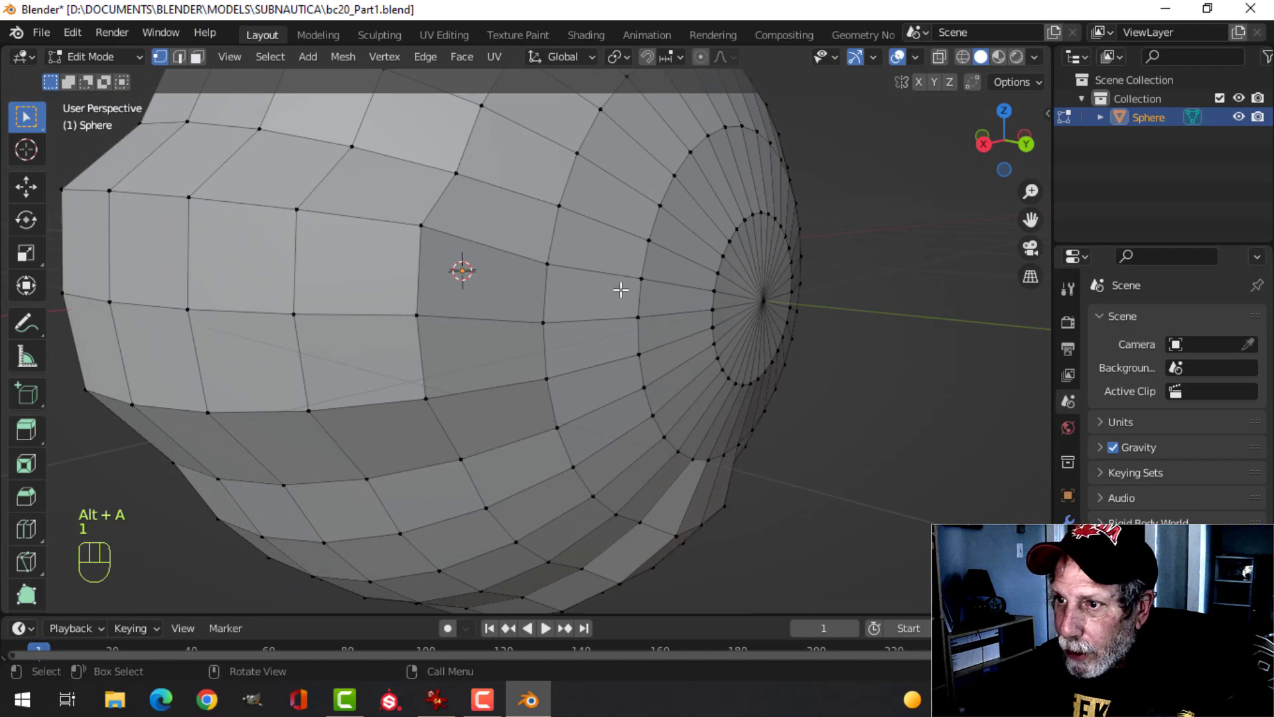
- Merge the first stray vertex pairs near the pole at the last selected vertex
{"action": "middle_click_drag", "start_coordinate": [620, 289], "coordinate": [558, 330]}
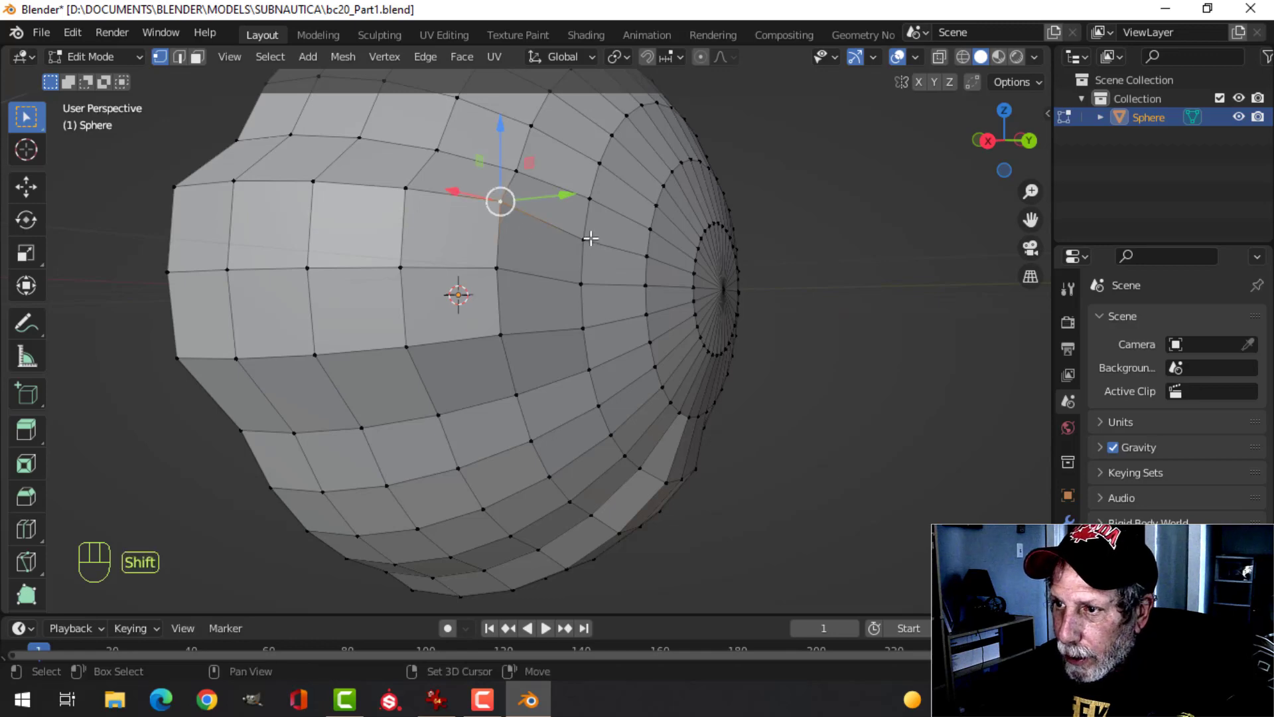
{"action": "middle_click_drag", "start_coordinate": [675, 278], "coordinate": [627, 306]}
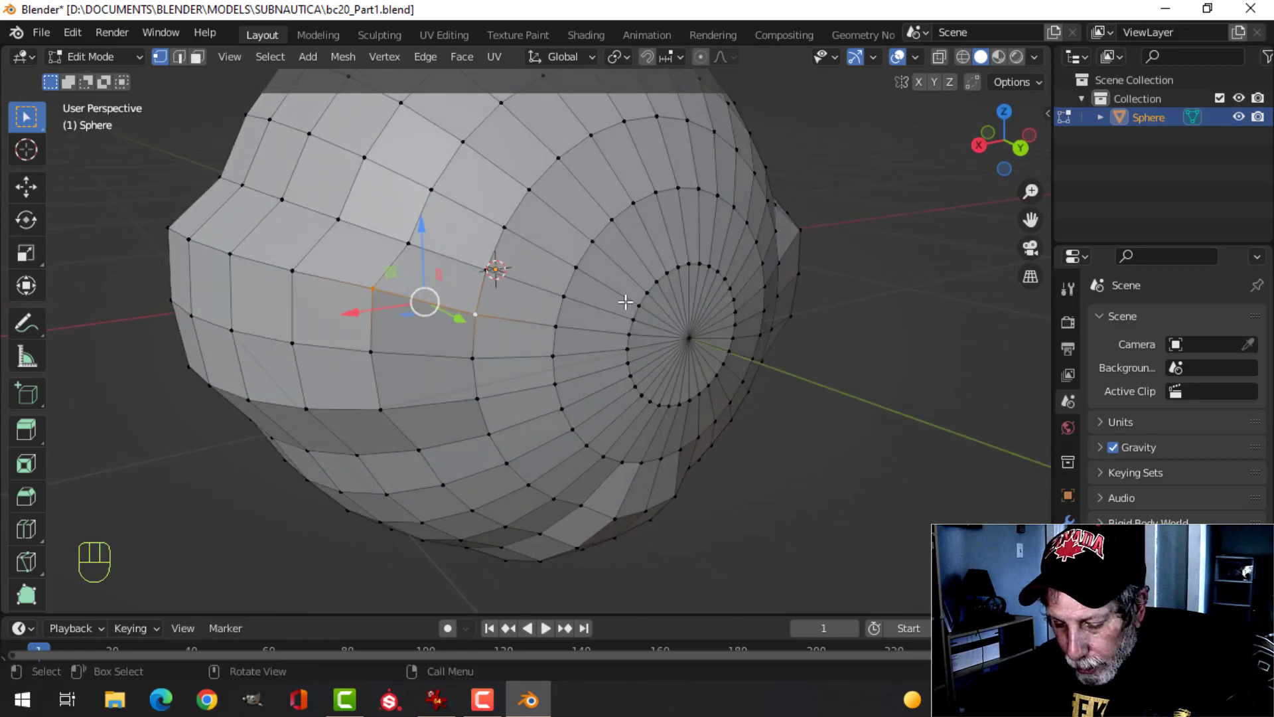
{"action": "key", "text": "m"}
{"action": "left_click", "coordinate": [565, 381]}
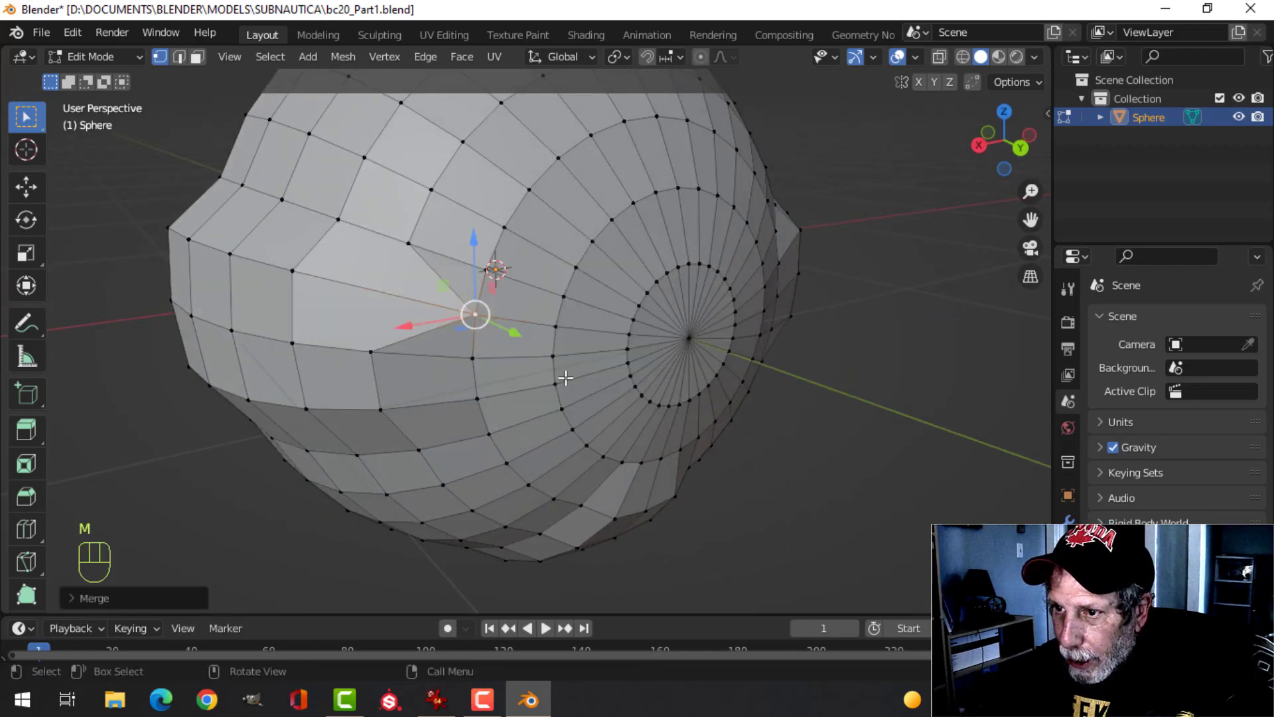
{"action": "left_click", "coordinate": [392, 354]}
{"action": "left_click", "coordinate": [491, 356], "text": "shift"}
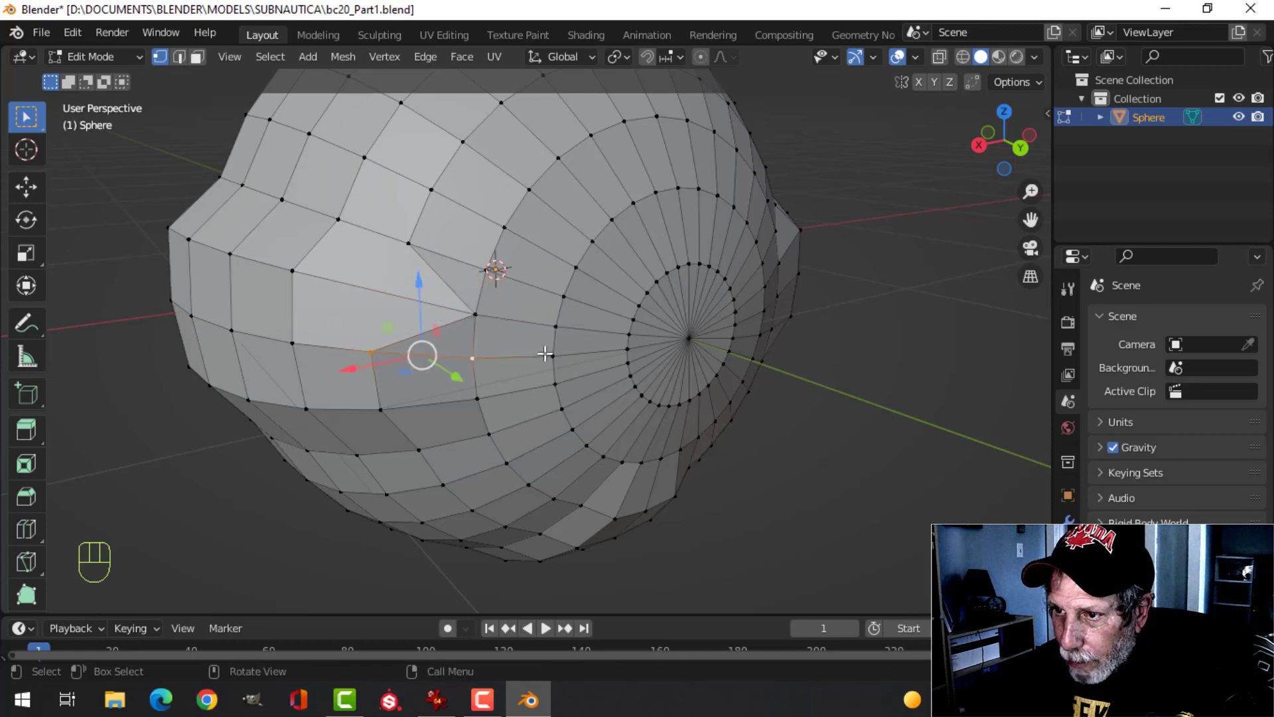
{"action": "key", "text": "m"}
{"action": "left_click", "coordinate": [544, 353]}
- Merge two more vertex pairs around the side cut
{"action": "middle_click_drag", "start_coordinate": [543, 353], "coordinate": [550, 282]}
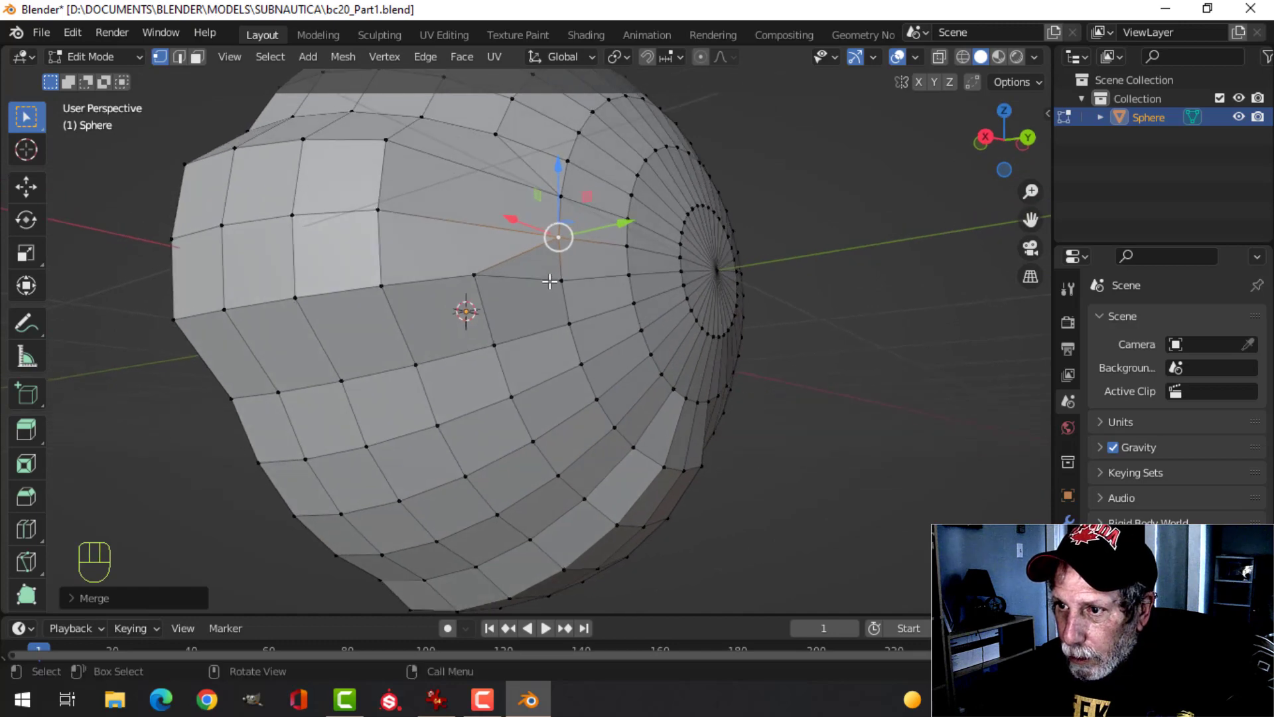
{"action": "left_click", "coordinate": [479, 271]}
{"action": "left_click", "coordinate": [563, 279], "text": "shift"}
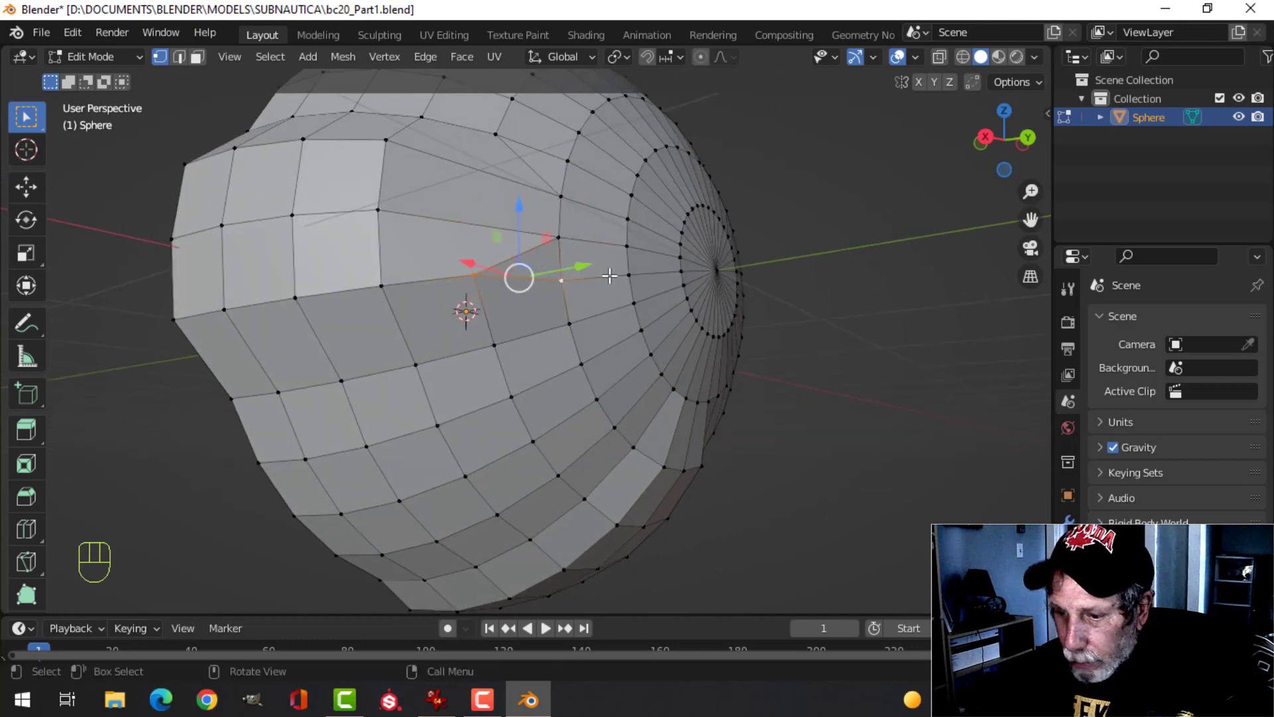
{"action": "key", "text": "m"}
{"action": "left_click", "coordinate": [609, 276]}
{"action": "middle_click_drag", "start_coordinate": [663, 268], "coordinate": [455, 327]}
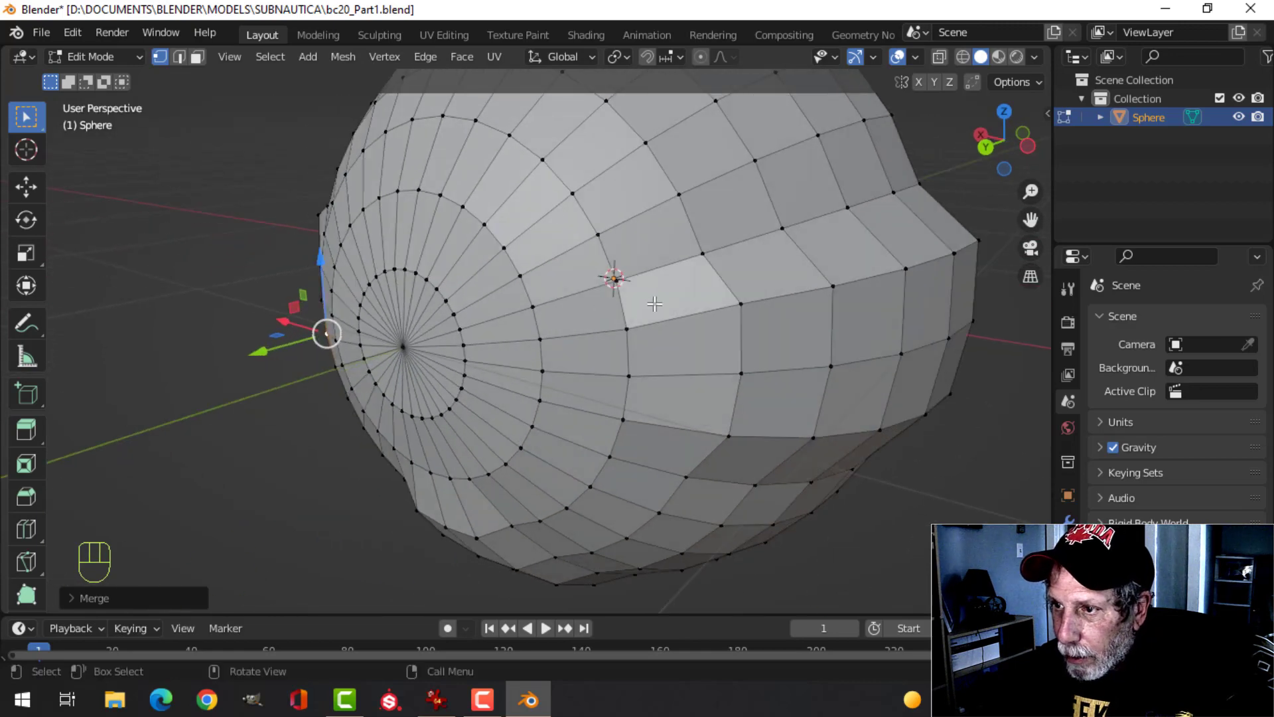
{"action": "left_click", "coordinate": [628, 326]}
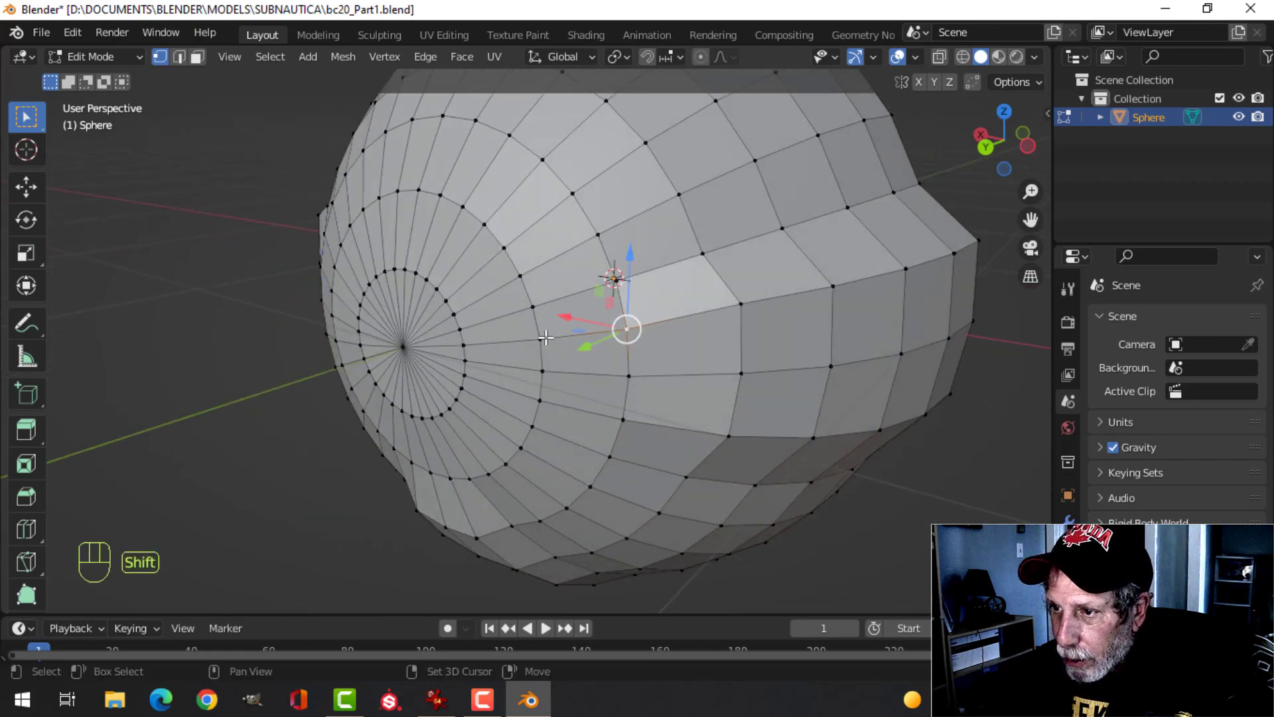
{"action": "key", "text": "m"}
{"action": "left_click", "coordinate": [683, 323]}
- Merge the remaining vertex pairs, then add a level-2 Subdivision Surface in Object Mode
{"action": "middle_click_drag", "start_coordinate": [683, 322], "coordinate": [634, 264]}
{"action": "left_click", "coordinate": [631, 260]}
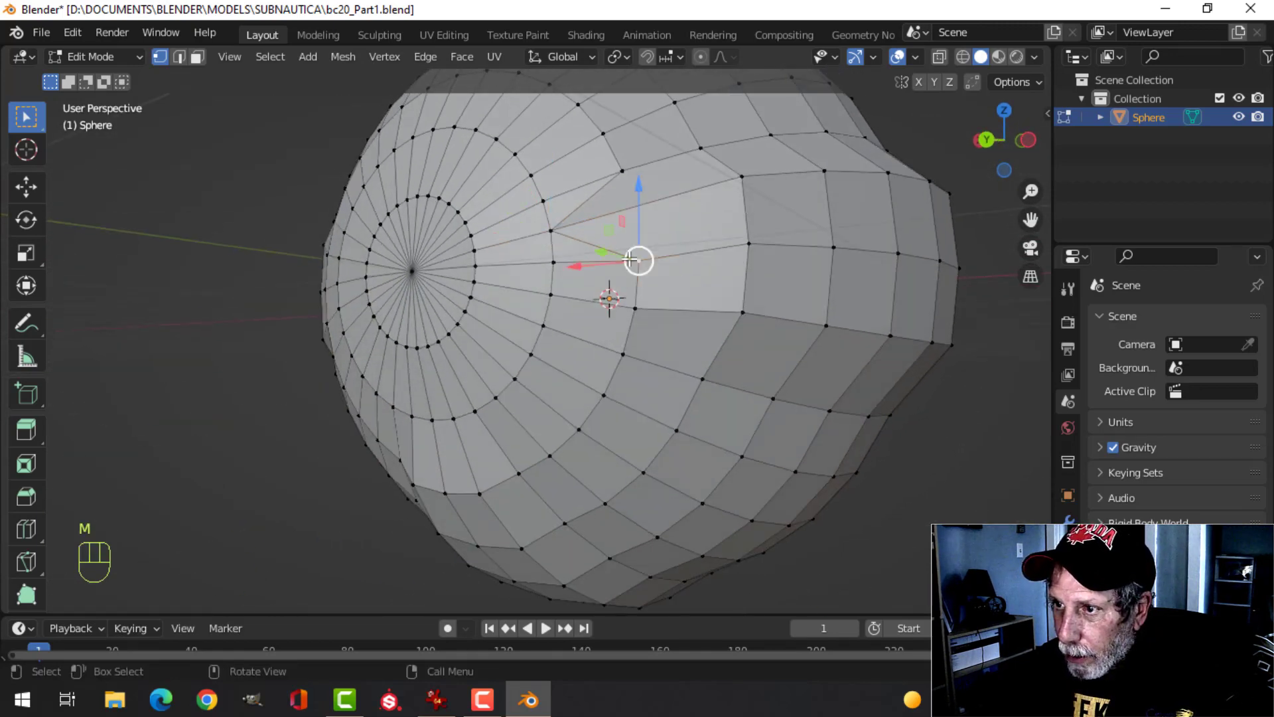
{"action": "key", "text": "m"}
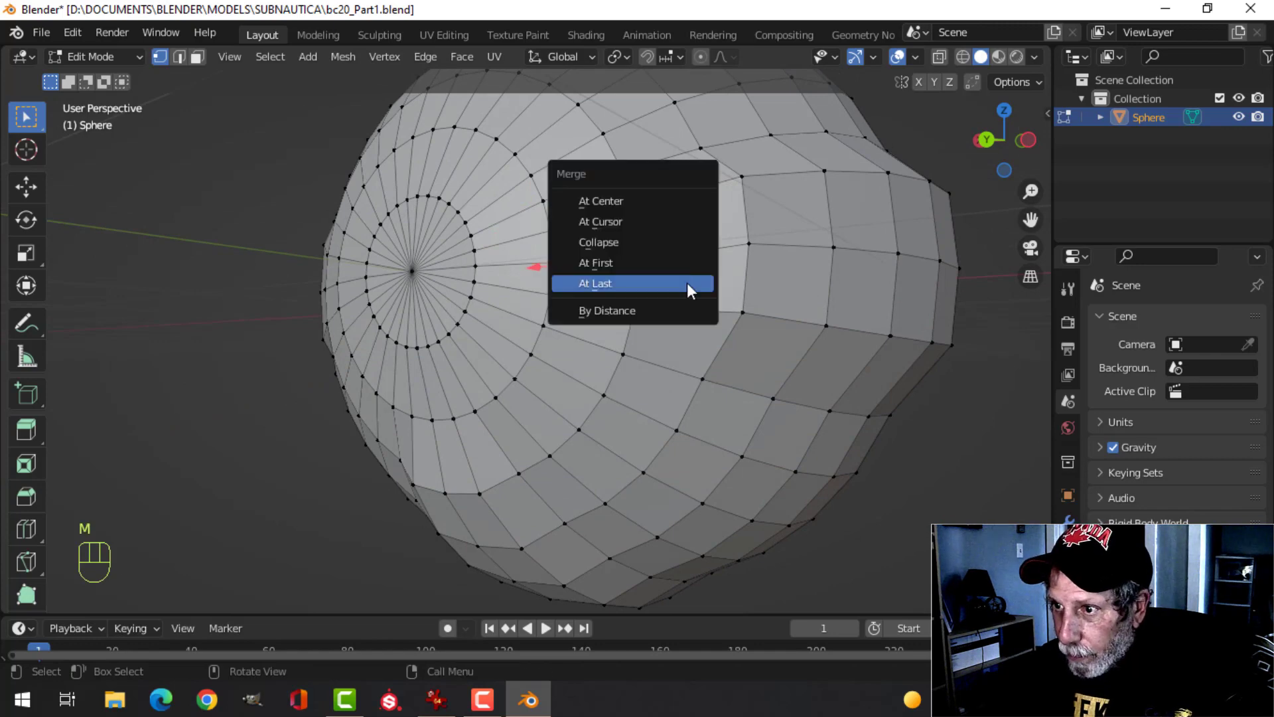
{"action": "left_click", "coordinate": [687, 286]}
{"action": "left_click", "coordinate": [551, 294], "text": "shift"}
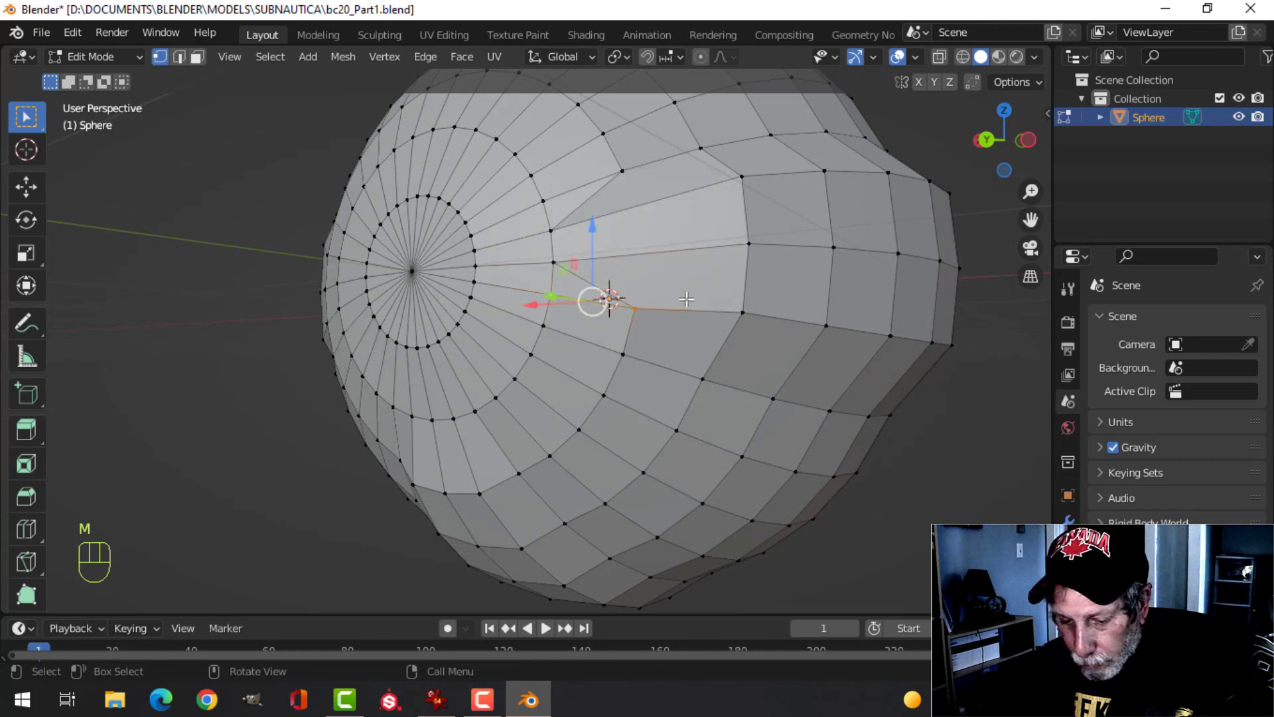
{"action": "key", "text": "m"}
{"action": "left_click", "coordinate": [686, 298]}
{"action": "middle_click_drag", "start_coordinate": [686, 298], "coordinate": [742, 325]}
{"action": "key", "text": "Tab"}
{"action": "key", "text": "ctrl+2"}
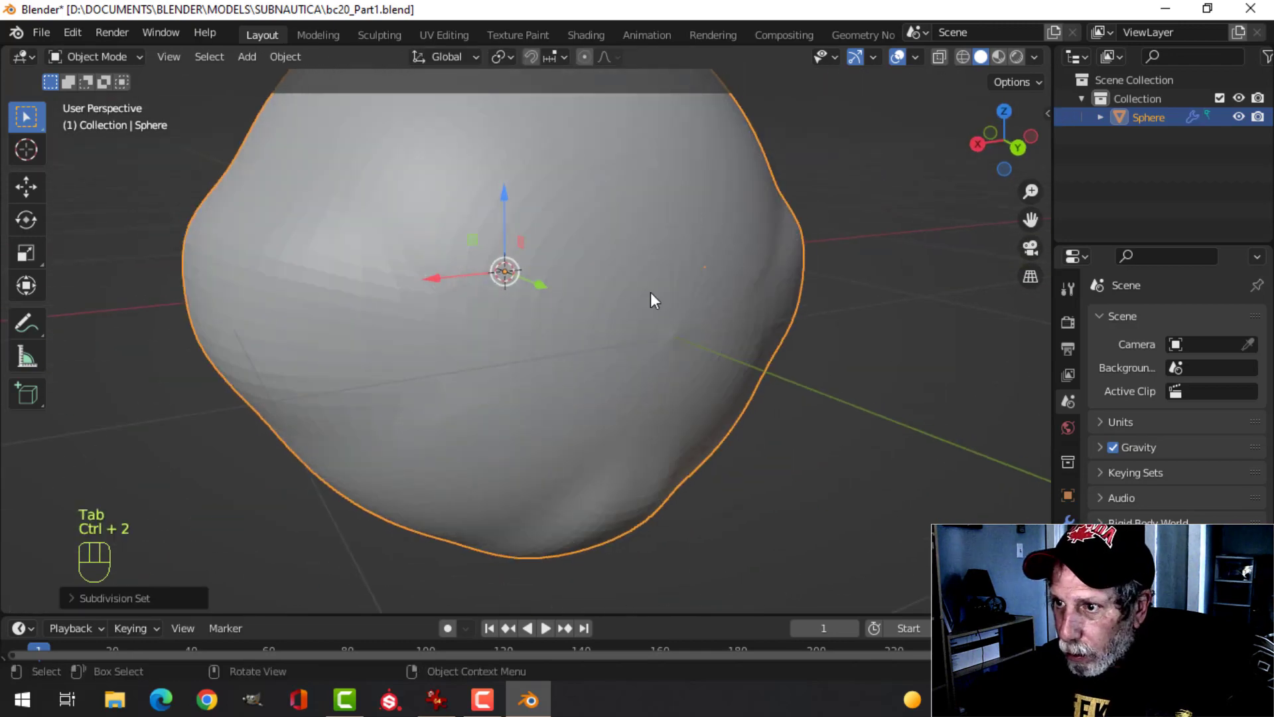
- Apply Shade Smooth to the sphere body, then inspect its cage in Edit Mode with nothing selected
{"action": "right_click", "coordinate": [556, 225]}
{"action": "left_click", "coordinate": [556, 226]}
{"action": "middle_click_drag", "start_coordinate": [578, 260], "coordinate": [605, 231]}
{"action": "key", "text": "Tab"}
{"action": "middle_click_drag", "start_coordinate": [603, 307], "coordinate": [565, 244]}
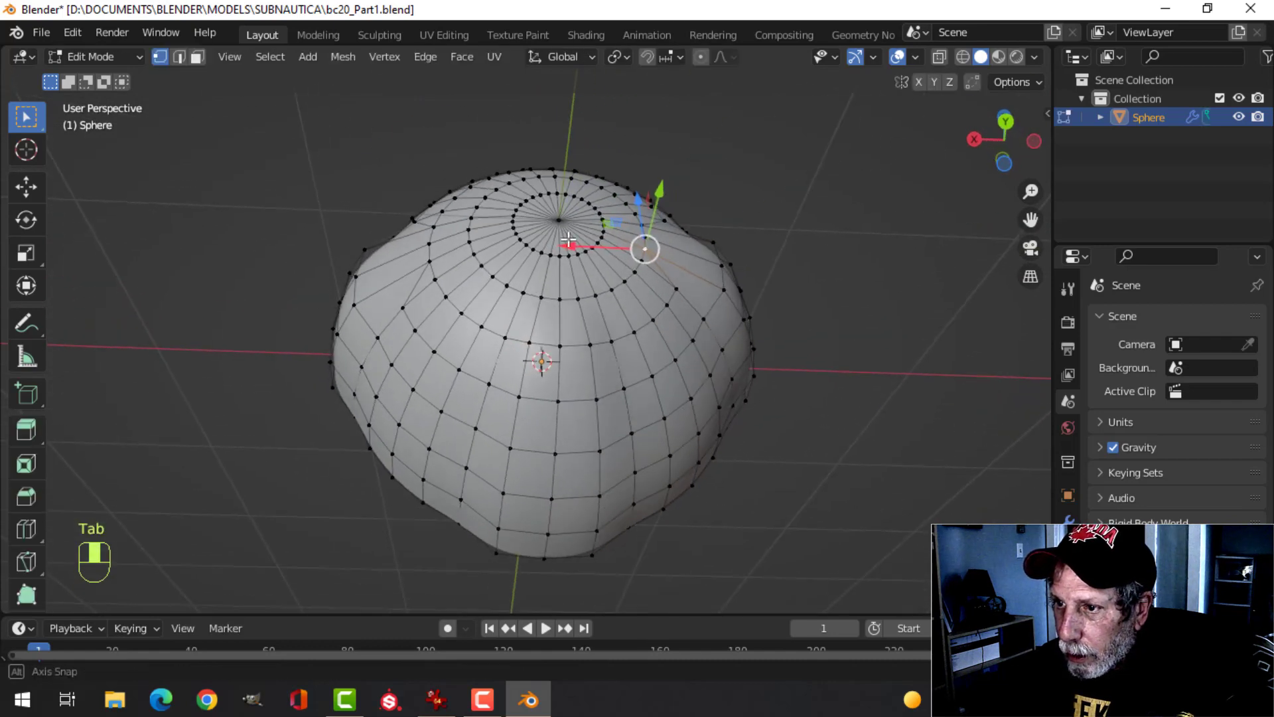
{"action": "scroll", "coordinate": [566, 246], "scroll_direction": "up", "scroll_amount": 2}
{"action": "middle_click_drag", "start_coordinate": [587, 291], "coordinate": [745, 396]}
{"action": "key", "text": "alt+a"}
{"action": "key", "text": "Tab"}
{"action": "key", "text": "Tab"}
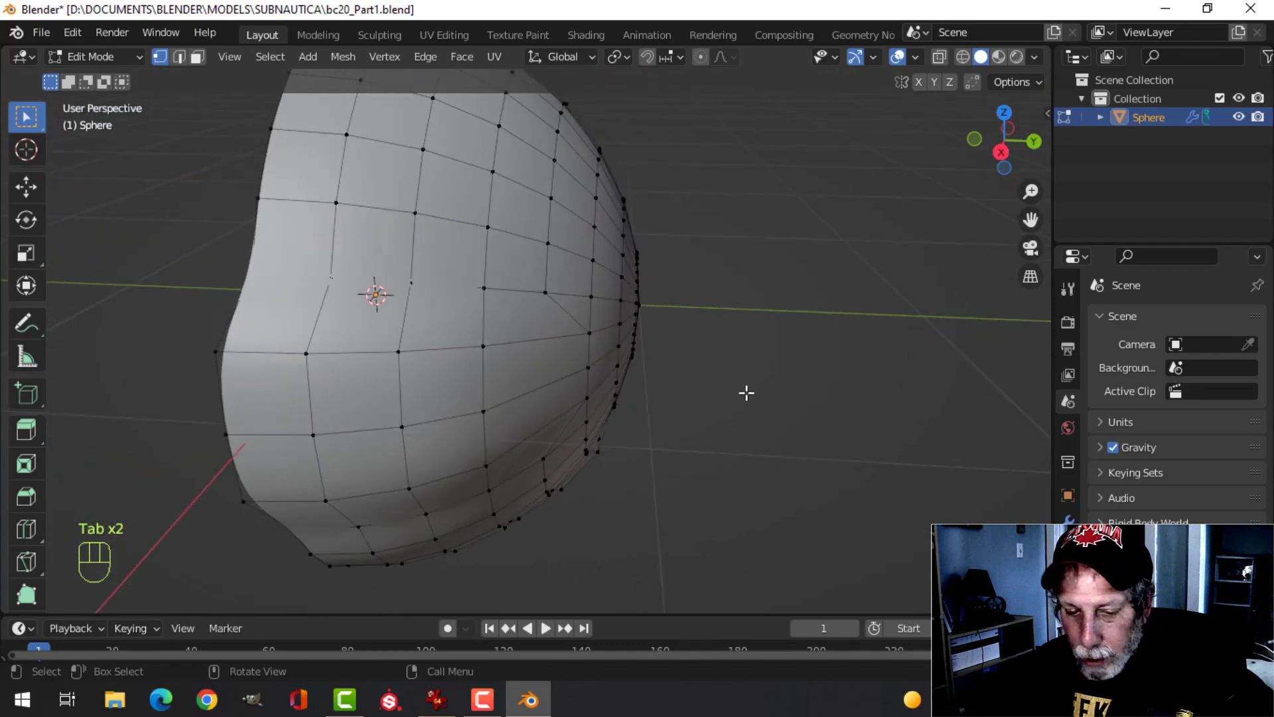
- In edge select with the subdivision shown on the cage, select a first edge path along the side
{"action": "key", "text": "2"}
{"action": "middle_click_drag", "start_coordinate": [657, 378], "coordinate": [607, 373]}
{"action": "left_click", "coordinate": [455, 300]}
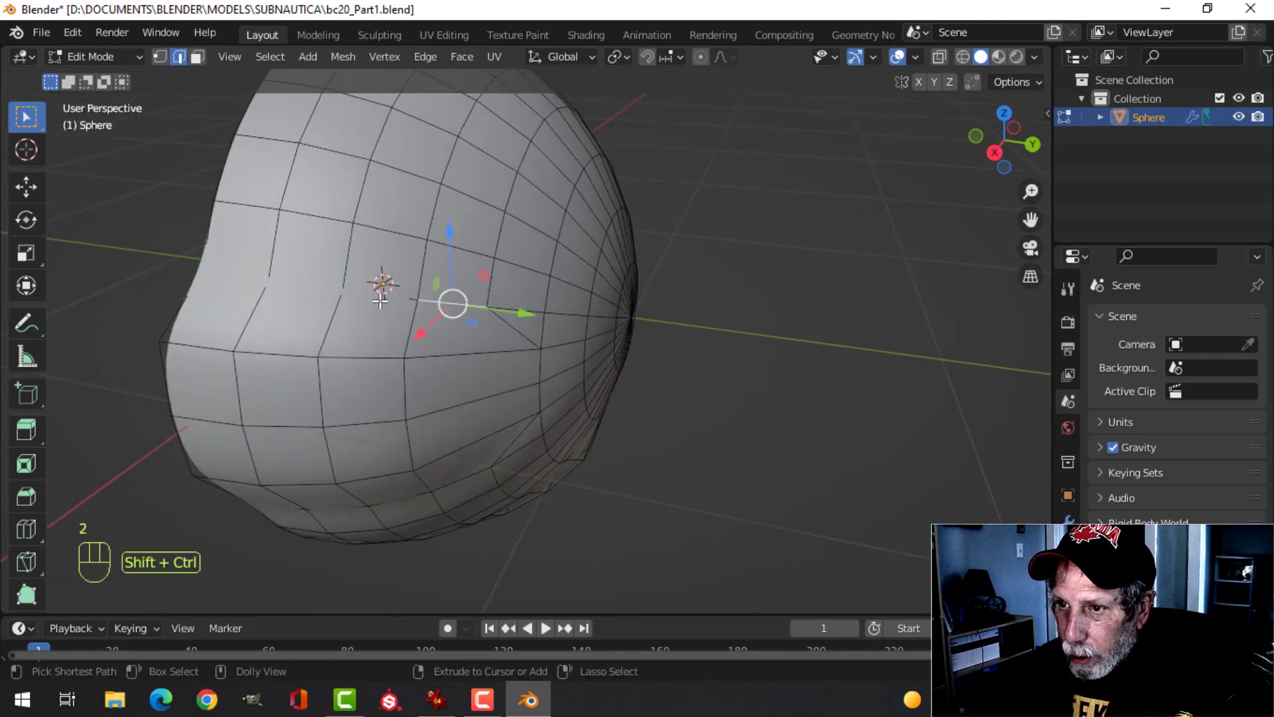
{"action": "key", "text": "shift"}
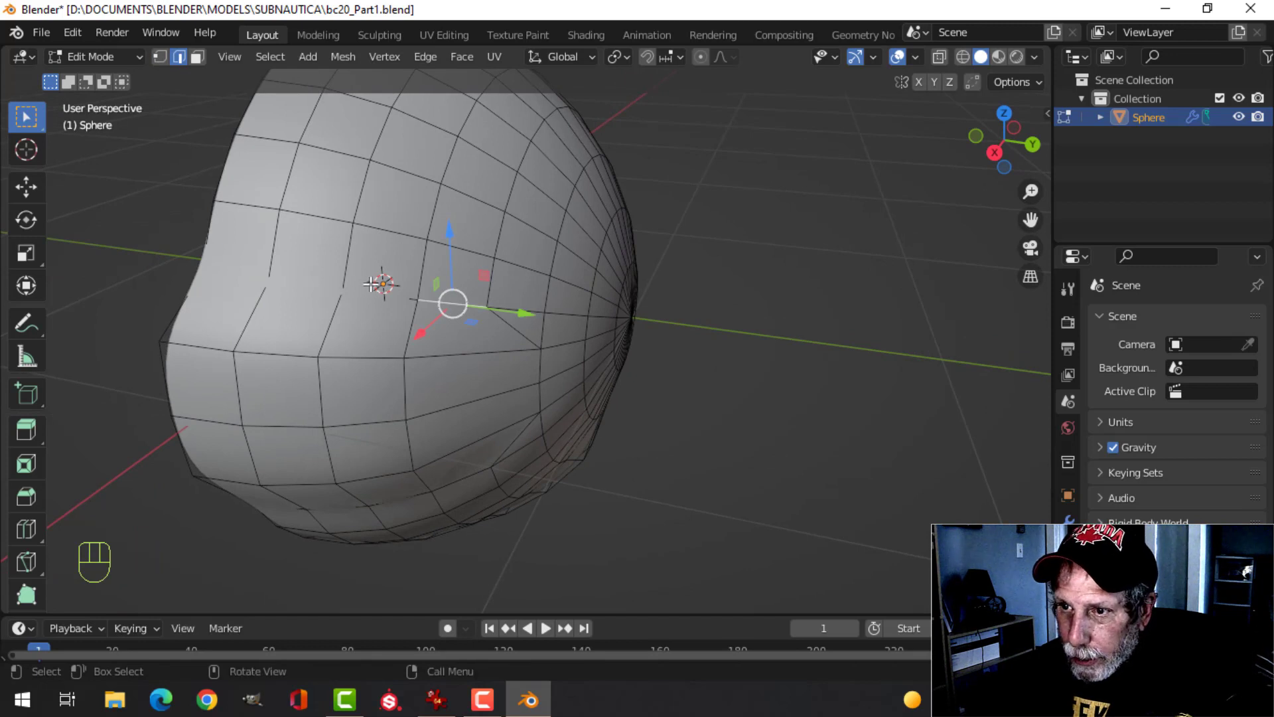
{"action": "left_click", "coordinate": [1069, 520]}
{"action": "left_click", "coordinate": [1158, 350]}
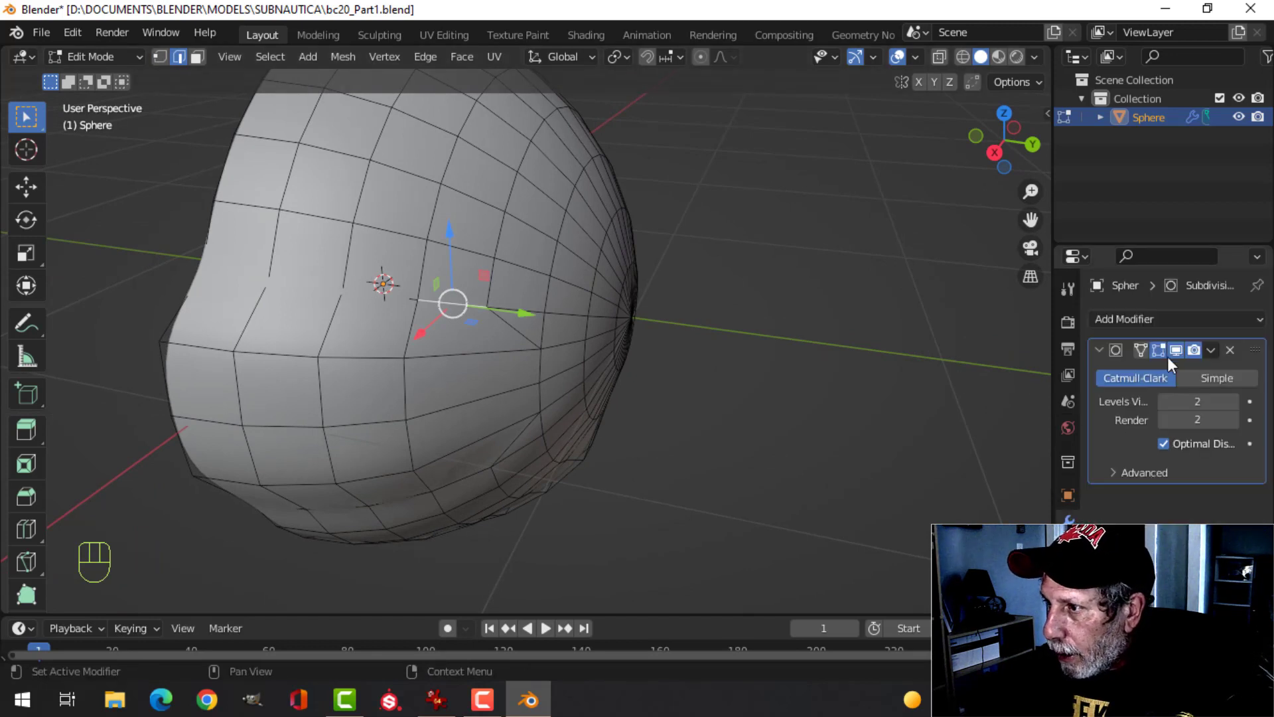
{"action": "left_click", "coordinate": [373, 295], "text": "shift"}
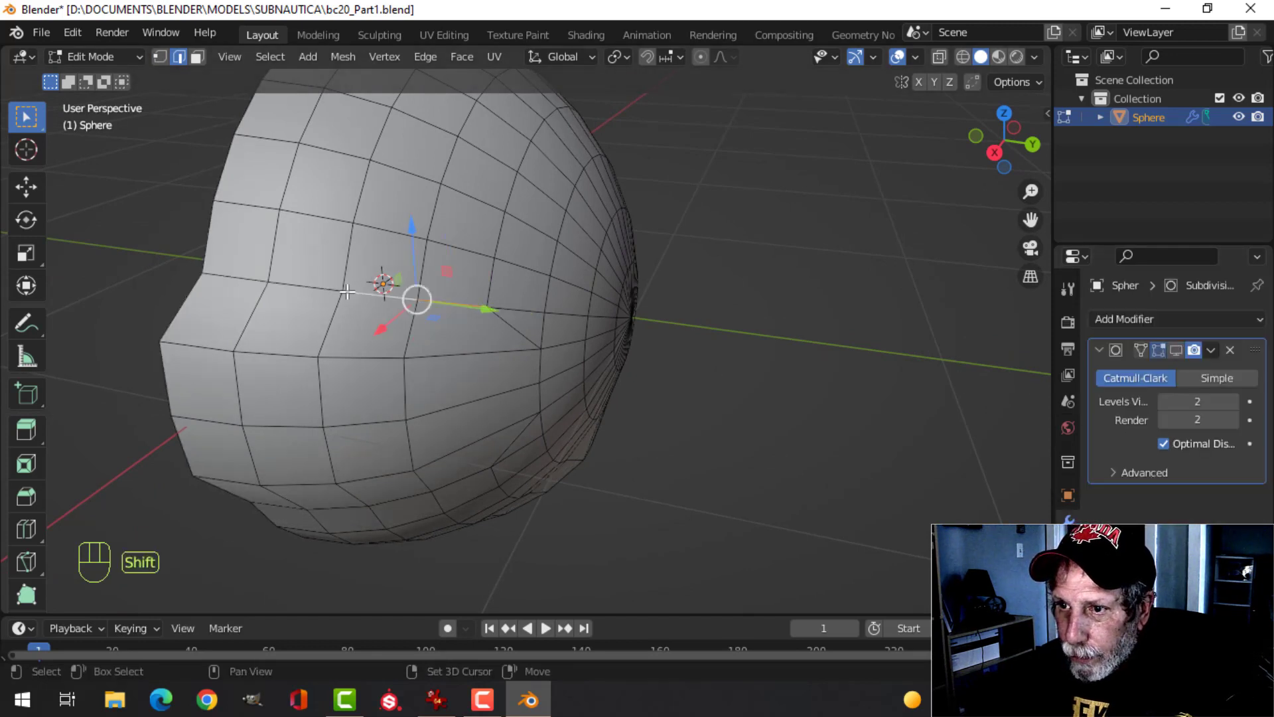
{"action": "left_click", "coordinate": [229, 278], "text": "ctrl"}
{"action": "middle_click_drag", "start_coordinate": [390, 396], "coordinate": [396, 354]}
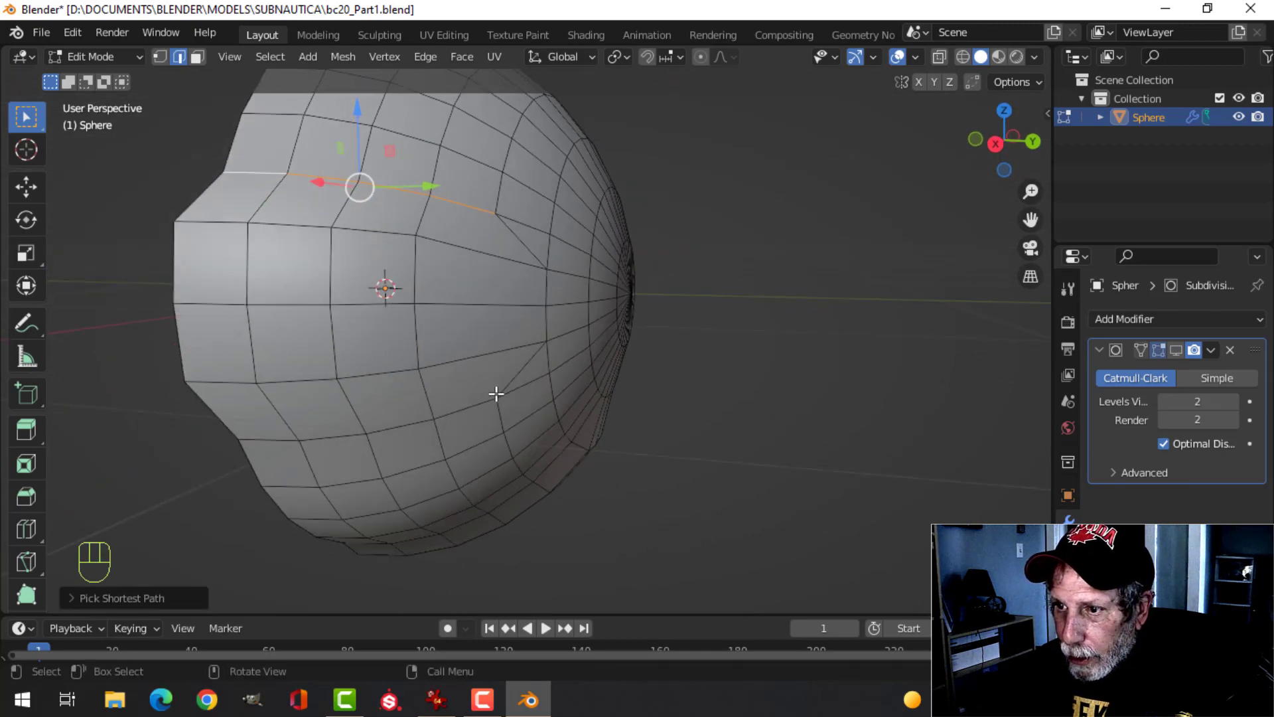
- Extend the selection with edge paths along the lower and upper rows
{"action": "left_click", "coordinate": [477, 405]}
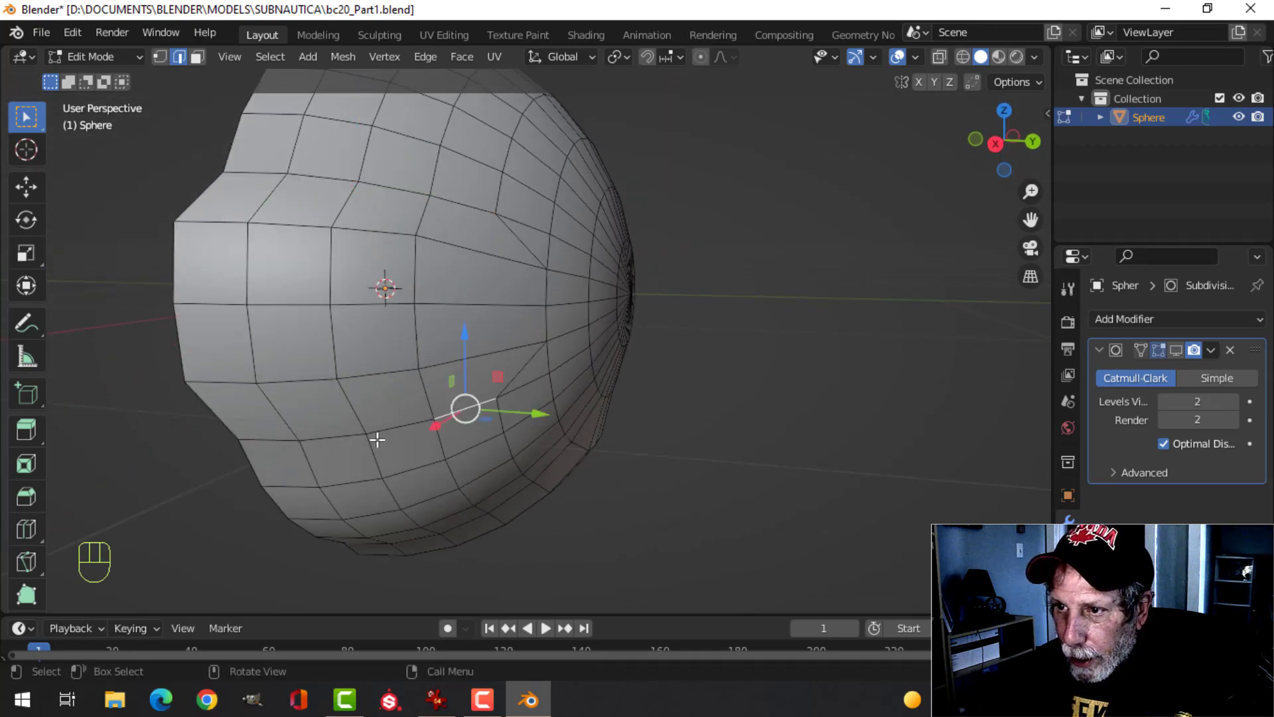
{"action": "left_click", "coordinate": [264, 439], "text": "ctrl"}
{"action": "left_click", "coordinate": [463, 205], "text": "shift"}
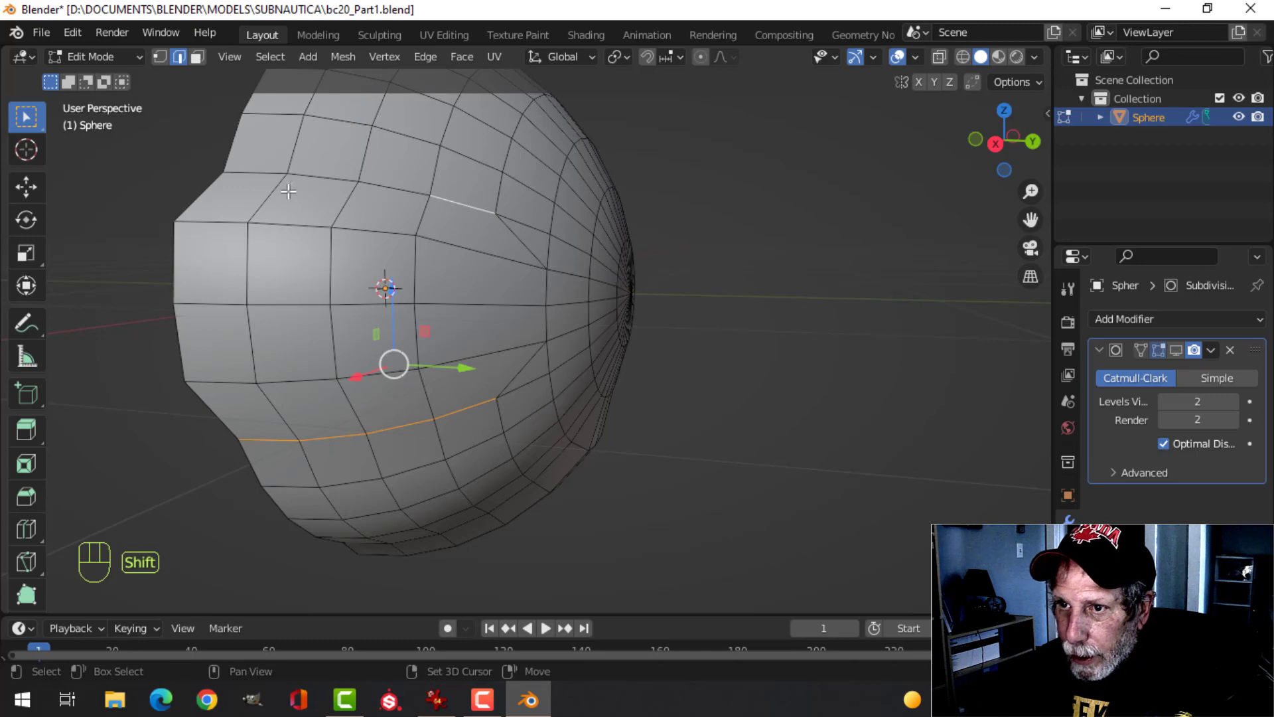
{"action": "left_click", "coordinate": [256, 173], "text": "ctrl"}
{"action": "middle_click_drag", "start_coordinate": [256, 173], "coordinate": [347, 336]}
{"action": "left_click", "coordinate": [564, 302], "text": "shift"}
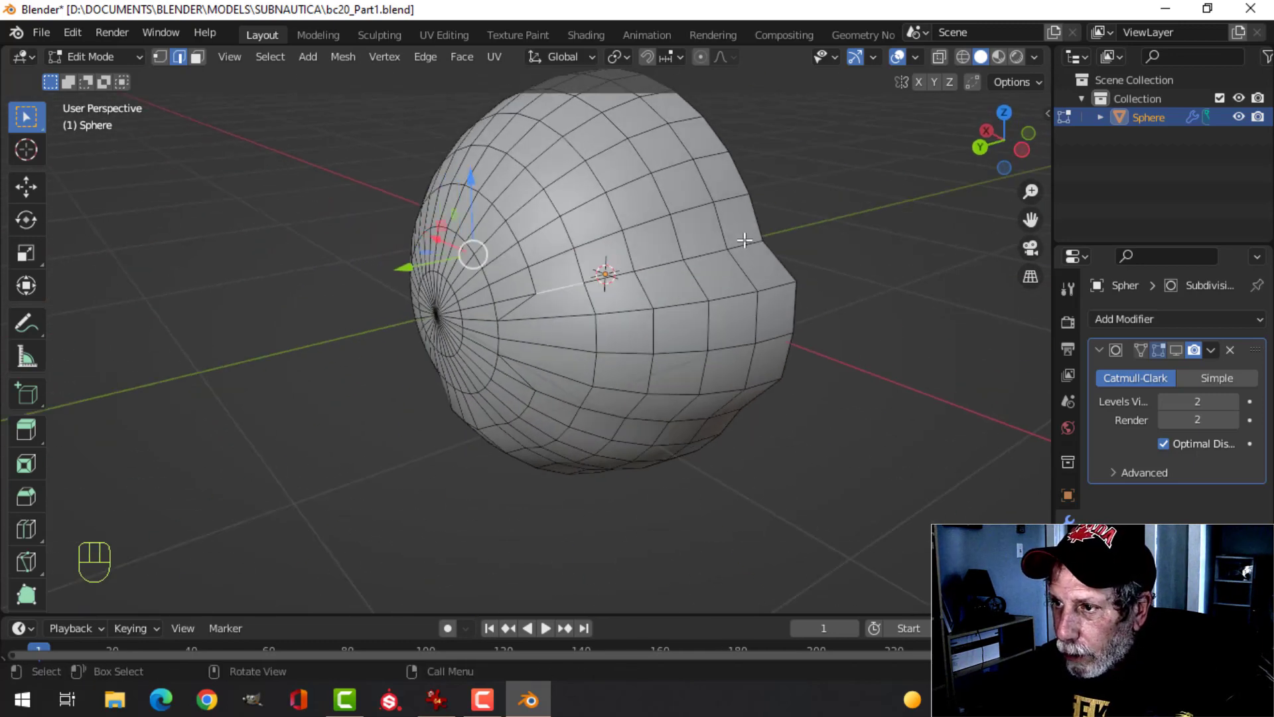
{"action": "left_click", "coordinate": [747, 244], "text": "ctrl"}
{"action": "middle_click_drag", "start_coordinate": [746, 292], "coordinate": [720, 245]}
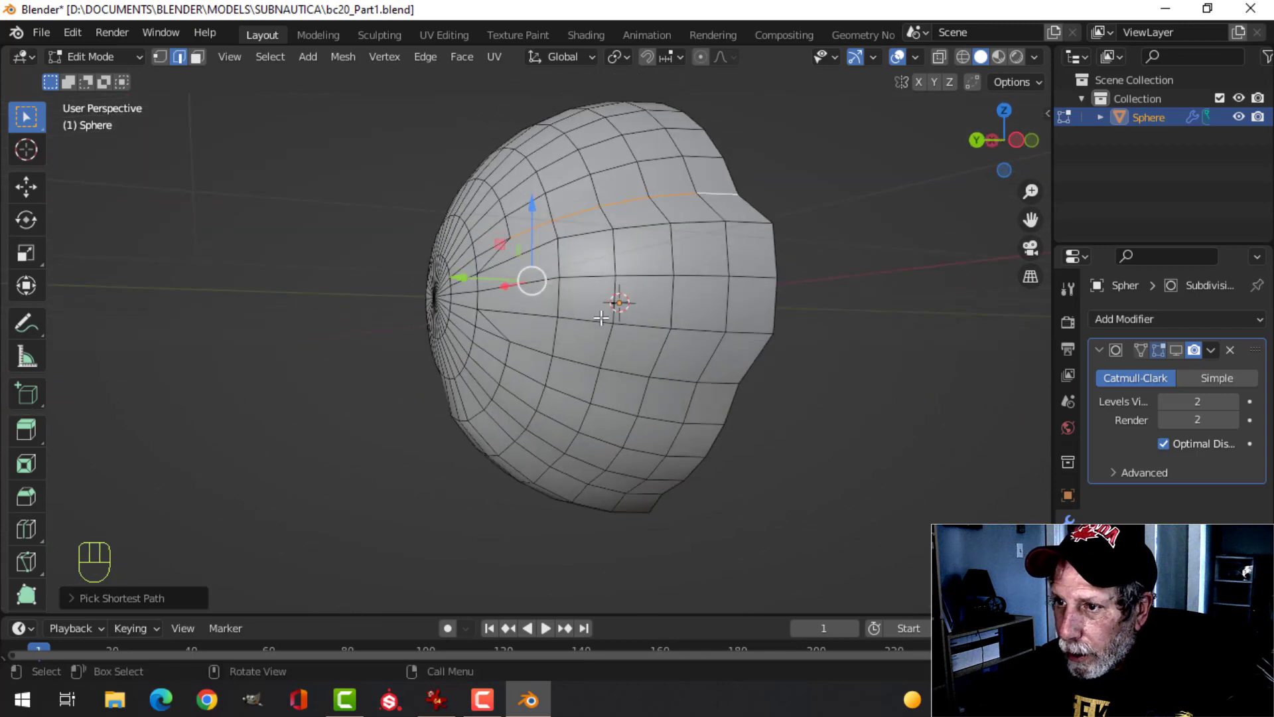
{"action": "left_click", "coordinate": [541, 349], "text": "shift"}
{"action": "left_click", "coordinate": [548, 313], "text": "ctrl"}
{"action": "middle_click_drag", "start_coordinate": [548, 312], "coordinate": [657, 359]}
- Crease the selected edge runs with Shift+E
{"action": "left_click", "coordinate": [1178, 350]}
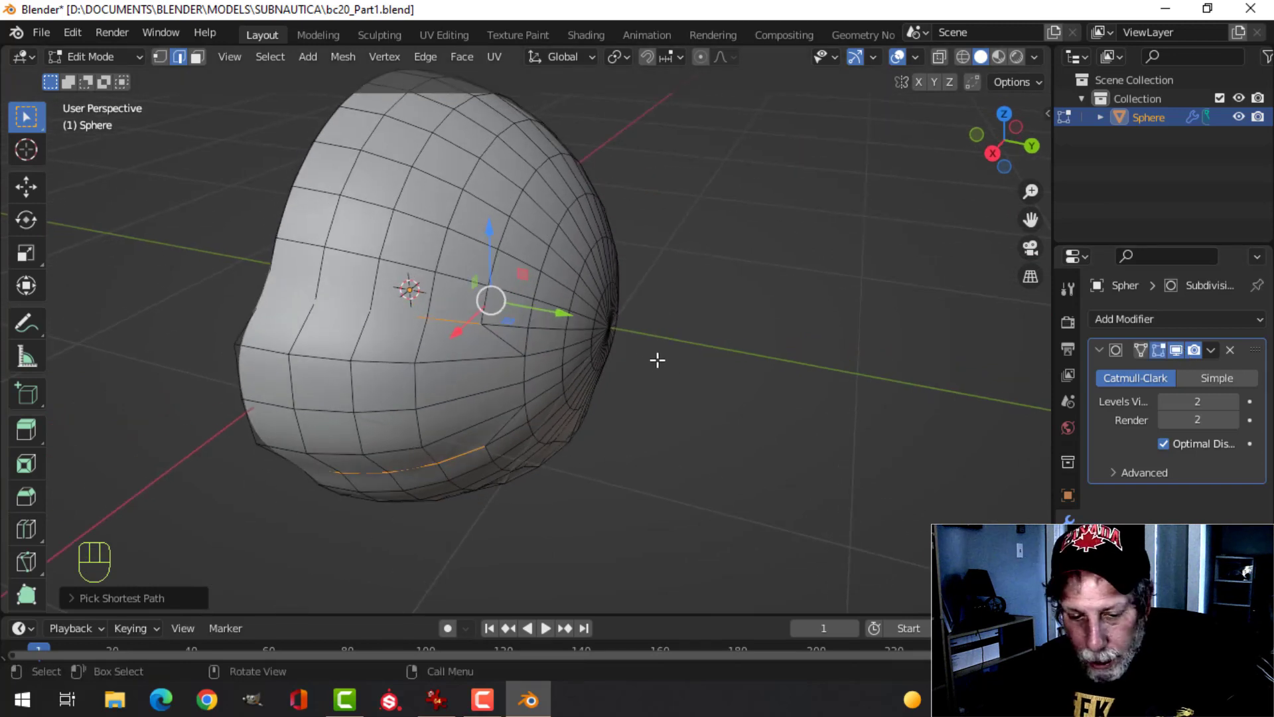
{"action": "key", "text": "shift+e"}
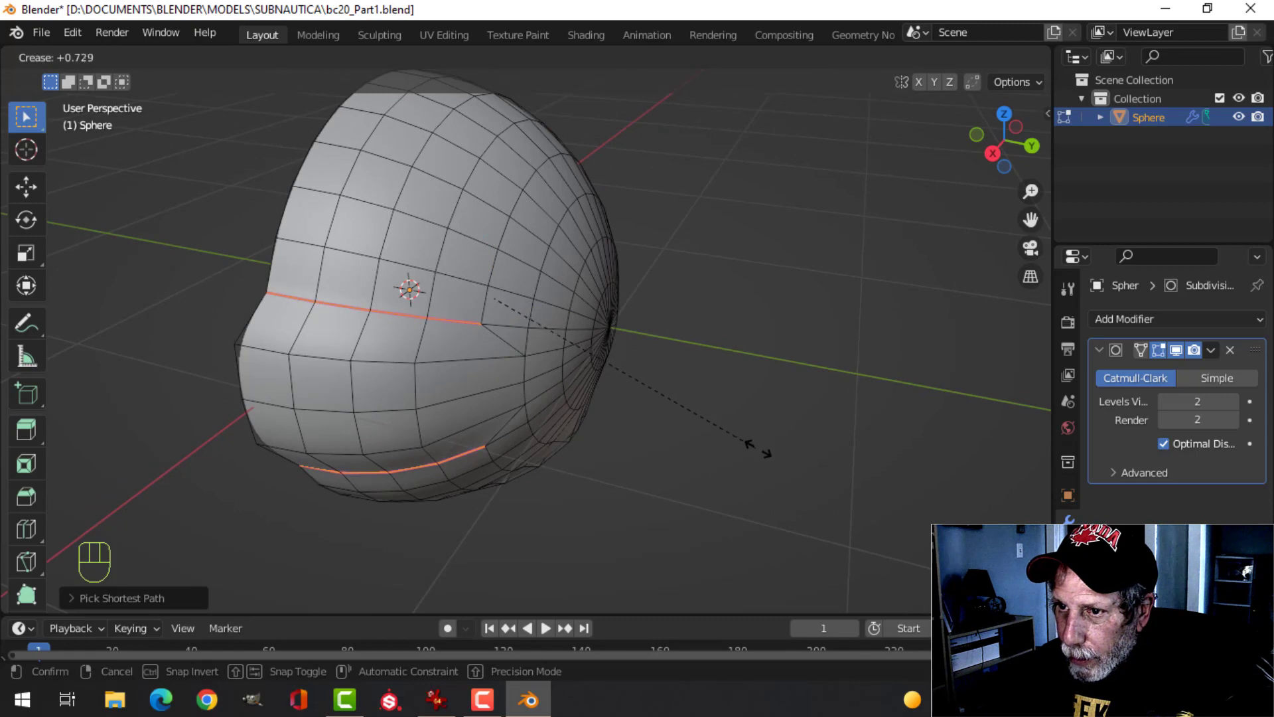
{"action": "left_click", "coordinate": [785, 468]}
{"action": "middle_click_drag", "start_coordinate": [651, 364], "coordinate": [827, 321]}
{"action": "key", "text": "Tab"}
{"action": "key", "text": "Tab"}
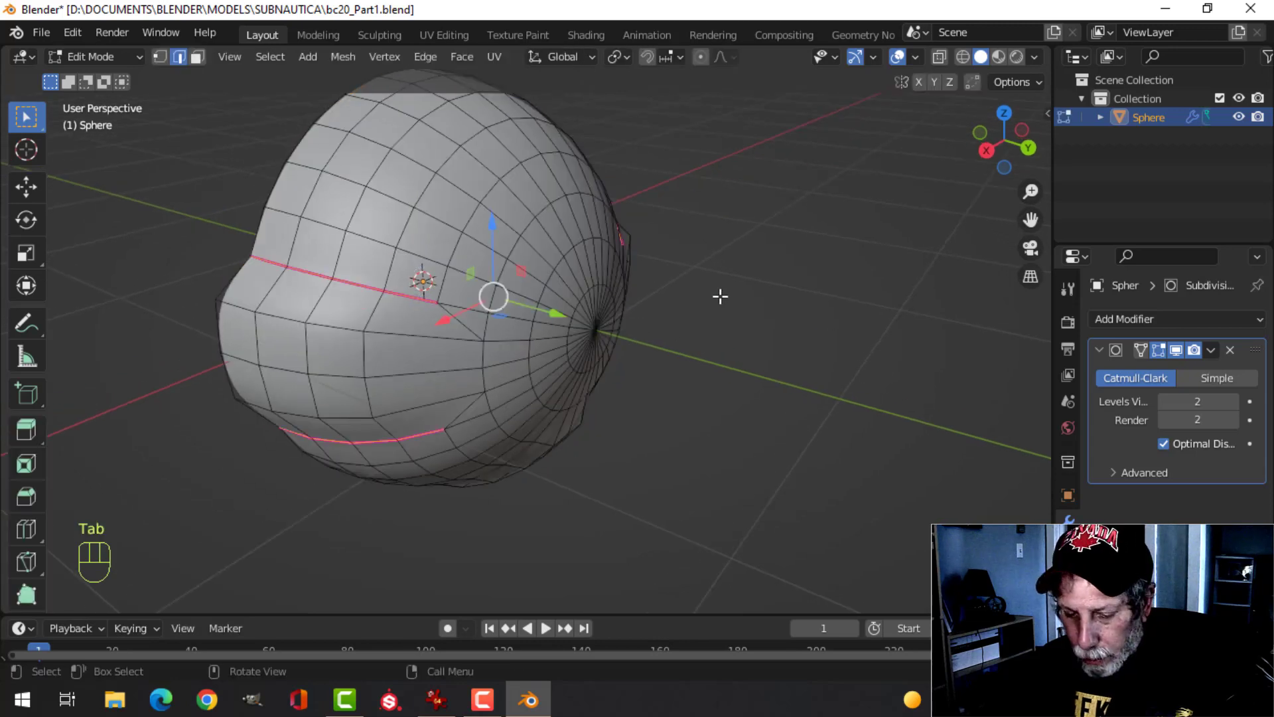
- Set the creased edges' Mean Crease to 1.00 in the Item panel, then deselect
{"action": "key", "text": "n"}
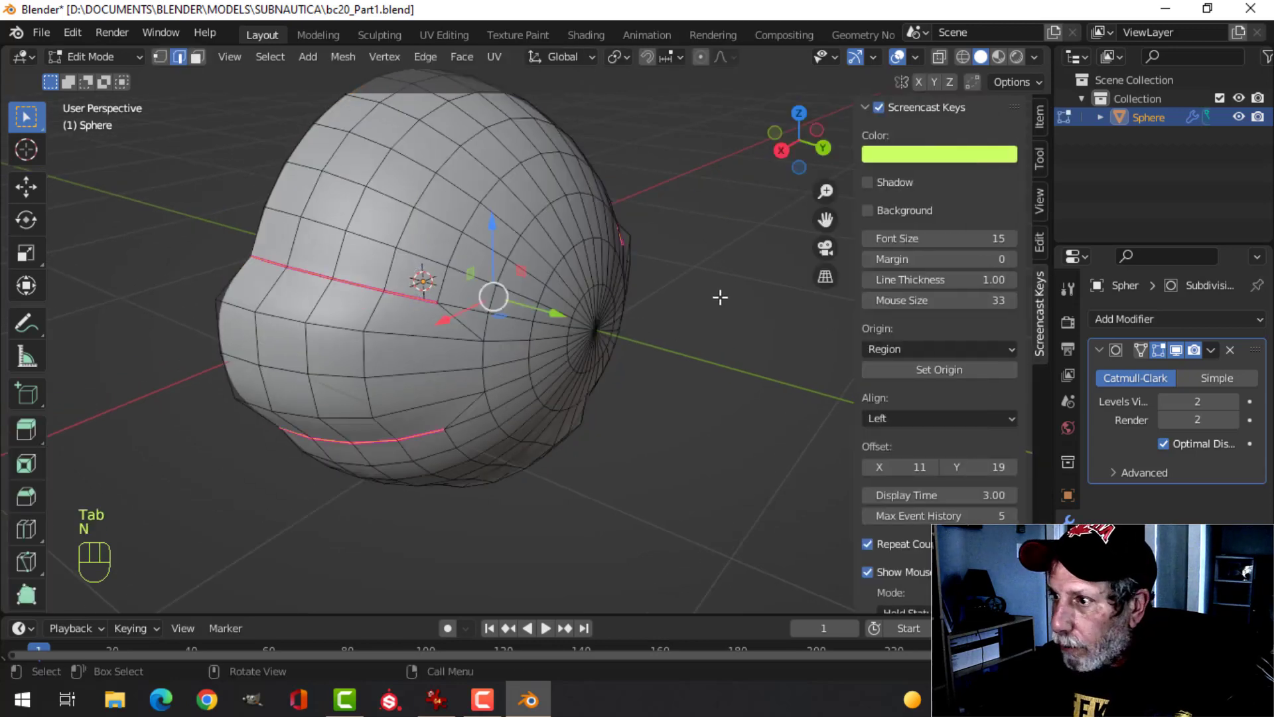
{"action": "left_click", "coordinate": [1039, 119]}
{"action": "left_click_drag", "start_coordinate": [954, 341], "coordinate": [954, 341]}
{"action": "middle_click_drag", "start_coordinate": [491, 398], "coordinate": [554, 365]}
{"action": "key", "text": "alt+a"}
{"action": "key", "text": "Tab"}
{"action": "key", "text": "Tab"}
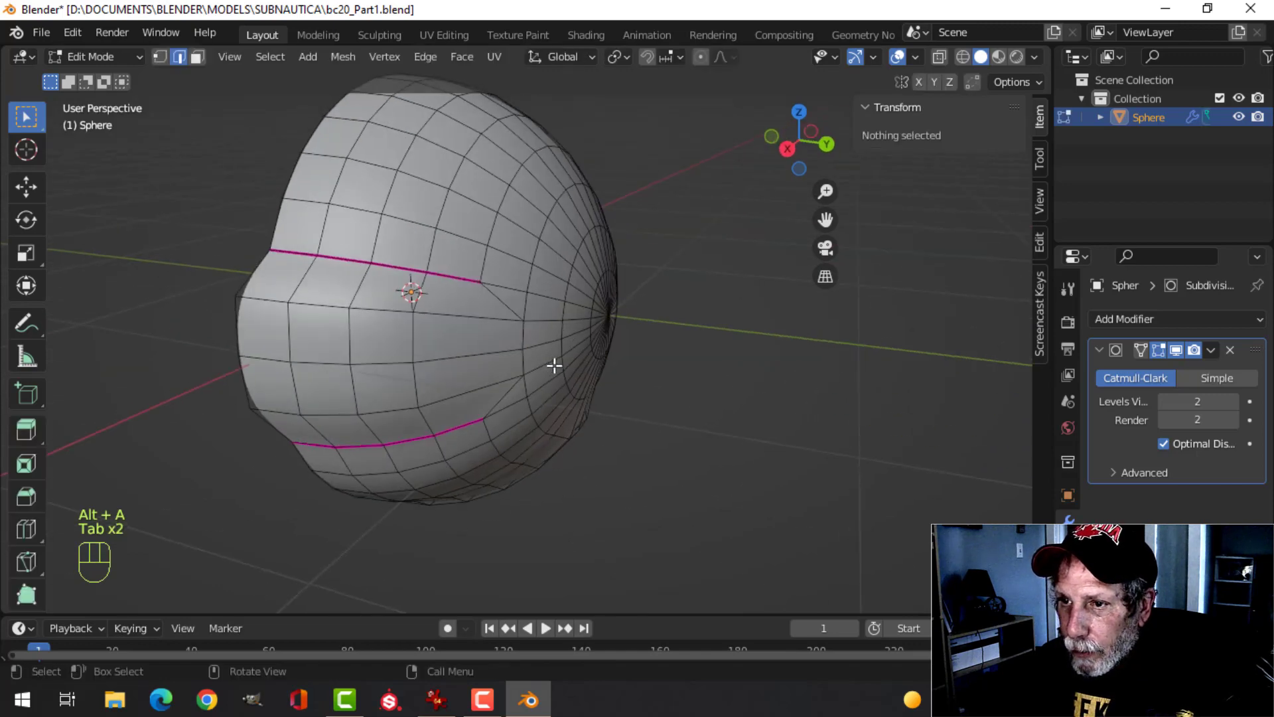
{"action": "left_click", "coordinate": [263, 299]}
{"action": "key", "text": "alt+a"}
{"action": "middle_click_drag", "start_coordinate": [495, 324], "coordinate": [461, 341]}
- Try a loop cut across the body, then undo it
{"action": "key", "text": "ctrl+r"}
{"action": "left_click", "coordinate": [459, 315]}
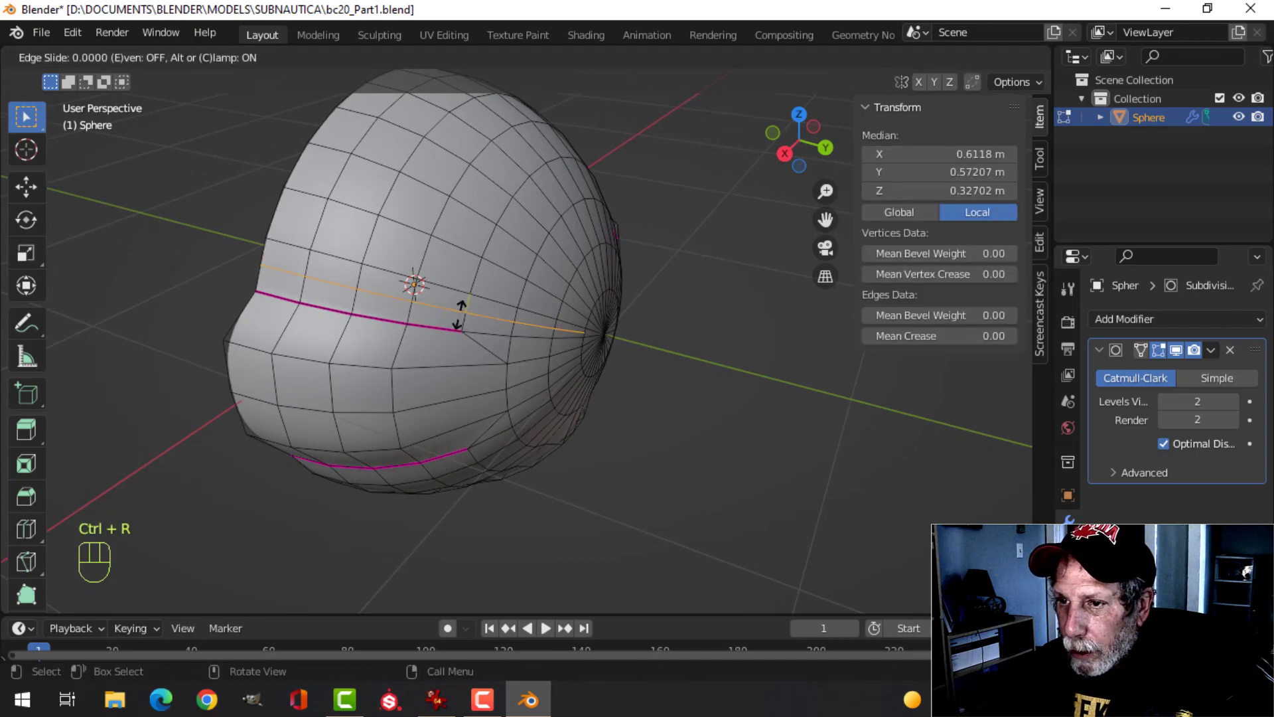
{"action": "key", "text": "Escape"}
{"action": "key", "text": "ctrl+z"}
{"action": "middle_click_drag", "start_coordinate": [418, 347], "coordinate": [429, 319]}
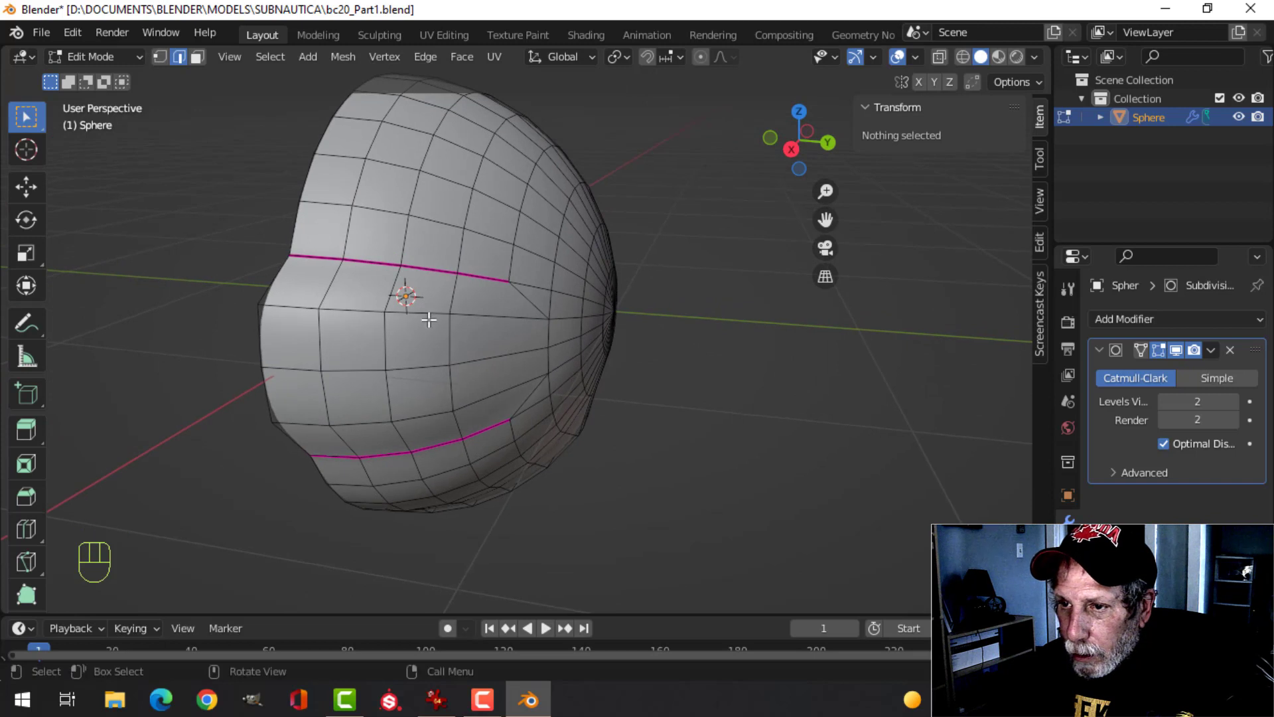
- Select two edge rows between the full creases and give them a partial crease of about 0.55
{"action": "left_click", "coordinate": [478, 312]}
{"action": "left_click", "coordinate": [309, 307], "text": "ctrl"}
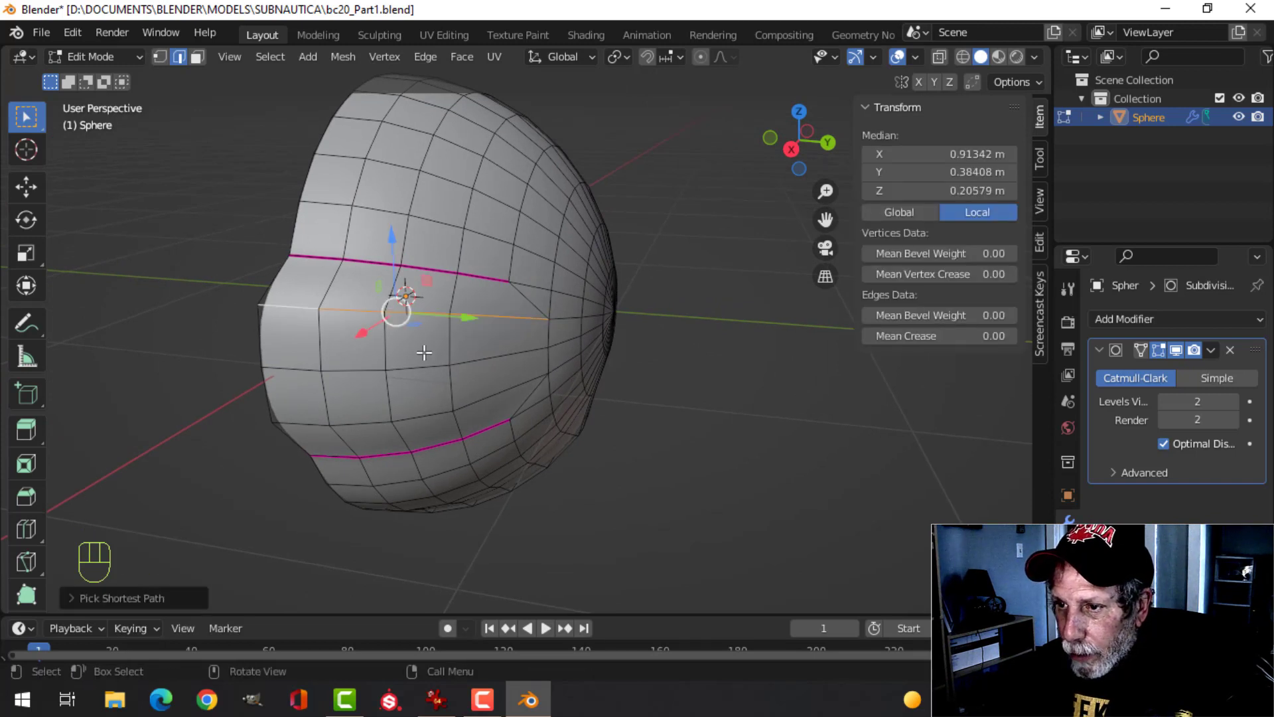
{"action": "left_click", "coordinate": [492, 400], "text": "shift"}
{"action": "left_click", "coordinate": [491, 403], "text": "ctrl"}
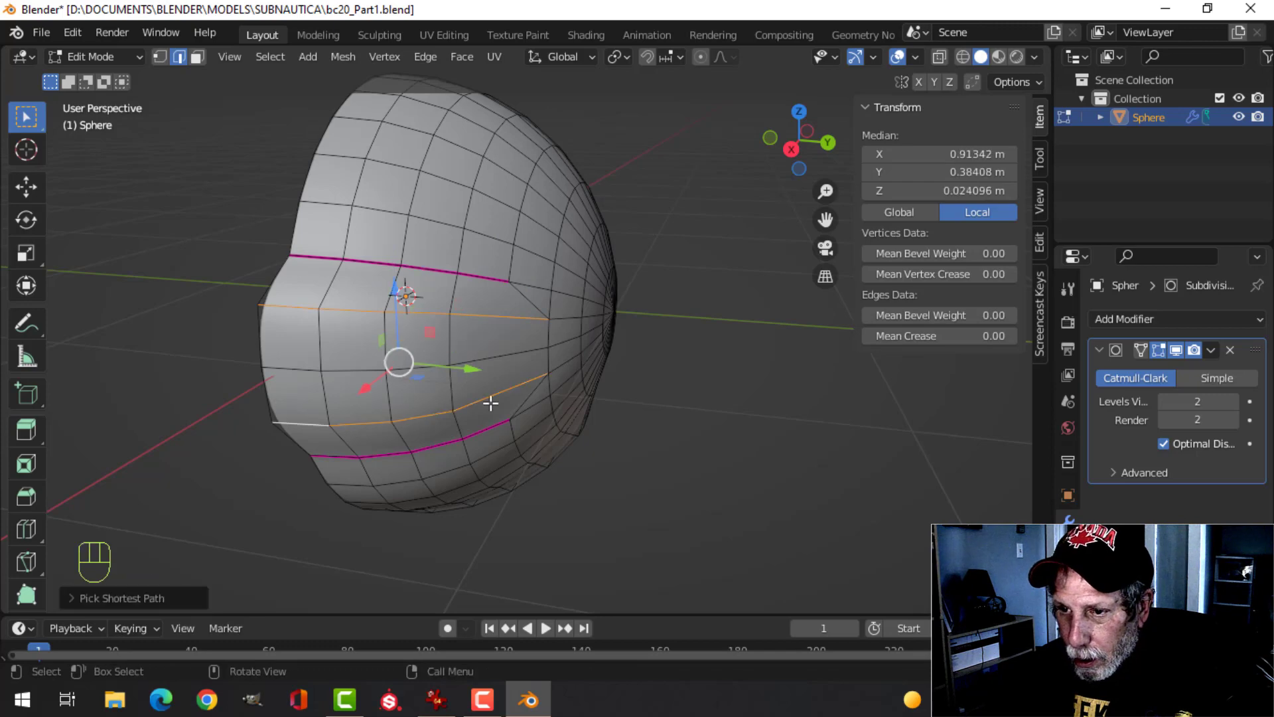
{"action": "key", "text": "shift+e"}
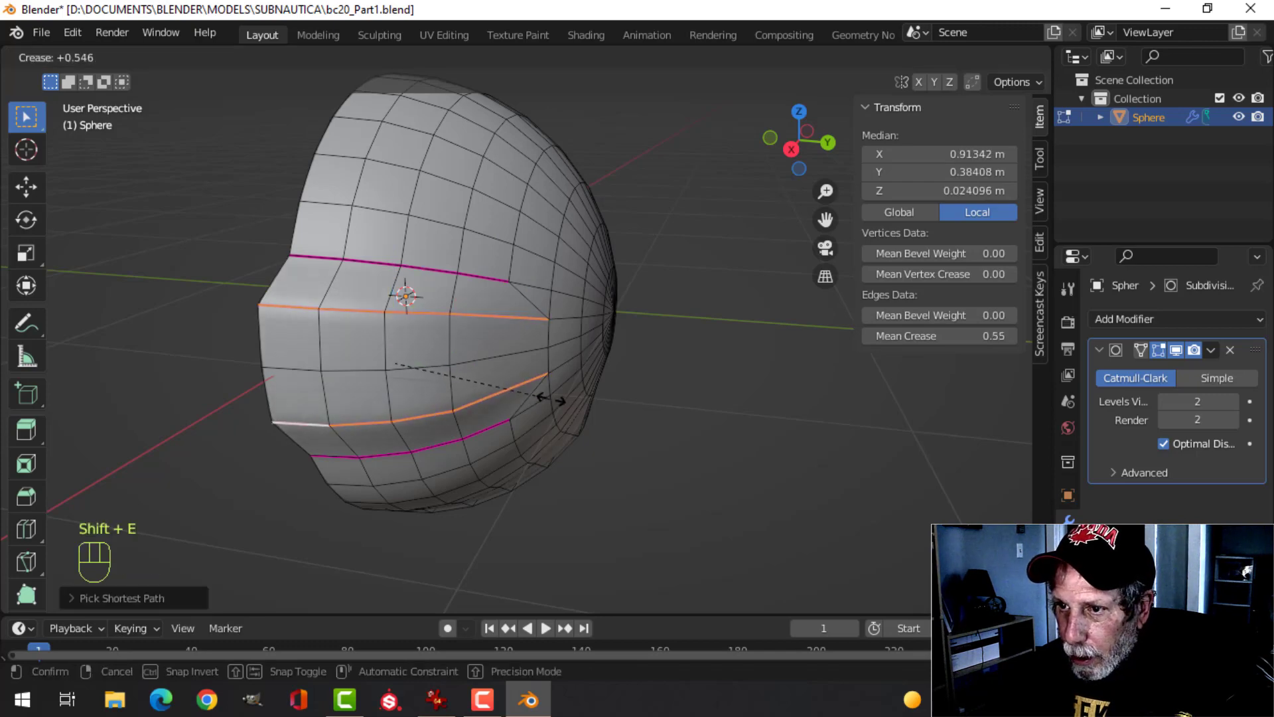
{"action": "left_click", "coordinate": [554, 398]}
{"action": "key", "text": "Tab"}
{"action": "middle_click_drag", "start_coordinate": [646, 344], "coordinate": [434, 389]}
- On the body's other side, select two edge rows and crease them at 0.70
{"action": "key", "text": "Tab"}
{"action": "scroll", "coordinate": [569, 387], "scroll_direction": "up", "scroll_amount": 2}
{"action": "middle_click_drag", "start_coordinate": [604, 384], "coordinate": [617, 310]}
{"action": "left_click", "coordinate": [535, 321]}
{"action": "left_click", "coordinate": [741, 309], "text": "ctrl"}
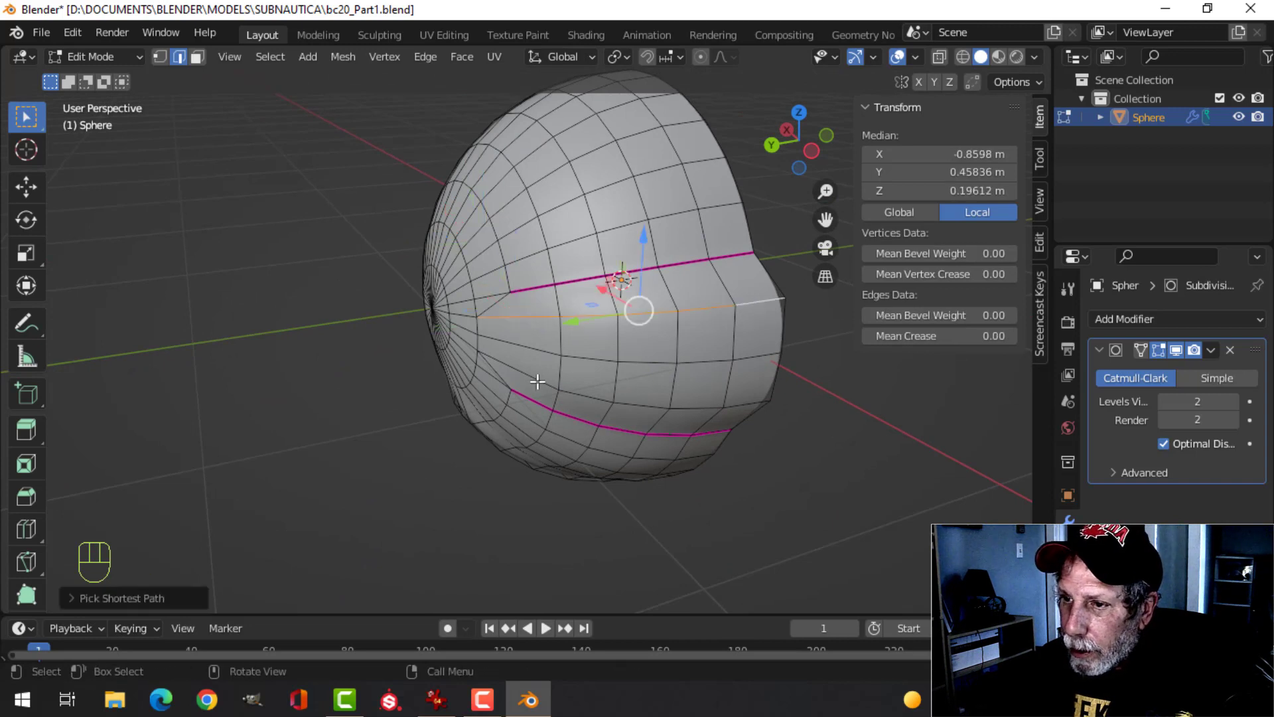
{"action": "left_click", "coordinate": [510, 365], "text": "shift"}
{"action": "left_click", "coordinate": [764, 394], "text": "ctrl"}
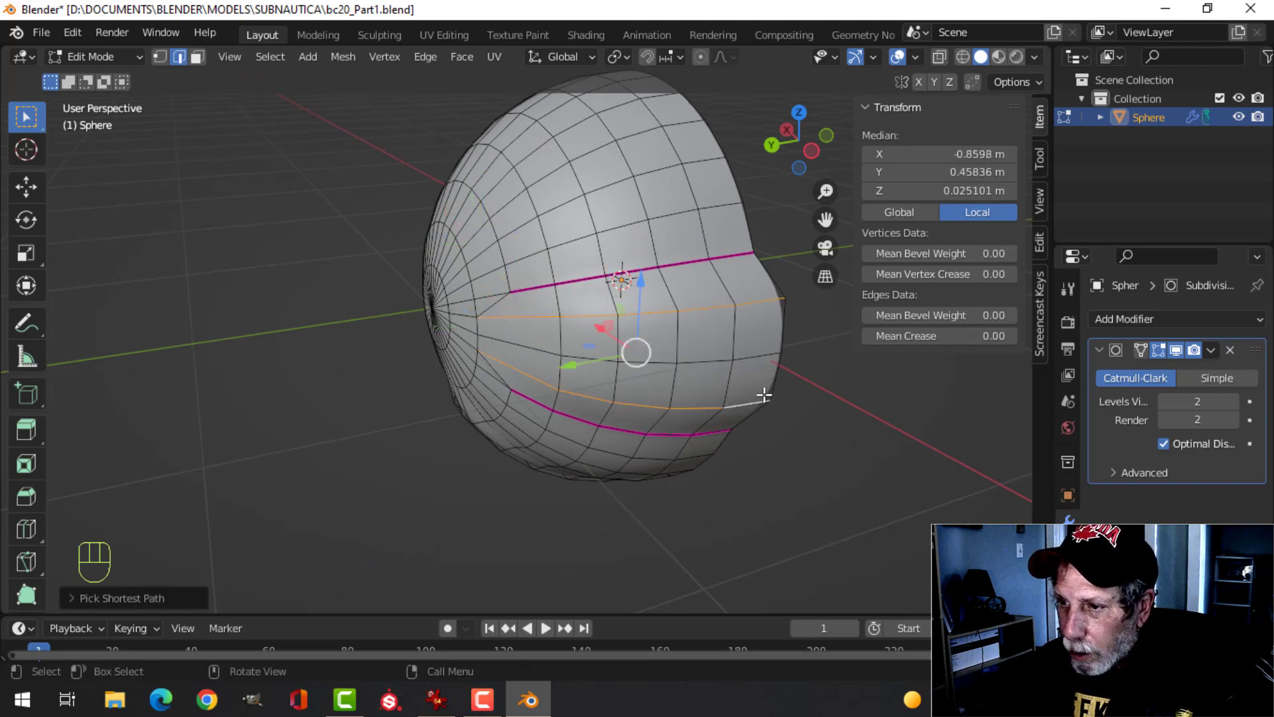
{"action": "key", "text": "shift+e"}
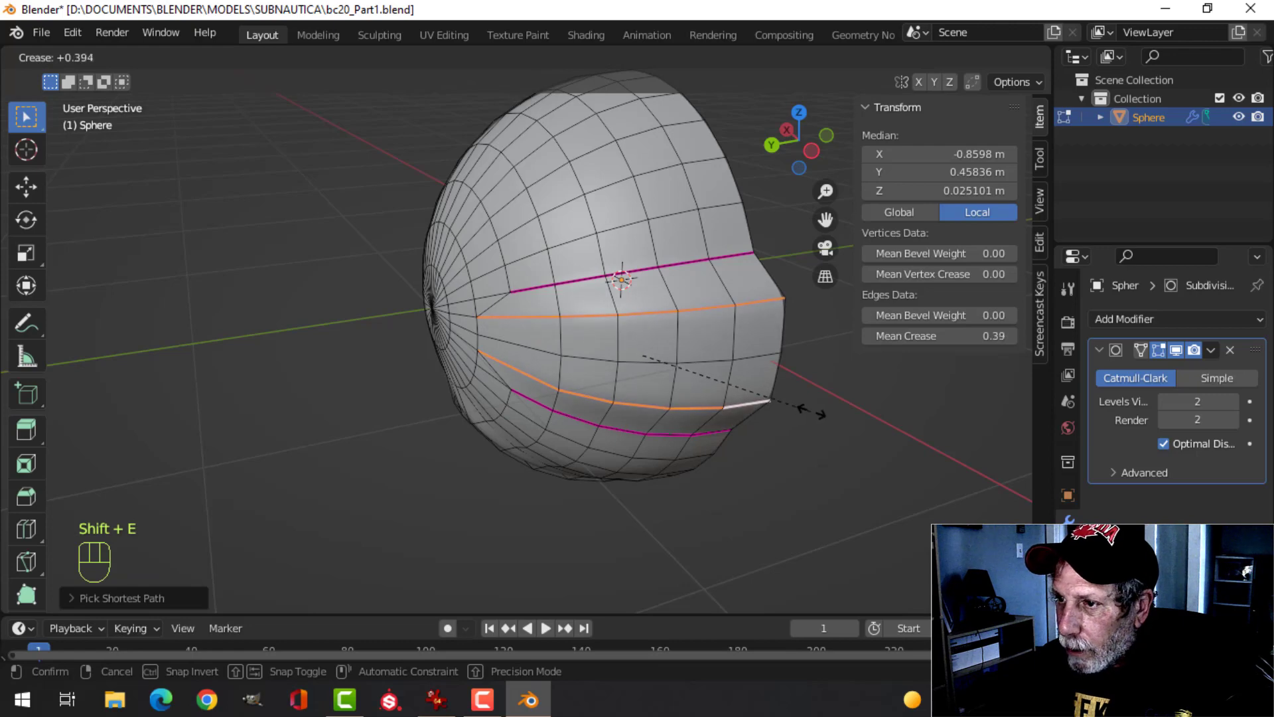
{"action": "left_click", "coordinate": [847, 419]}
{"action": "key", "text": "Tab"}
{"action": "middle_click_drag", "start_coordinate": [579, 377], "coordinate": [690, 360]}
{"action": "key", "text": "Tab"}
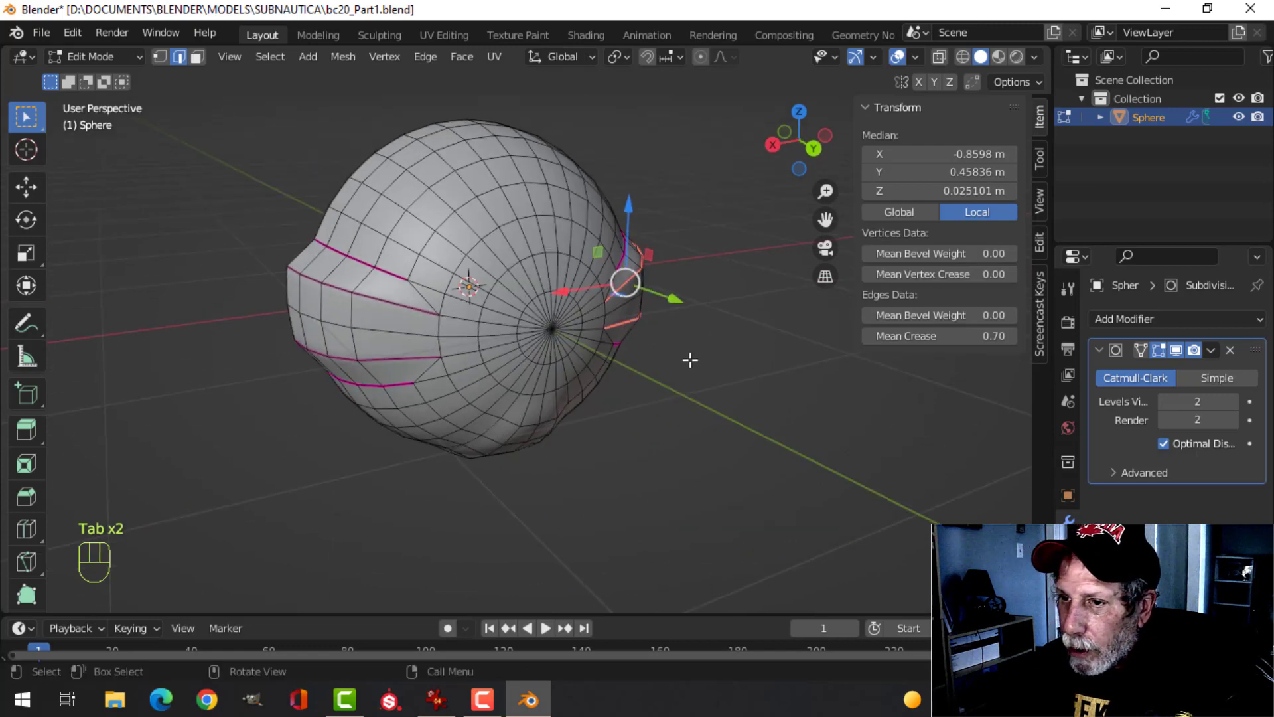
- Select the sphere's left-side edge loops, set their Mean Crease to 0.70, and return to Object Mode
{"action": "left_click", "coordinate": [403, 306]}
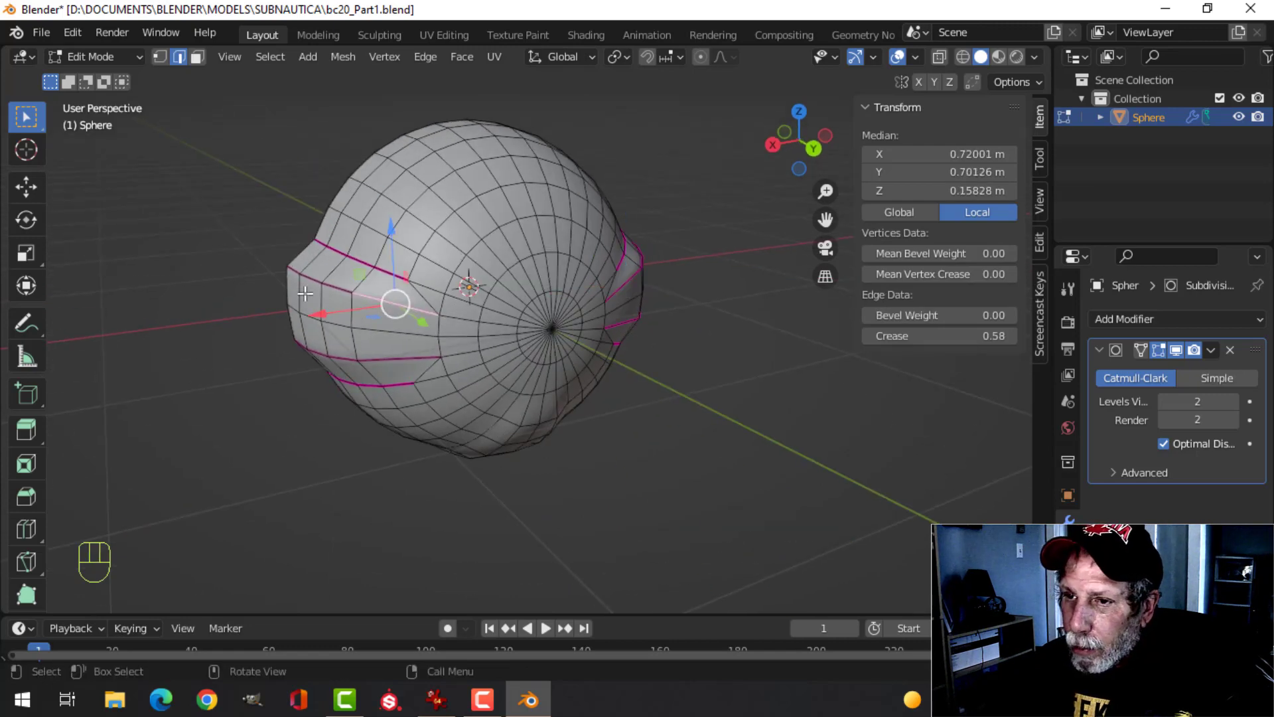
{"action": "left_click", "coordinate": [291, 272], "text": "ctrl"}
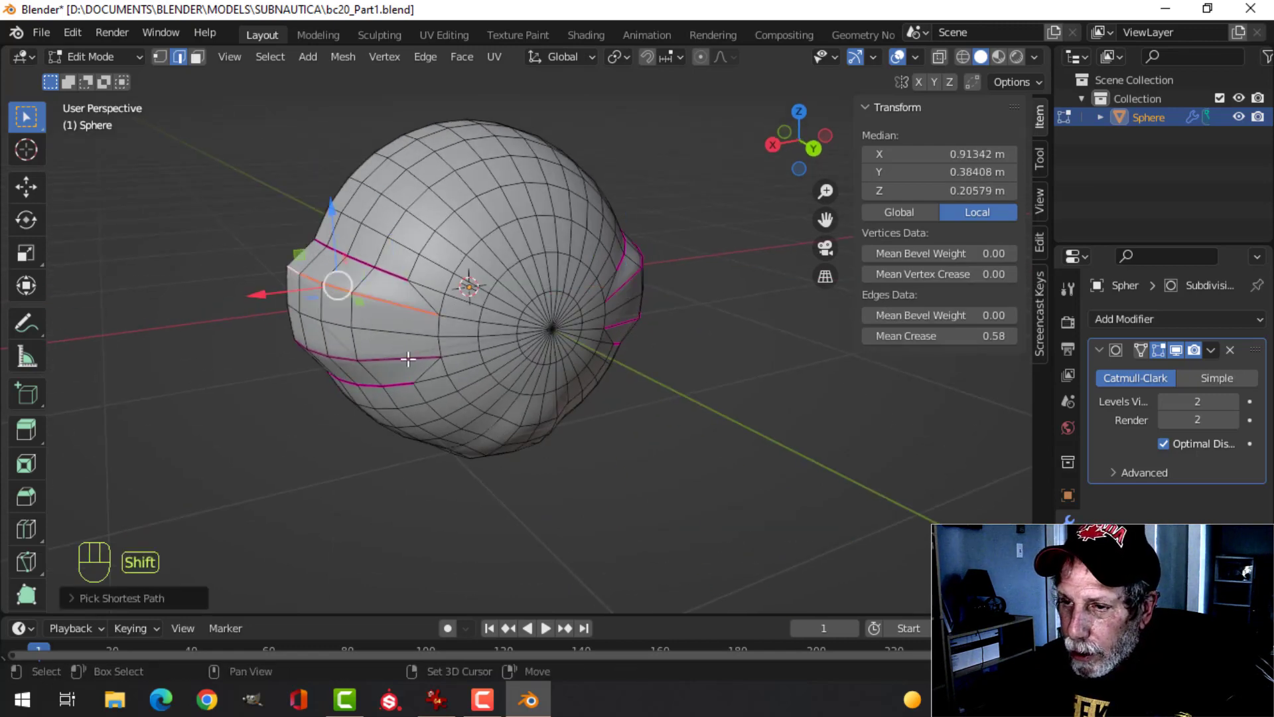
{"action": "middle_click_drag", "start_coordinate": [408, 359], "coordinate": [406, 362]}
{"action": "left_click", "coordinate": [369, 393], "text": "ctrl"}
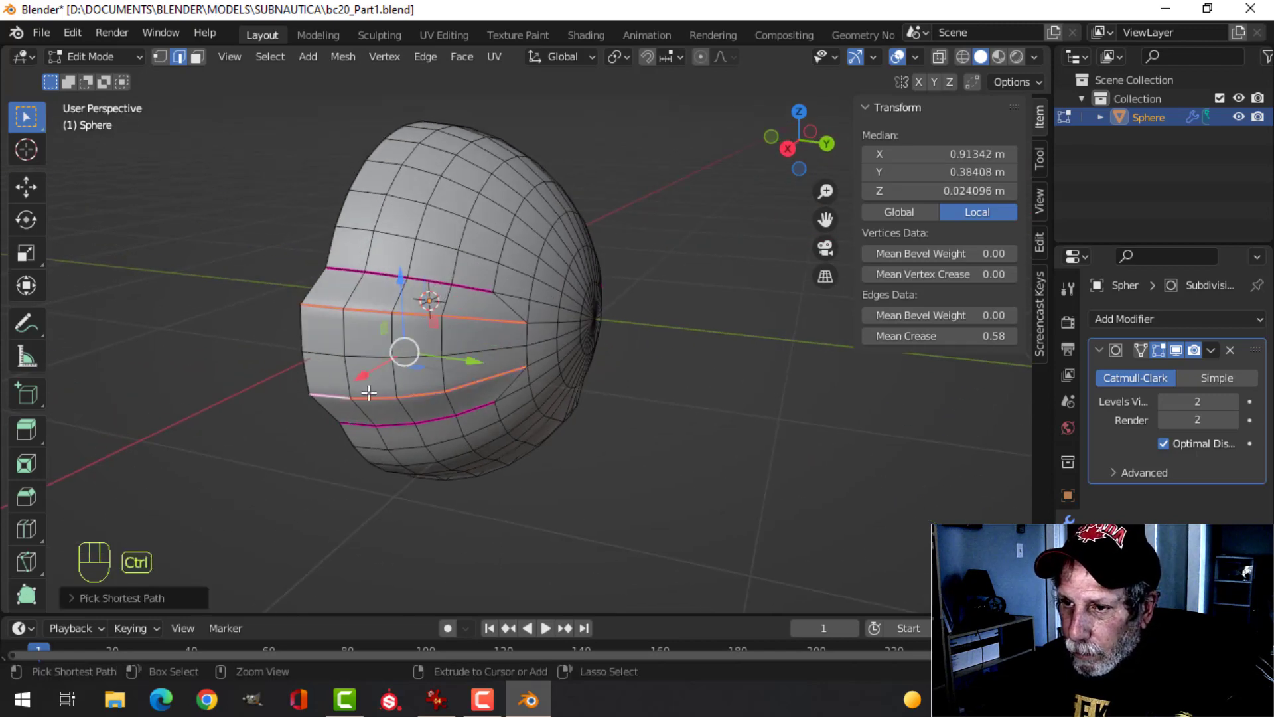
{"action": "left_click_drag", "start_coordinate": [939, 337], "coordinate": [940, 337]}
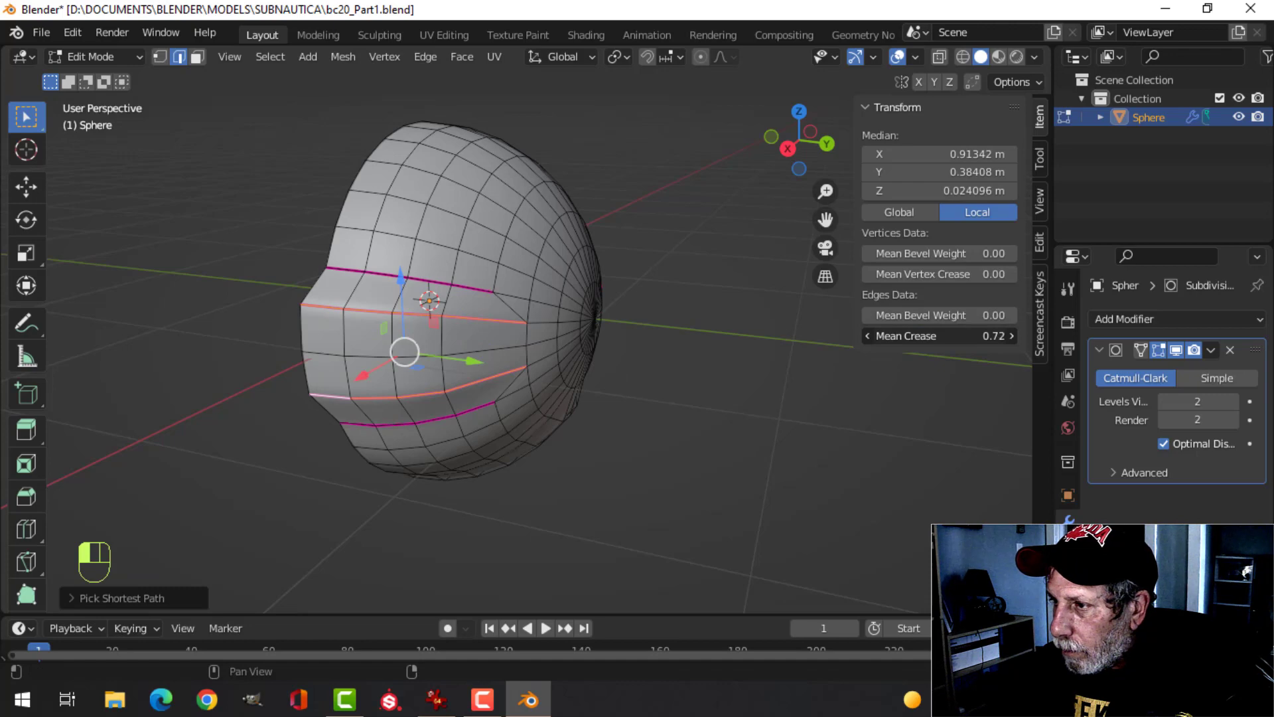
{"action": "left_click_drag", "start_coordinate": [940, 337], "coordinate": [940, 337]}
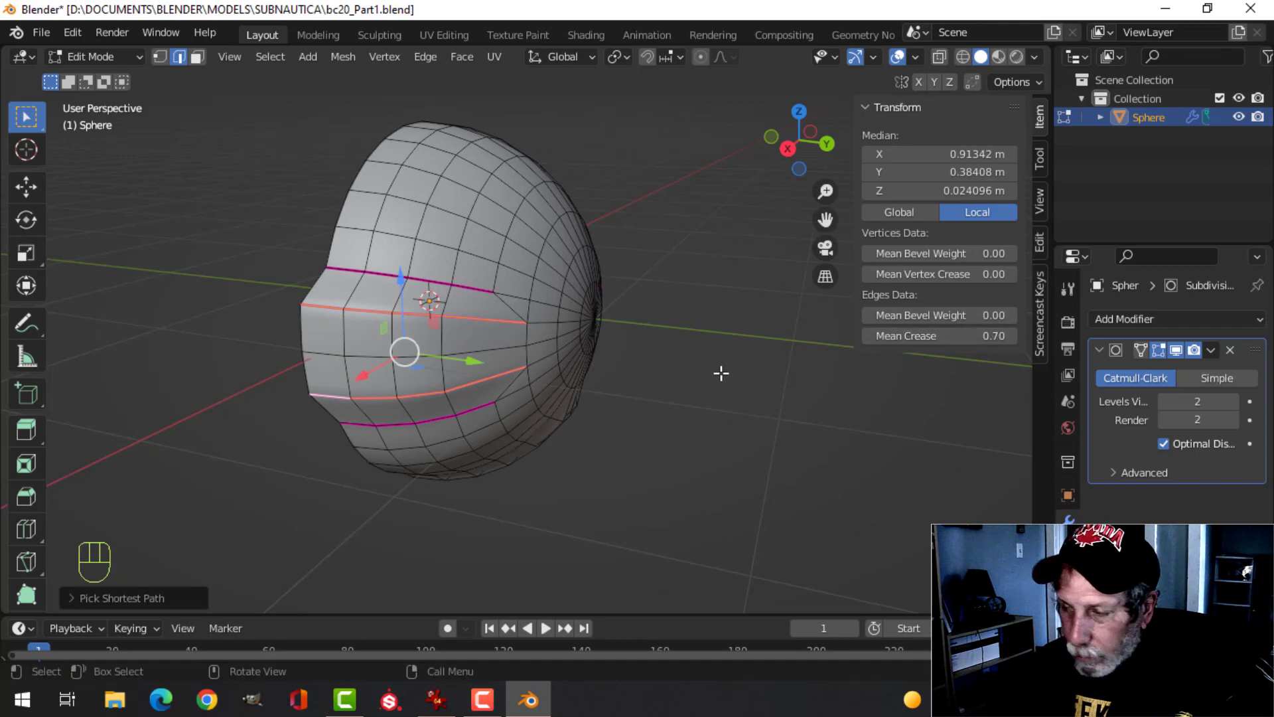
{"action": "key", "text": "n"}
{"action": "key", "text": "alt+a"}
{"action": "key", "text": "Tab"}
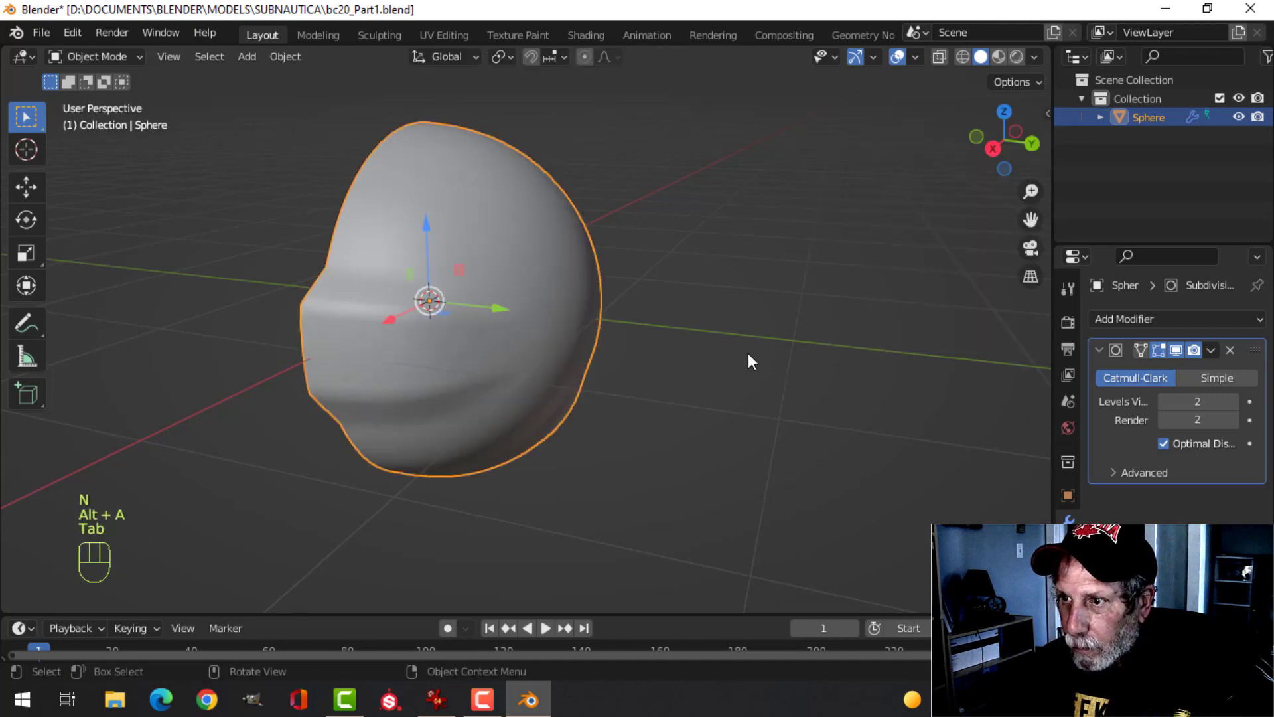
- In Edit Mode with vertex select, slide the first front vertex along its edge
{"action": "middle_click_drag", "start_coordinate": [747, 353], "coordinate": [623, 334]}
{"action": "scroll", "coordinate": [640, 331], "scroll_direction": "up", "scroll_amount": 2}
{"action": "key", "text": "Tab"}
{"action": "scroll", "coordinate": [622, 334], "scroll_direction": "up", "scroll_amount": 1}
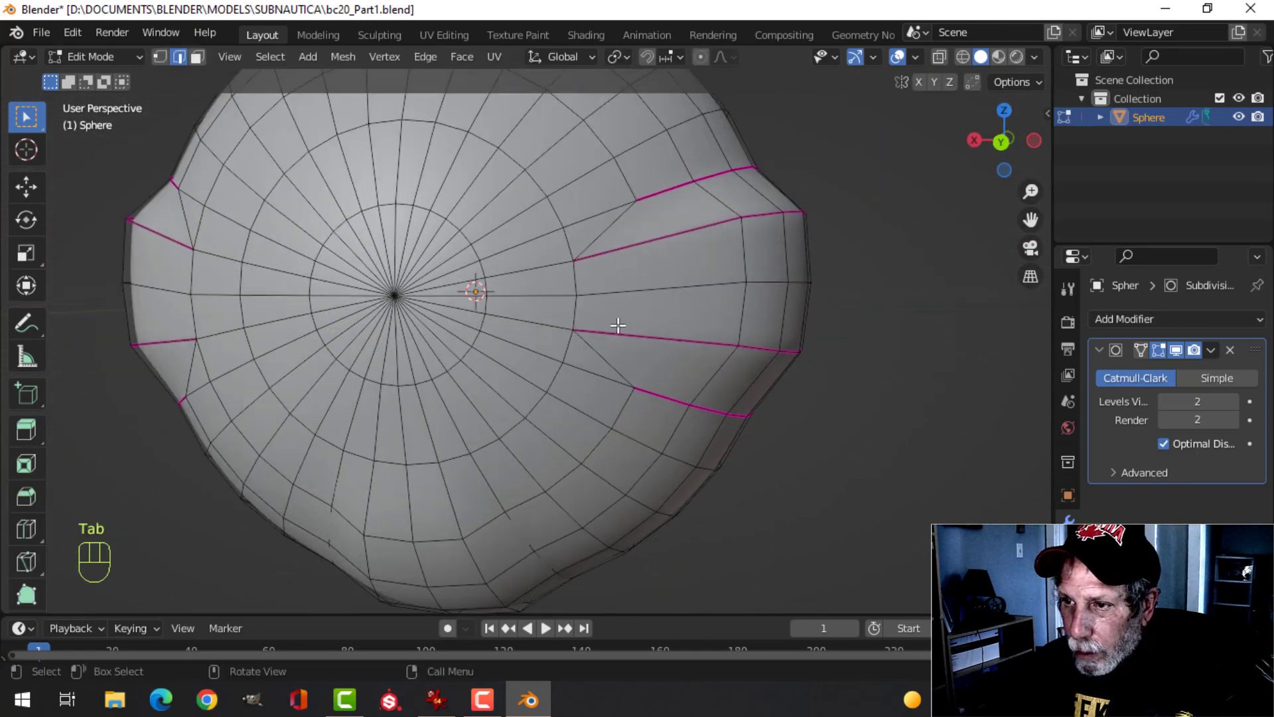
{"action": "key", "text": "1"}
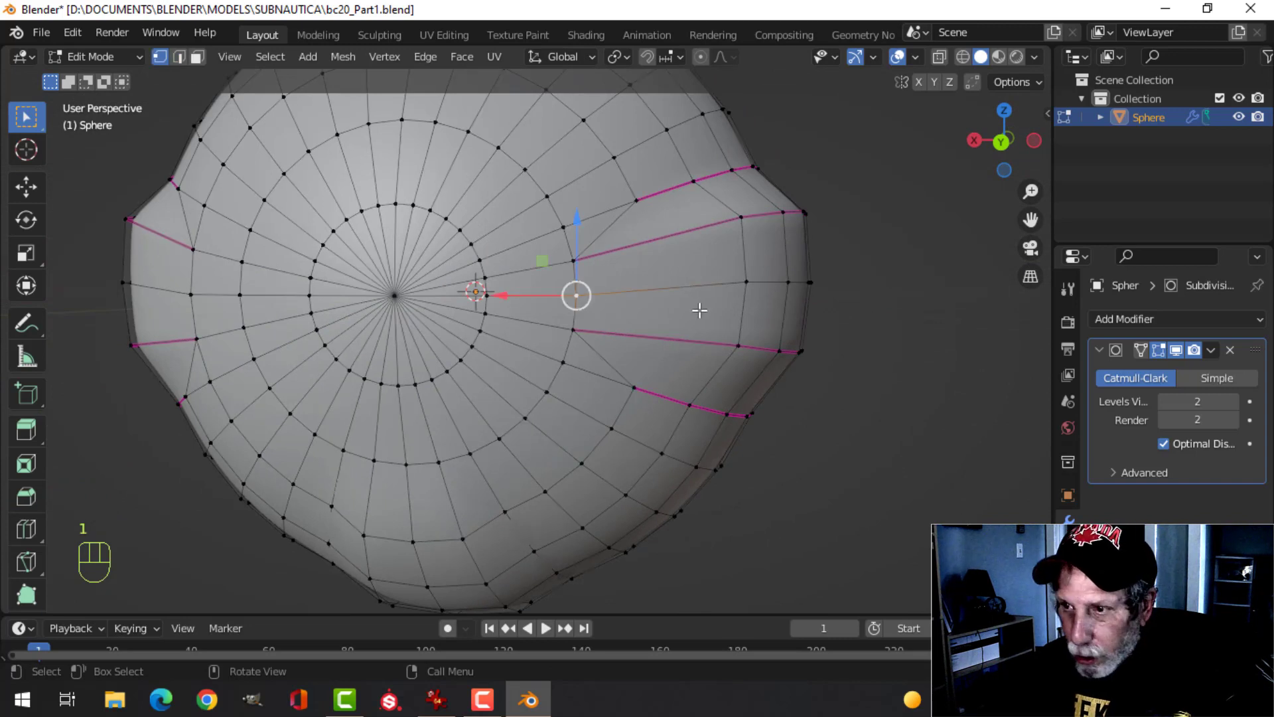
{"action": "key", "text": "g"}
{"action": "key", "text": "g"}
{"action": "left_click", "coordinate": [674, 313]}
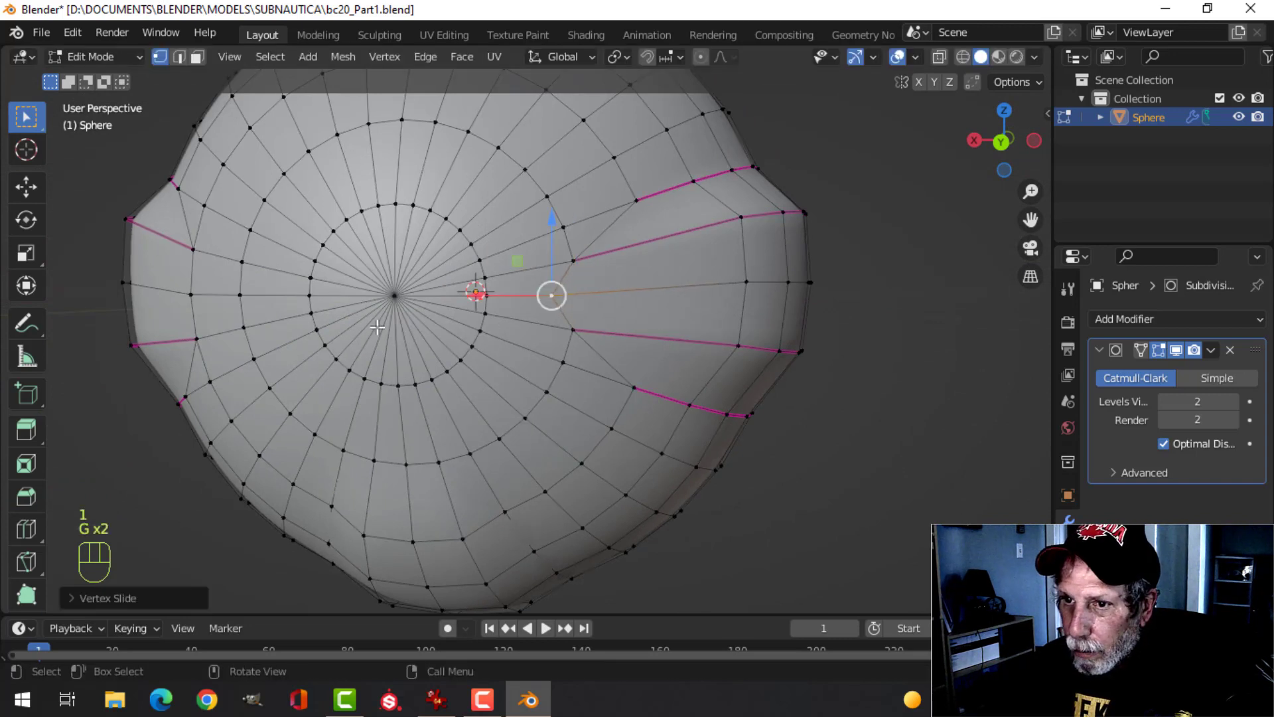
- Slide the vertex at the sphere's left edge along its edge, then return to Object Mode
{"action": "left_click", "coordinate": [198, 297]}
{"action": "key", "text": "g"}
{"action": "key", "text": "g"}
{"action": "left_click", "coordinate": [287, 304]}
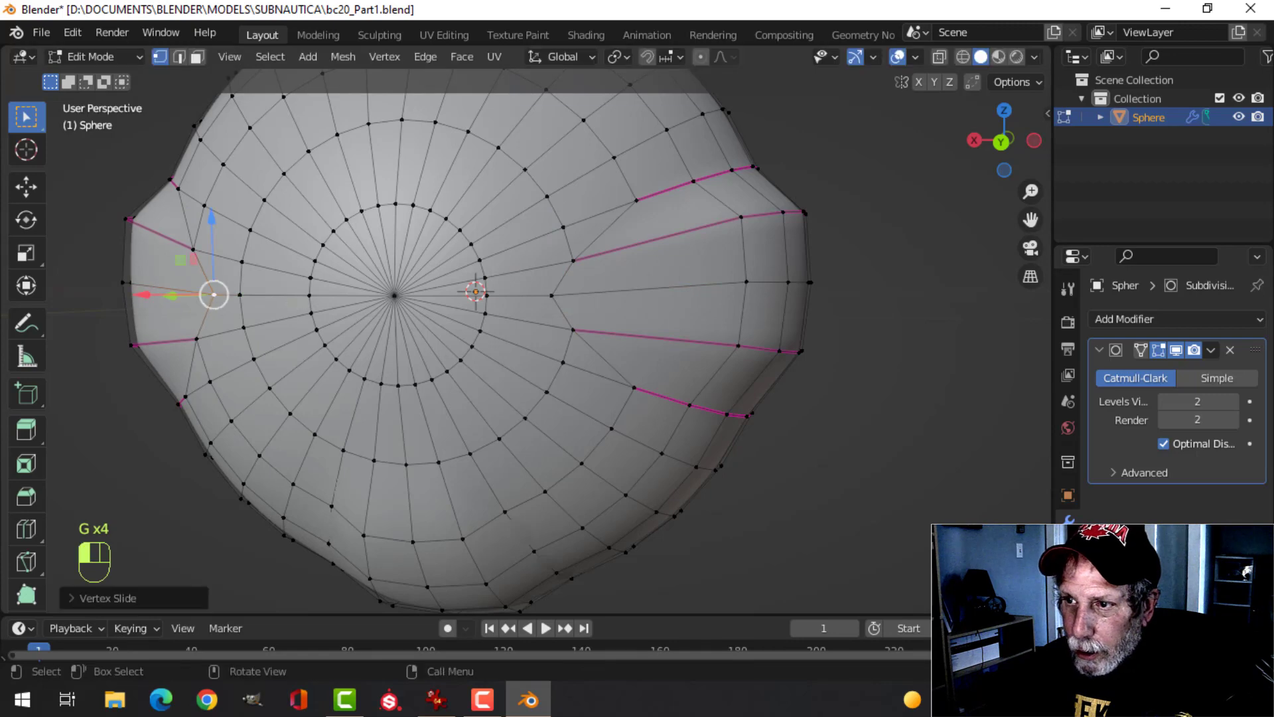
{"action": "key", "text": "Tab"}
{"action": "middle_click_drag", "start_coordinate": [684, 316], "coordinate": [680, 361]}
- Switch viewport lighting to MatCap and apply the yellow-green matcap to the sphere
{"action": "left_click", "coordinate": [1035, 58]}
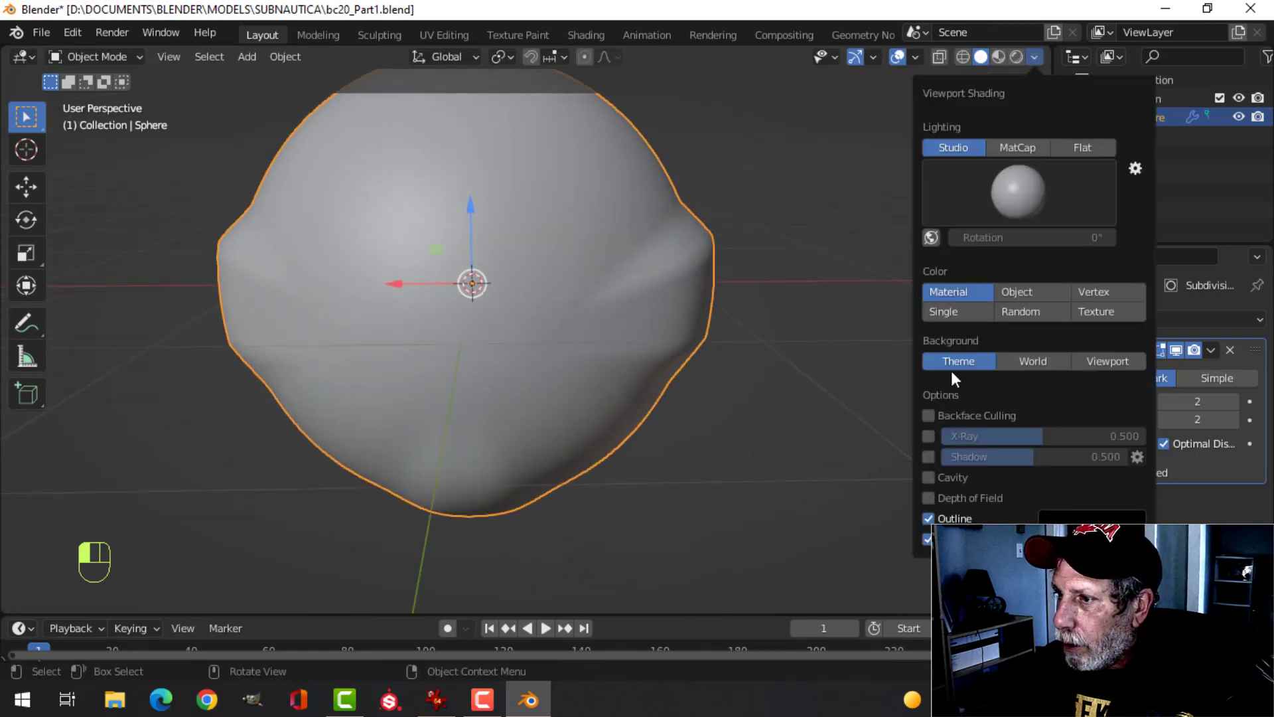
{"action": "mouse_move", "coordinate": [619, 395]}
{"action": "middle_mouse_down"}
{"action": "mouse_move", "coordinate": [646, 354]}
{"action": "mouse_move", "coordinate": [662, 373]}
{"action": "mouse_move", "coordinate": [716, 321]}
{"action": "middle_mouse_up"}
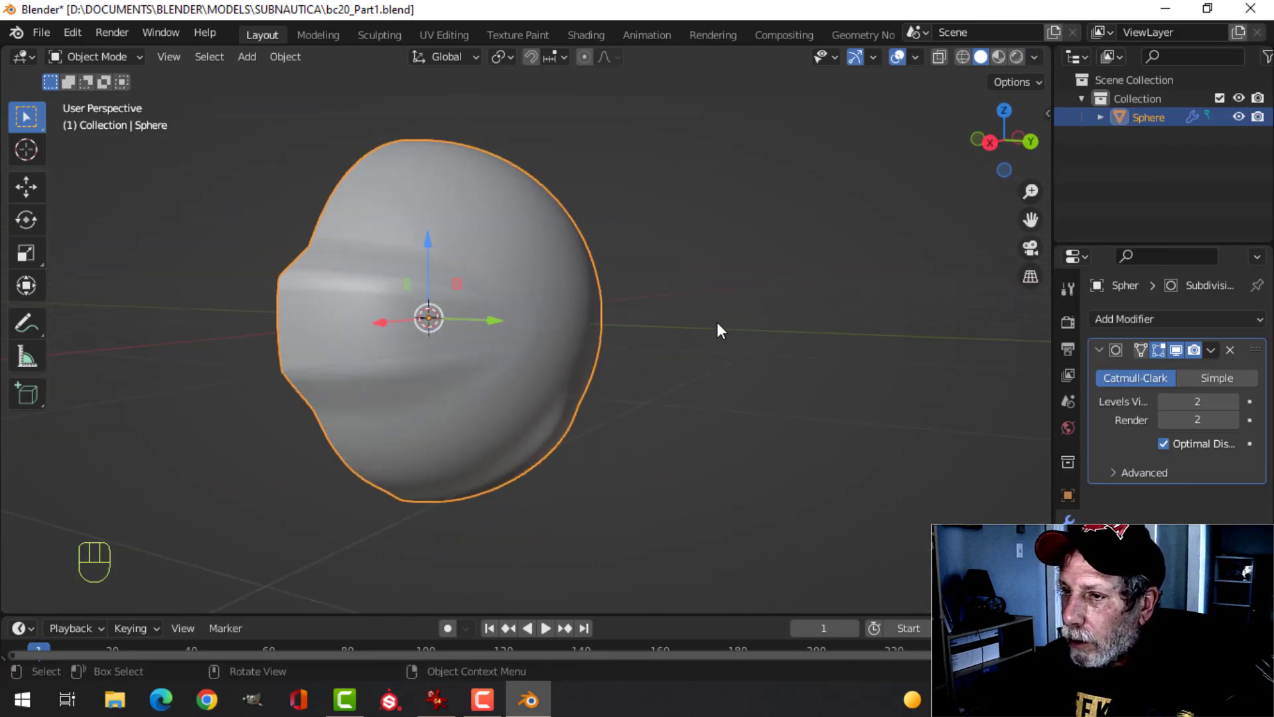
{"action": "left_click", "coordinate": [1034, 57]}
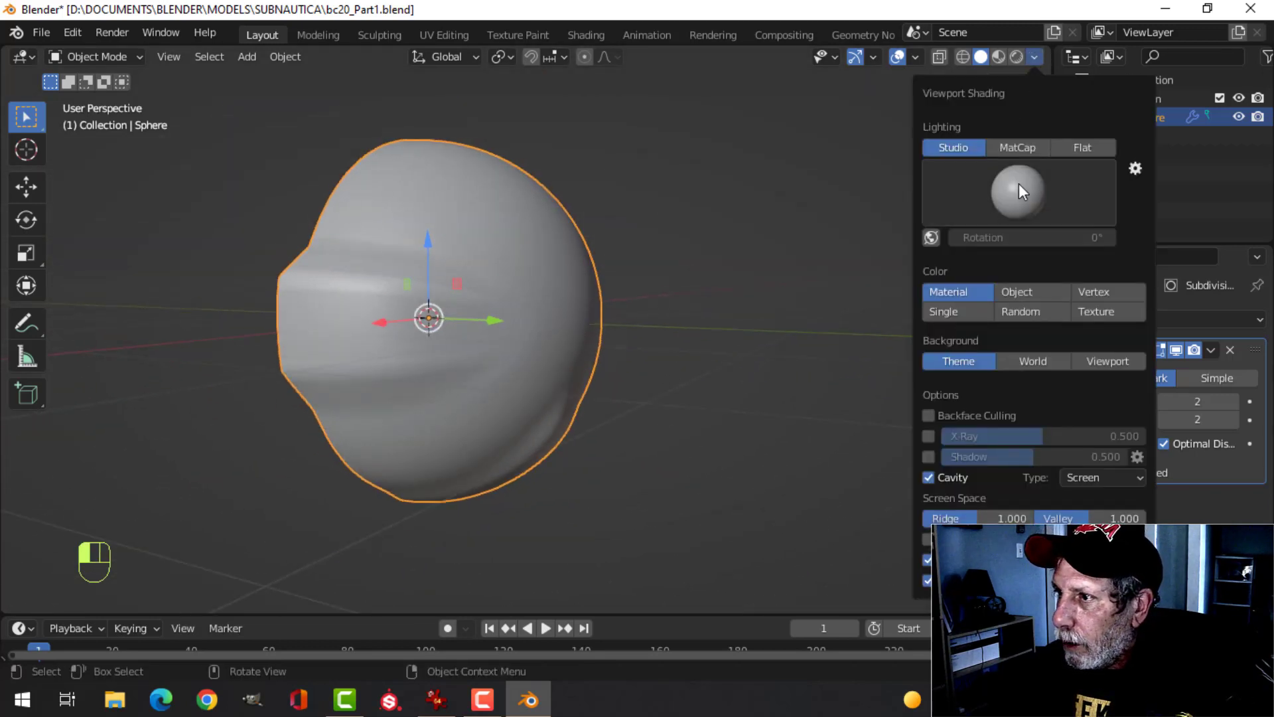
{"action": "left_click", "coordinate": [1013, 145]}
{"action": "left_click", "coordinate": [1012, 189]}
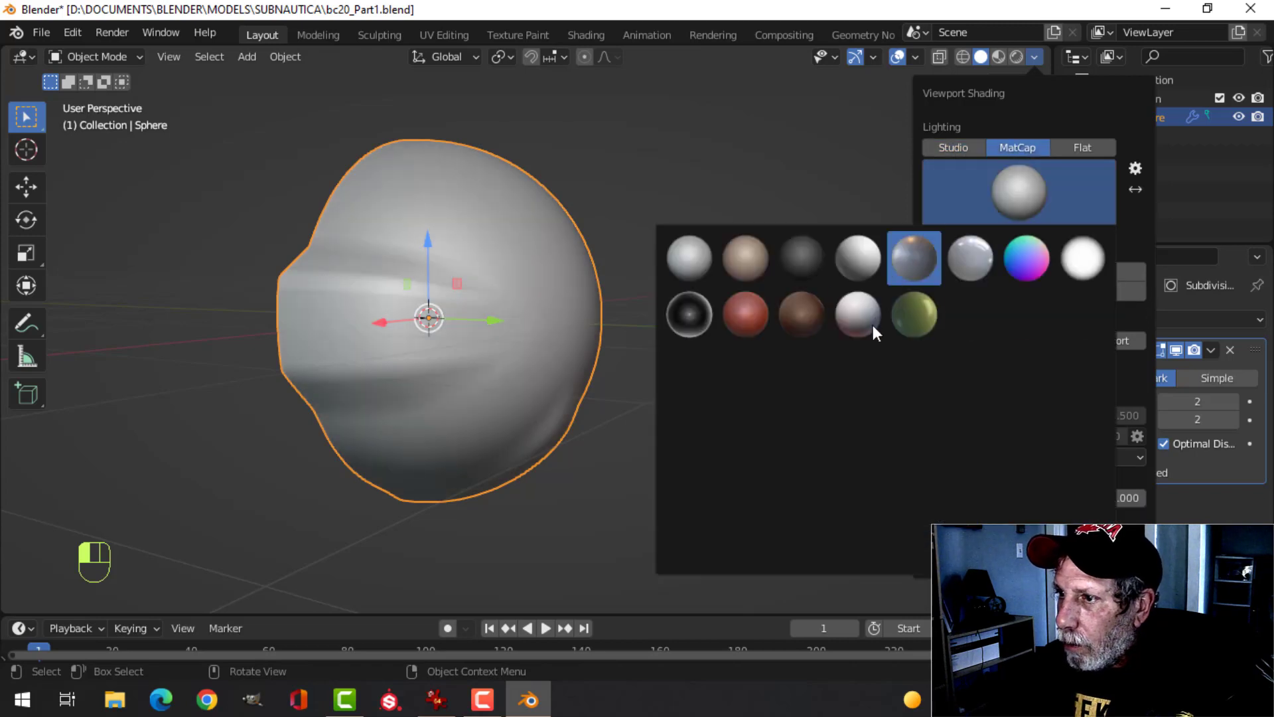
{"action": "left_click", "coordinate": [747, 476]}
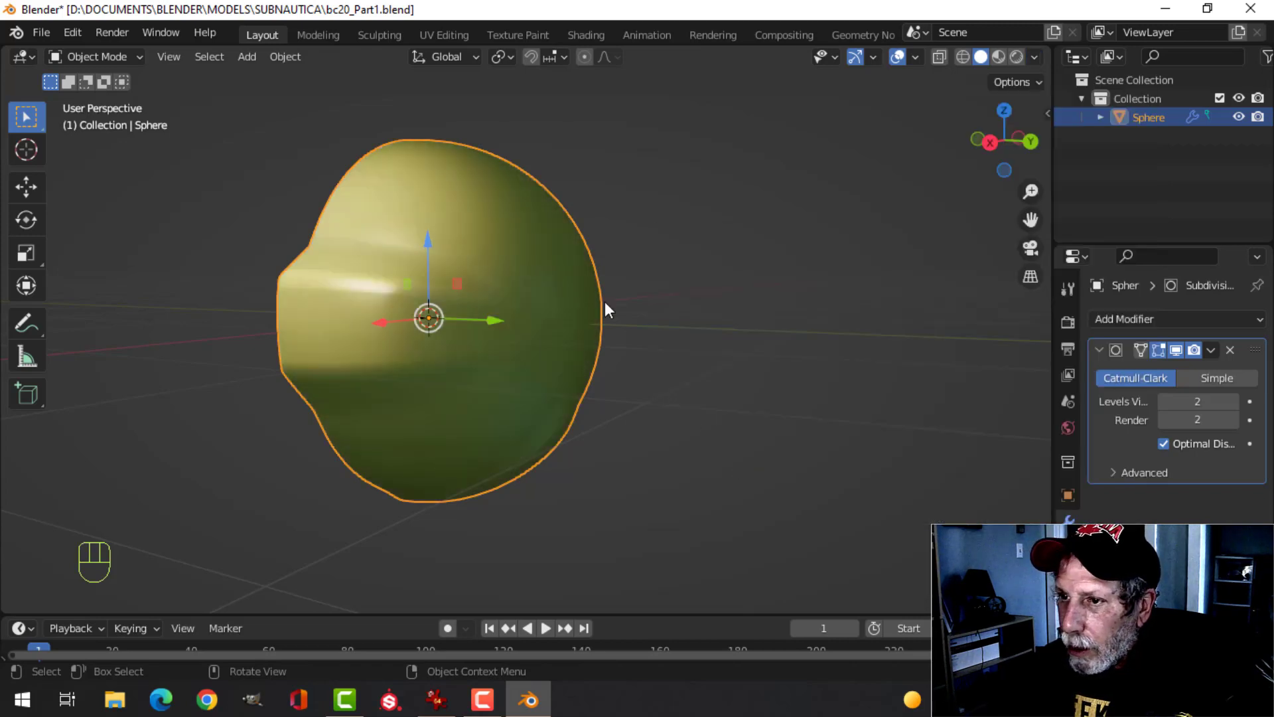
{"action": "middle_click_drag", "start_coordinate": [605, 304], "coordinate": [532, 325]}
- Delete the sphere's pole vertex to open a hole at the top
{"action": "key", "text": "Tab"}
{"action": "key", "text": "alt+a"}
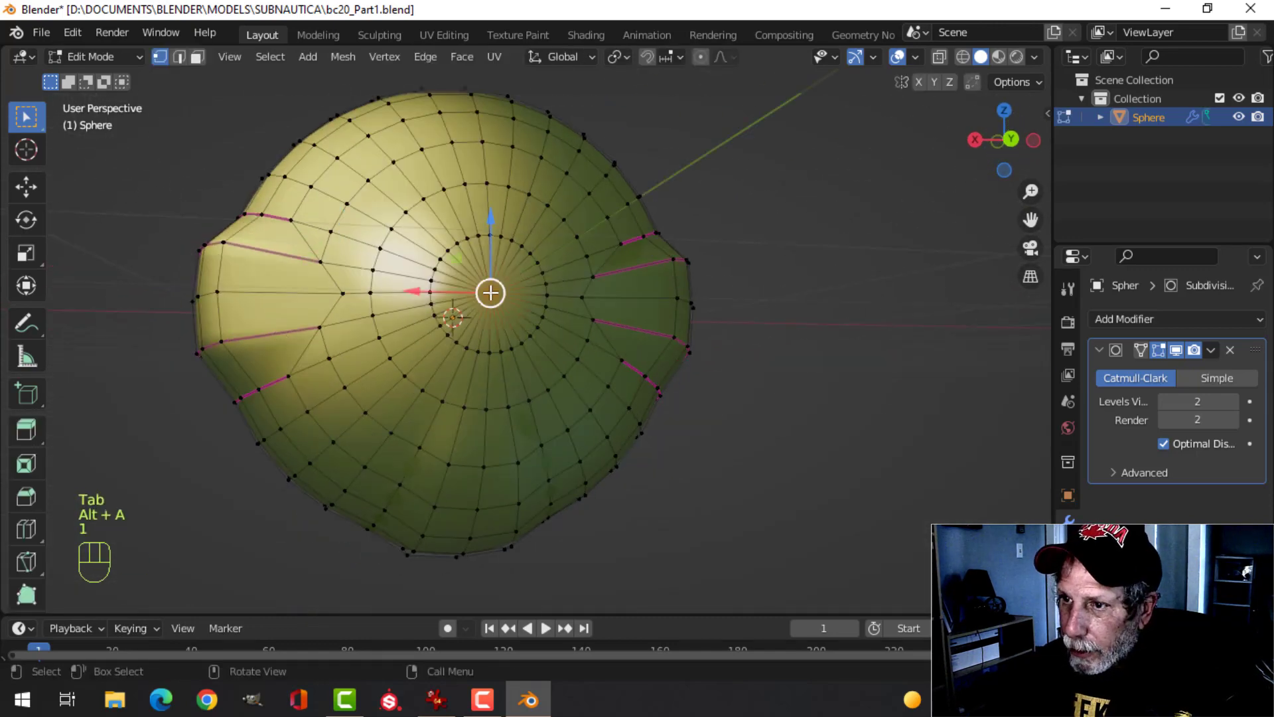
{"action": "key", "text": "x"}
{"action": "left_click", "coordinate": [489, 290]}
{"action": "middle_click_drag", "start_coordinate": [506, 296], "coordinate": [504, 261]}
- Select edge lines running down the sphere's side and give them a light Shift+E crease
{"action": "key", "text": "2"}
{"action": "middle_click_drag", "start_coordinate": [569, 299], "coordinate": [509, 255]}
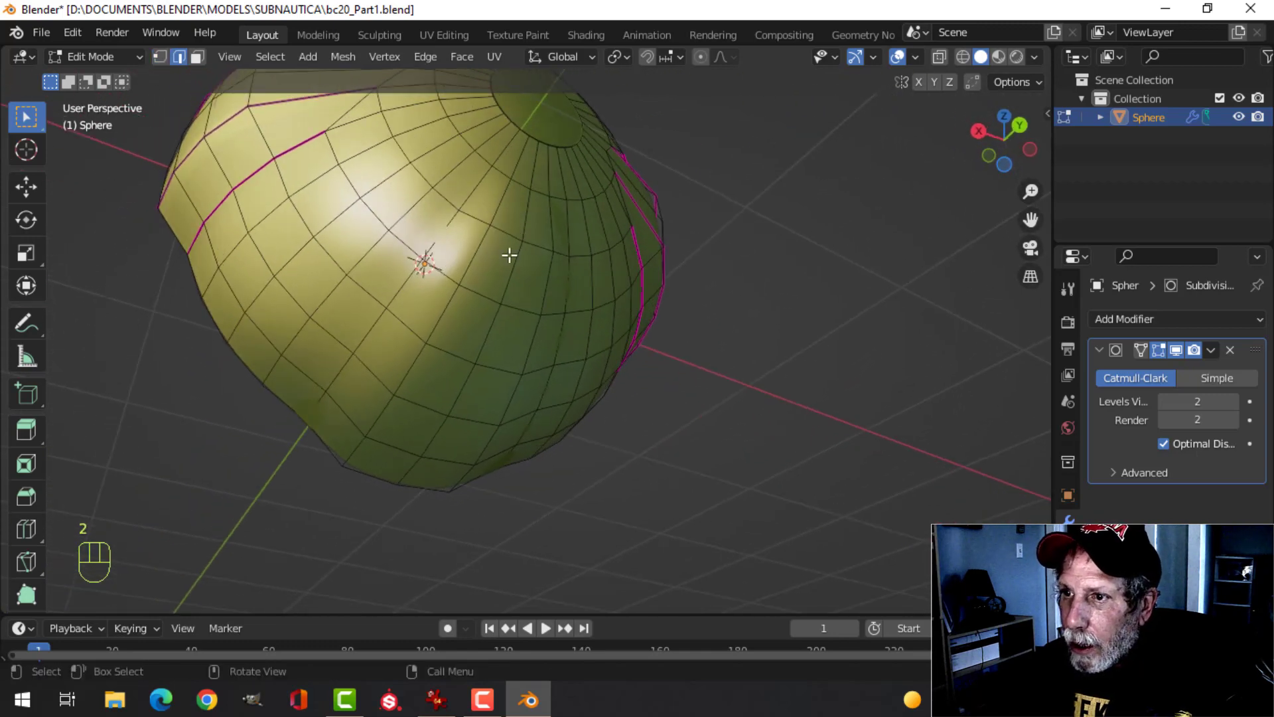
{"action": "middle_click_drag", "start_coordinate": [413, 349], "coordinate": [391, 360]}
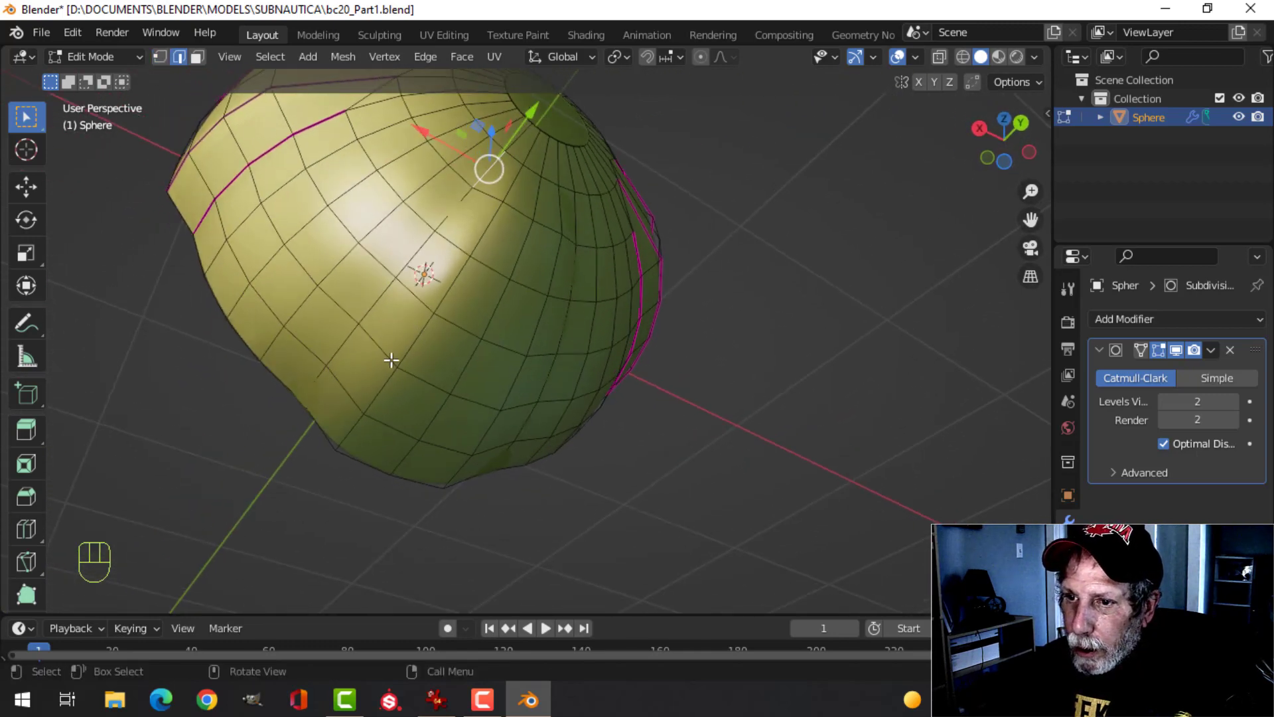
{"action": "left_click", "coordinate": [316, 372], "text": "ctrl"}
{"action": "middle_click_drag", "start_coordinate": [316, 372], "coordinate": [453, 357]}
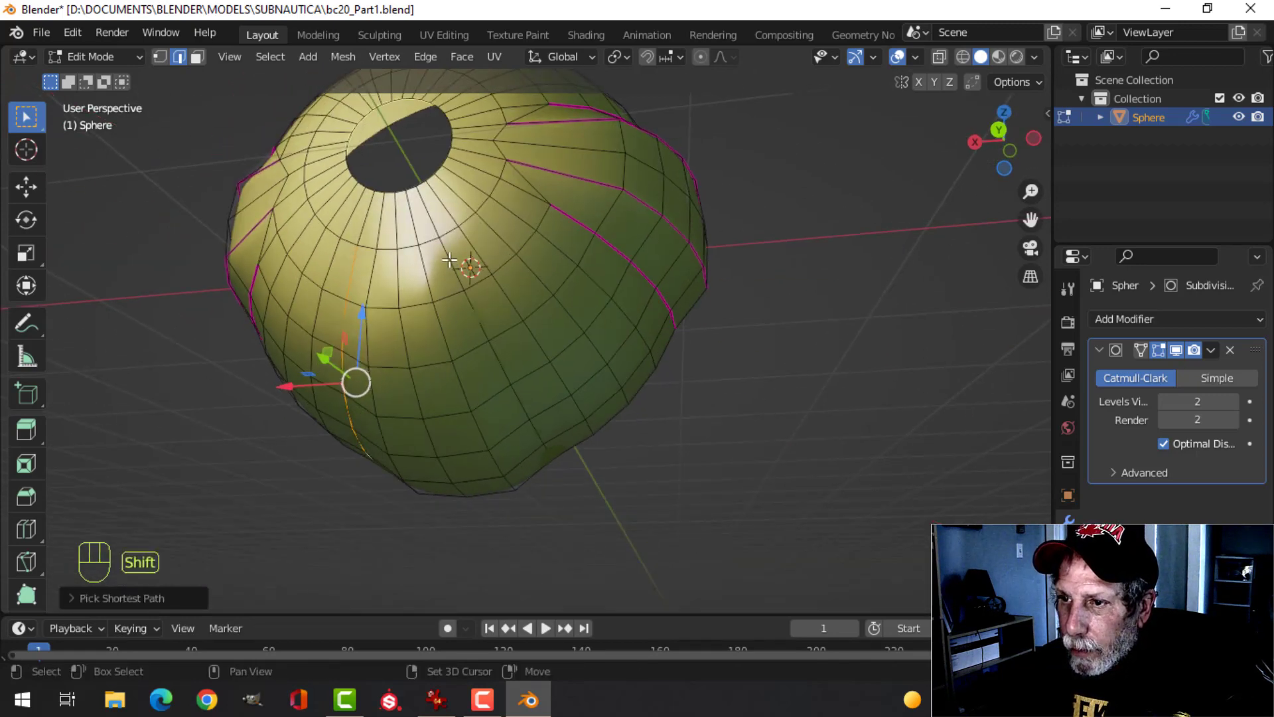
{"action": "middle_click_drag", "start_coordinate": [449, 260], "coordinate": [477, 323]}
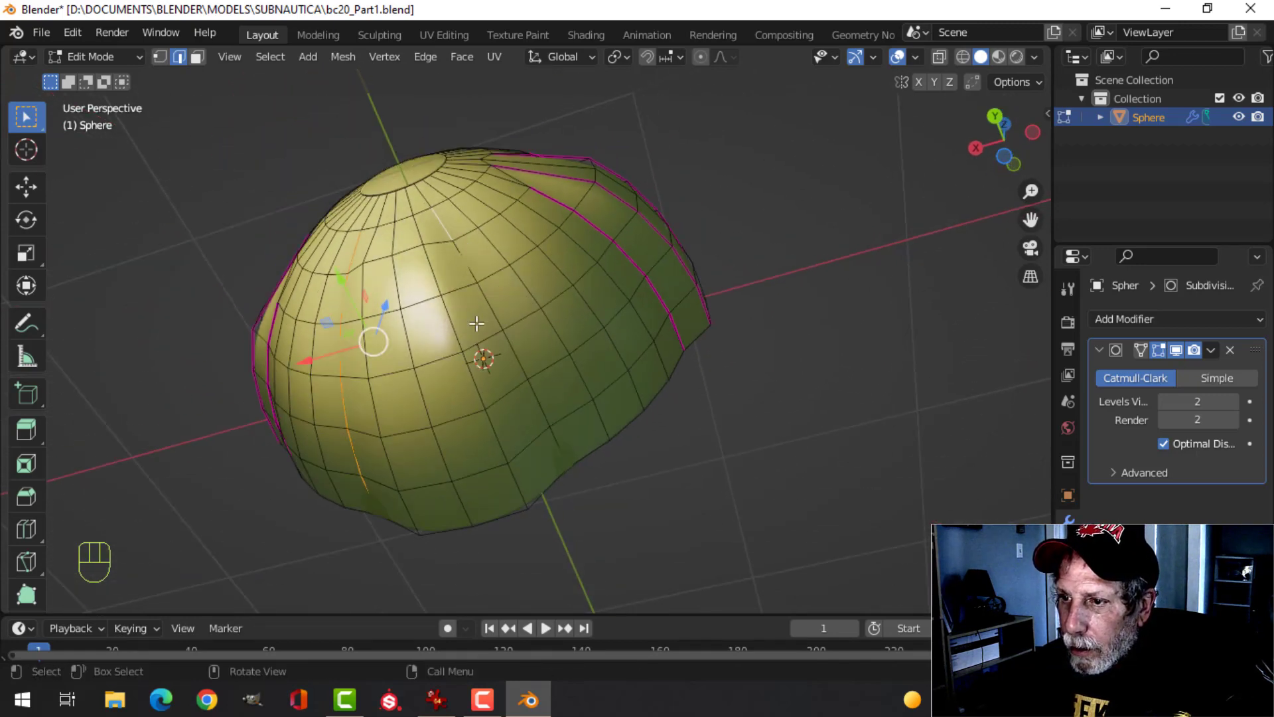
{"action": "left_click", "coordinate": [551, 435], "text": "ctrl"}
{"action": "key", "text": "shift+e"}
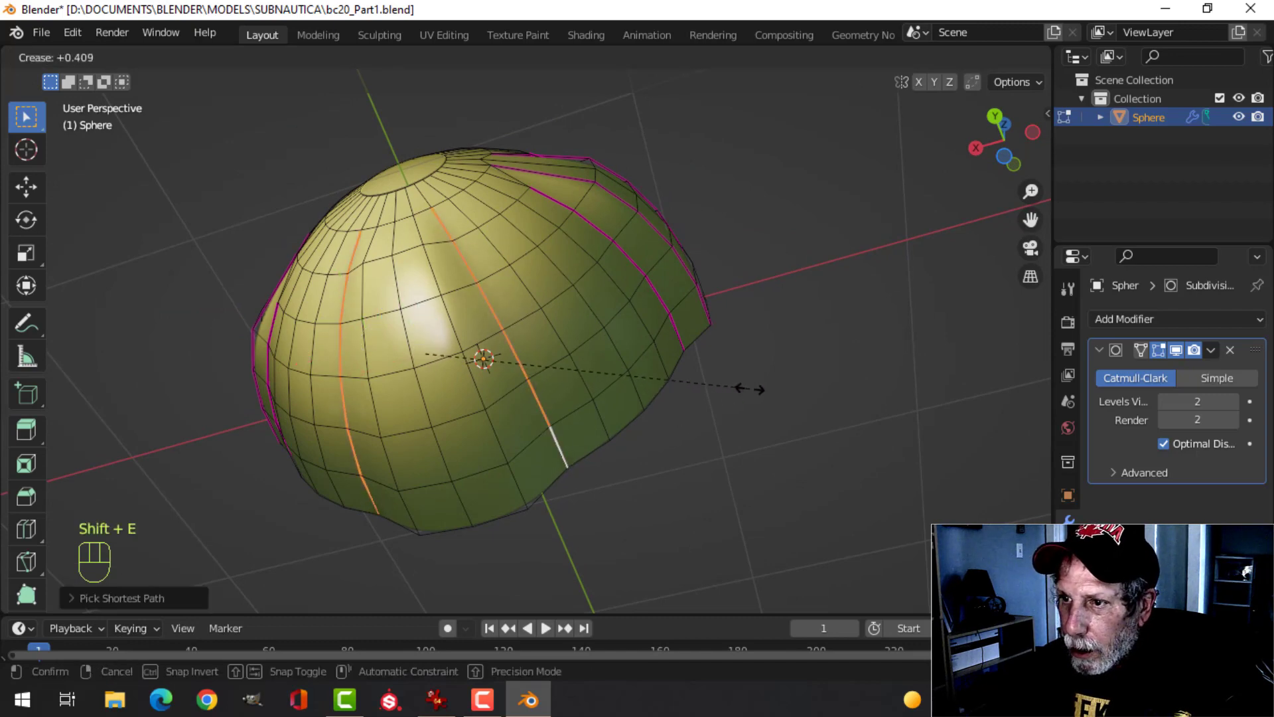
{"action": "left_click", "coordinate": [859, 380]}
{"action": "middle_click_drag", "start_coordinate": [572, 380], "coordinate": [611, 352]}
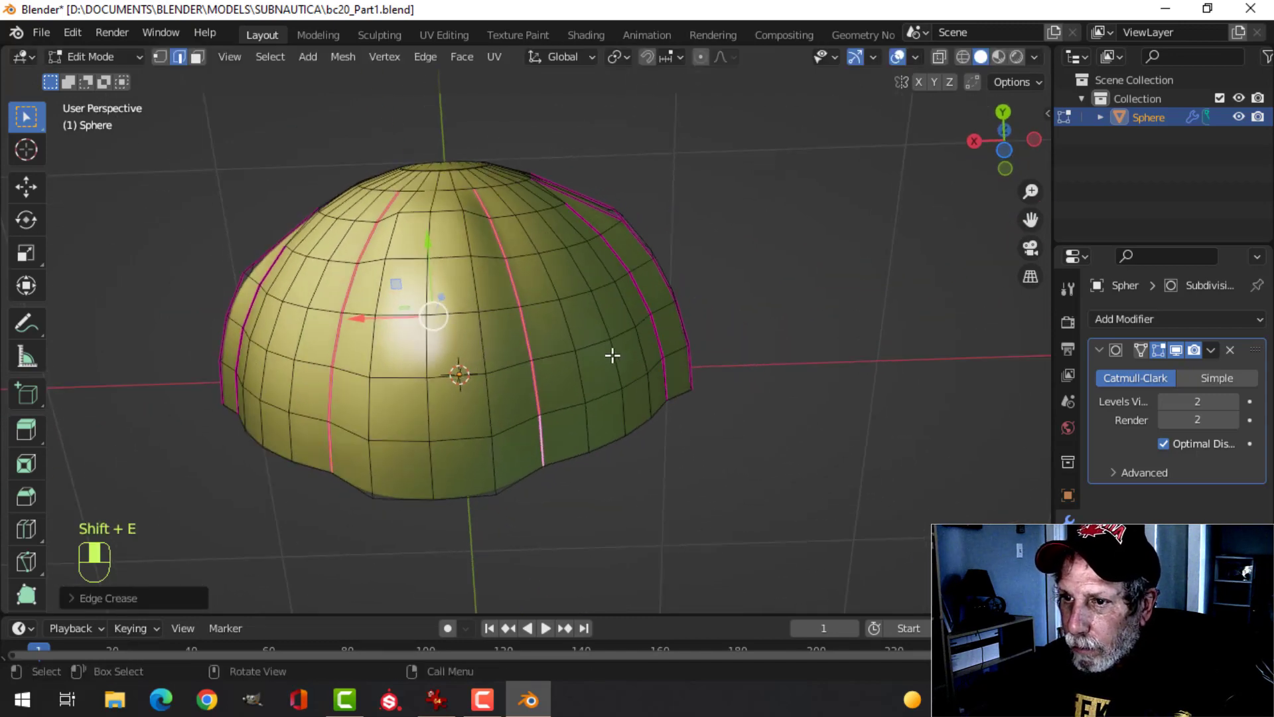
{"action": "key", "text": "alt+a"}
{"action": "middle_click_drag", "start_coordinate": [489, 370], "coordinate": [520, 284]}
{"action": "key", "text": "Tab"}
{"action": "key", "text": "Tab"}
- Crease two more vertical edge paths side by side, then return to Object Mode
{"action": "key", "text": "alt+a"}
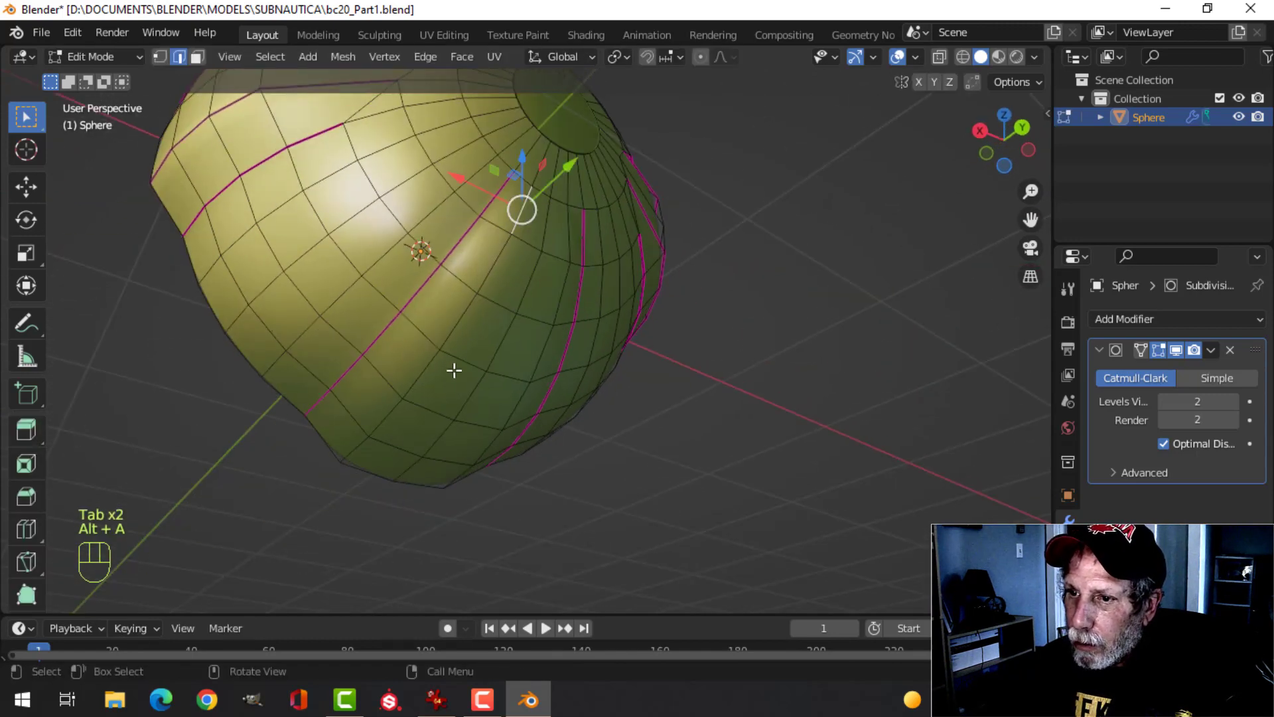
{"action": "left_click", "coordinate": [377, 439], "text": "ctrl"}
{"action": "middle_click_drag", "start_coordinate": [379, 438], "coordinate": [455, 290]}
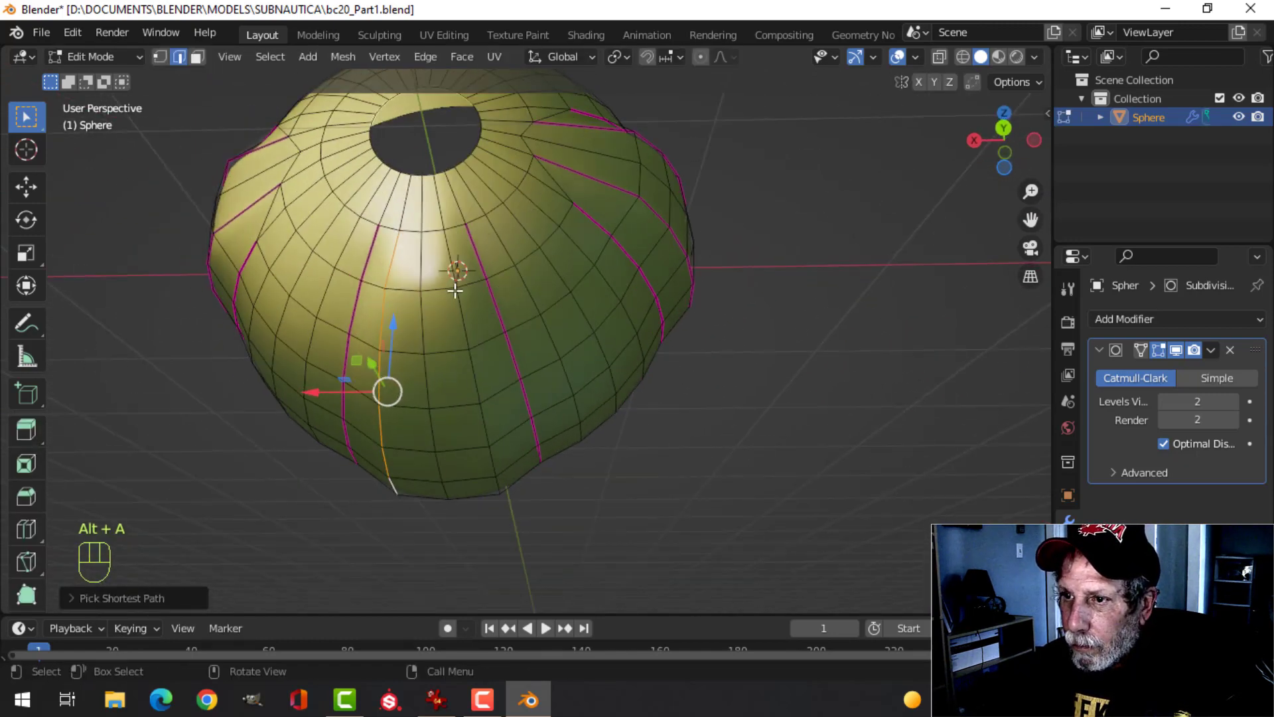
{"action": "left_click", "coordinate": [497, 488], "text": "ctrl"}
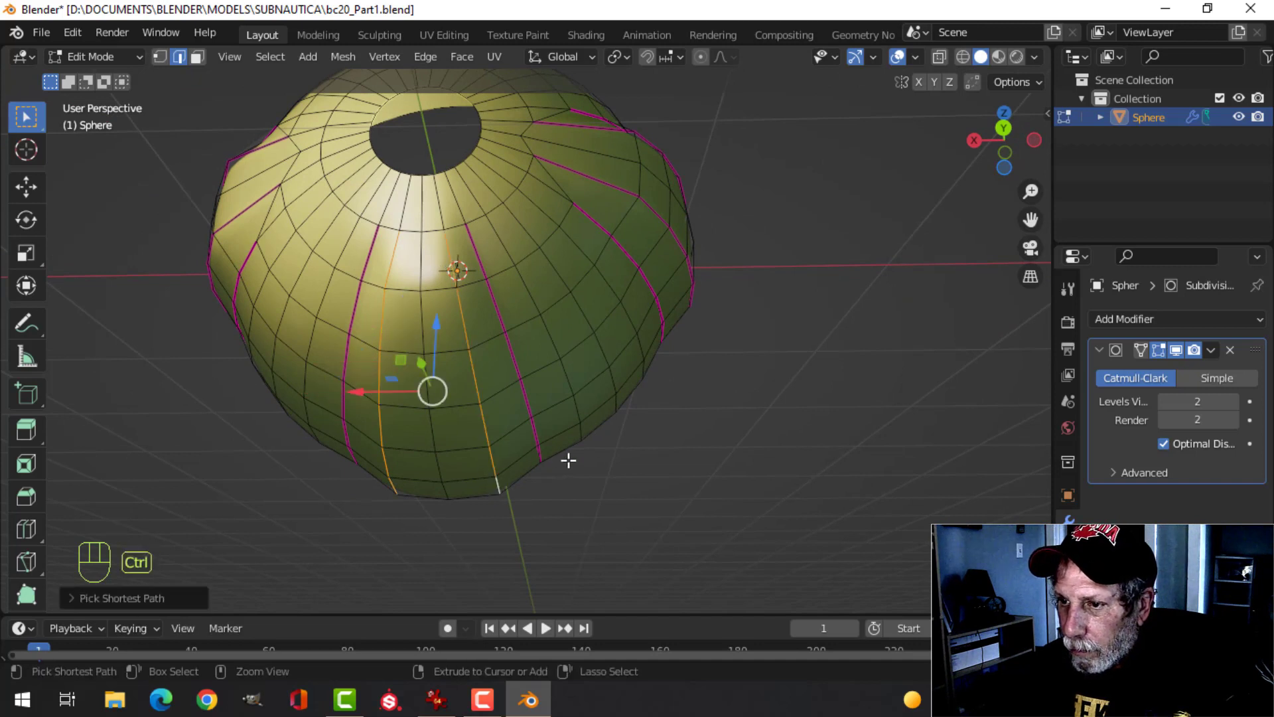
{"action": "key", "text": "shift+e"}
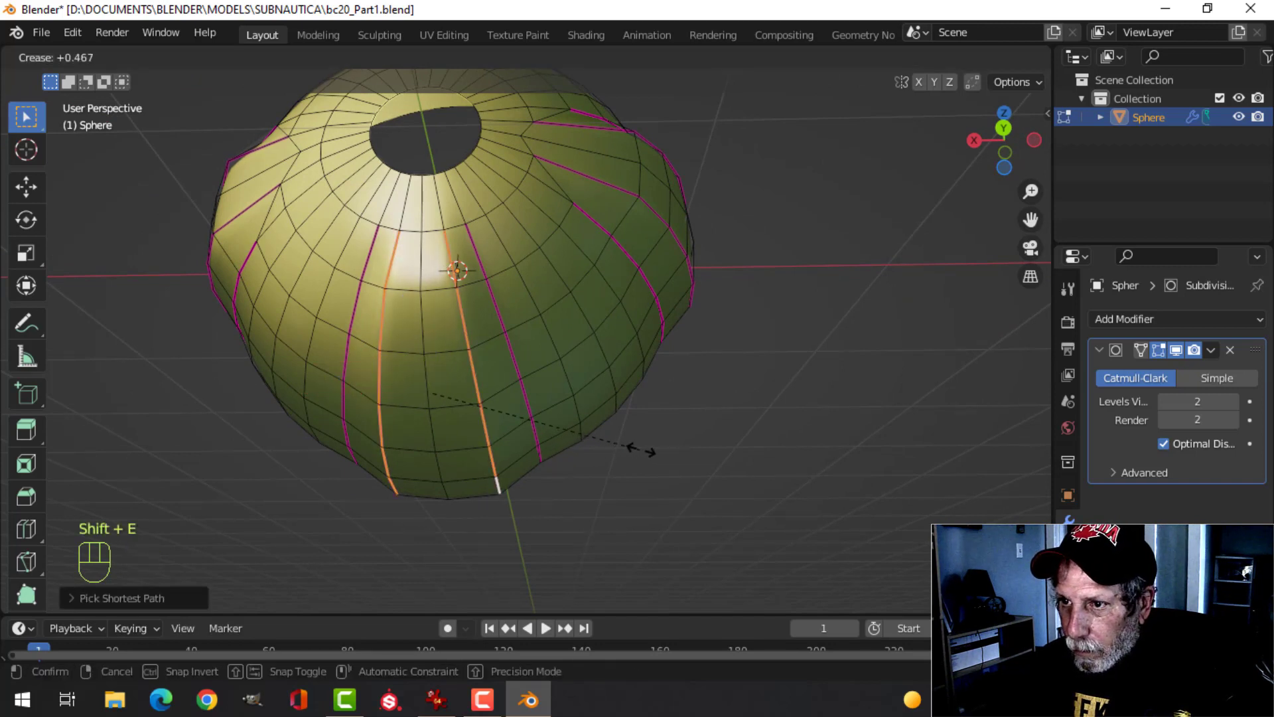
{"action": "left_click", "coordinate": [694, 444]}
{"action": "key", "text": "Tab"}
{"action": "middle_click_drag", "start_coordinate": [639, 293], "coordinate": [516, 400]}
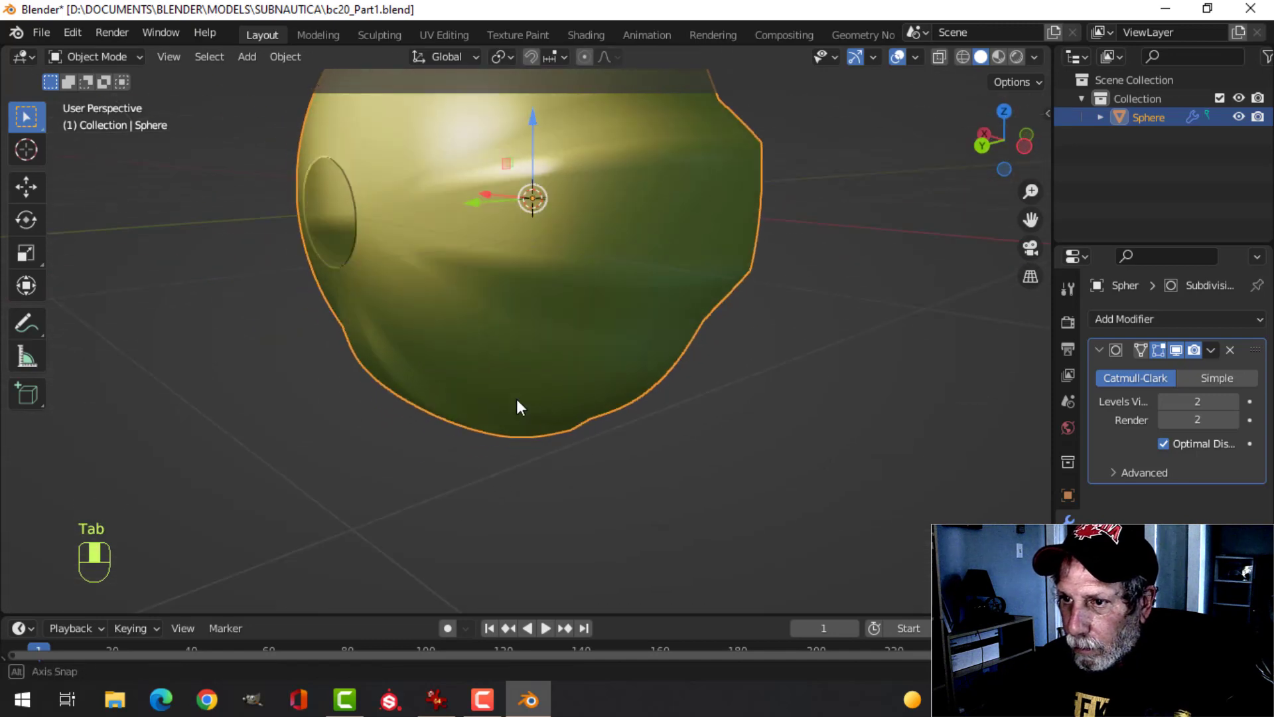
- Select the half-sphere's open rim loop and flatten it by scaling to 0 along Y
{"action": "scroll", "coordinate": [465, 372], "scroll_direction": "down", "scroll_amount": 2}
{"action": "middle_click_drag", "start_coordinate": [434, 352], "coordinate": [629, 373]}
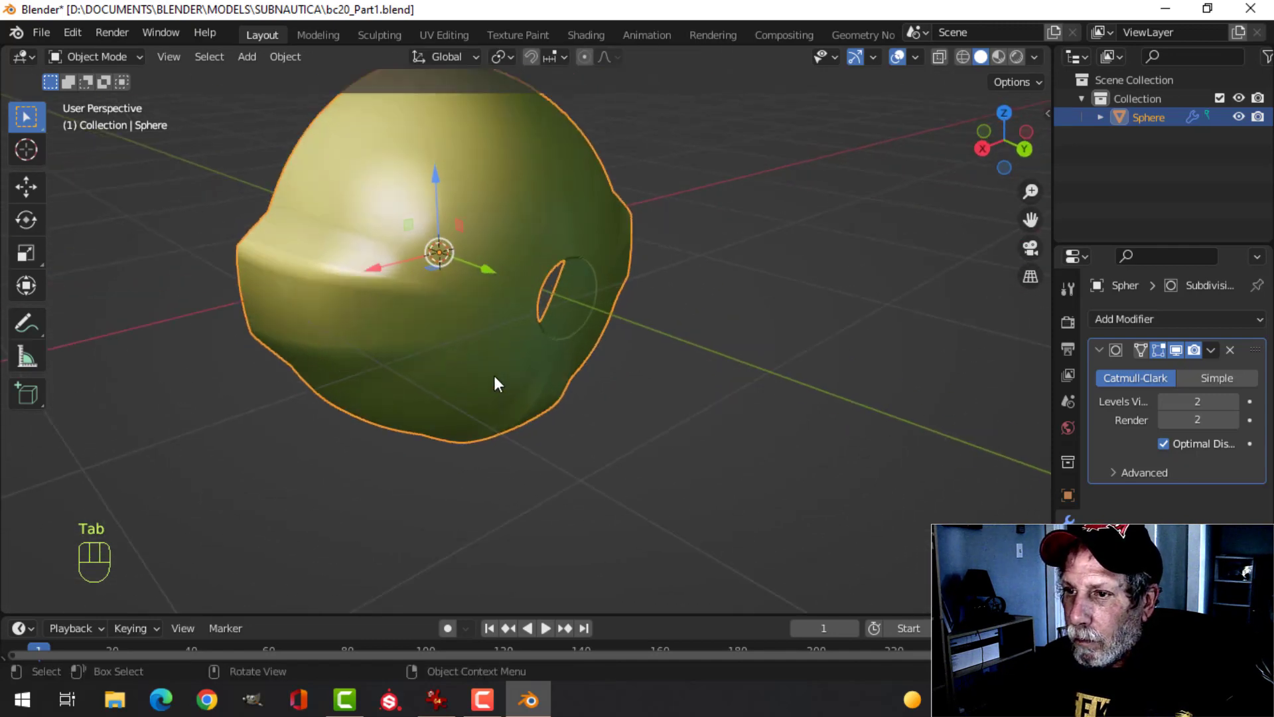
{"action": "middle_click_drag", "start_coordinate": [494, 375], "coordinate": [553, 319]}
{"action": "key", "text": "alt+a"}
{"action": "left_click", "coordinate": [582, 304]}
{"action": "key", "text": "Tab"}
{"action": "key", "text": "a"}
{"action": "key", "text": "alt+a"}
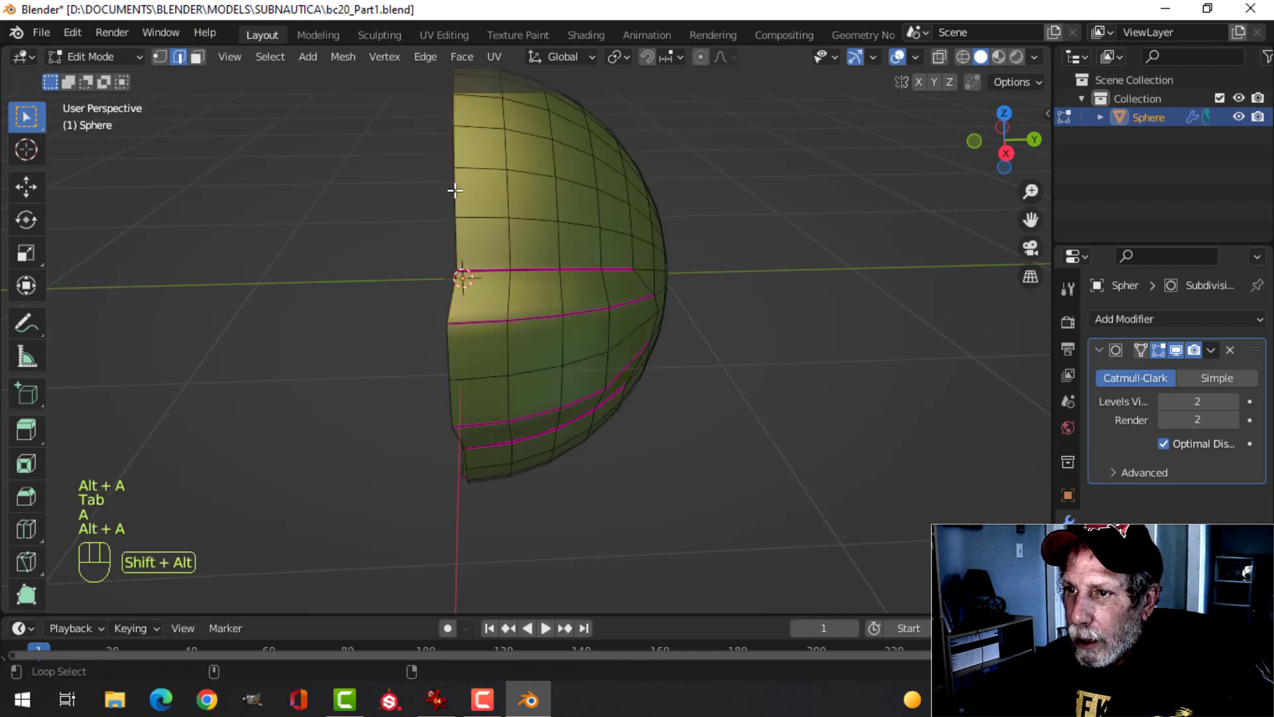
{"action": "left_click", "coordinate": [454, 193], "text": "alt+shift"}
{"action": "key", "text": "s"}
{"action": "key", "text": "y"}
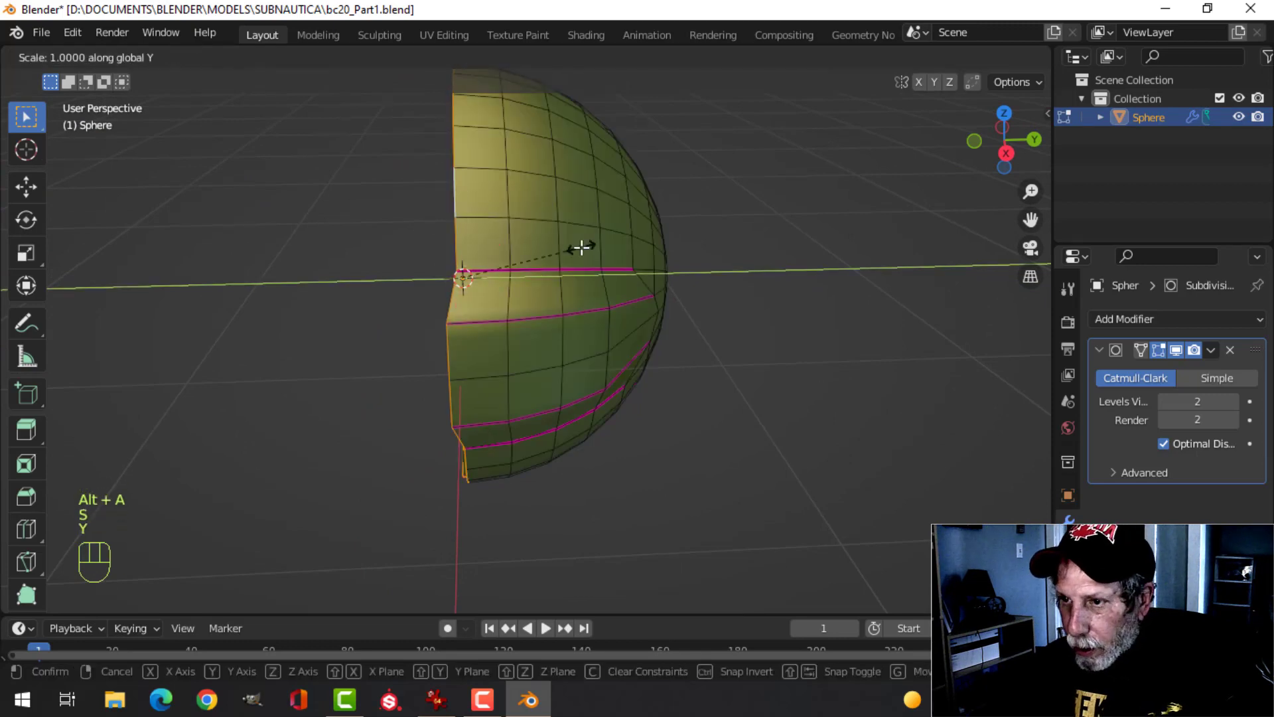
{"action": "key", "text": "0"}
{"action": "left_click", "coordinate": [581, 247]}
- Try extruding the flat rim backward from the side view, then undo the extrusion
{"action": "key", "text": "KP_3"}
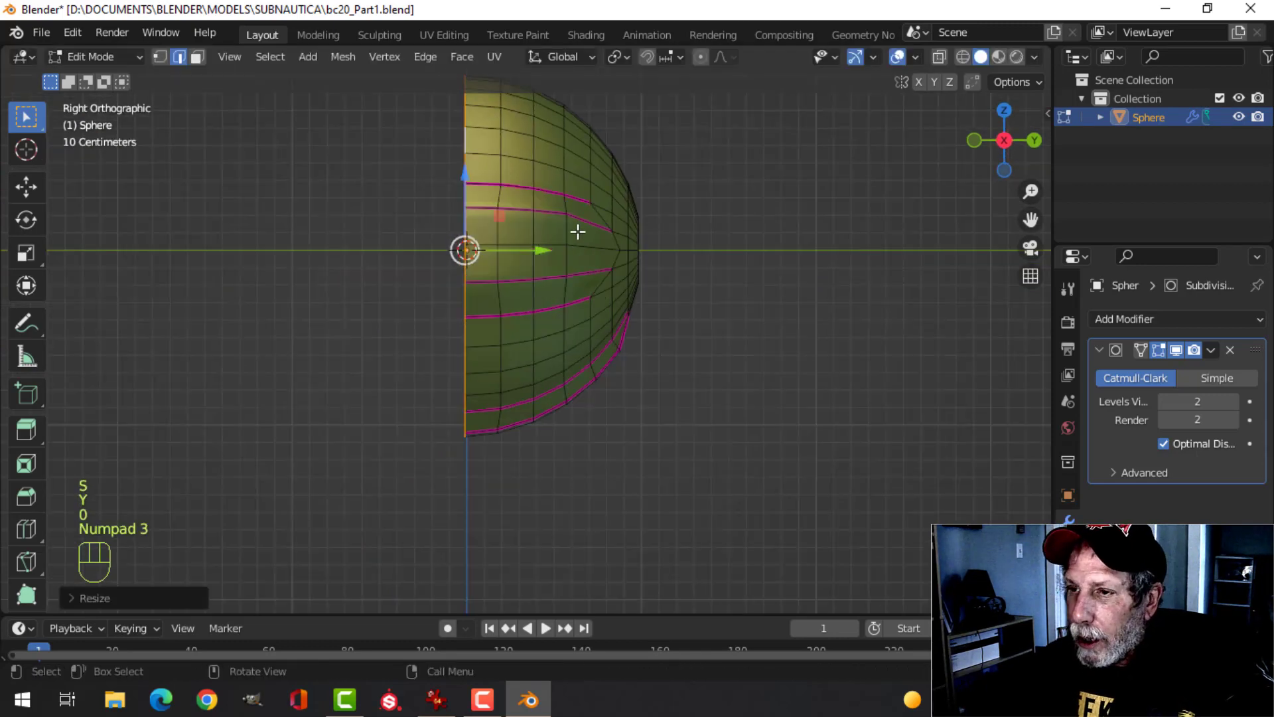
{"action": "middle_click_drag", "start_coordinate": [578, 232], "coordinate": [624, 288], "text": "shift"}
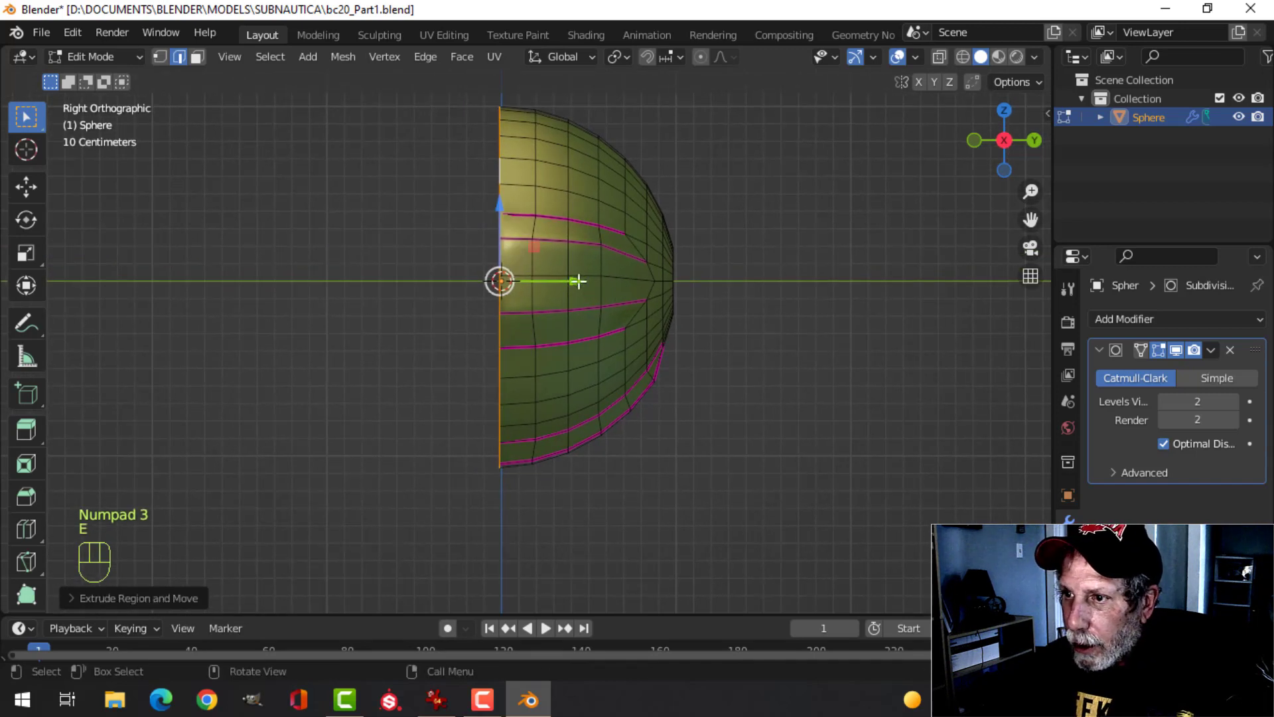
{"action": "key", "text": "e"}
{"action": "left_click", "coordinate": [339, 286]}
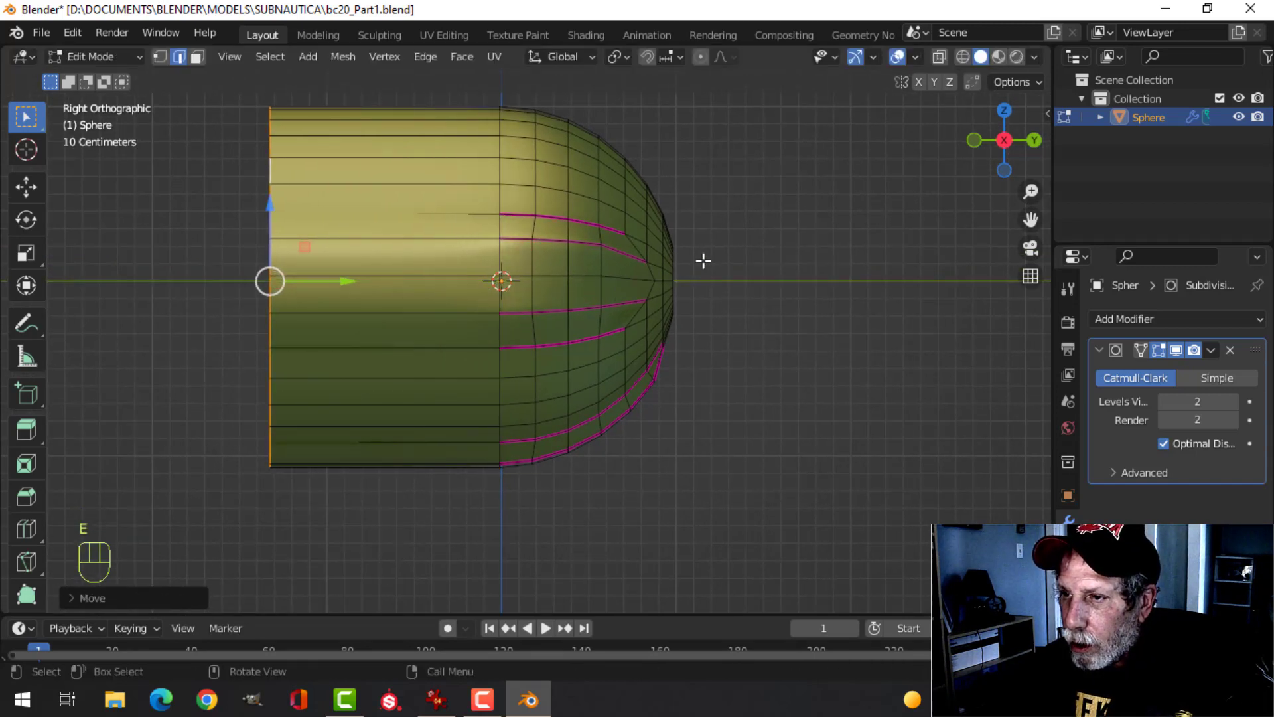
{"action": "key", "text": "Tab"}
{"action": "middle_click_drag", "start_coordinate": [739, 252], "coordinate": [732, 289]}
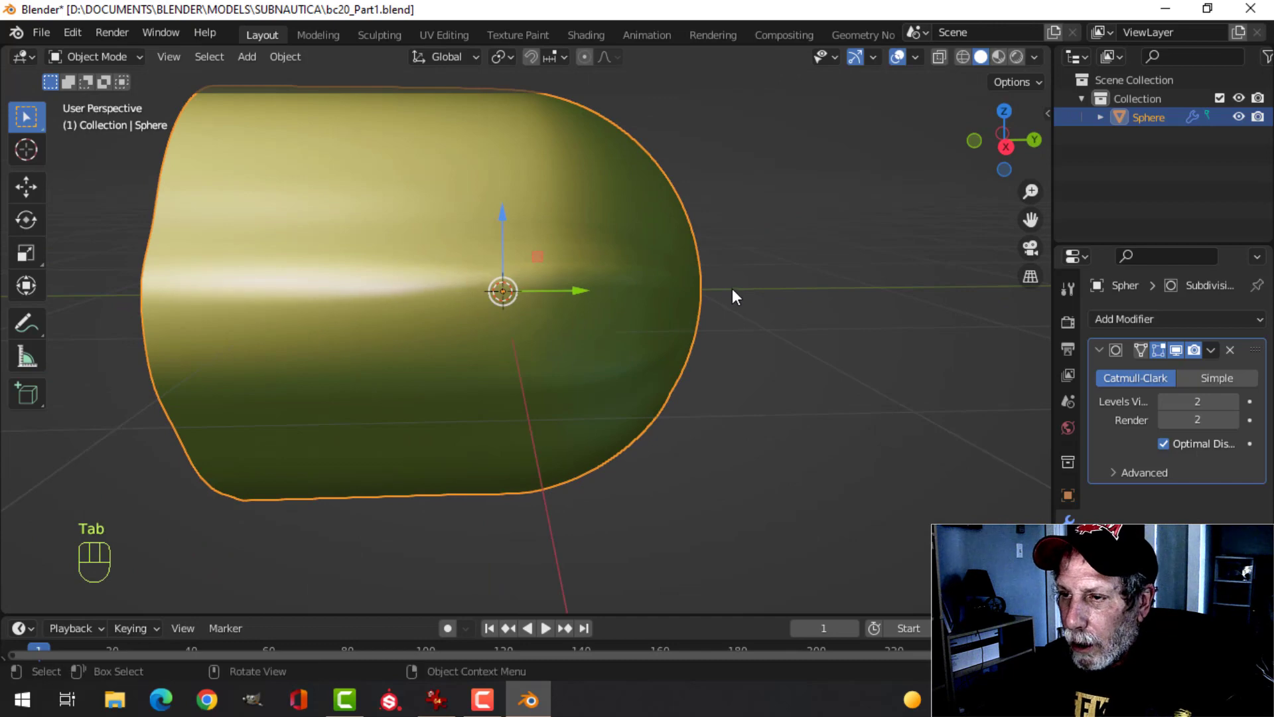
{"action": "key", "text": "Tab"}
{"action": "key", "text": "ctrl+z"}
{"action": "key", "text": "ctrl+z"}
{"action": "key", "text": "ctrl+z"}
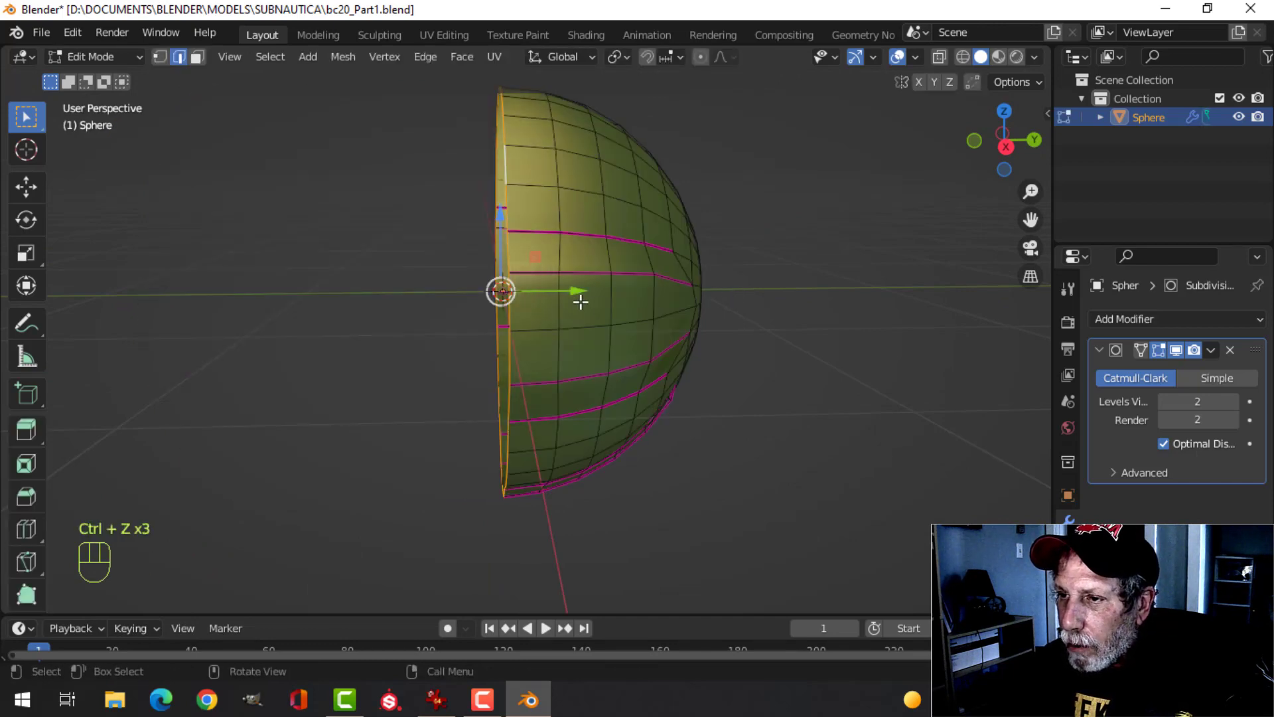
- Drag the rim back along Y to stretch the body, then reselect it in Object Mode
{"action": "left_click_drag", "start_coordinate": [576, 293], "coordinate": [359, 308]}
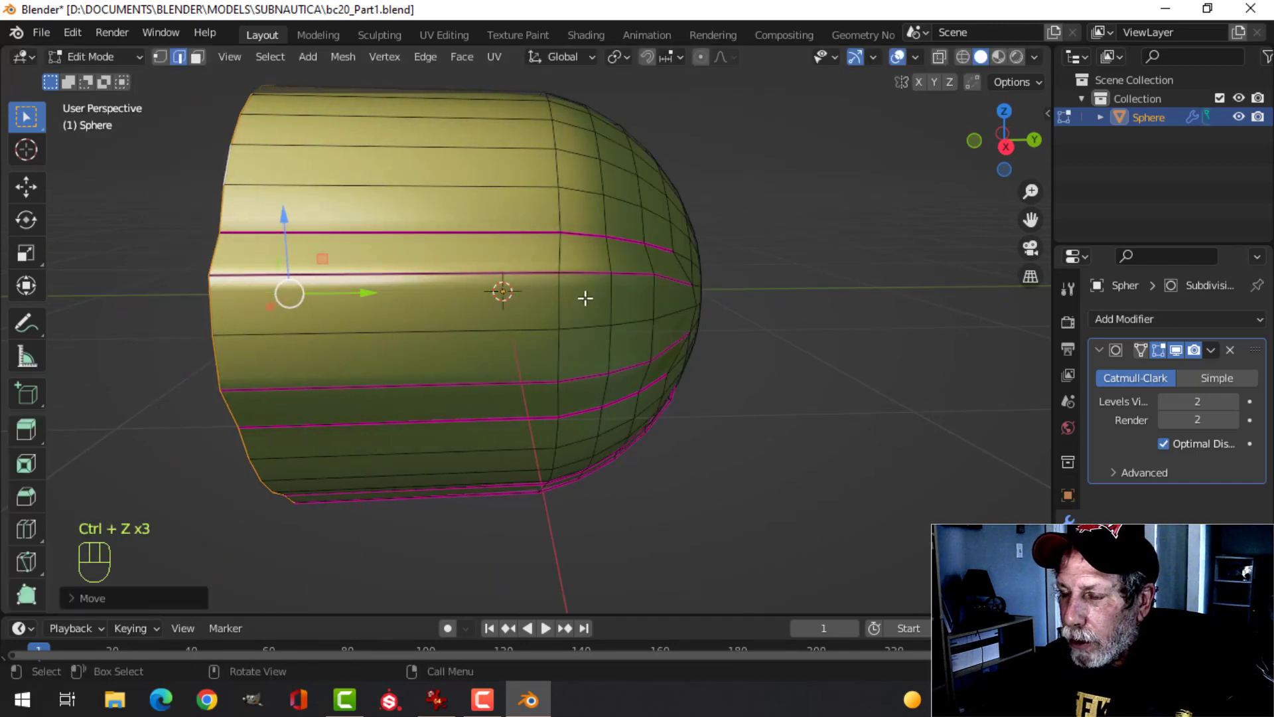
{"action": "key", "text": "Tab"}
{"action": "middle_click_drag", "start_coordinate": [780, 304], "coordinate": [594, 292]}
{"action": "key", "text": "alt+a"}
{"action": "left_click", "coordinate": [587, 294]}
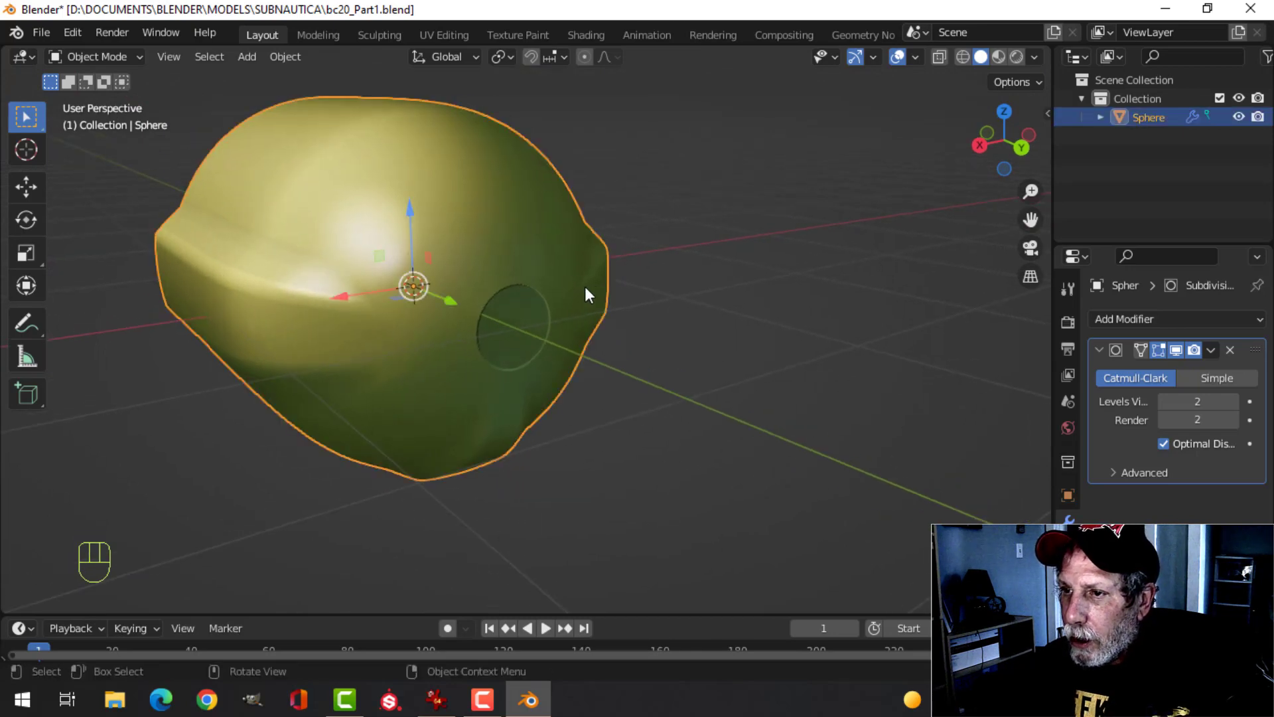
- Inset the front circular loop and extrude it out into a short neck
{"action": "key", "text": "Tab"}
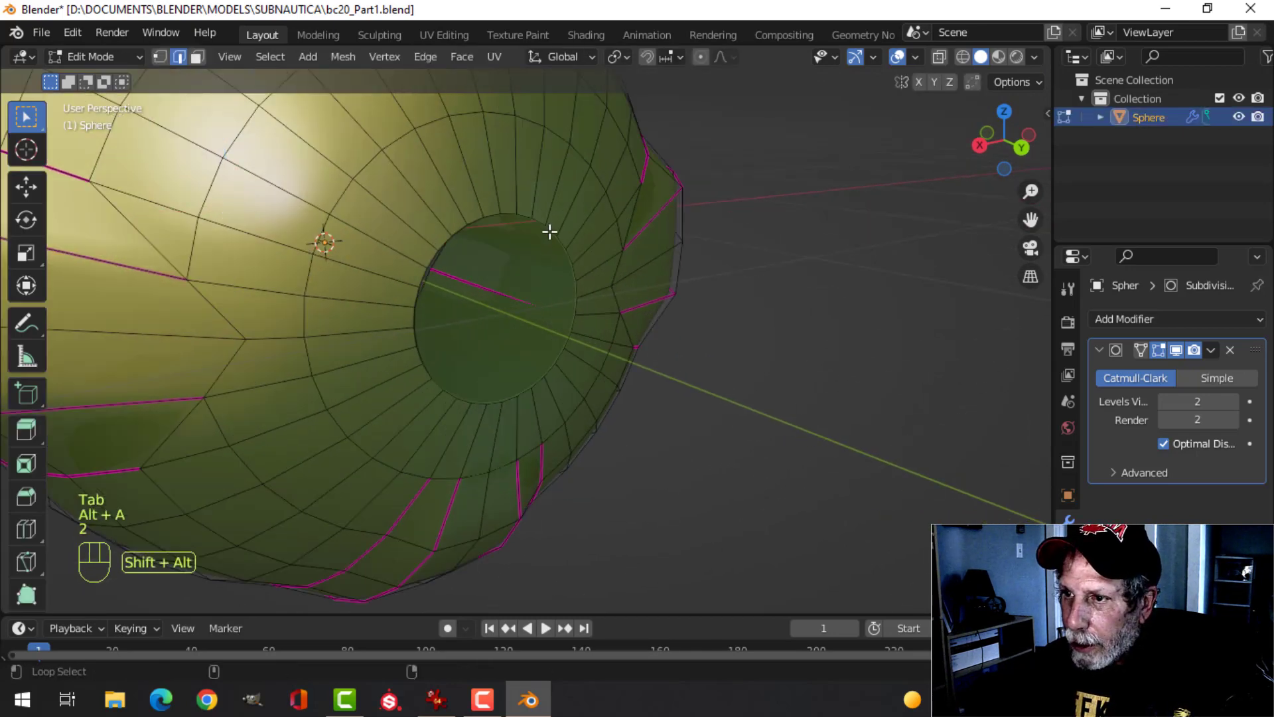
{"action": "left_click", "coordinate": [549, 231], "text": "alt+shift"}
{"action": "key", "text": "s"}
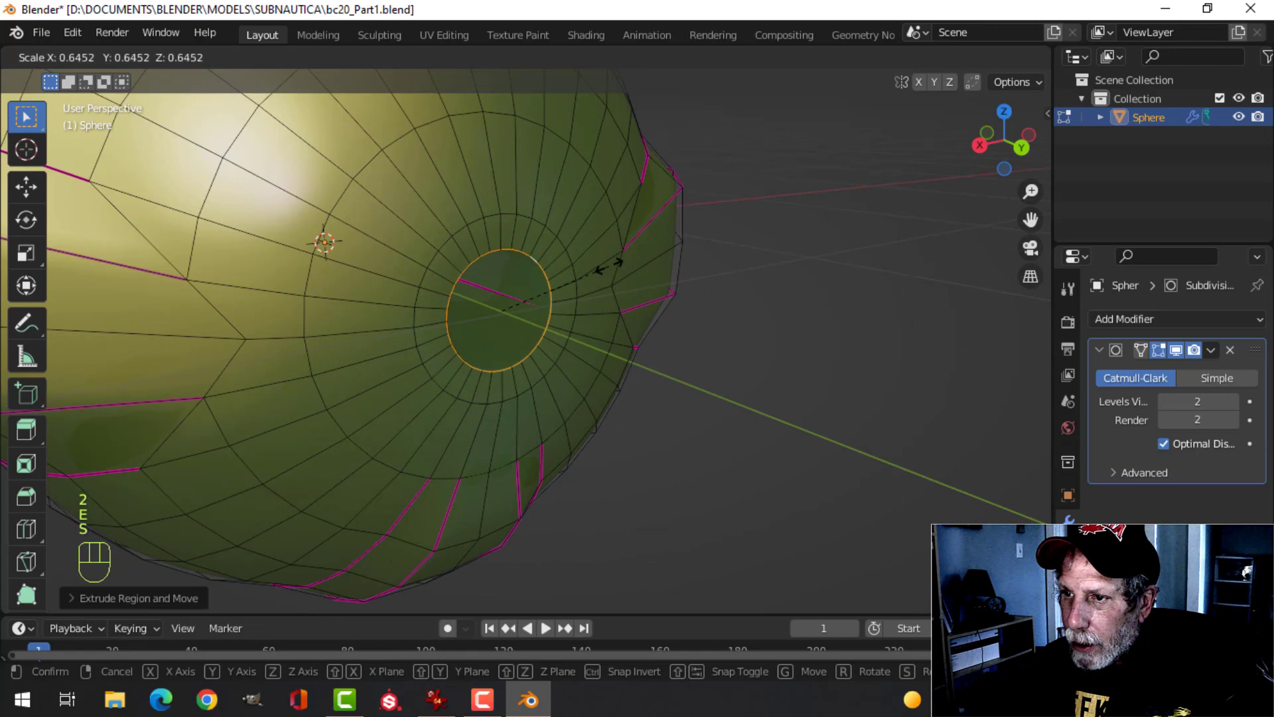
{"action": "left_click", "coordinate": [600, 265]}
{"action": "scroll", "coordinate": [606, 270], "scroll_direction": "down", "scroll_amount": 3}
{"action": "mouse_move", "coordinate": [606, 270]}
{"action": "middle_mouse_down", "text": "shift"}
{"action": "mouse_move", "coordinate": [455, 268]}
{"action": "mouse_move", "coordinate": [566, 259]}
{"action": "mouse_move", "coordinate": [557, 216]}
{"action": "mouse_move", "coordinate": [586, 264]}
{"action": "middle_mouse_up", "text": "shift"}
{"action": "key", "text": "e"}
{"action": "right_click", "coordinate": [579, 277]}
{"action": "left_click_drag", "start_coordinate": [574, 279], "coordinate": [593, 276]}
{"action": "middle_click_drag", "start_coordinate": [584, 247], "coordinate": [561, 235], "text": "shift"}
{"action": "middle_click_drag", "start_coordinate": [561, 235], "coordinate": [554, 242]}
- Extrude the neck's end ring and widen it into a flared lip
{"action": "key", "text": "e"}
{"action": "right_click", "coordinate": [552, 240]}
{"action": "key", "text": "s"}
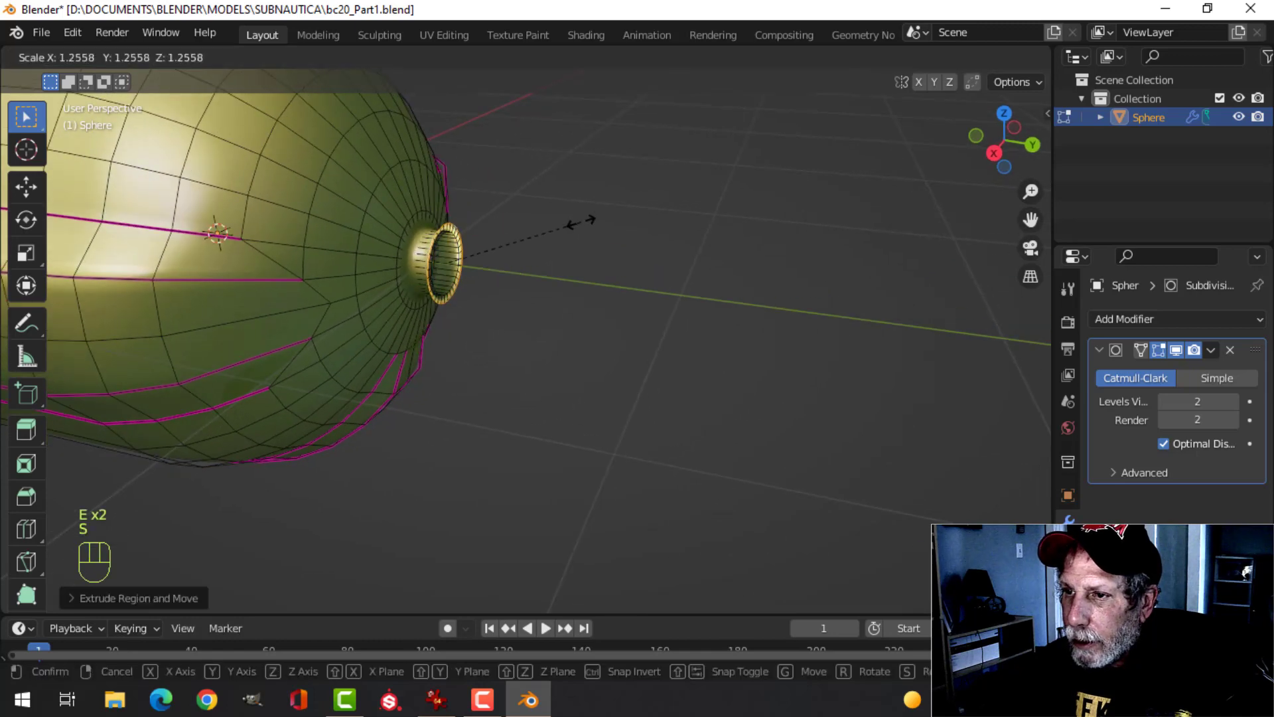
{"action": "left_click", "coordinate": [596, 229]}
{"action": "mouse_move", "coordinate": [596, 229]}
{"action": "middle_mouse_down"}
{"action": "mouse_move", "coordinate": [580, 227]}
{"action": "mouse_move", "coordinate": [598, 229]}
{"action": "middle_mouse_up"}
{"action": "key", "text": "s"}
{"action": "left_click", "coordinate": [603, 233]}
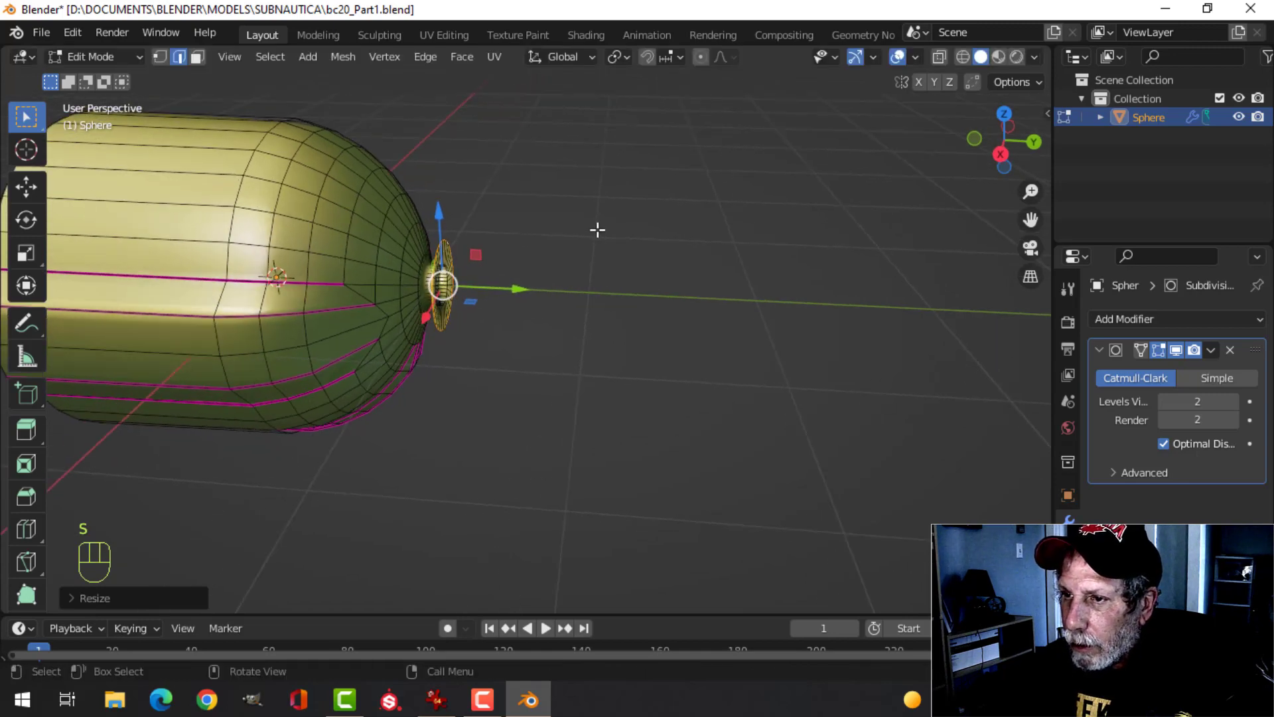
- Extrude a short tube, cap its end with a face, and round it with a 4-segment bevel
{"action": "key", "text": "e"}
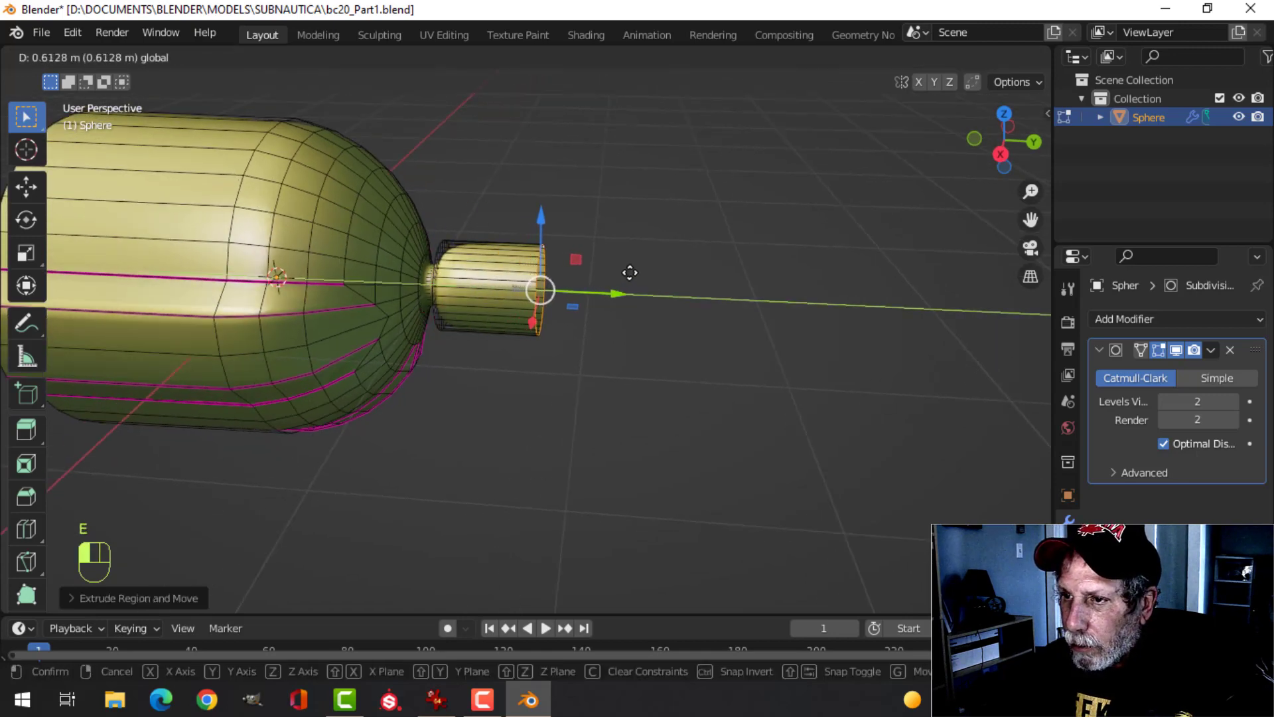
{"action": "left_click", "coordinate": [630, 271]}
{"action": "key", "text": "f"}
{"action": "middle_click_drag", "start_coordinate": [694, 222], "coordinate": [643, 228]}
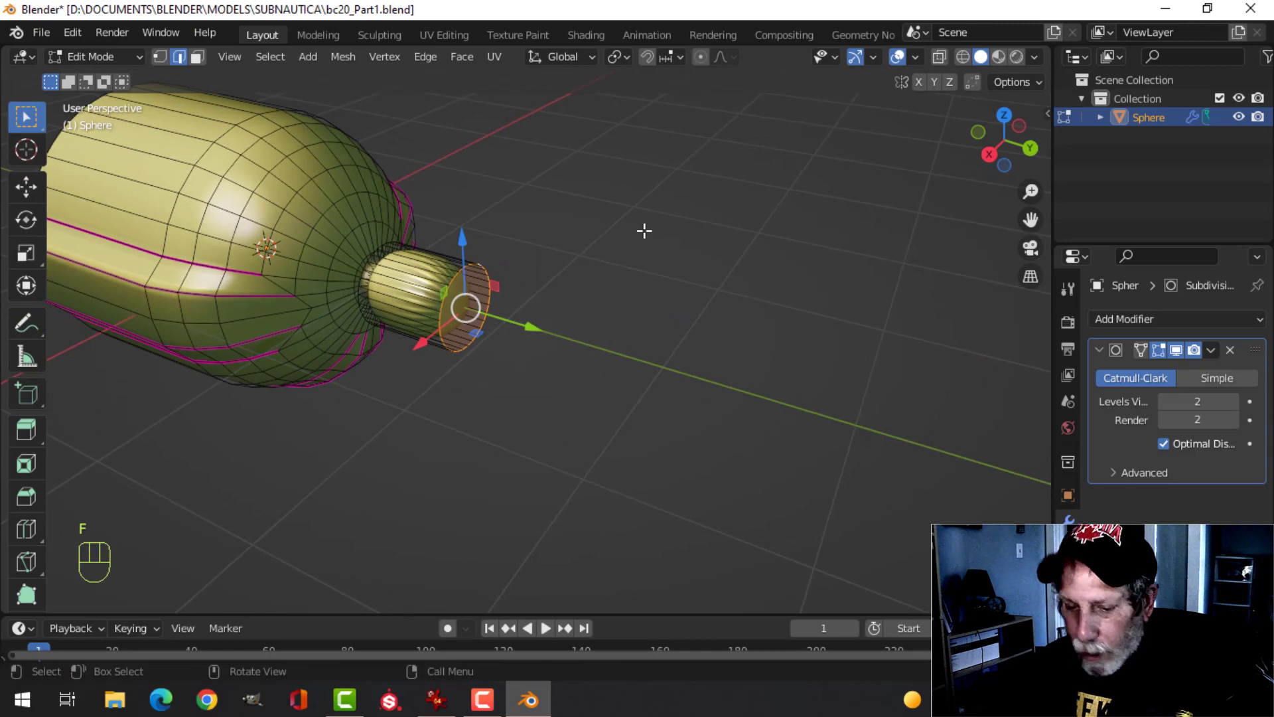
{"action": "key", "text": "ctrl+b"}
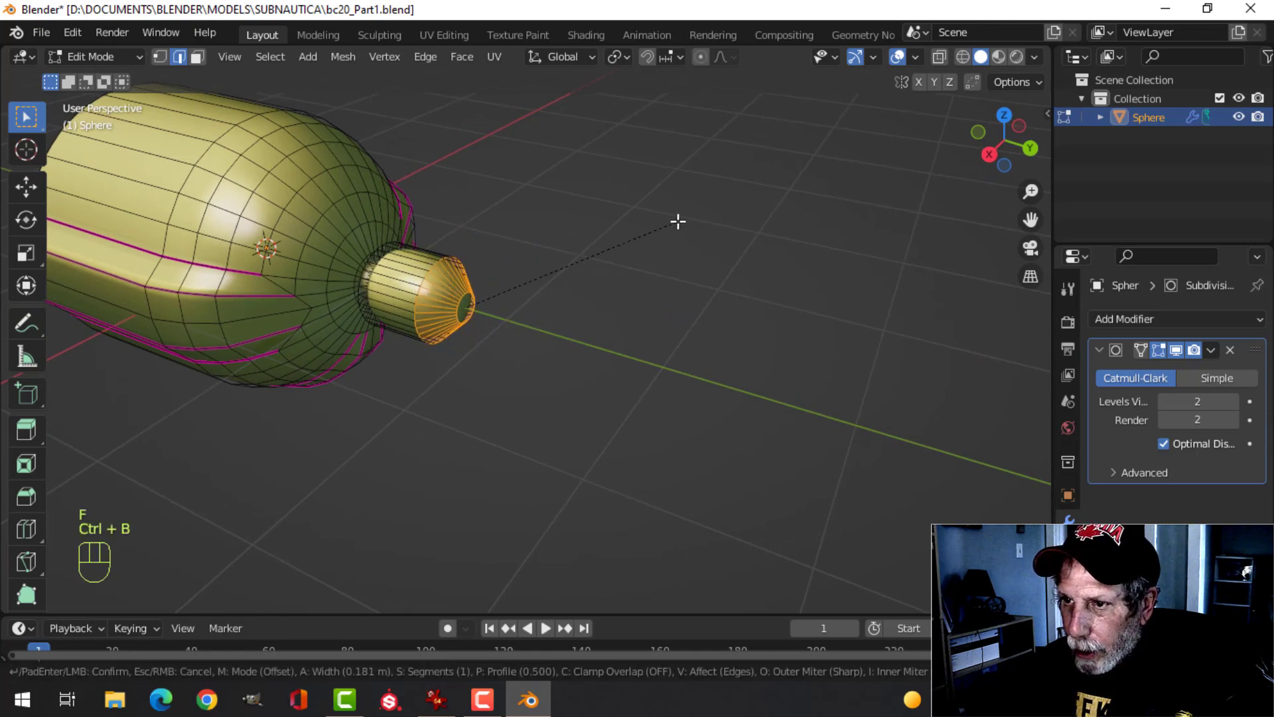
{"action": "scroll", "coordinate": [677, 221], "scroll_direction": "up", "scroll_amount": 3}
{"action": "left_click", "coordinate": [677, 221]}
{"action": "key", "text": "alt+a"}
{"action": "key", "text": "Tab"}
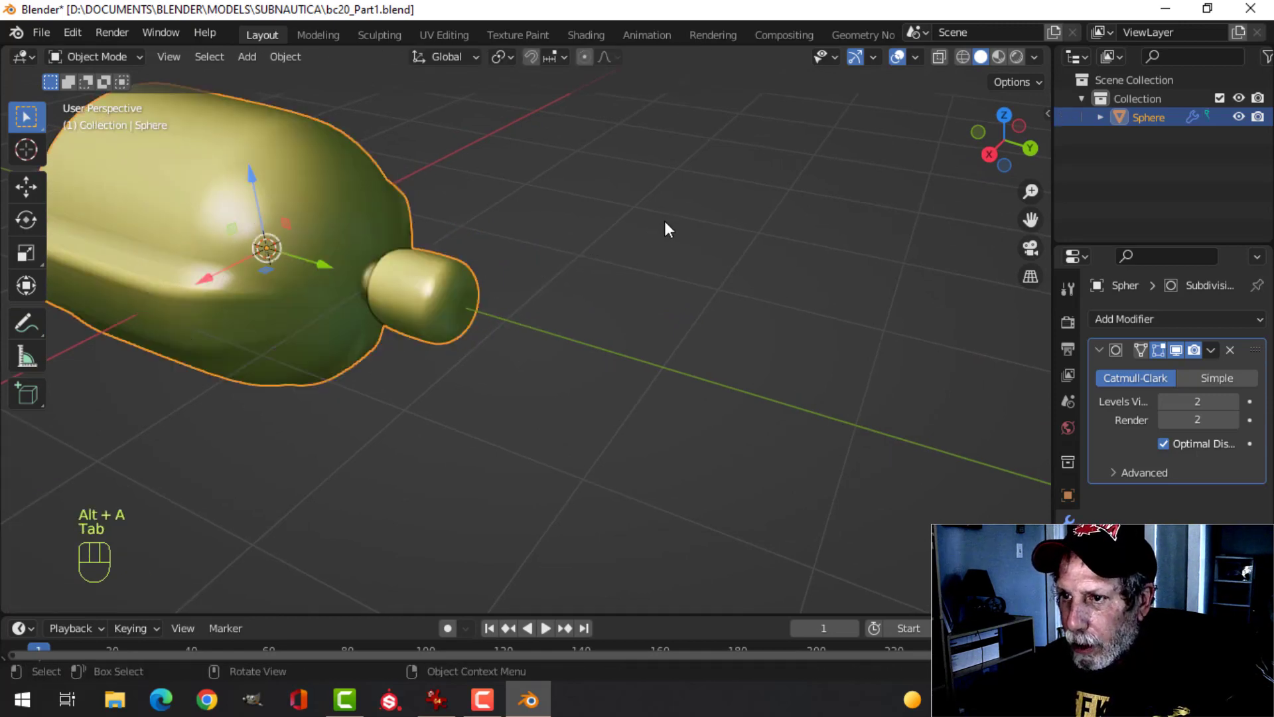
- Lengthen the body by moving its open rim loop back along Y
{"action": "key", "text": "alt+a"}
{"action": "mouse_move", "coordinate": [524, 224]}
{"action": "middle_mouse_down"}
{"action": "mouse_move", "coordinate": [611, 232]}
{"action": "mouse_move", "coordinate": [600, 287]}
{"action": "mouse_move", "coordinate": [515, 210]}
{"action": "mouse_move", "coordinate": [424, 278]}
{"action": "mouse_move", "coordinate": [512, 241]}
{"action": "mouse_move", "coordinate": [487, 251]}
{"action": "mouse_move", "coordinate": [470, 221]}
{"action": "middle_mouse_up"}
{"action": "left_click", "coordinate": [457, 237]}
{"action": "key", "text": "Tab"}
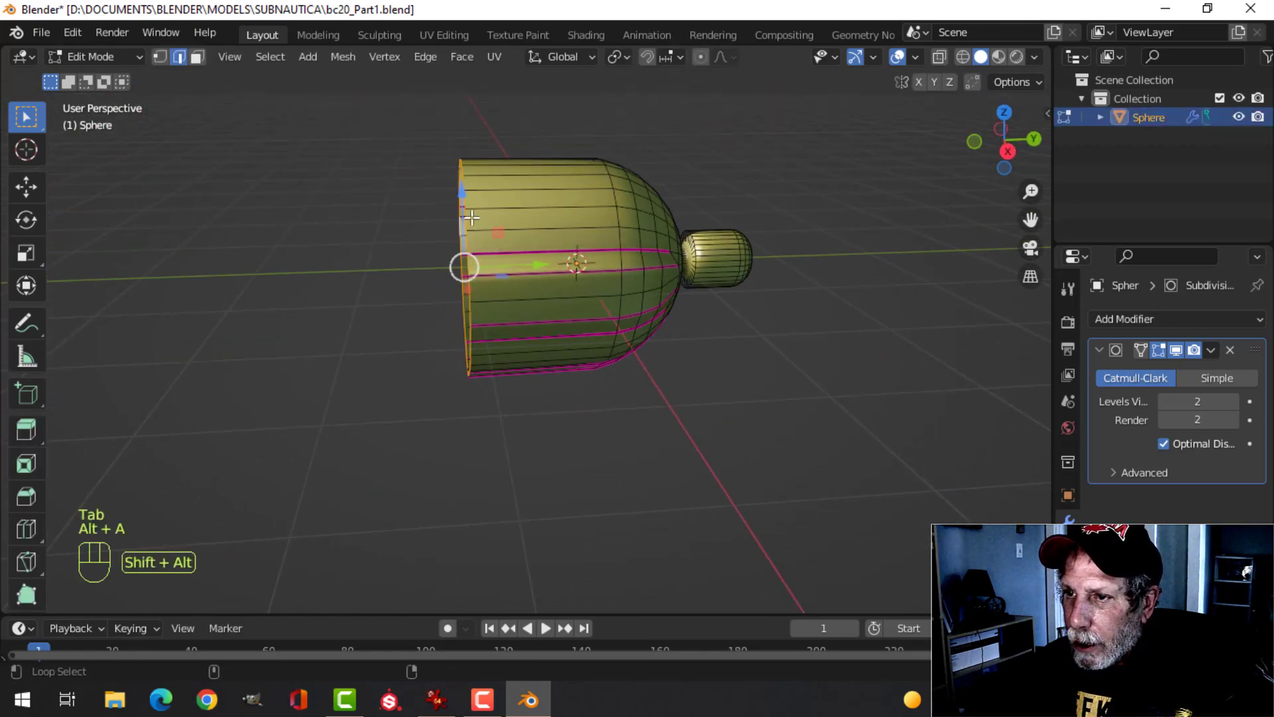
{"action": "left_click_drag", "start_coordinate": [536, 263], "coordinate": [449, 270]}
{"action": "key", "text": "alt+a"}
{"action": "scroll", "coordinate": [608, 285], "scroll_direction": "up", "scroll_amount": 3}
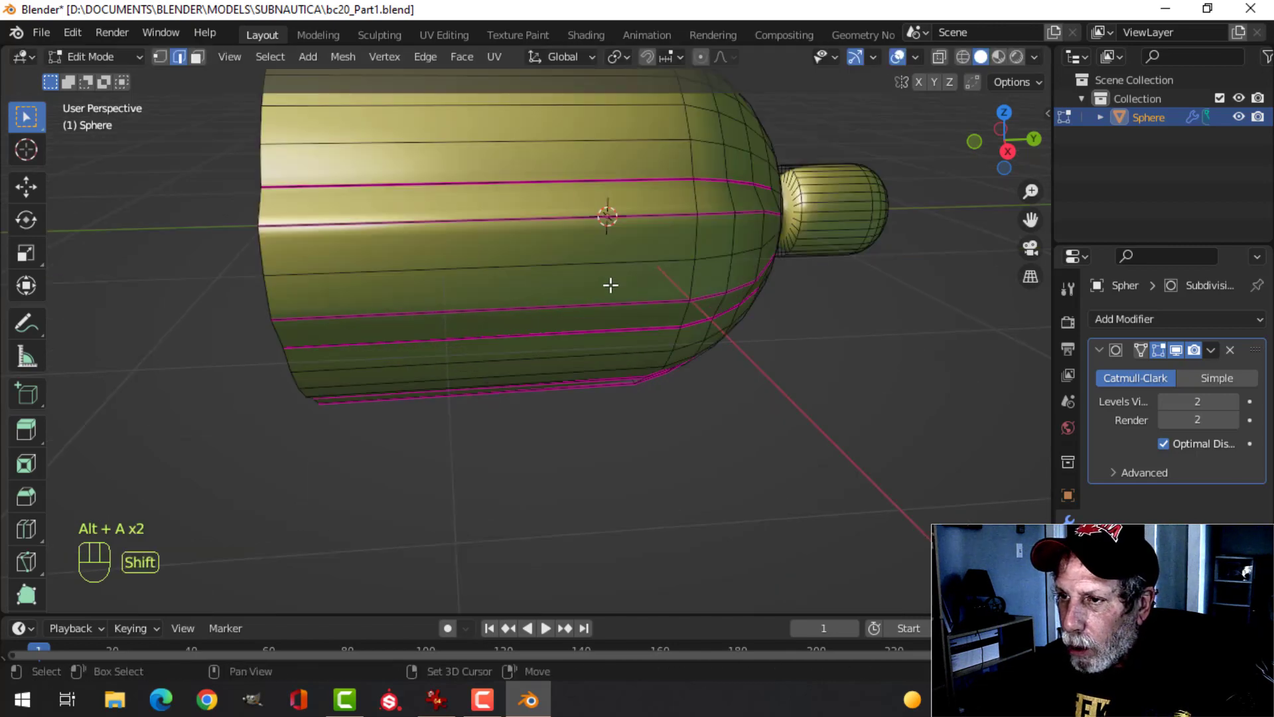
{"action": "middle_click_drag", "start_coordinate": [609, 285], "coordinate": [511, 304], "text": "shift"}
{"action": "scroll", "coordinate": [540, 290], "scroll_direction": "down", "scroll_amount": 3}
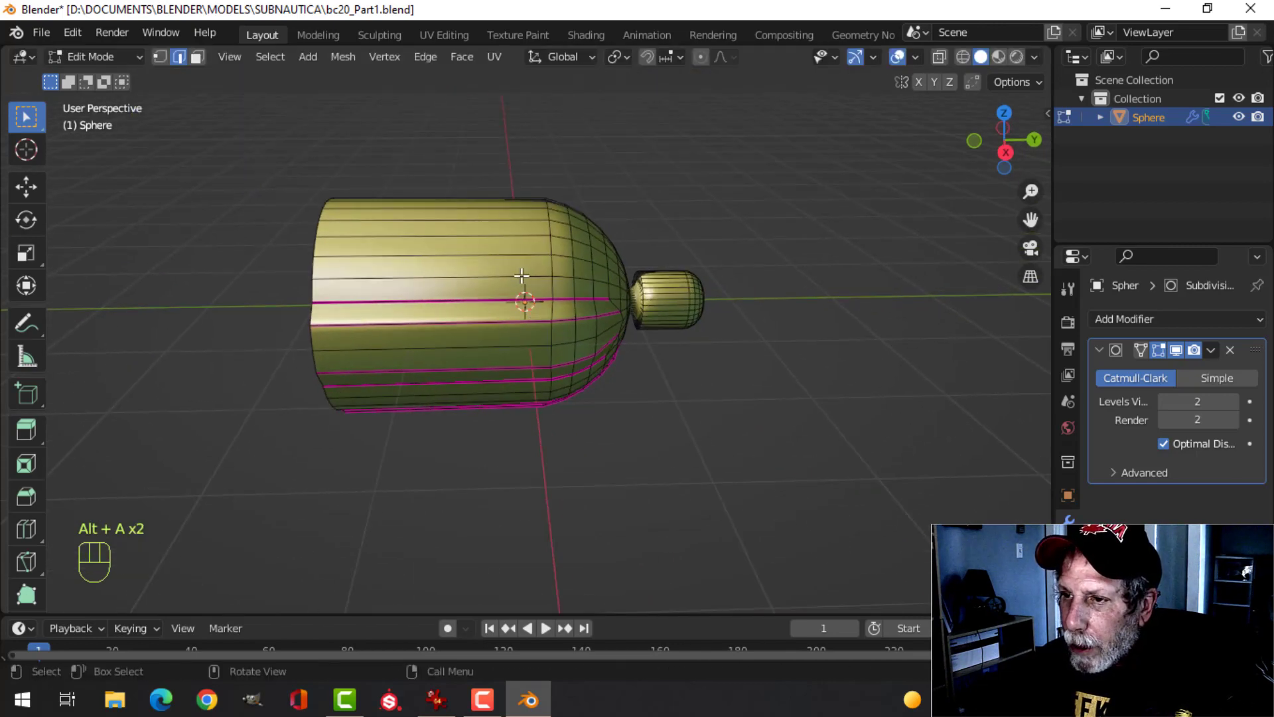
- Add two loop cuts around the body's cylinder and bevel them into wide bands
{"action": "key", "text": "ctrl+r"}
{"action": "scroll", "coordinate": [495, 287], "scroll_direction": "up", "scroll_amount": 1}
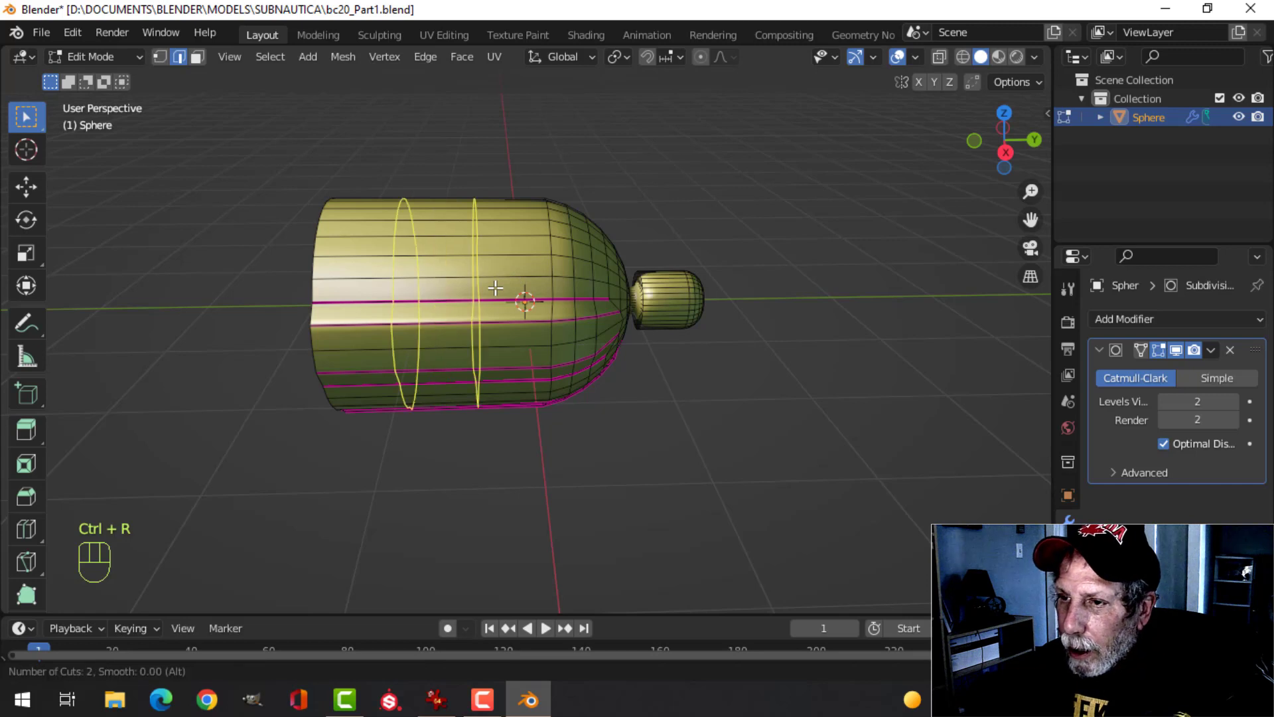
{"action": "left_click", "coordinate": [495, 287]}
{"action": "right_click", "coordinate": [561, 310]}
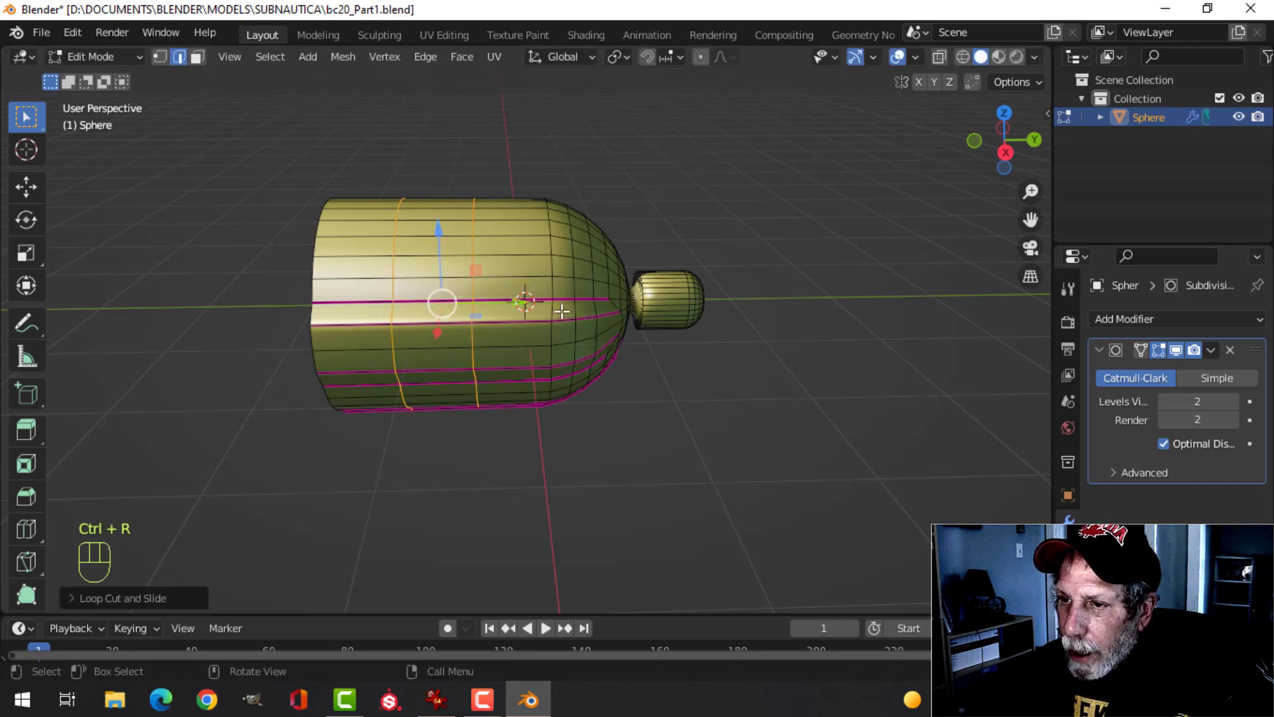
{"action": "middle_click_drag", "start_coordinate": [561, 310], "coordinate": [561, 307], "text": "ctrl"}
{"action": "key", "text": "ctrl+b"}
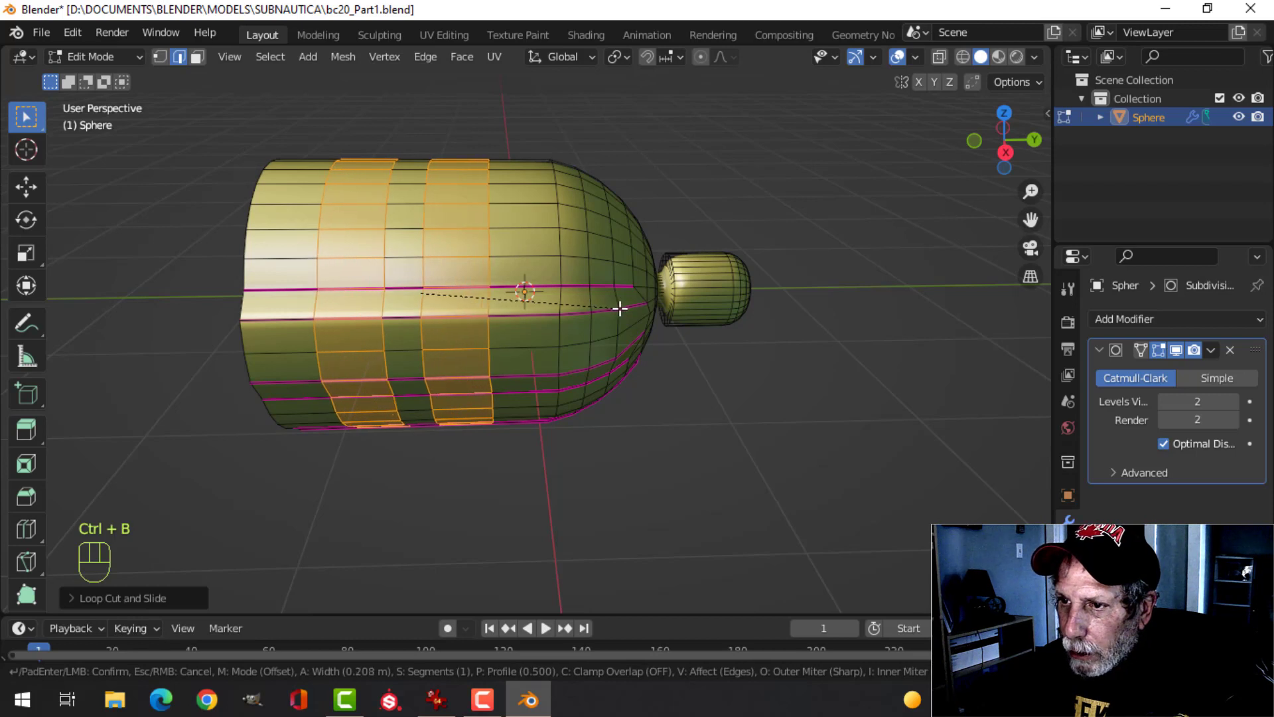
{"action": "left_click", "coordinate": [540, 290]}
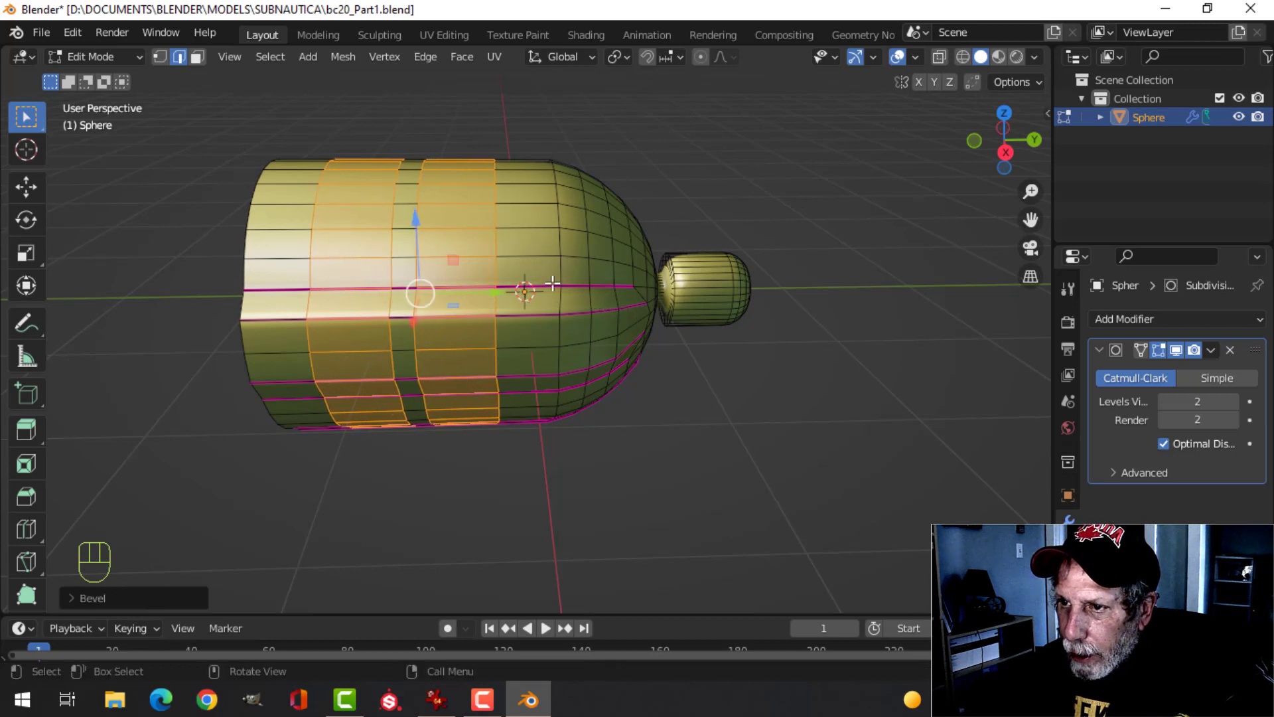
{"action": "key", "text": "alt+a"}
{"action": "scroll", "coordinate": [496, 270], "scroll_direction": "up", "scroll_amount": 1}
- In face select mode, pick two faces on the upper body
{"action": "key", "text": "3"}
{"action": "left_click", "coordinate": [425, 208]}
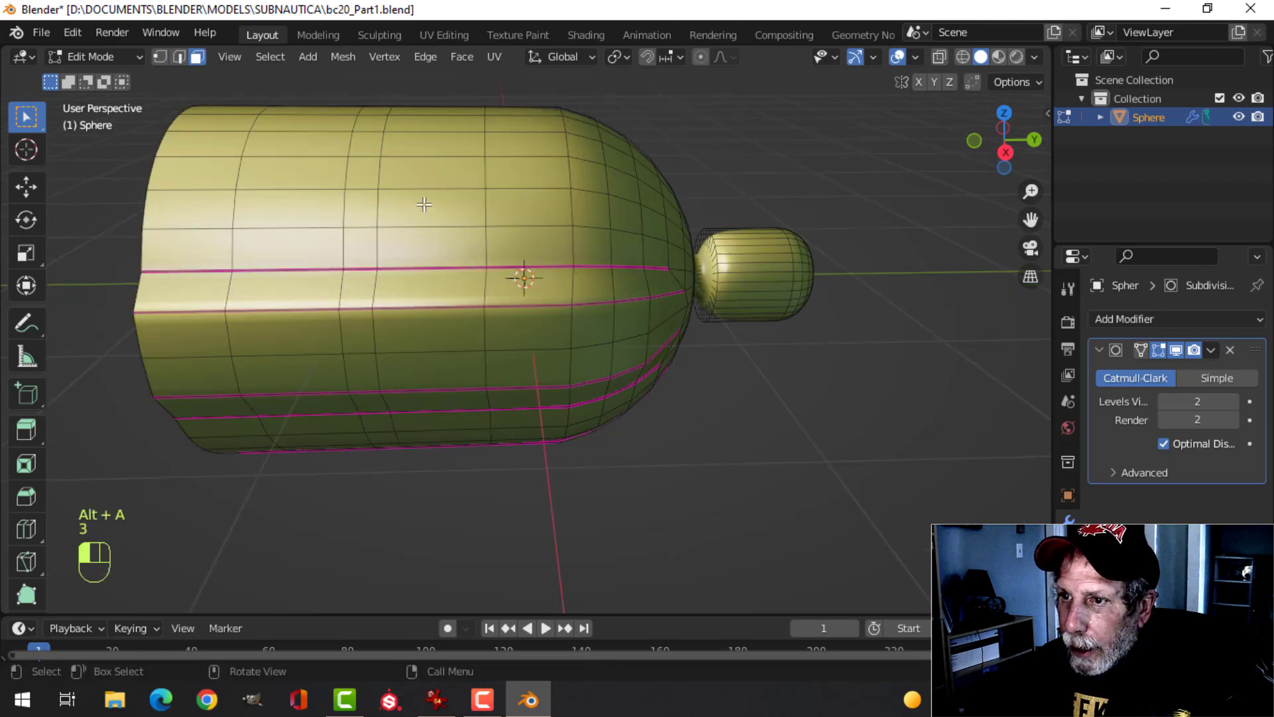
{"action": "left_click", "coordinate": [282, 215], "text": "shift"}
{"action": "middle_click_drag", "start_coordinate": [551, 284], "coordinate": [544, 307]}
{"action": "scroll", "coordinate": [549, 260], "scroll_direction": "up", "scroll_amount": 4}
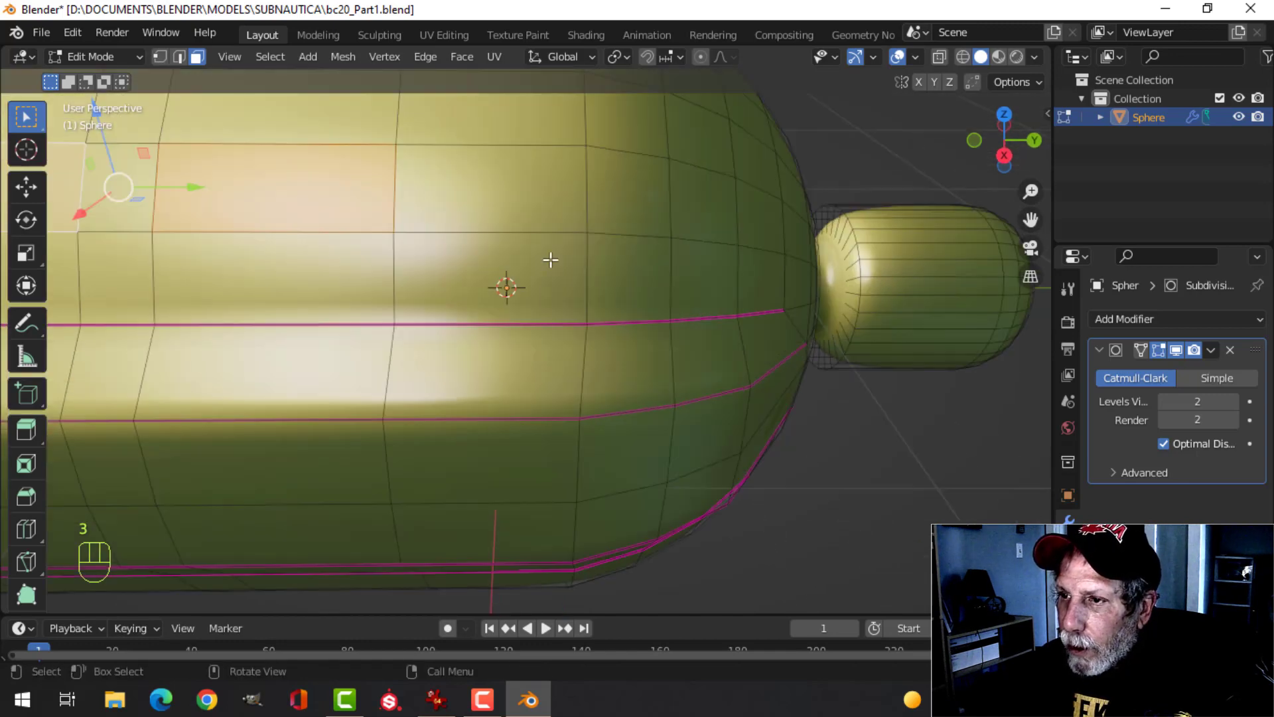
{"action": "scroll", "coordinate": [529, 226], "scroll_direction": "down", "scroll_amount": 4}
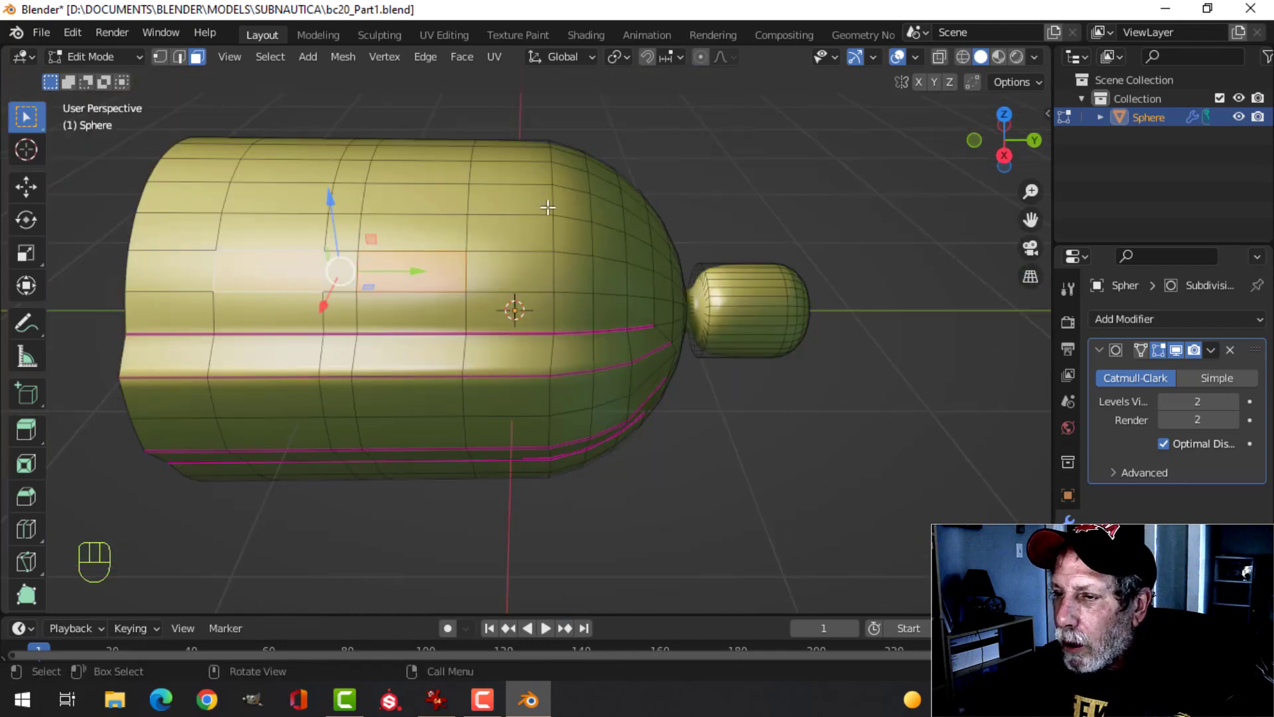
{"action": "middle_click_drag", "start_coordinate": [625, 239], "coordinate": [579, 220]}
- From the side view, select two lower faces on the body for windows
{"action": "key", "text": "KP_3"}
{"action": "scroll", "coordinate": [579, 220], "scroll_direction": "up", "scroll_amount": 2}
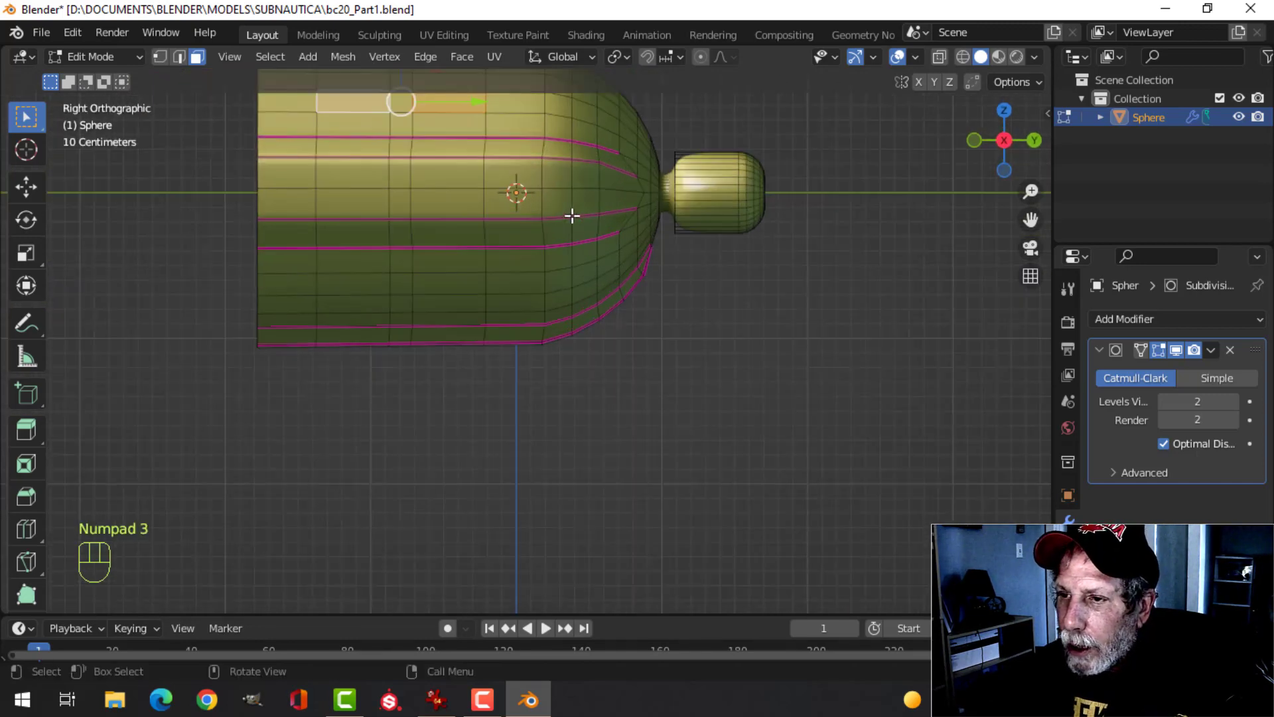
{"action": "scroll", "coordinate": [557, 209], "scroll_direction": "down", "scroll_amount": 1}
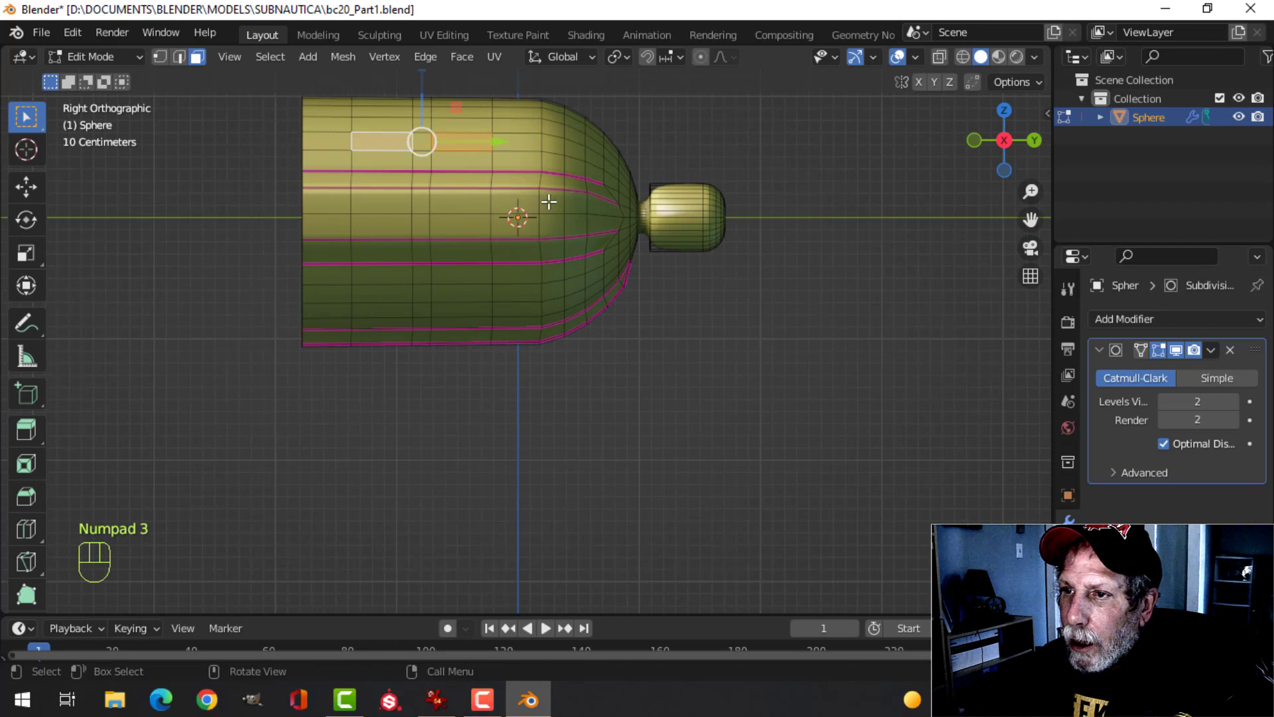
{"action": "left_click", "coordinate": [463, 296], "text": "shift"}
{"action": "left_click", "coordinate": [398, 299], "text": "shift"}
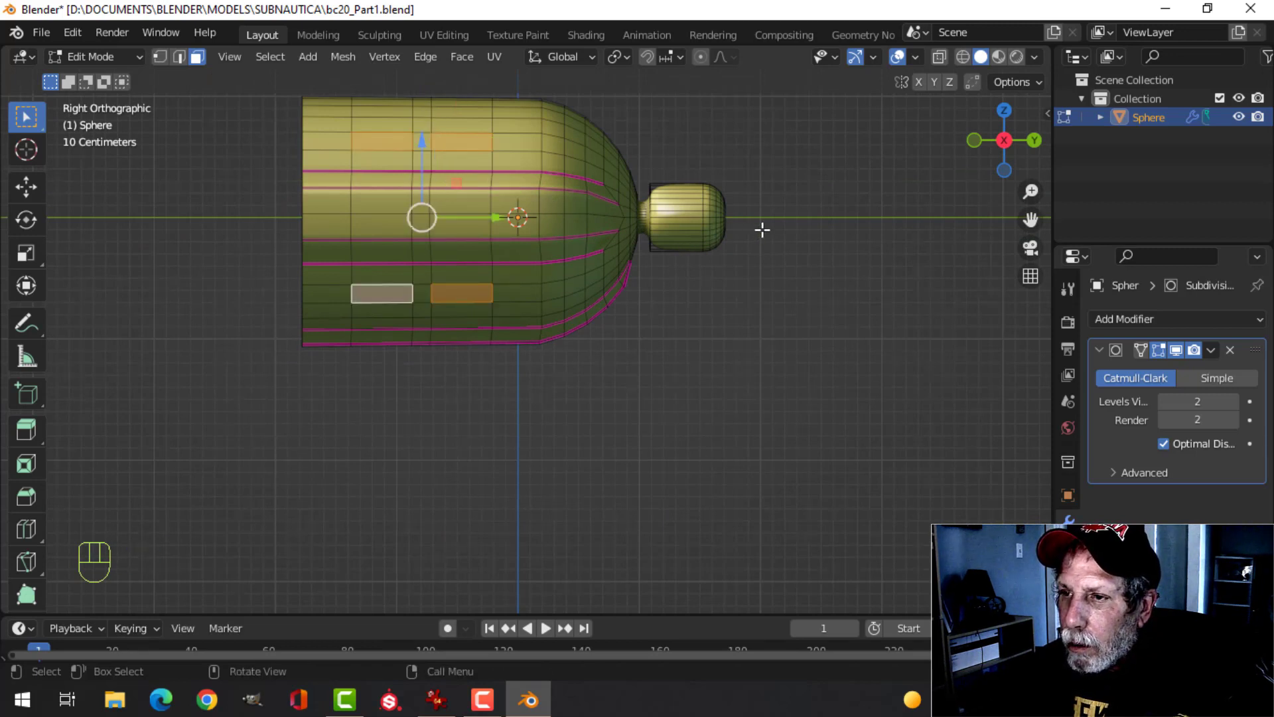
- From the opposite side, select two upper and two lower faces for the window panels
{"action": "middle_click_drag", "start_coordinate": [761, 229], "coordinate": [414, 299]}
{"action": "key", "text": "ctrl+KP_3"}
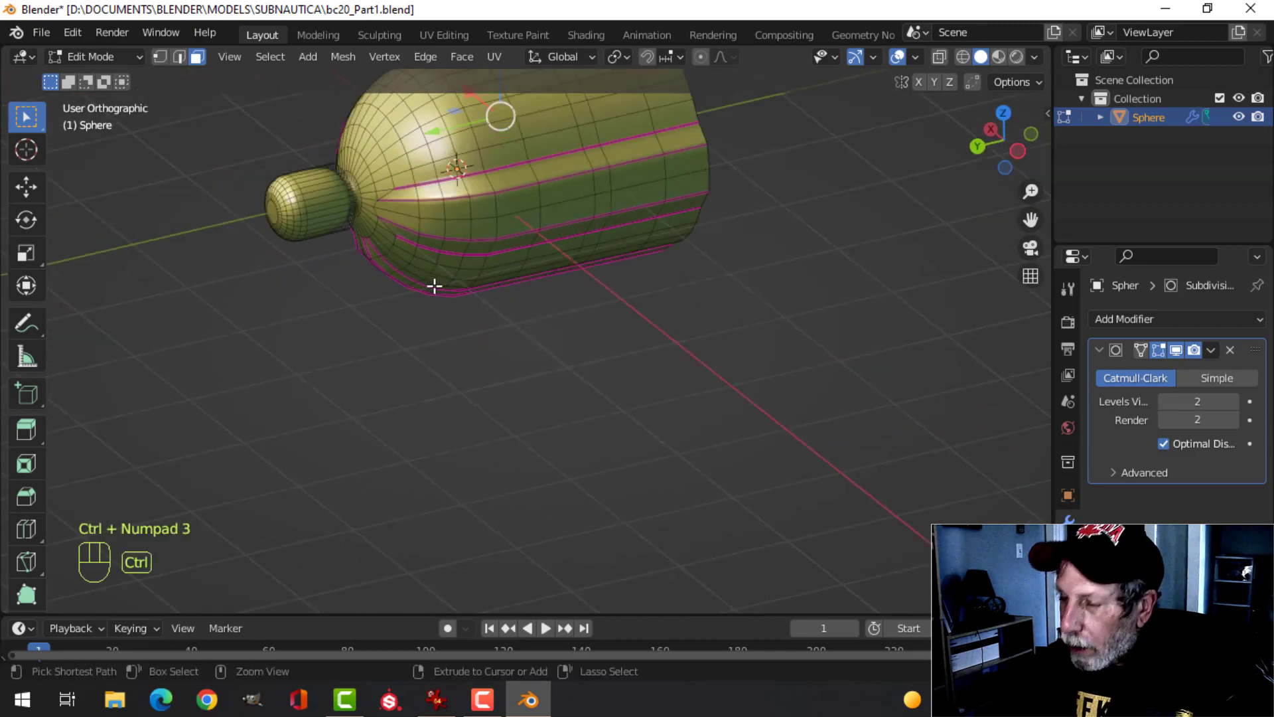
{"action": "middle_click_drag", "start_coordinate": [565, 308], "coordinate": [392, 450], "text": "shift"}
{"action": "scroll", "coordinate": [411, 398], "scroll_direction": "up", "scroll_amount": 2}
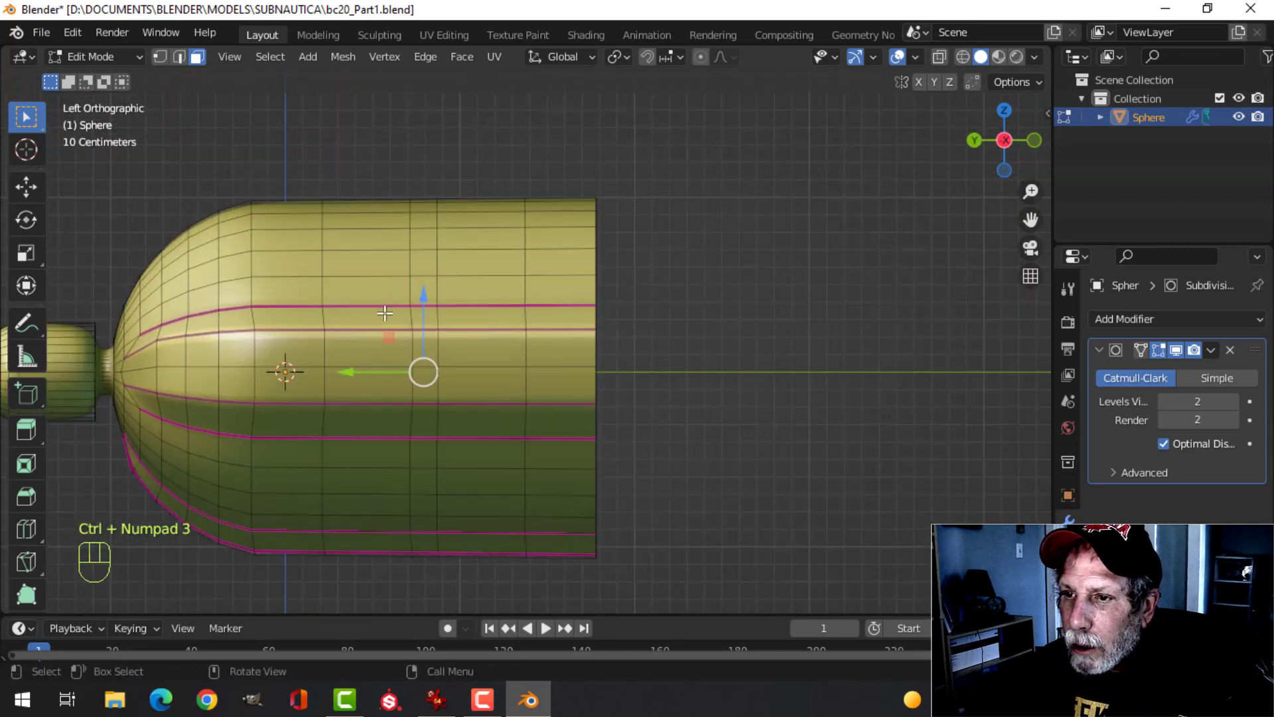
{"action": "left_click", "coordinate": [359, 260], "text": "shift"}
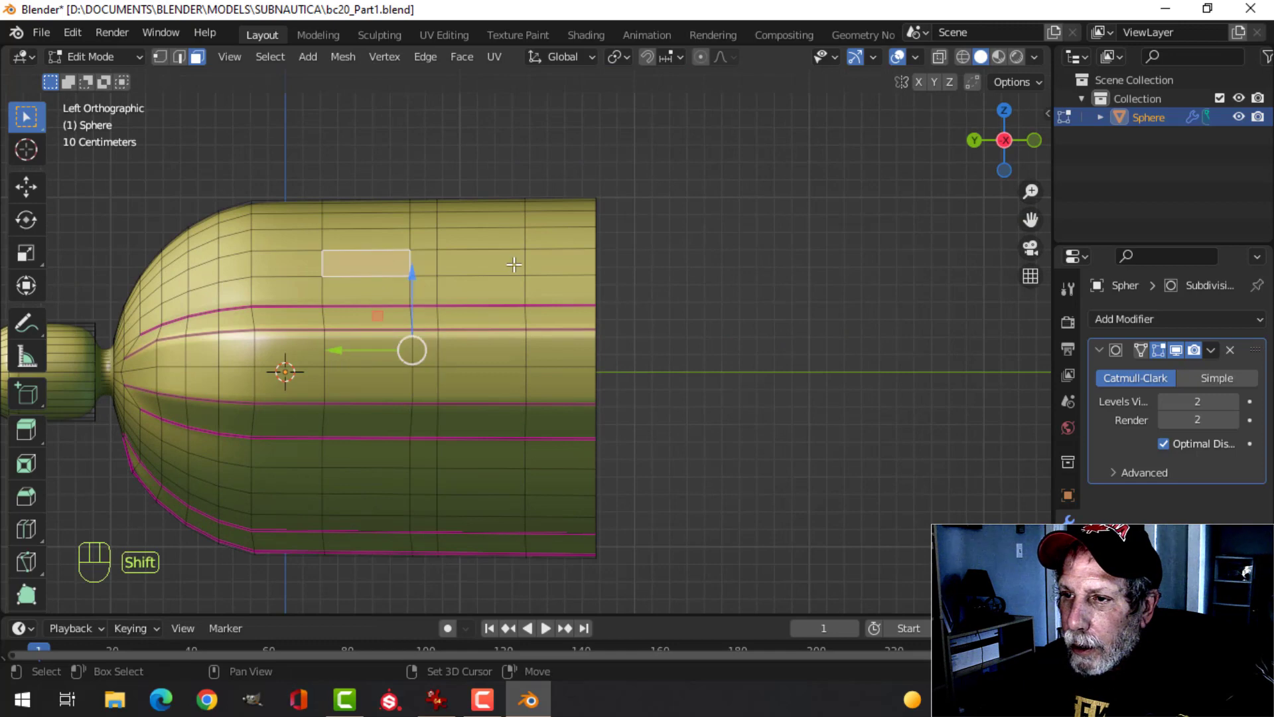
{"action": "left_click", "coordinate": [481, 262], "text": "shift"}
{"action": "left_click", "coordinate": [481, 491], "text": "shift"}
{"action": "left_click", "coordinate": [370, 483], "text": "shift"}
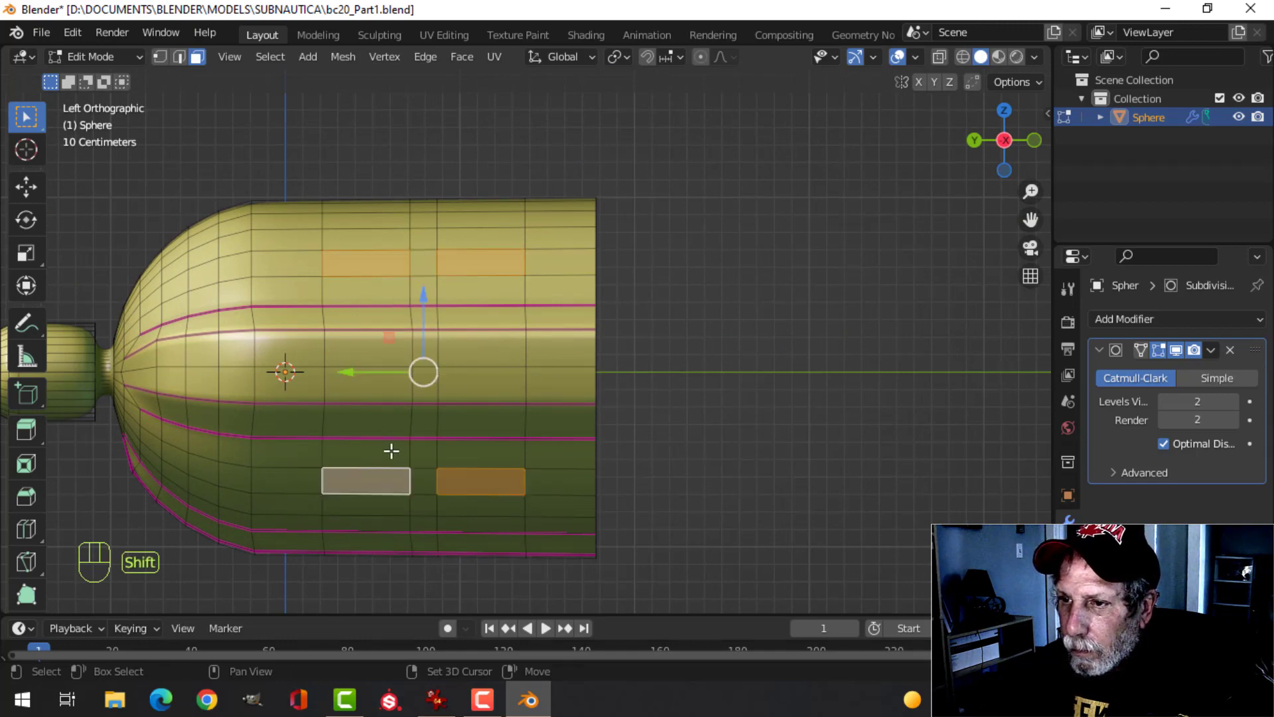
{"action": "scroll", "coordinate": [391, 451], "scroll_direction": "down", "scroll_amount": 3}
{"action": "middle_click_drag", "start_coordinate": [392, 451], "coordinate": [692, 399]}
{"action": "scroll", "coordinate": [640, 358], "scroll_direction": "up", "scroll_amount": 2}
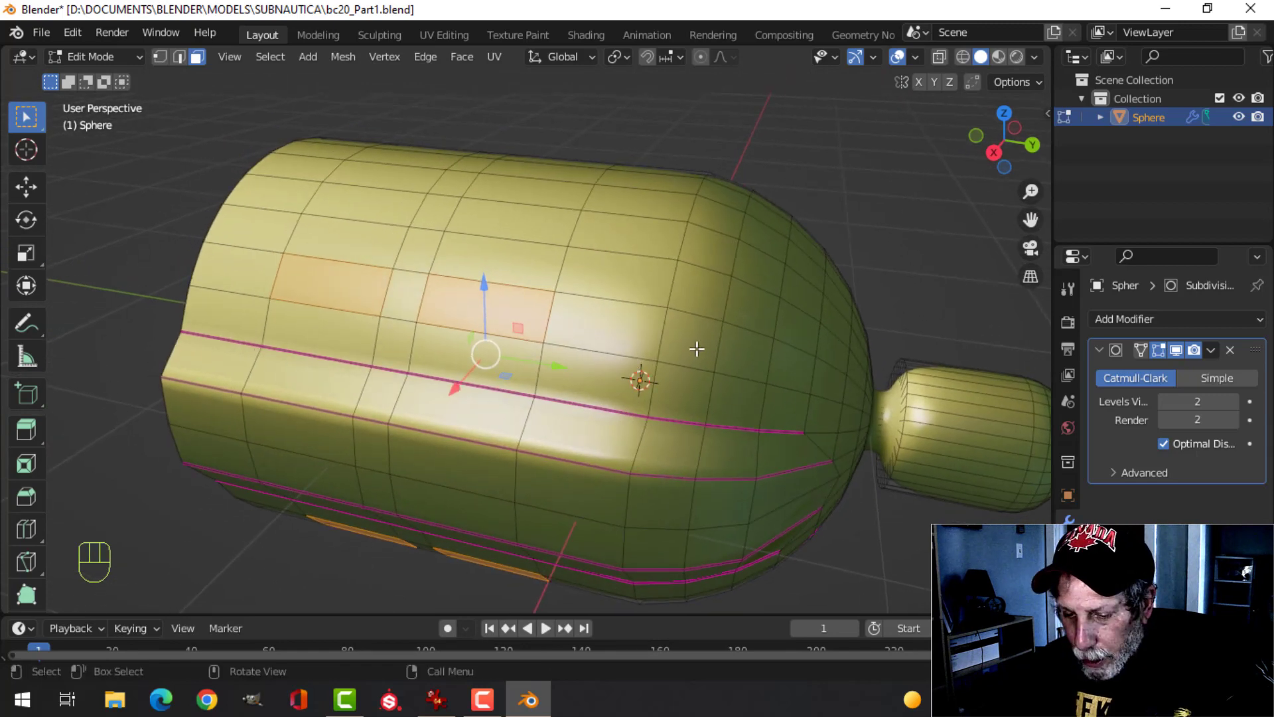
- Inset the selected window faces and push them inward into recessed panels
{"action": "key", "text": "i"}
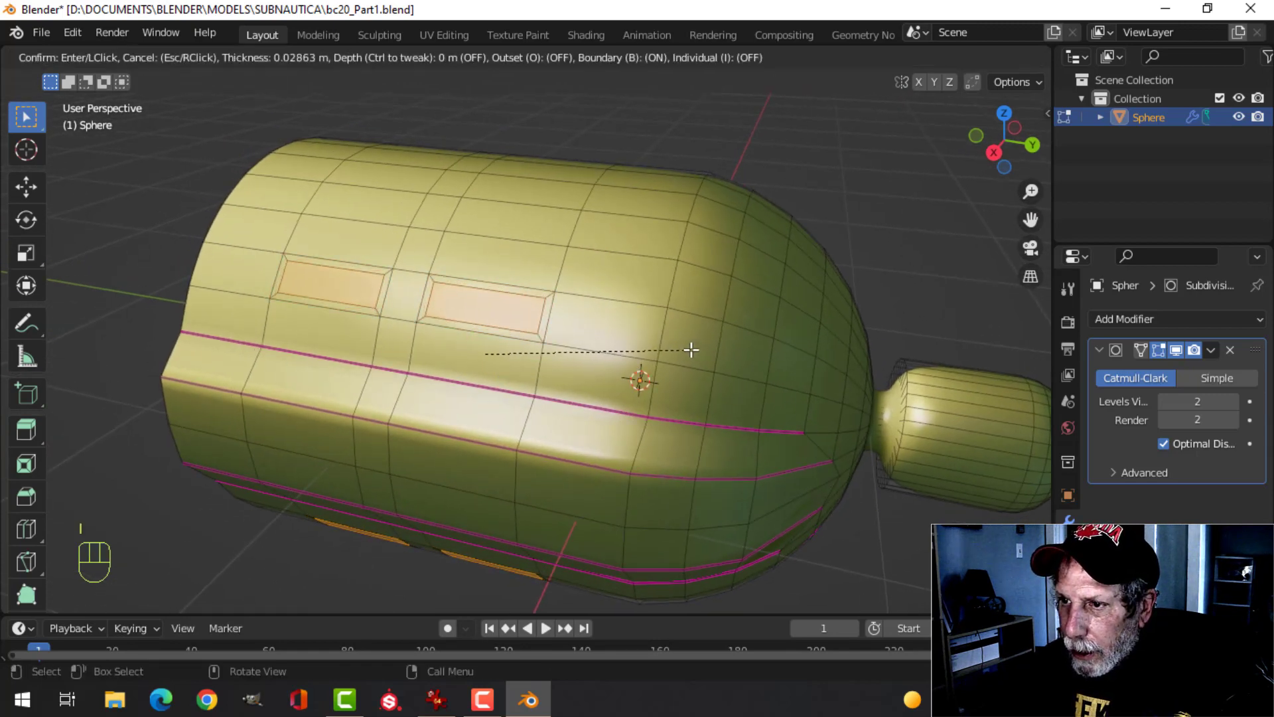
{"action": "left_click", "coordinate": [693, 347]}
{"action": "key", "text": "alt+s"}
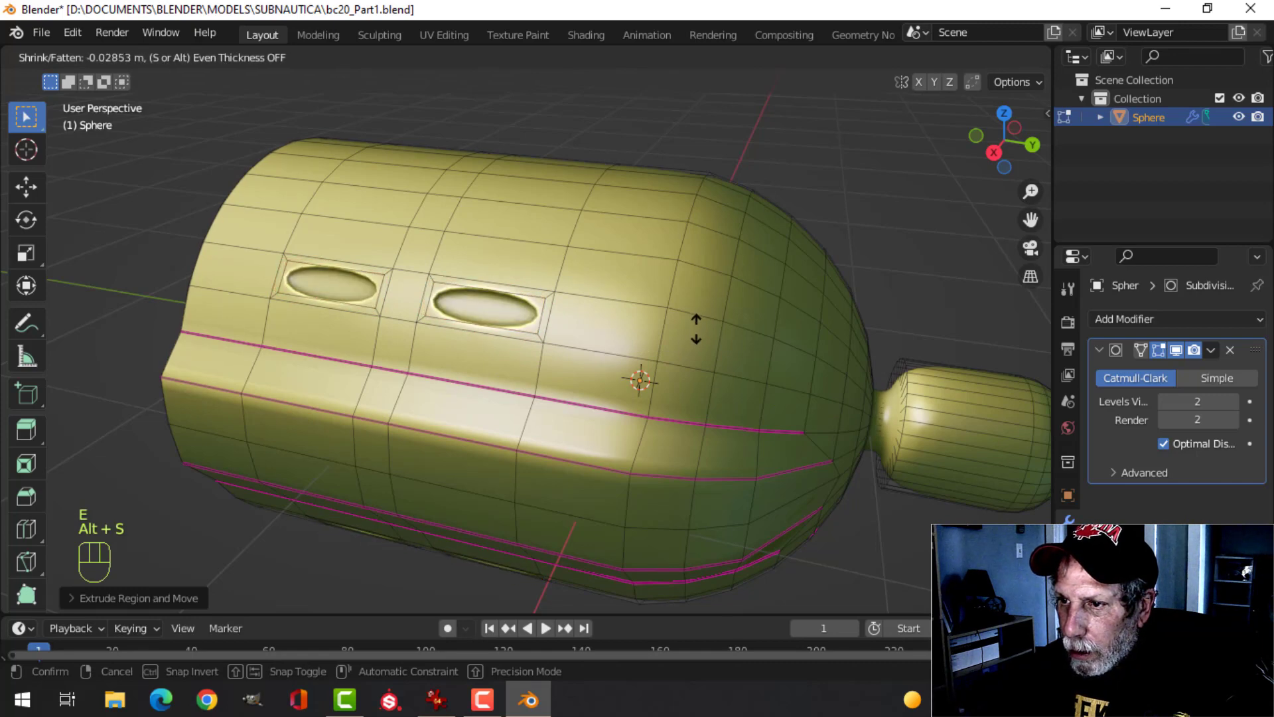
{"action": "left_click", "coordinate": [695, 328]}
{"action": "middle_click_drag", "start_coordinate": [695, 328], "coordinate": [635, 332]}
{"action": "key", "text": "ctrl+r"}
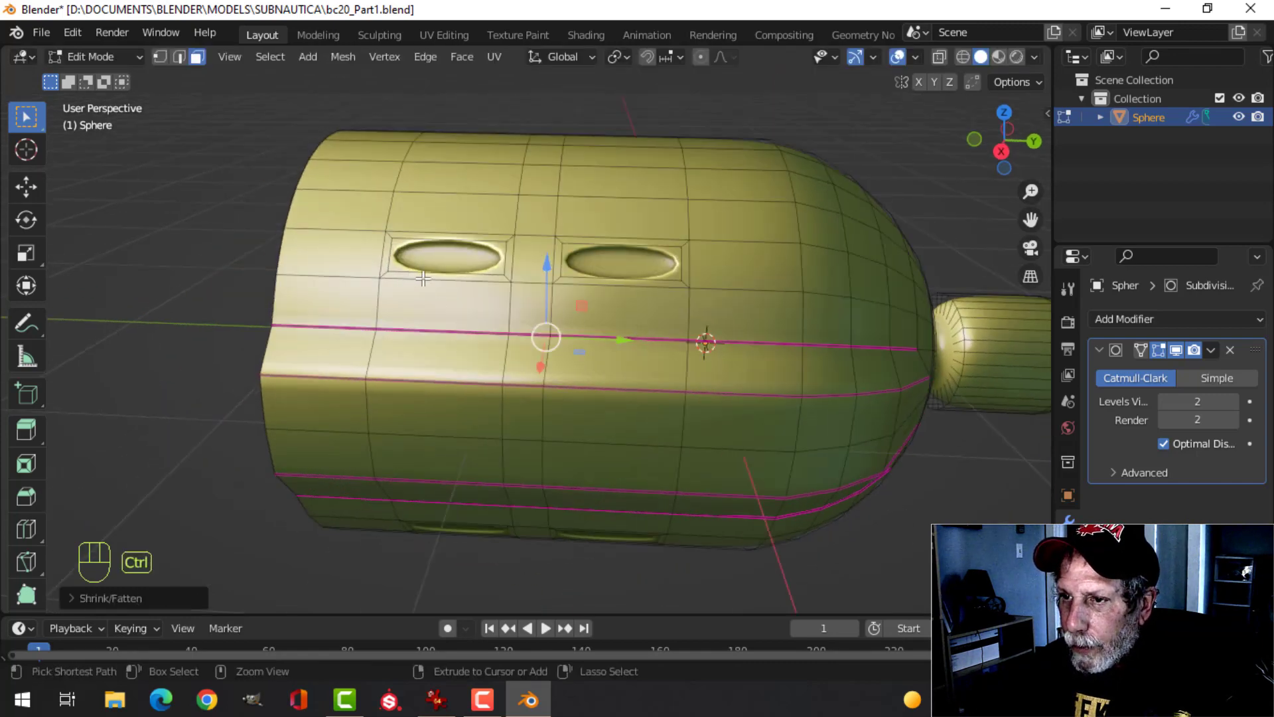
- Add two centred loop cuts around the body through the windows
{"action": "left_click", "coordinate": [436, 277]}
{"action": "right_click", "coordinate": [433, 276]}
{"action": "key", "text": "ctrl+r"}
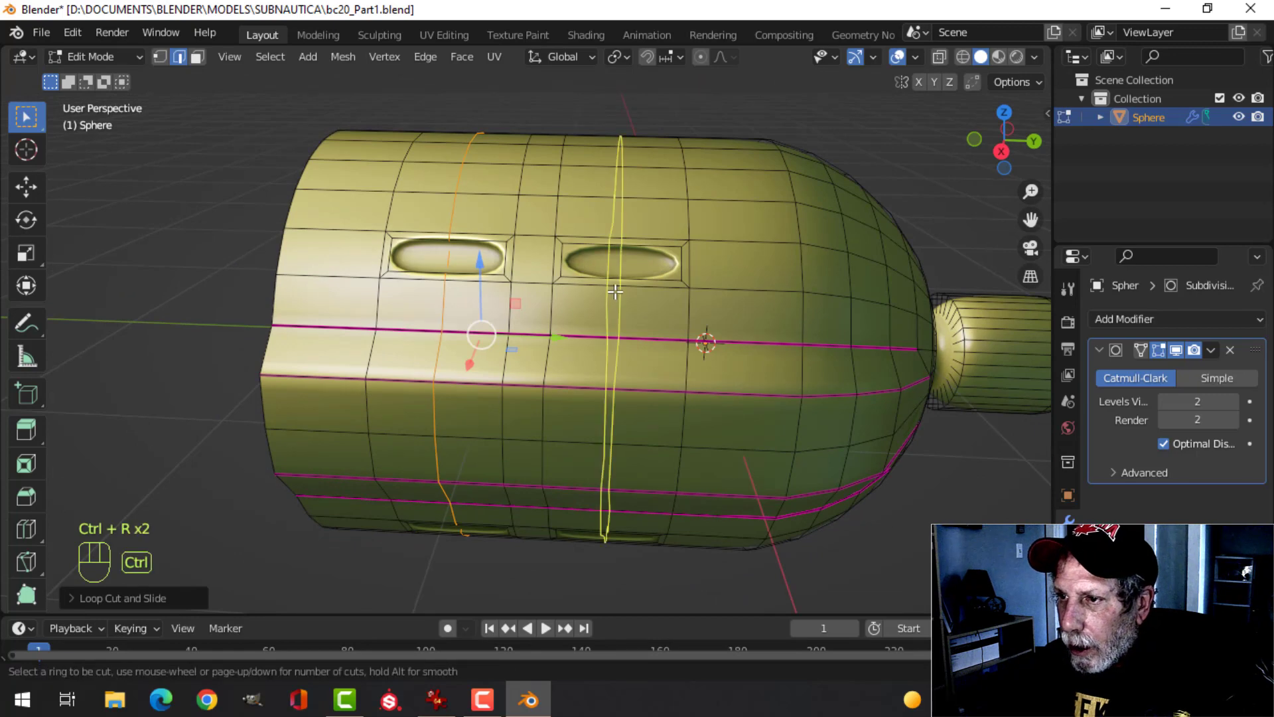
{"action": "left_click", "coordinate": [609, 290]}
{"action": "right_click", "coordinate": [611, 291]}
- Select both new edge loops and bevel them to tighten the window recesses
{"action": "left_click", "coordinate": [452, 223], "text": "alt+shift"}
{"action": "middle_click_drag", "start_coordinate": [626, 293], "coordinate": [651, 322]}
{"action": "key", "text": "ctrl+b"}
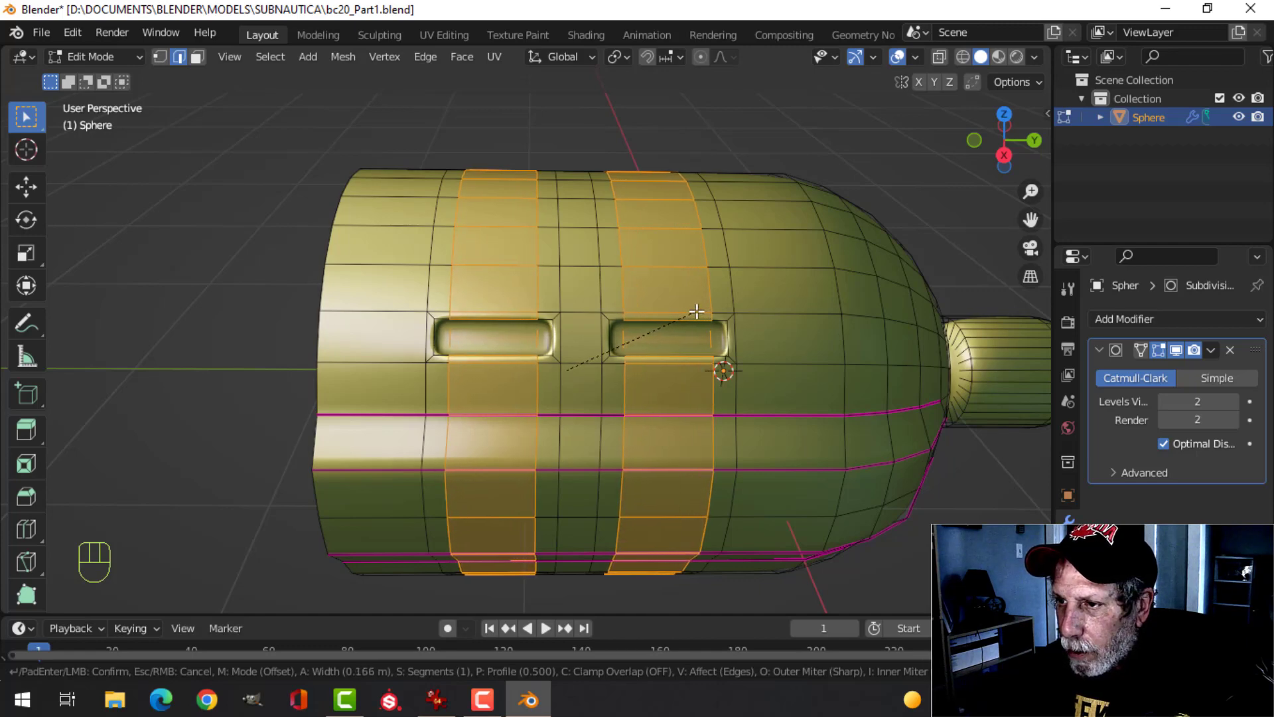
{"action": "left_click", "coordinate": [696, 311]}
- Return to Object Mode, deselect the body and orbit to inspect the recessed windows
{"action": "key", "text": "Tab"}
{"action": "middle_click_drag", "start_coordinate": [730, 317], "coordinate": [663, 267]}
{"action": "scroll", "coordinate": [657, 313], "scroll_direction": "down", "scroll_amount": 3}
{"action": "key", "text": "alt+a"}
{"action": "middle_click_drag", "start_coordinate": [591, 319], "coordinate": [492, 330]}
{"action": "scroll", "coordinate": [671, 321], "scroll_direction": "up", "scroll_amount": 2}
{"action": "scroll", "coordinate": [677, 306], "scroll_direction": "down", "scroll_amount": 1}
{"action": "scroll", "coordinate": [584, 332], "scroll_direction": "up", "scroll_amount": 3}
{"action": "scroll", "coordinate": [581, 324], "scroll_direction": "down", "scroll_amount": 3}
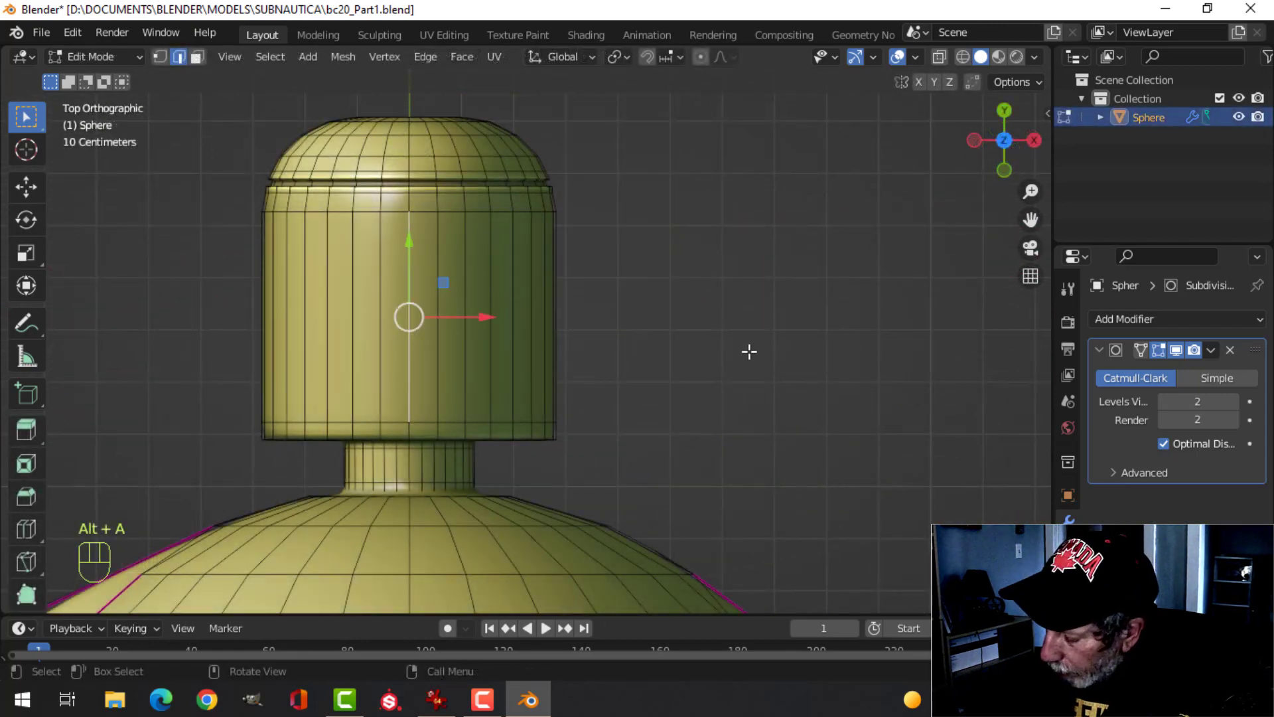
- Duplicate the hub's top edge, raise it and separate it into a new object, Sphere.001
{"action": "key", "text": "KP_3"}
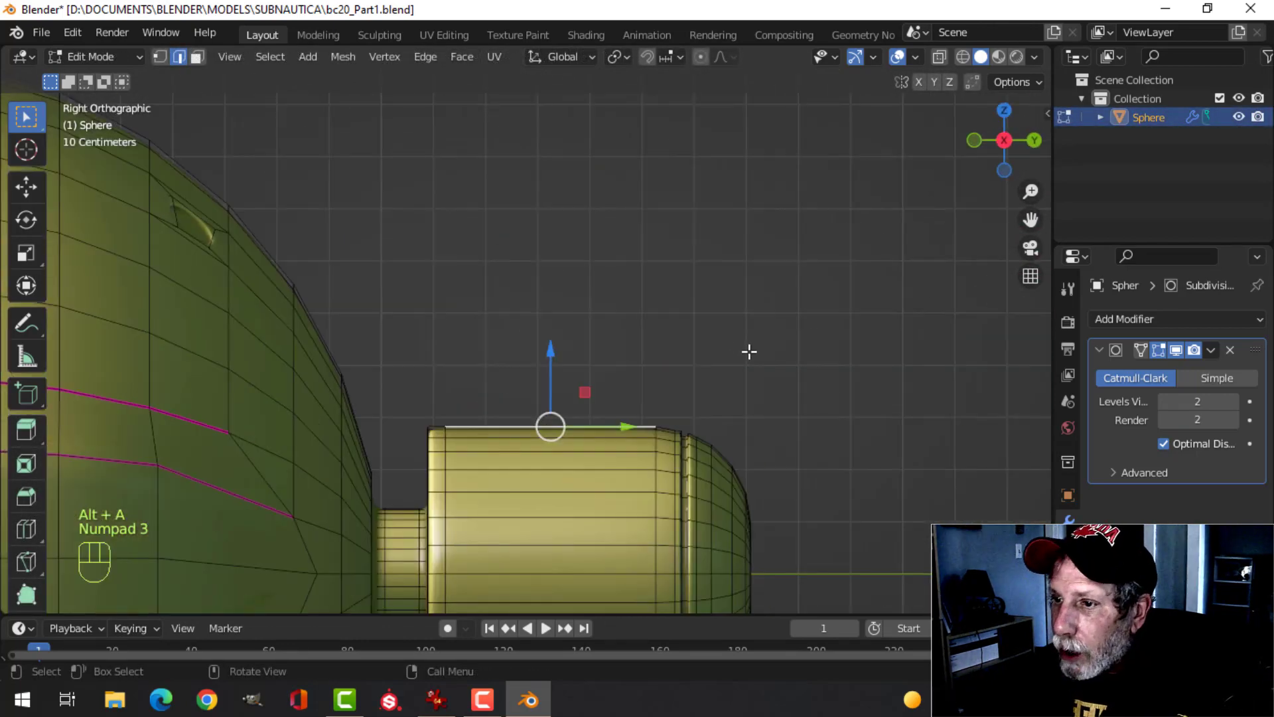
{"action": "key", "text": "shift+d"}
{"action": "left_click", "coordinate": [708, 400]}
{"action": "left_click_drag", "start_coordinate": [558, 362], "coordinate": [564, 264]}
{"action": "key", "text": "p"}
{"action": "left_click", "coordinate": [737, 296]}
{"action": "key", "text": "Tab"}
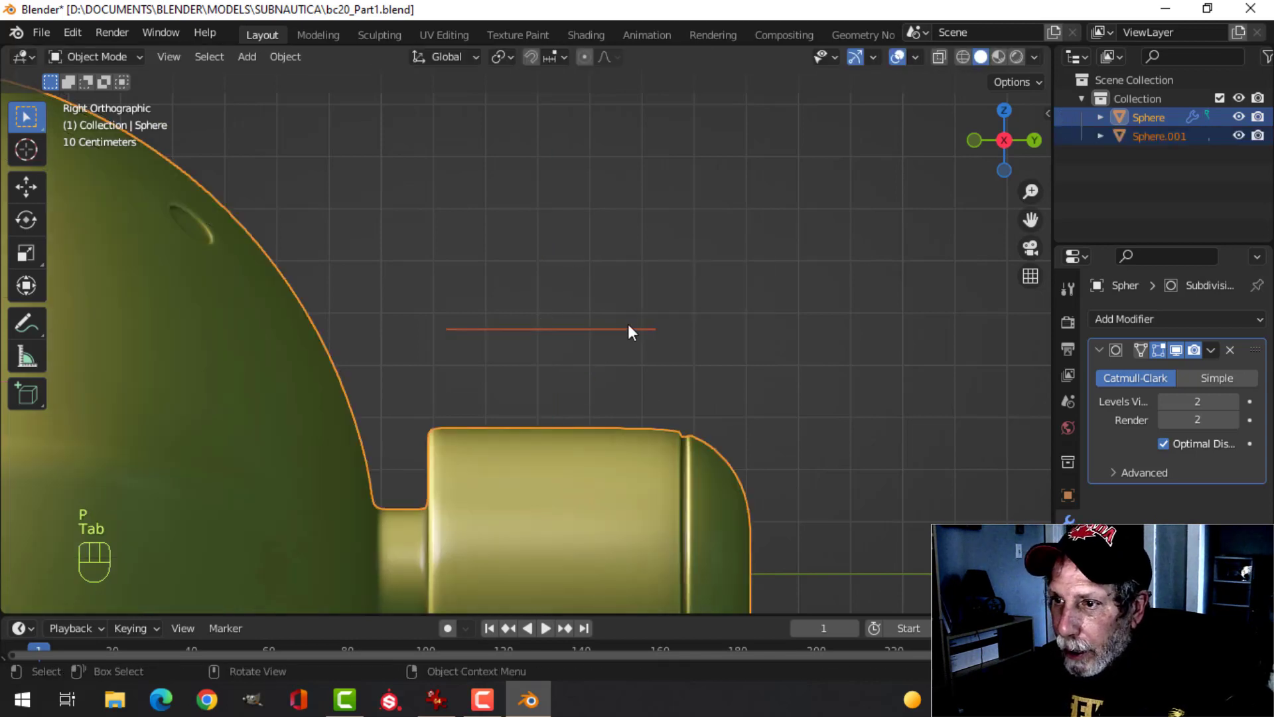
{"action": "left_click", "coordinate": [594, 328]}
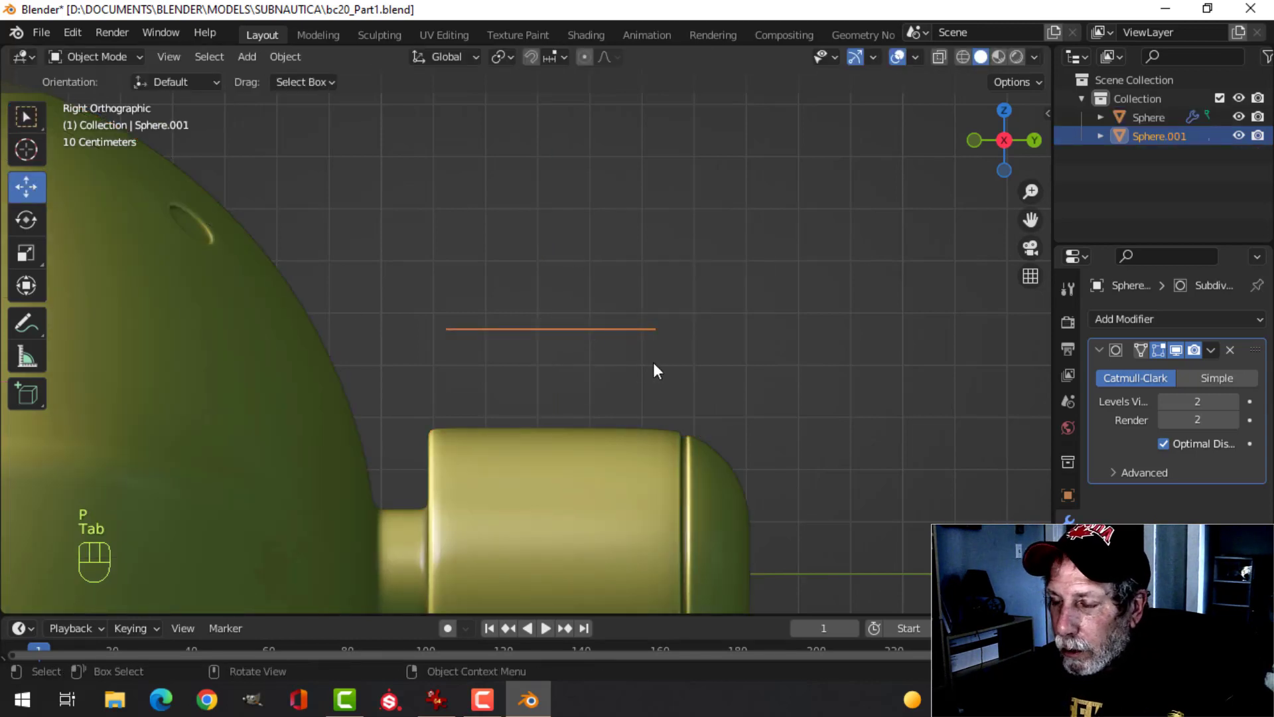
- Shrink the Sphere.001 edge and lower it onto the top of the hub
{"action": "key", "text": "Tab"}
{"action": "key", "text": "a"}
{"action": "key", "text": "s"}
{"action": "left_click", "coordinate": [776, 379]}
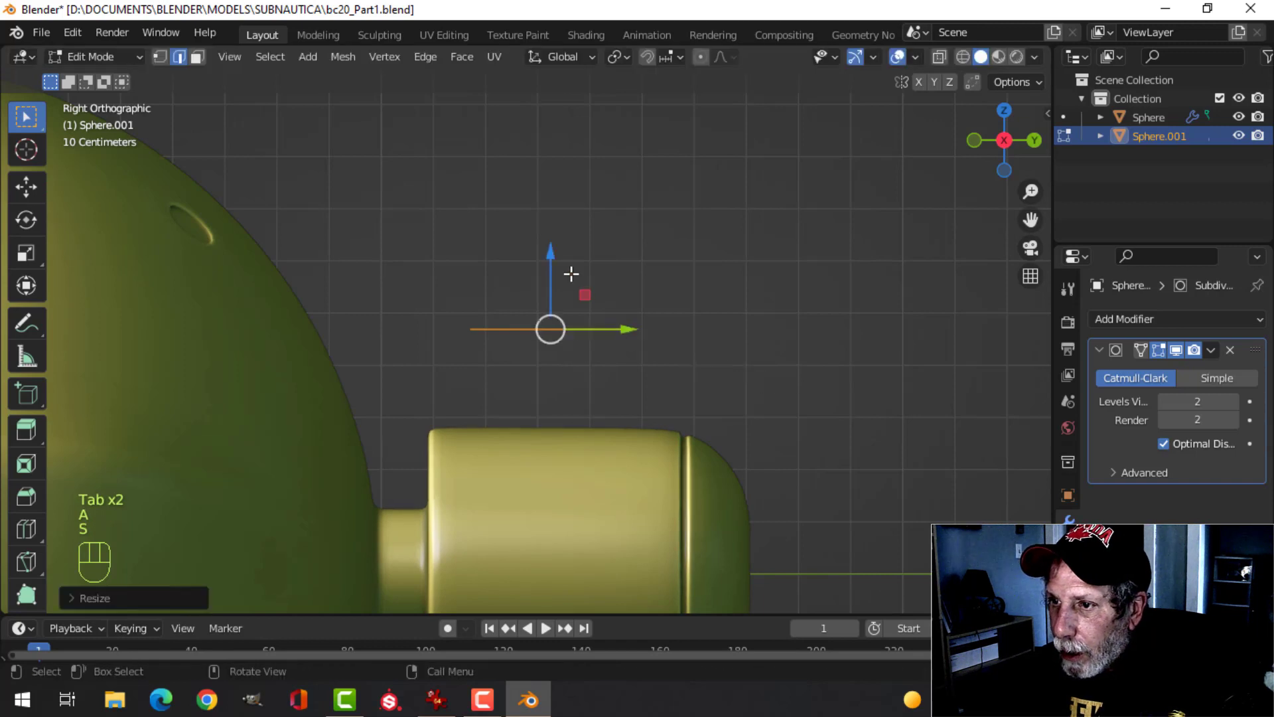
{"action": "left_click_drag", "start_coordinate": [551, 279], "coordinate": [557, 362]}
{"action": "middle_click_drag", "start_coordinate": [695, 356], "coordinate": [773, 355], "text": "shift"}
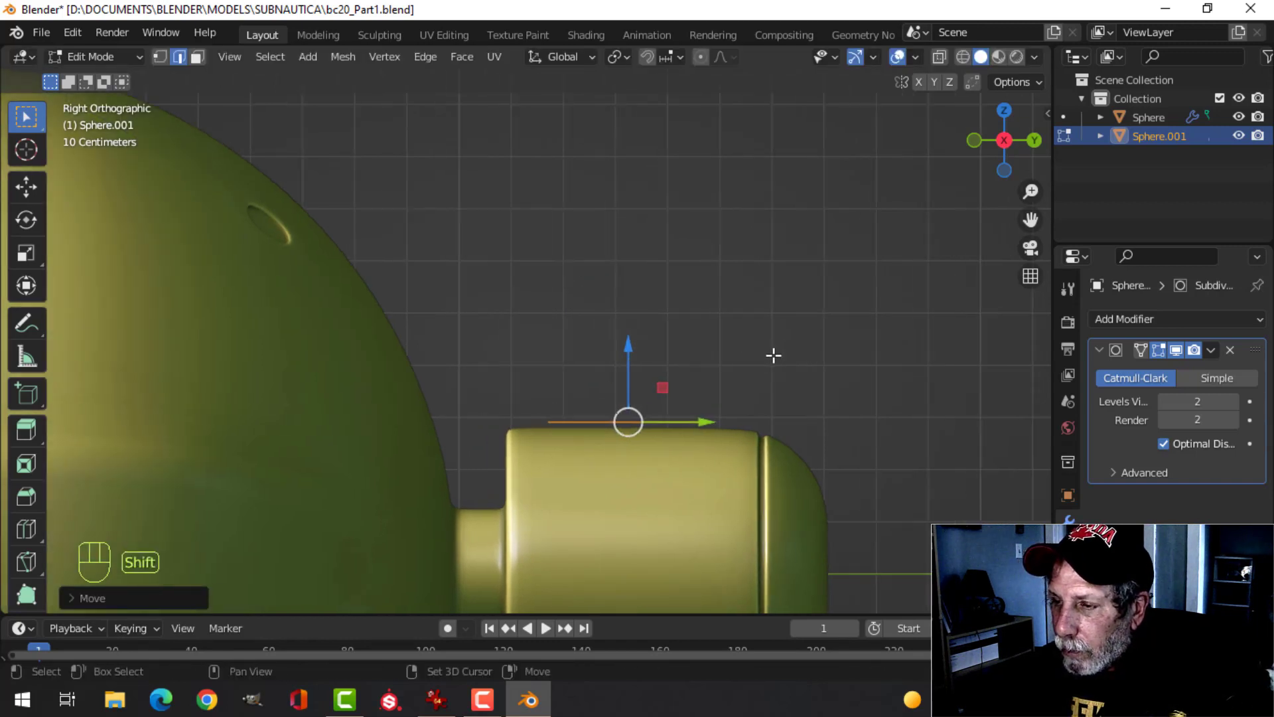
{"action": "scroll", "coordinate": [773, 356], "scroll_direction": "down", "scroll_amount": 1}
- Extrude the edge upward into a blade and widen its top into a trapezoid
{"action": "key", "text": "e"}
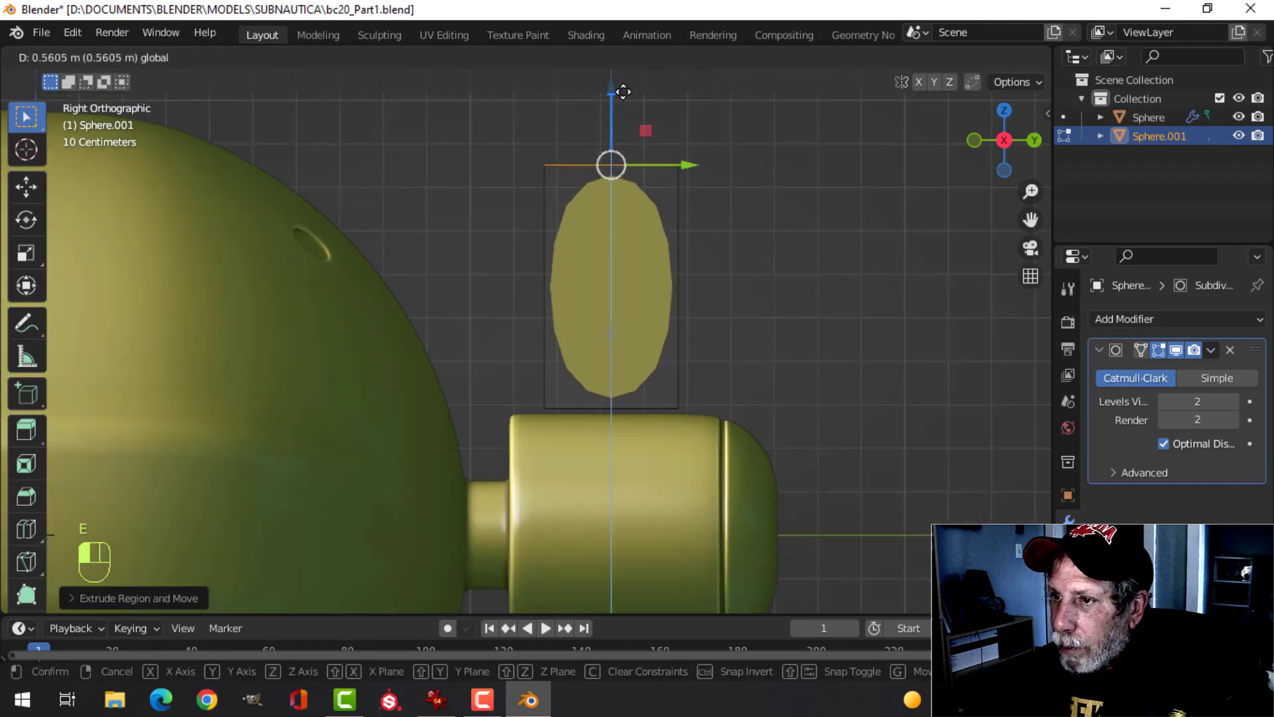
{"action": "left_click_drag", "start_coordinate": [623, 91], "coordinate": [627, 583]}
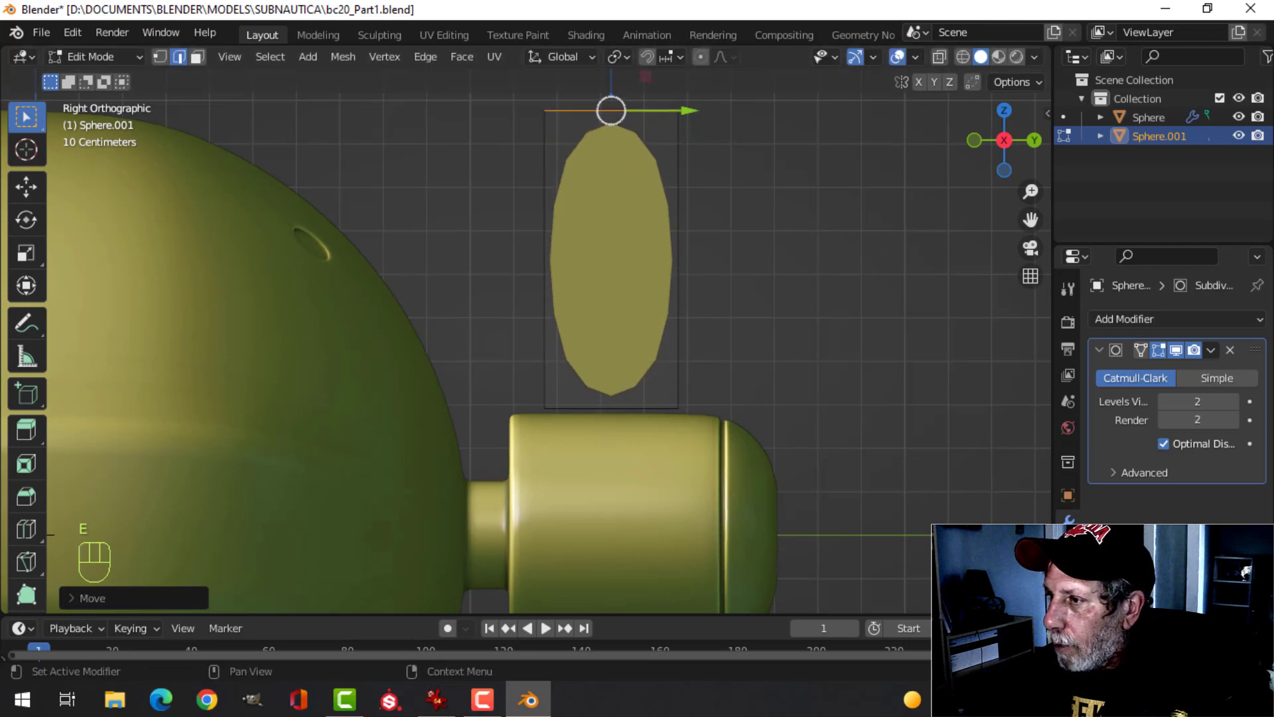
{"action": "left_click", "coordinate": [1175, 350]}
{"action": "scroll", "coordinate": [702, 313], "scroll_direction": "down", "scroll_amount": 1}
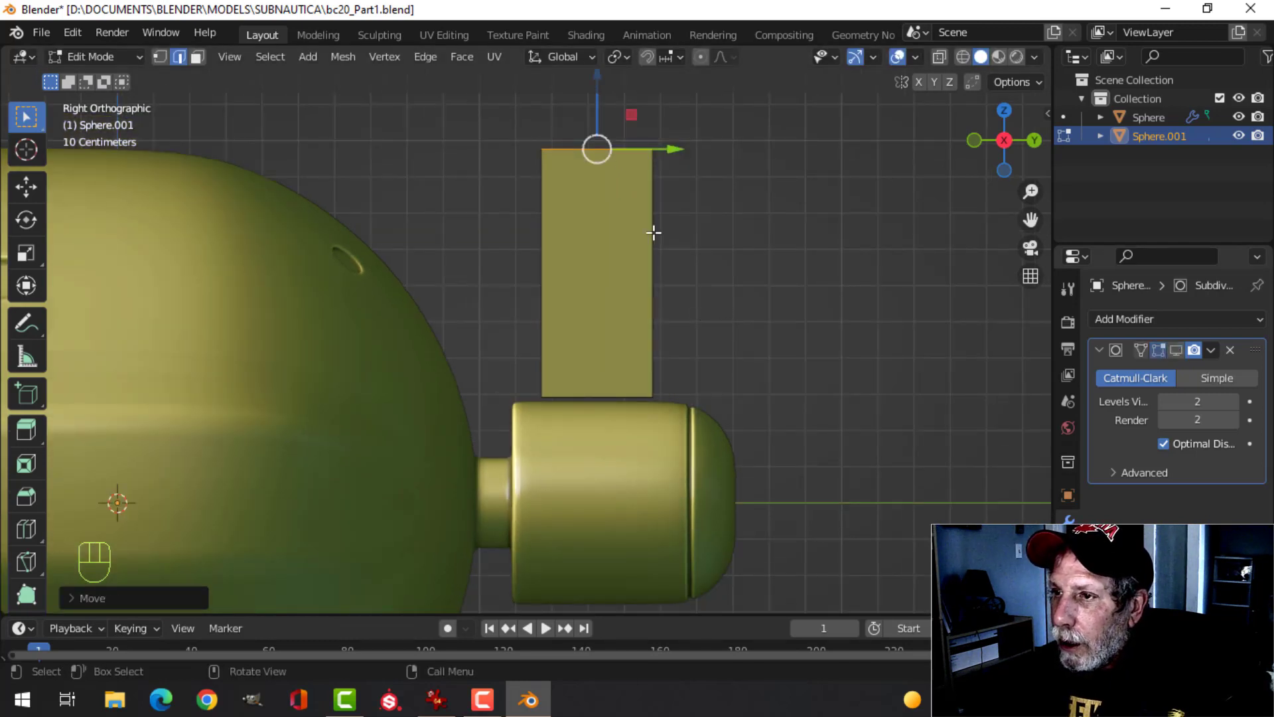
{"action": "key", "text": "s"}
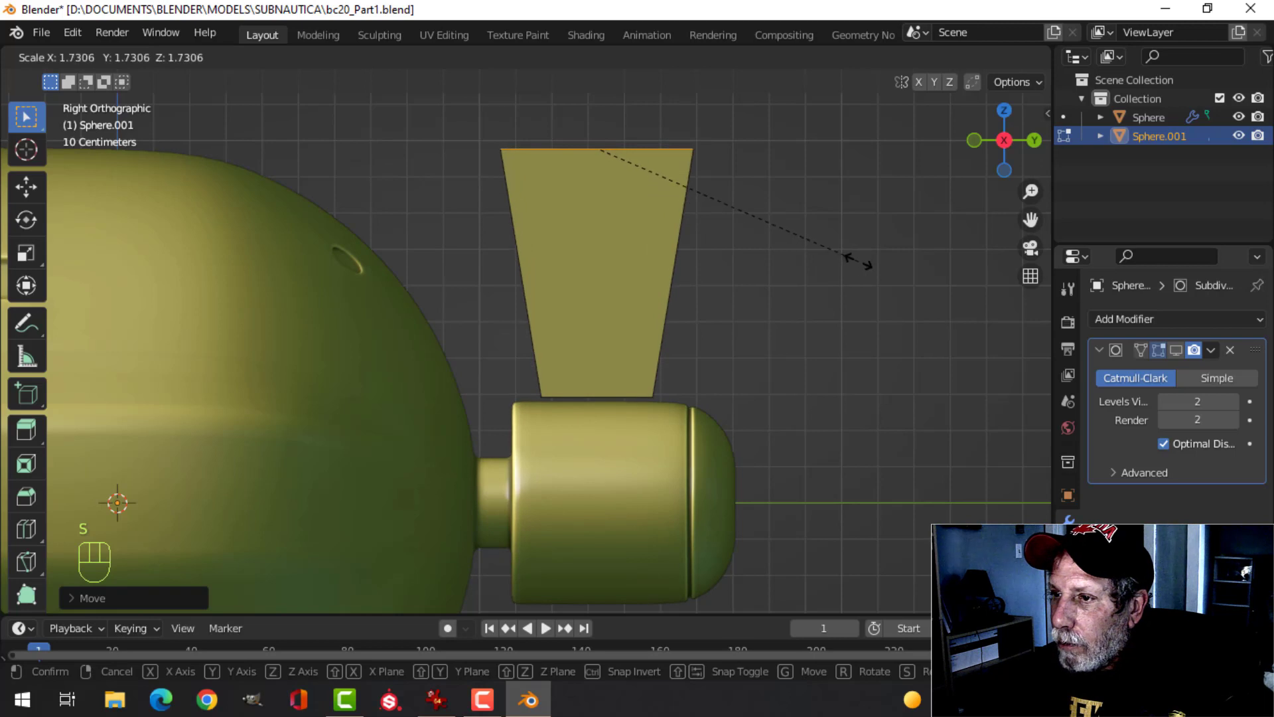
{"action": "left_click", "coordinate": [855, 262]}
{"action": "scroll", "coordinate": [619, 195], "scroll_direction": "down", "scroll_amount": 1}
{"action": "middle_click_drag", "start_coordinate": [625, 207], "coordinate": [637, 276], "text": "shift"}
{"action": "left_click_drag", "start_coordinate": [595, 190], "coordinate": [596, 147]}
- Lower the blade's top-right corner to taper its profile
{"action": "left_click", "coordinate": [622, 433]}
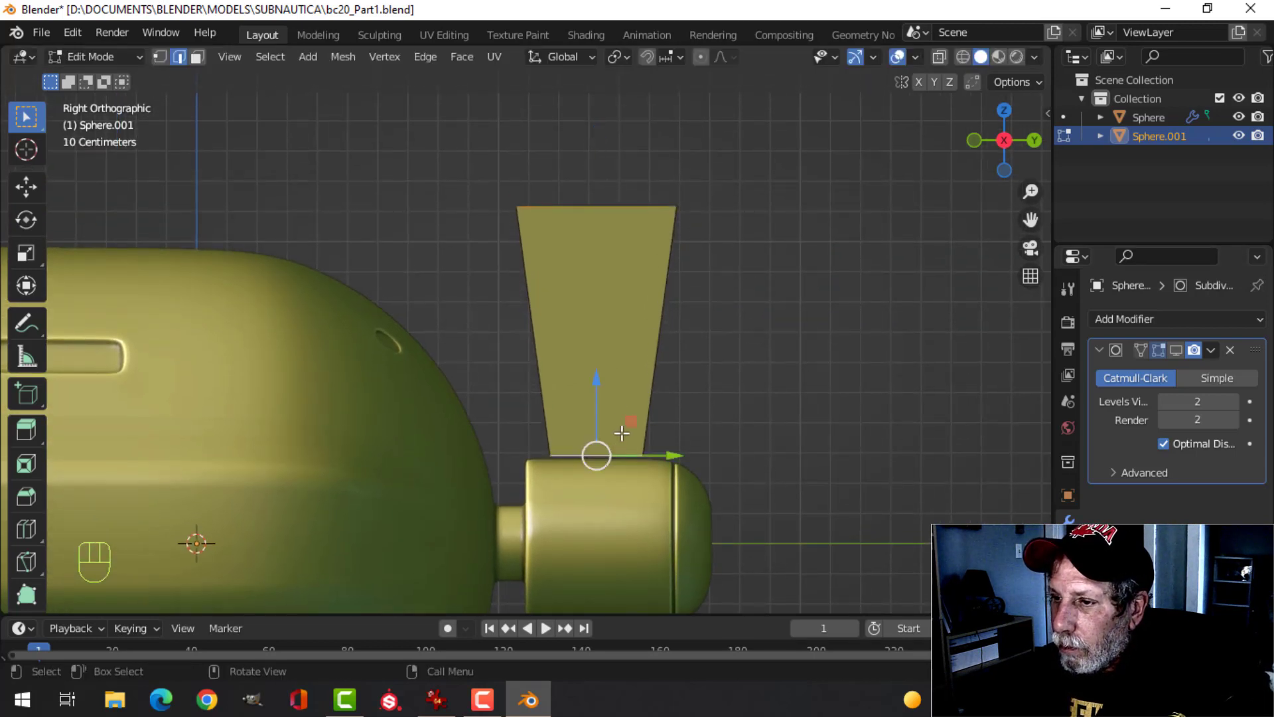
{"action": "middle_click_drag", "start_coordinate": [597, 378], "coordinate": [682, 389]}
{"action": "key", "text": "alt+a"}
{"action": "left_click", "coordinate": [665, 209]}
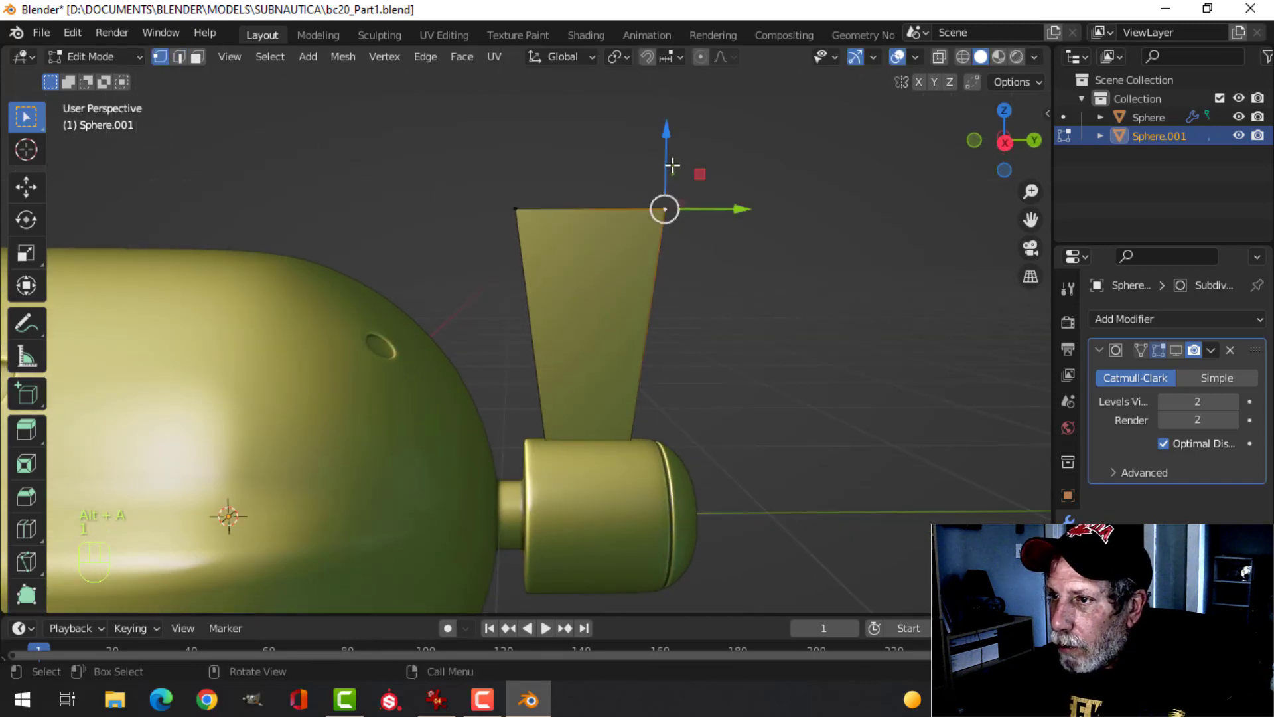
{"action": "left_click_drag", "start_coordinate": [672, 165], "coordinate": [674, 218]}
{"action": "key", "text": "ctrl+z"}
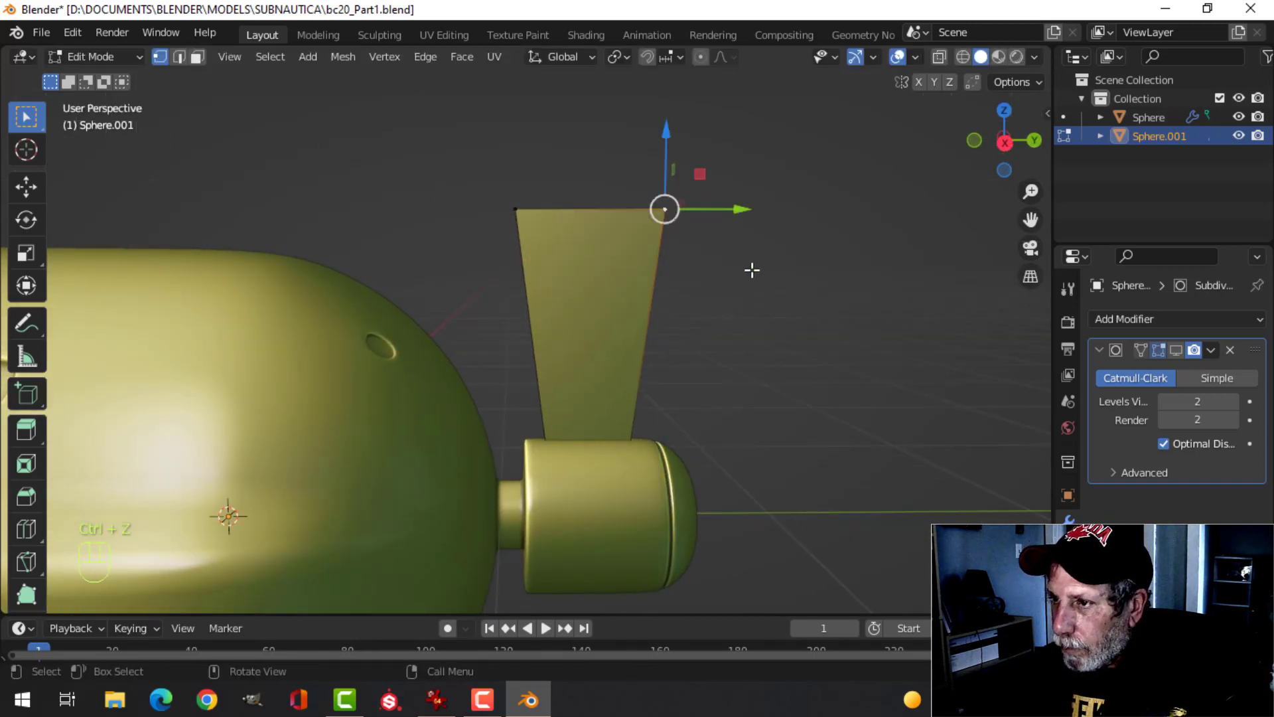
{"action": "left_click_drag", "start_coordinate": [668, 135], "coordinate": [672, 164]}
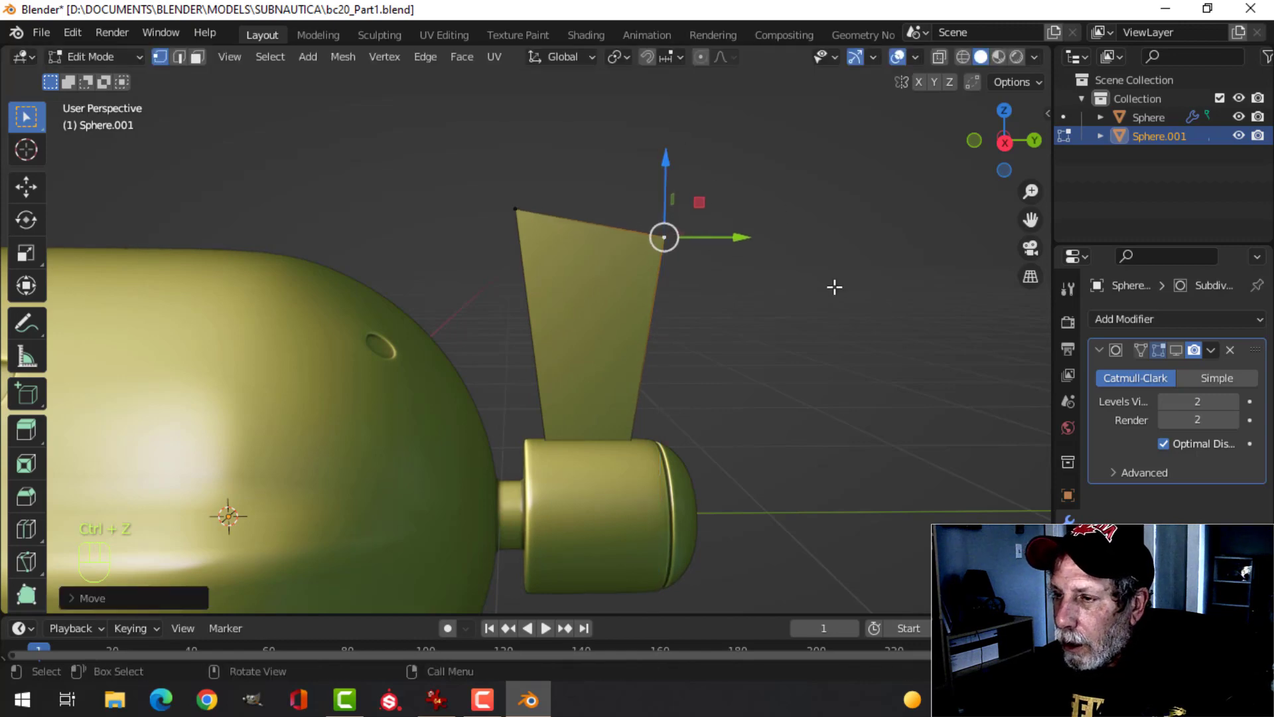
{"action": "key", "text": "a"}
{"action": "middle_click_drag", "start_coordinate": [816, 297], "coordinate": [631, 339]}
- Extrude the blade into a thin slab and recalculate its normals outward
{"action": "key", "text": "e"}
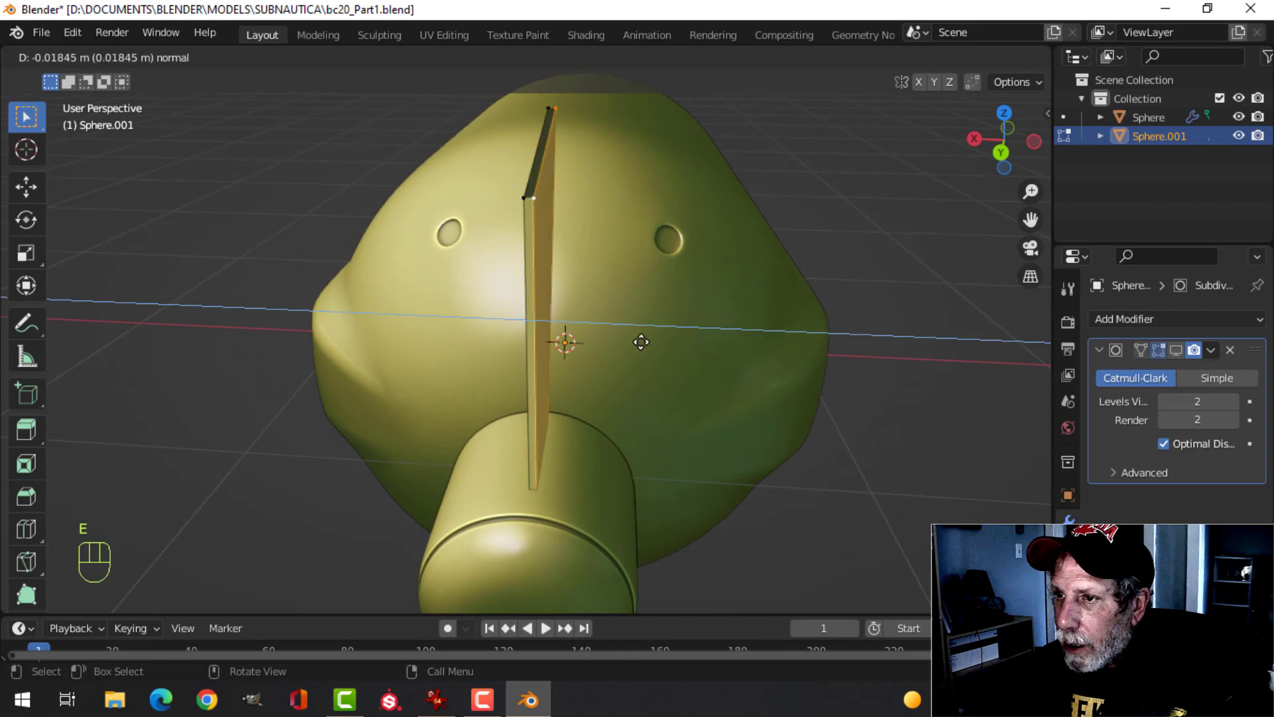
{"action": "left_click", "coordinate": [644, 341]}
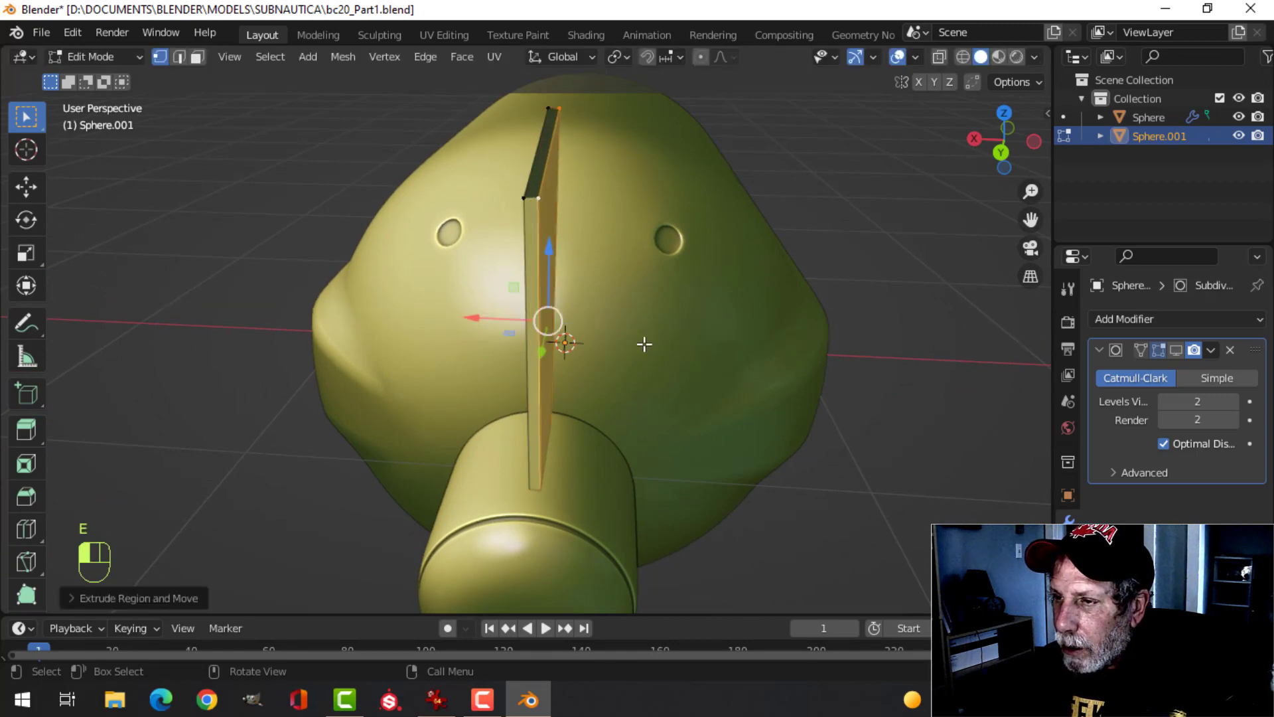
{"action": "middle_click_drag", "start_coordinate": [643, 341], "coordinate": [785, 313]}
{"action": "key", "text": "a"}
{"action": "key", "text": "alt+n"}
{"action": "left_click", "coordinate": [698, 353]}
{"action": "key", "text": "Tab"}
{"action": "scroll", "coordinate": [762, 352], "scroll_direction": "down", "scroll_amount": 3}
{"action": "key", "text": "alt+a"}
- Show the fin smoothed and add two loop cuts across it, one near the top
{"action": "left_click", "coordinate": [584, 296]}
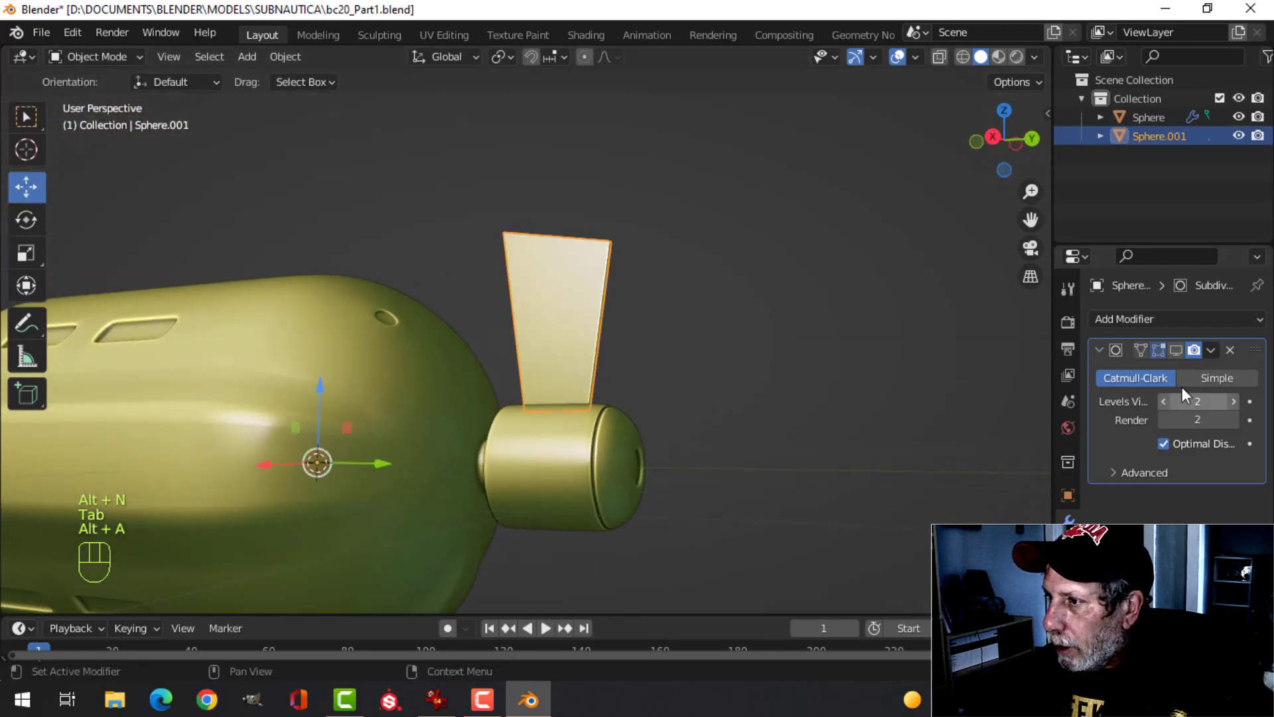
{"action": "left_click", "coordinate": [1179, 350]}
{"action": "key", "text": "Tab"}
{"action": "scroll", "coordinate": [576, 359], "scroll_direction": "up", "scroll_amount": 2}
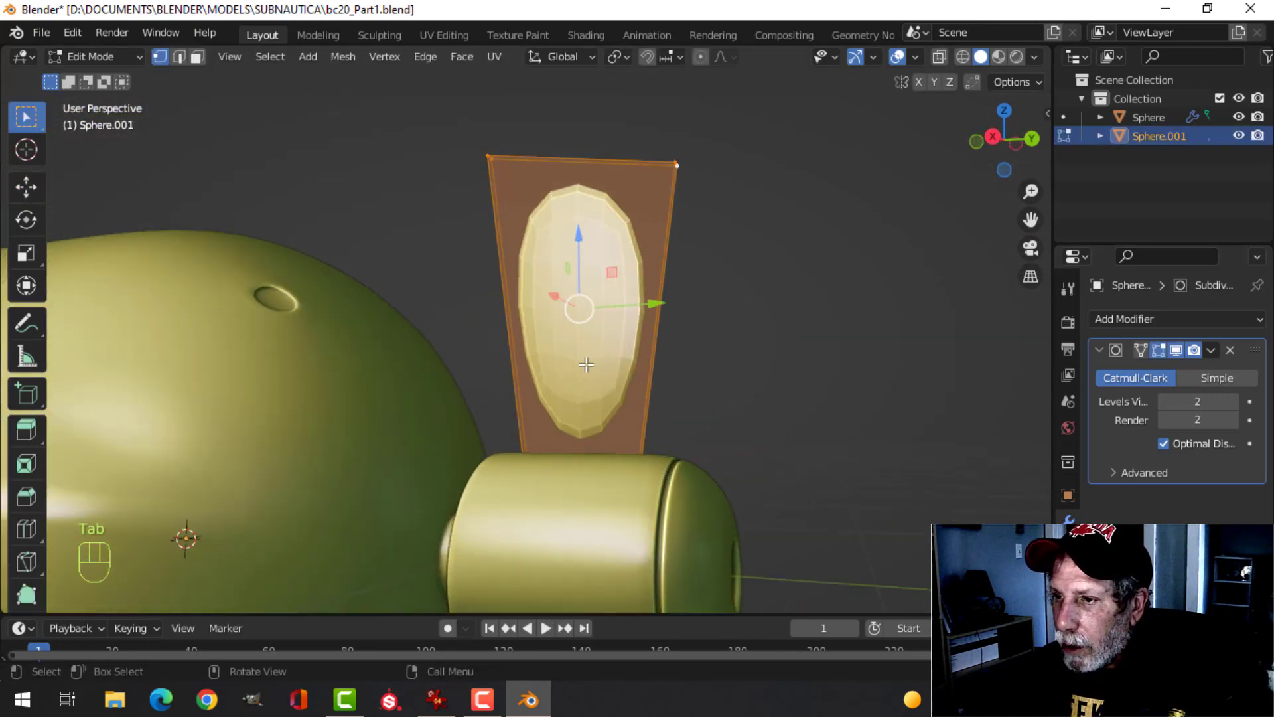
{"action": "key", "text": "ctrl+r"}
{"action": "left_click", "coordinate": [648, 382]}
{"action": "left_click", "coordinate": [657, 381]}
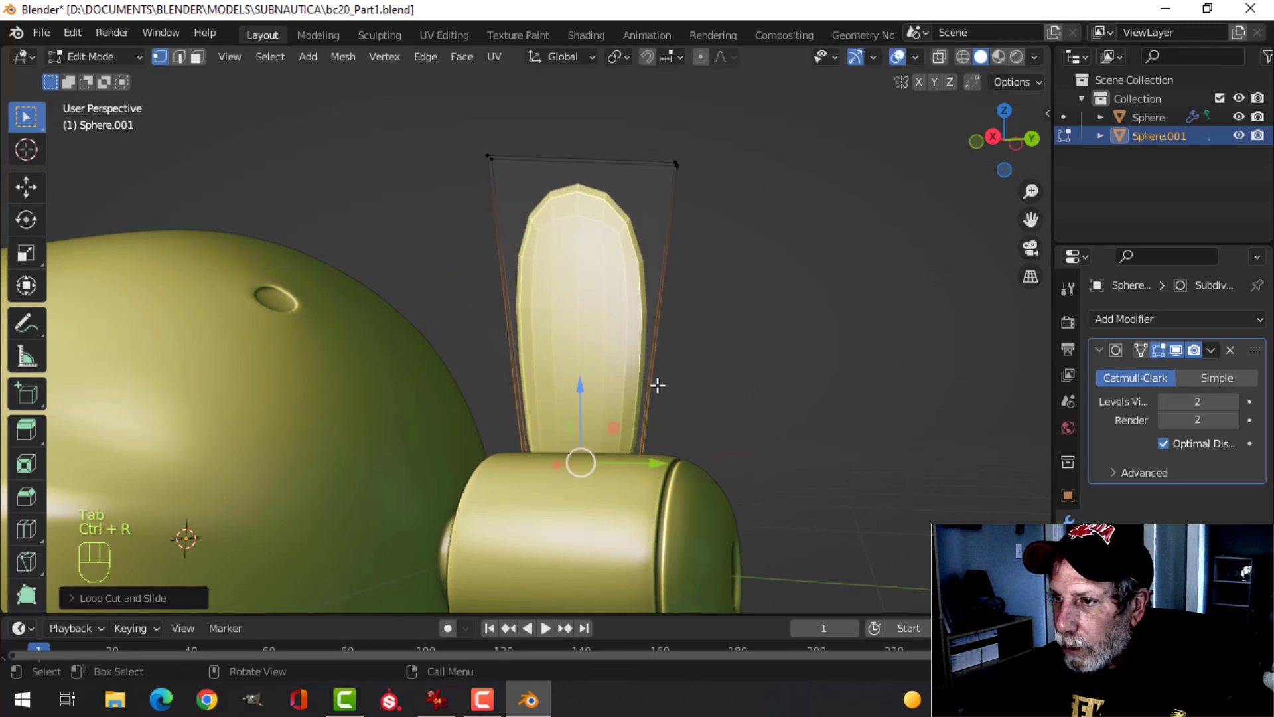
{"action": "key", "text": "ctrl+r"}
{"action": "left_click", "coordinate": [657, 325]}
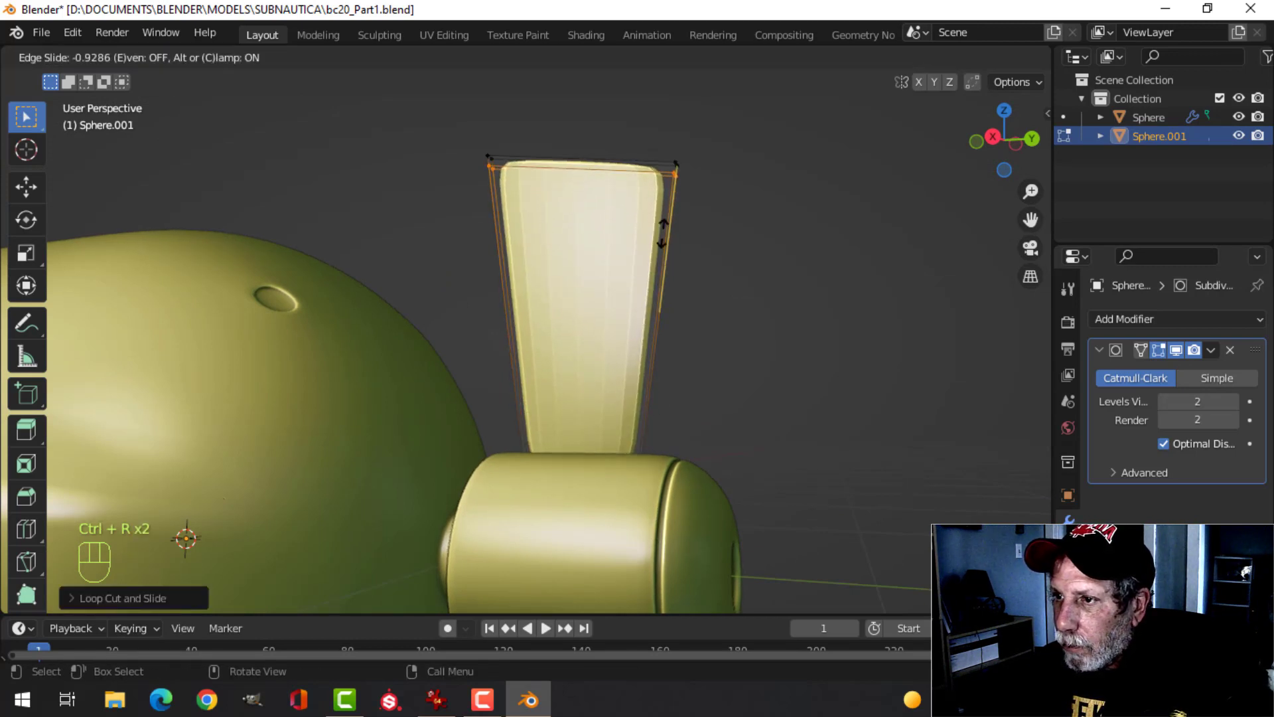
{"action": "left_click", "coordinate": [663, 234]}
- Shade the fin smooth in Object Mode
{"action": "key", "text": "Tab"}
{"action": "right_click", "coordinate": [597, 223]}
{"action": "left_click", "coordinate": [597, 223]}
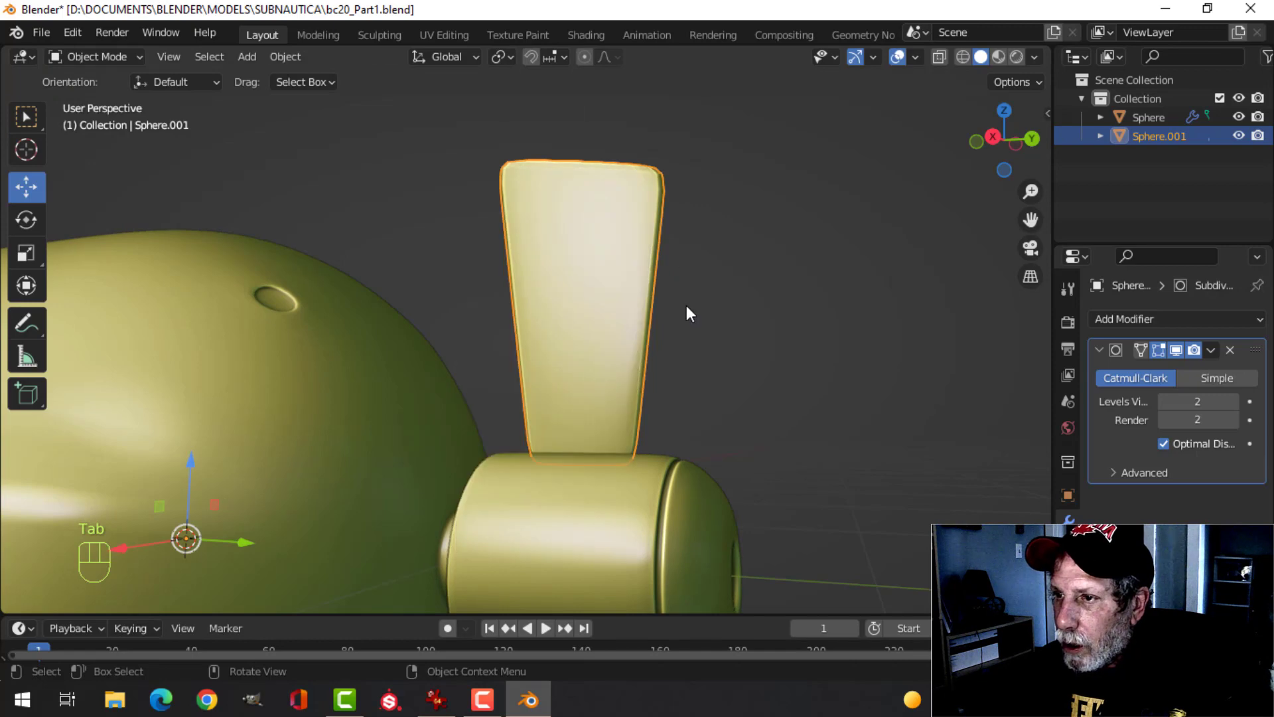
{"action": "key", "text": "alt+a"}
{"action": "middle_click_drag", "start_coordinate": [686, 305], "coordinate": [578, 351]}
{"action": "left_click", "coordinate": [548, 250]}
{"action": "middle_click_drag", "start_coordinate": [549, 273], "coordinate": [563, 331]}
{"action": "scroll", "coordinate": [564, 330], "scroll_direction": "up", "scroll_amount": 2}
{"action": "middle_click_drag", "start_coordinate": [566, 329], "coordinate": [547, 407], "text": "shift"}
- Narrow the fin's top ridge by scaling the grown top-face selection along X
{"action": "key", "text": "Tab"}
{"action": "scroll", "coordinate": [546, 378], "scroll_direction": "up", "scroll_amount": 1}
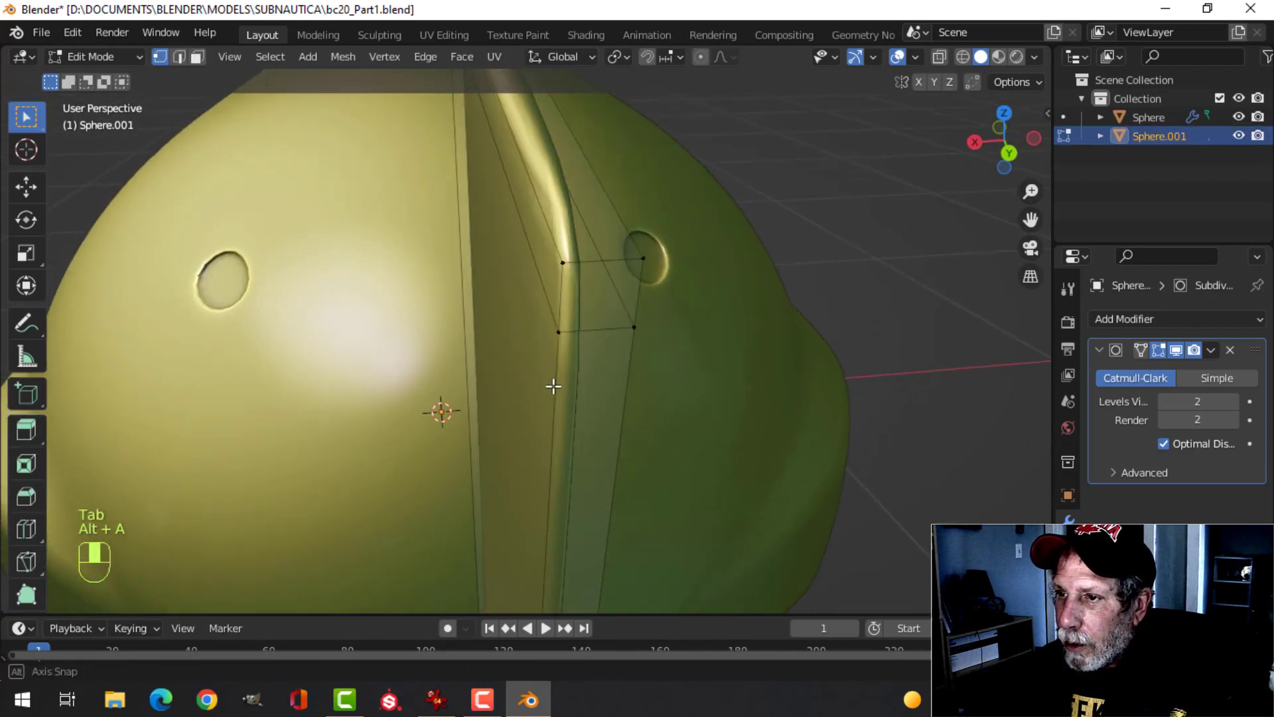
{"action": "left_click", "coordinate": [561, 231]}
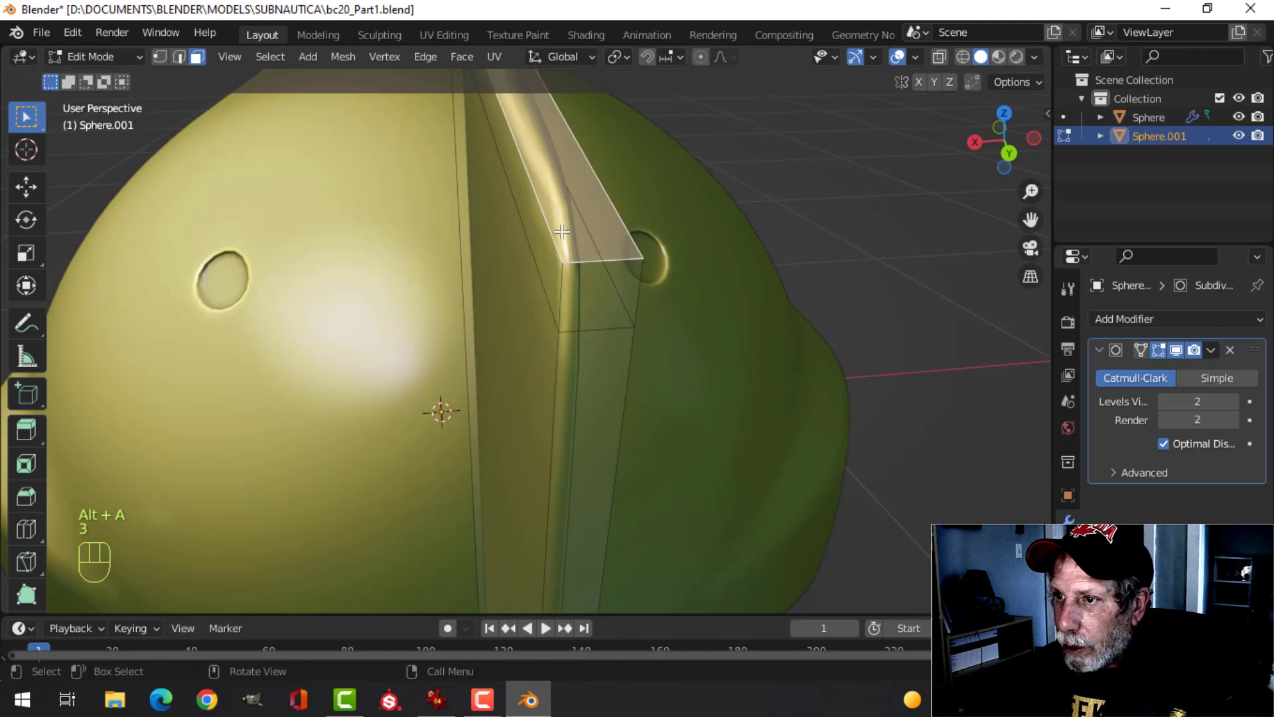
{"action": "key", "text": "ctrl+KP_Add"}
{"action": "scroll", "coordinate": [663, 306], "scroll_direction": "down", "scroll_amount": 5}
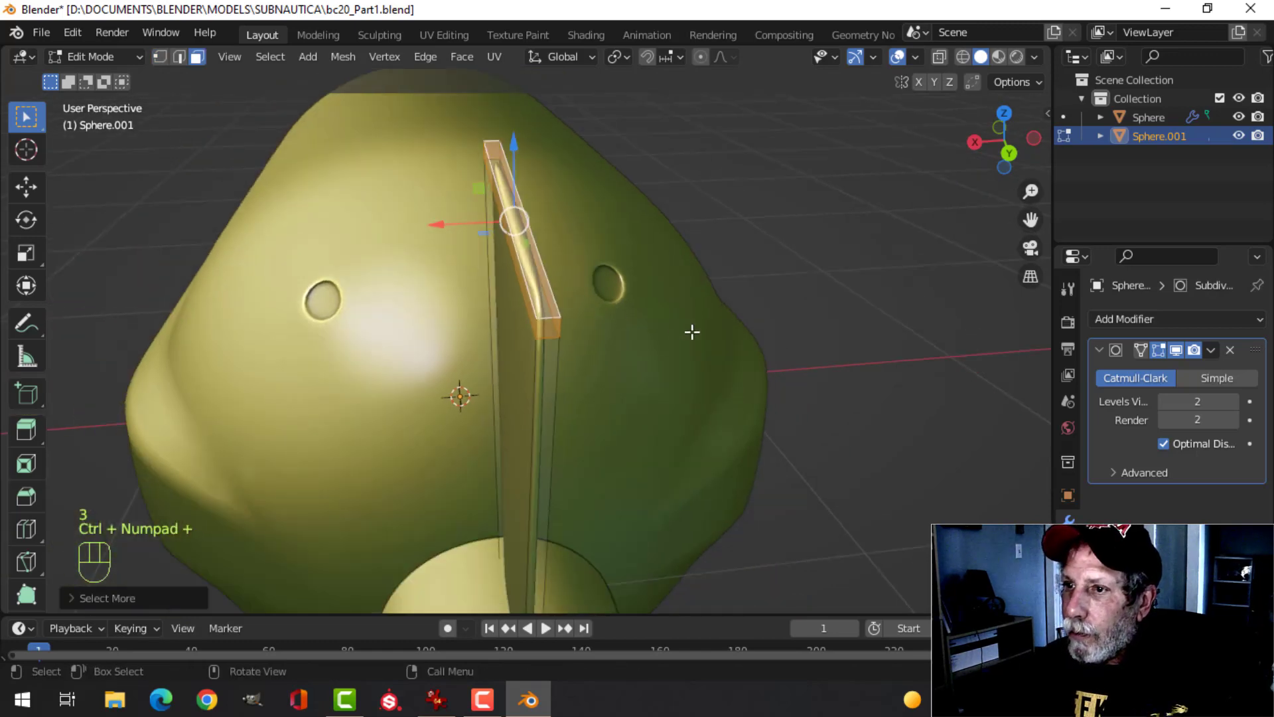
{"action": "key", "text": "s"}
{"action": "key", "text": "x"}
{"action": "left_click", "coordinate": [630, 339]}
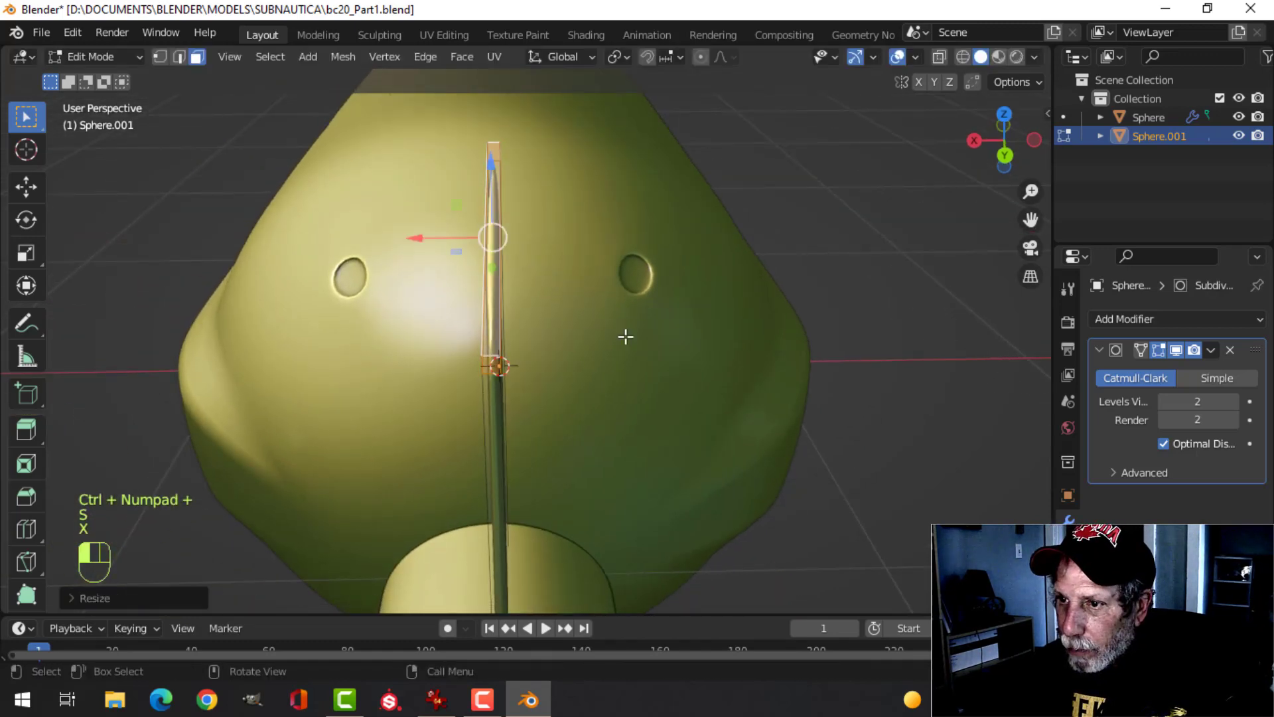
{"action": "middle_click_drag", "start_coordinate": [626, 336], "coordinate": [583, 336]}
{"action": "key", "text": "alt+a"}
- Add a loop cut along the fin's length and bevel it
{"action": "scroll", "coordinate": [524, 259], "scroll_direction": "up", "scroll_amount": 3}
{"action": "key", "text": "ctrl+r"}
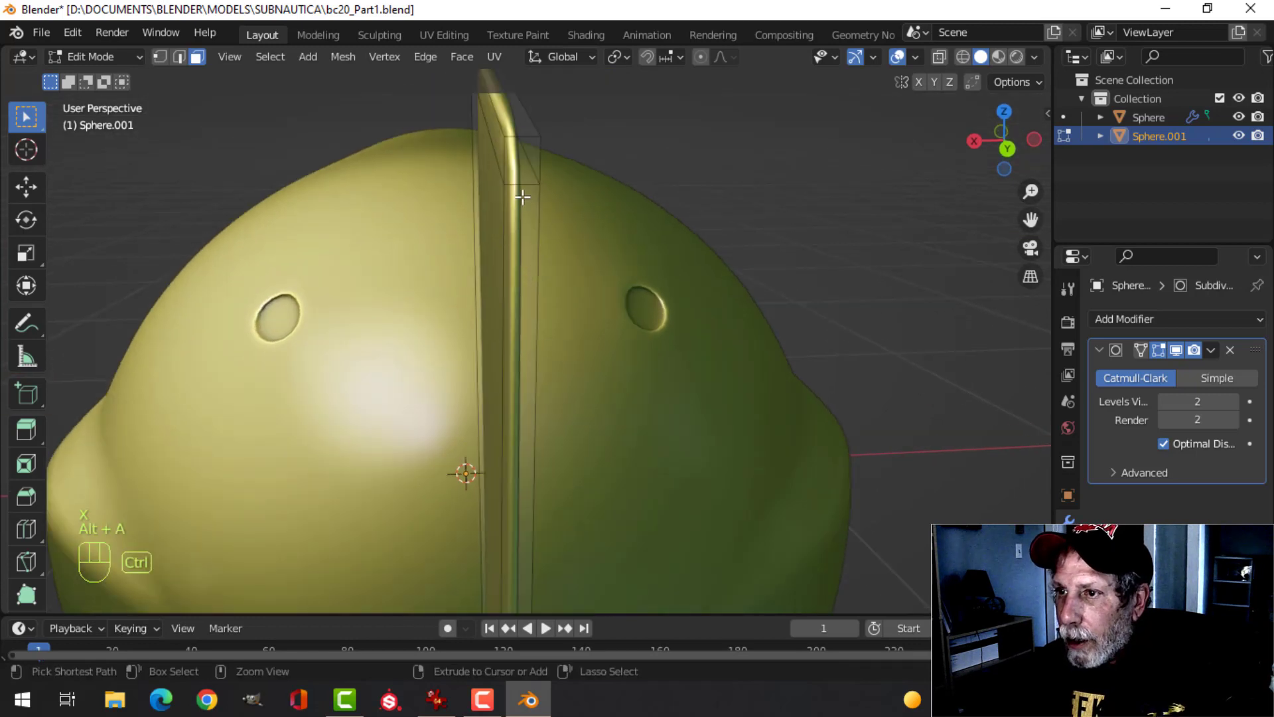
{"action": "left_click", "coordinate": [521, 196]}
{"action": "left_click", "coordinate": [521, 196]}
{"action": "key", "text": "ctrl+b"}
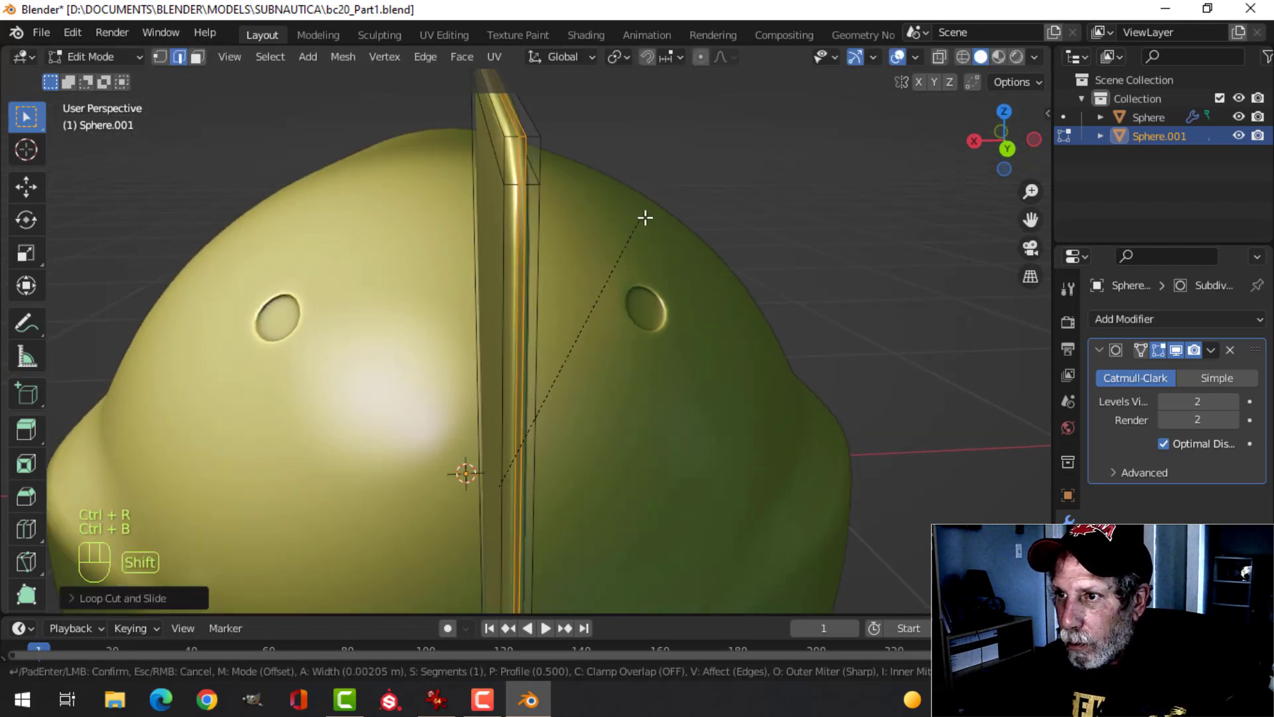
{"action": "left_click", "coordinate": [668, 199]}
{"action": "key", "text": "Tab"}
{"action": "scroll", "coordinate": [548, 285], "scroll_direction": "down", "scroll_amount": 2}
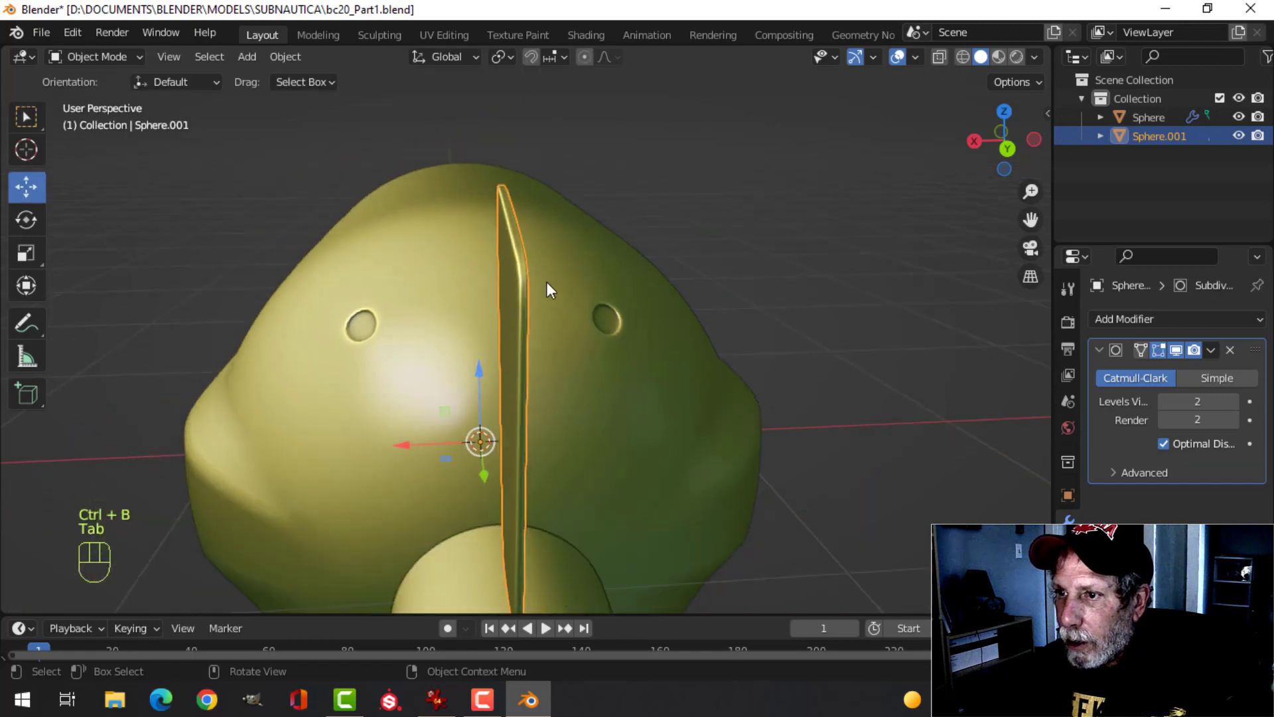
{"action": "middle_click_drag", "start_coordinate": [548, 285], "coordinate": [694, 269]}
{"action": "key", "text": "alt+a"}
- Raise the fin's Subdivision modifier Levels Viewport to 3
{"action": "left_click", "coordinate": [694, 271]}
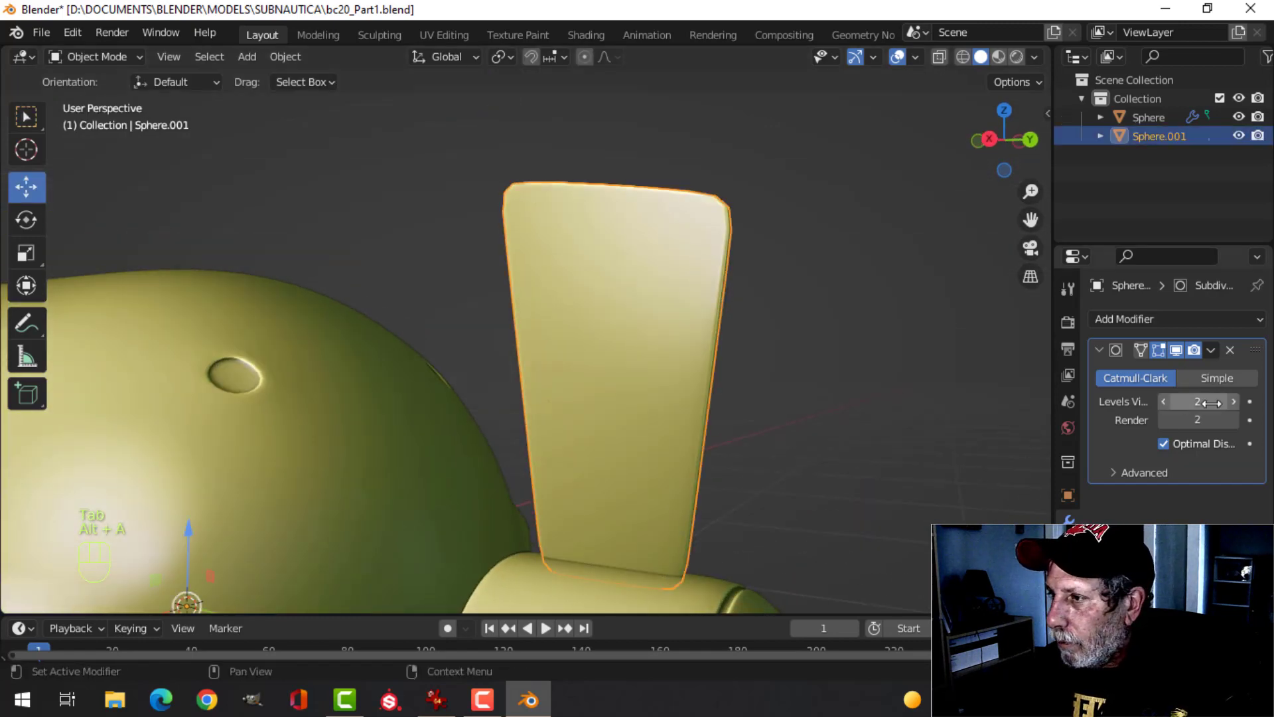
{"action": "left_click", "coordinate": [1235, 401]}
{"action": "scroll", "coordinate": [657, 405], "scroll_direction": "down", "scroll_amount": 3}
{"action": "key", "text": "alt+a"}
- In side wireframe view, box-select the fin's bottom edge and scale it to about 0.74
{"action": "middle_click_drag", "start_coordinate": [661, 415], "coordinate": [581, 388]}
{"action": "left_click", "coordinate": [582, 390]}
{"action": "key", "text": "Tab"}
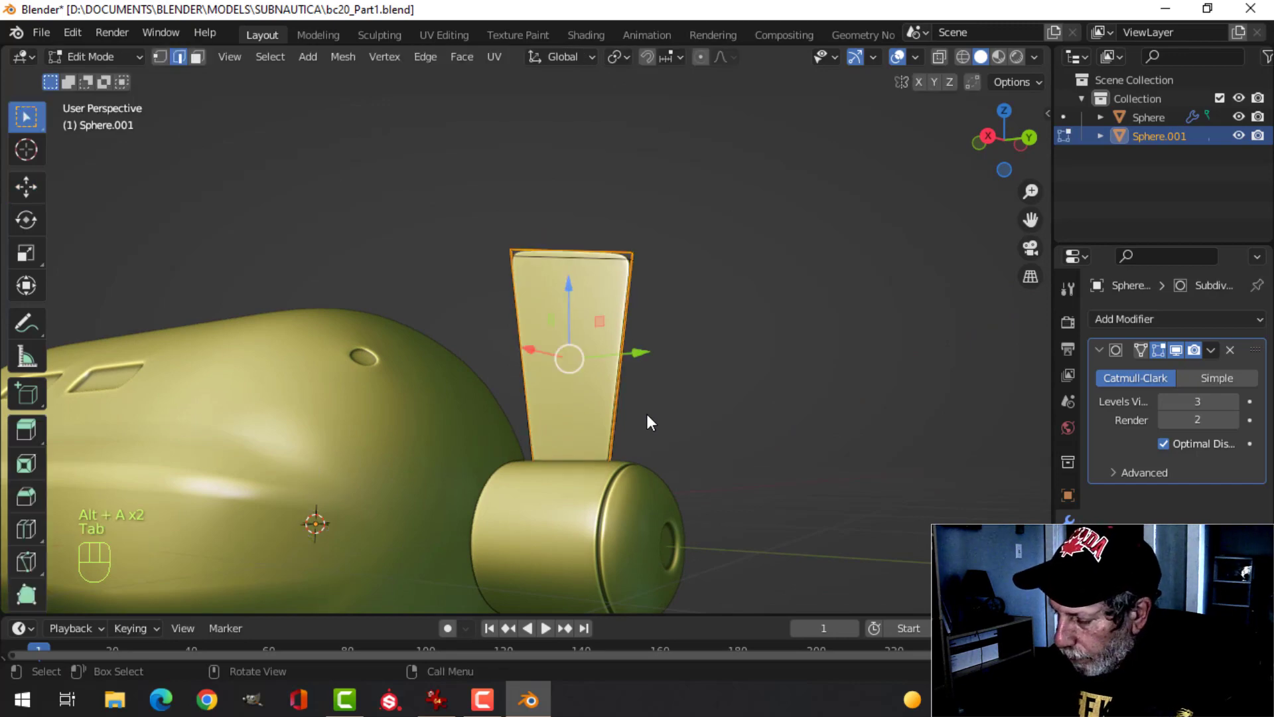
{"action": "key", "text": "KP_3"}
{"action": "key", "text": "z"}
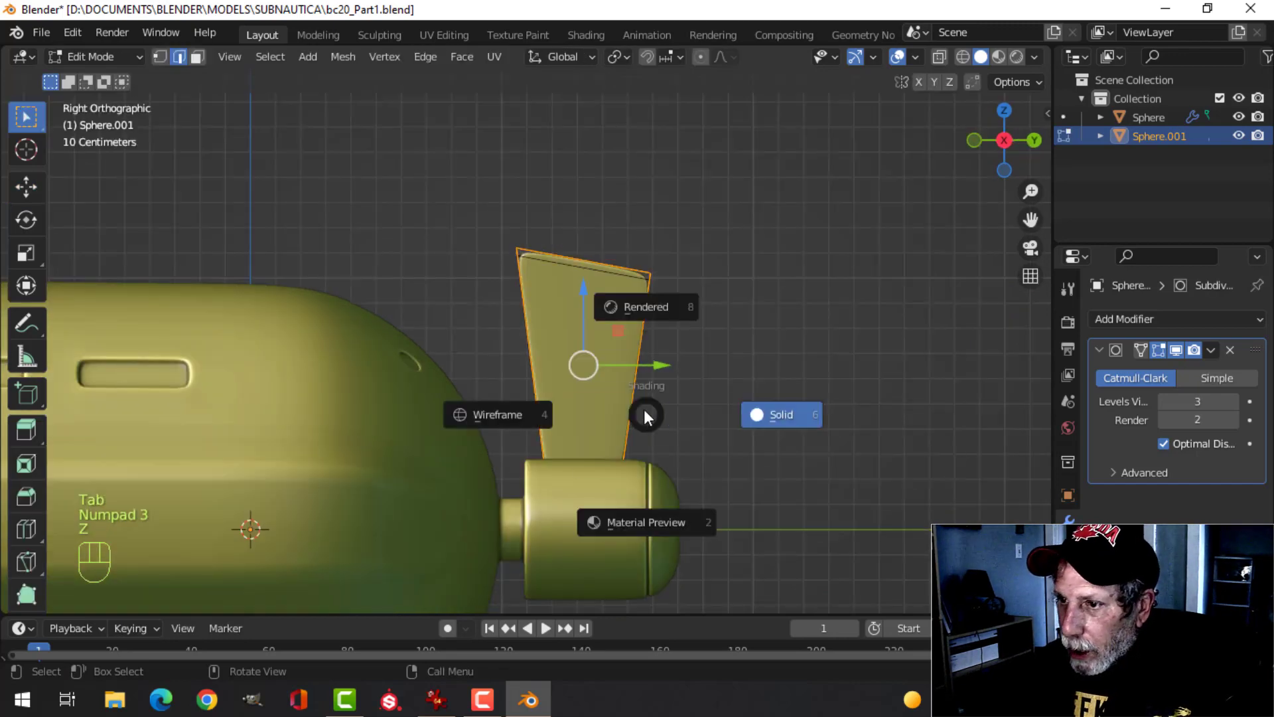
{"action": "left_click", "coordinate": [499, 418]}
{"action": "key", "text": "alt+a"}
{"action": "key", "text": "b"}
{"action": "left_click_drag", "start_coordinate": [506, 392], "coordinate": [720, 529]}
{"action": "key", "text": "s"}
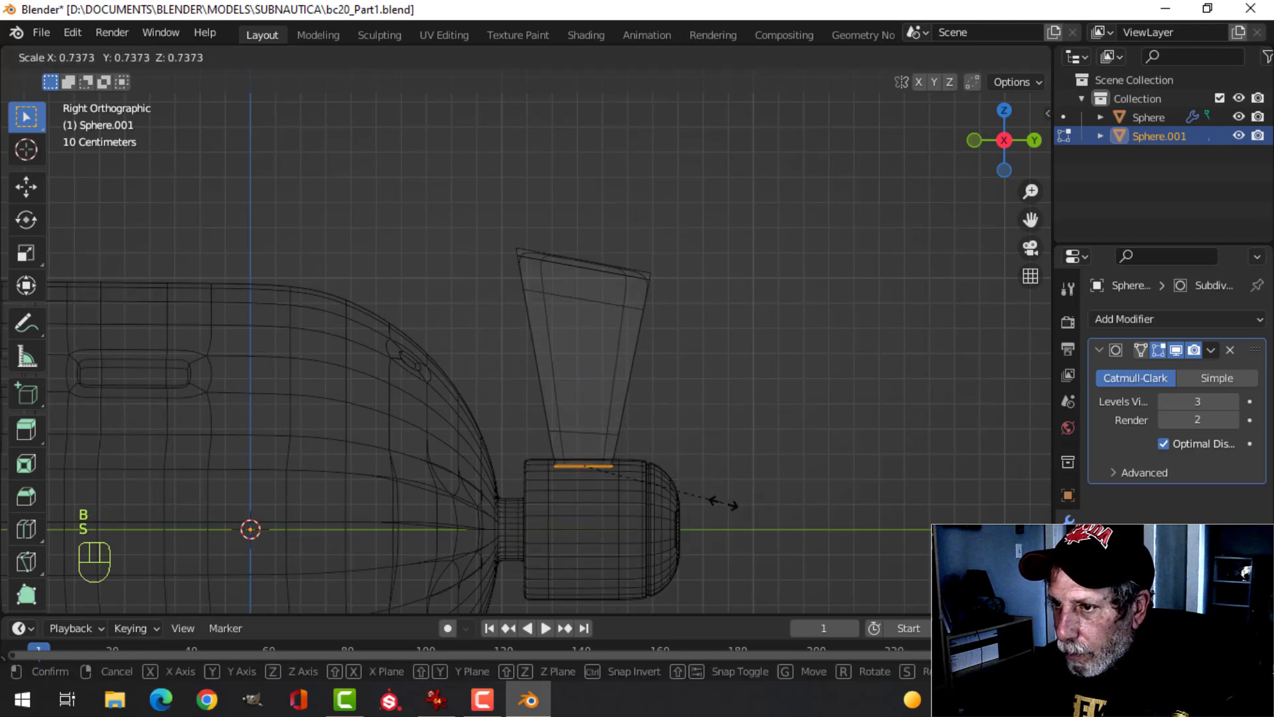
{"action": "left_click", "coordinate": [717, 504]}
- Return to solid shading and Object Mode, then reselect the fin
{"action": "key", "text": "alt+a"}
{"action": "key", "text": "z"}
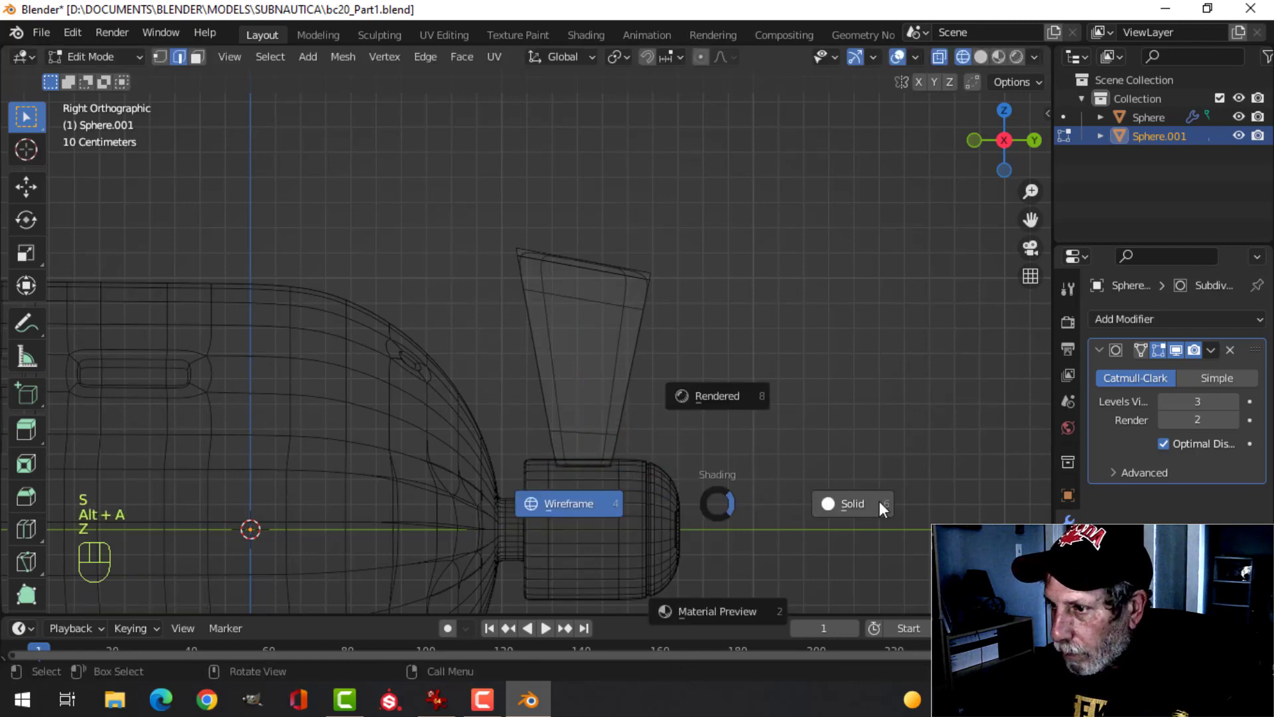
{"action": "left_click", "coordinate": [877, 502]}
{"action": "key", "text": "Tab"}
{"action": "key", "text": "alt+a"}
{"action": "middle_click_drag", "start_coordinate": [803, 460], "coordinate": [553, 357]}
{"action": "left_click", "coordinate": [552, 357]}
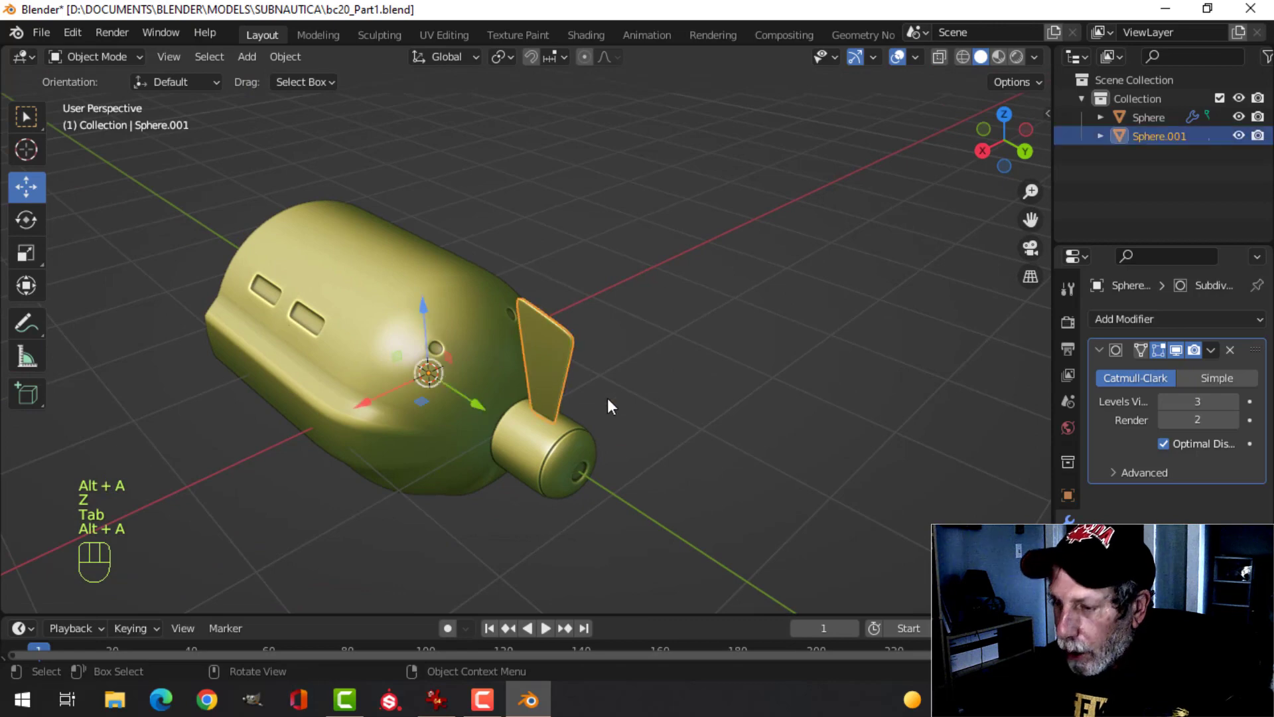
- Select the entire fin mesh in Edit Mode from the top orthographic view
{"action": "key", "text": "KP_4"}
{"action": "key", "text": "KP_7"}
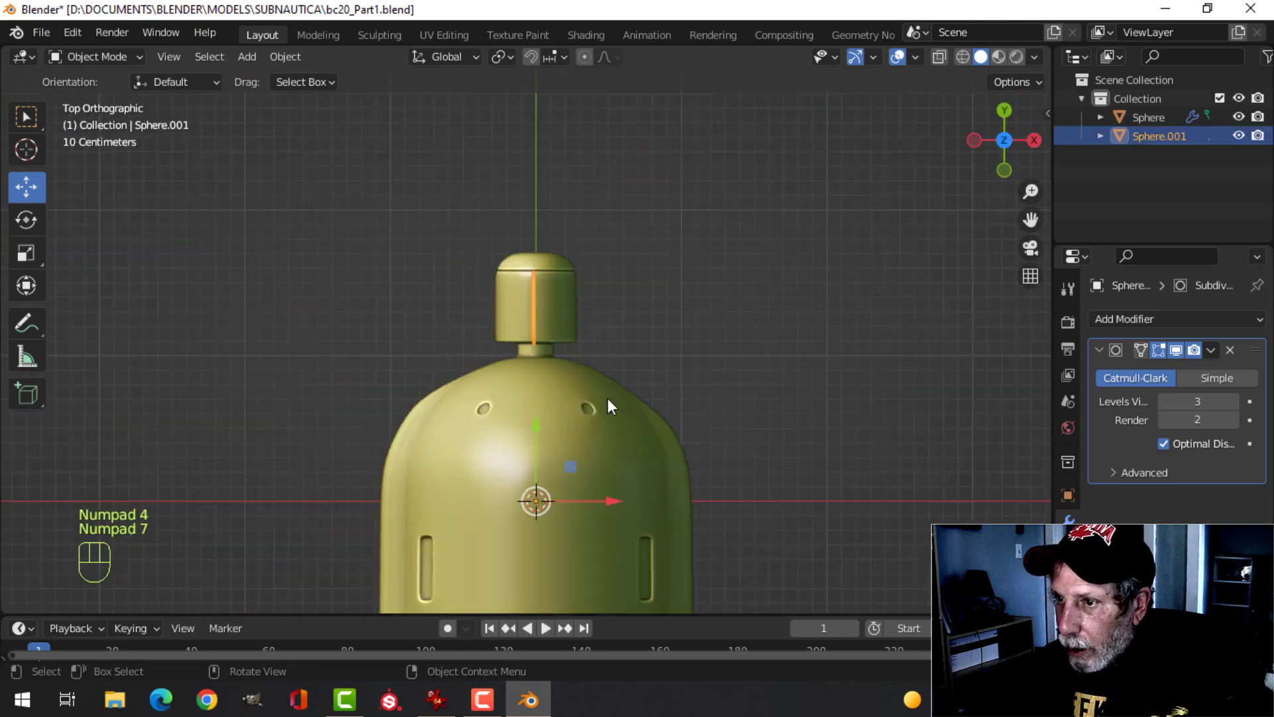
{"action": "key", "text": "Tab"}
{"action": "key", "text": "a"}
{"action": "scroll", "coordinate": [605, 336], "scroll_direction": "up", "scroll_amount": 4}
{"action": "middle_click_drag", "start_coordinate": [775, 319], "coordinate": [786, 409]}
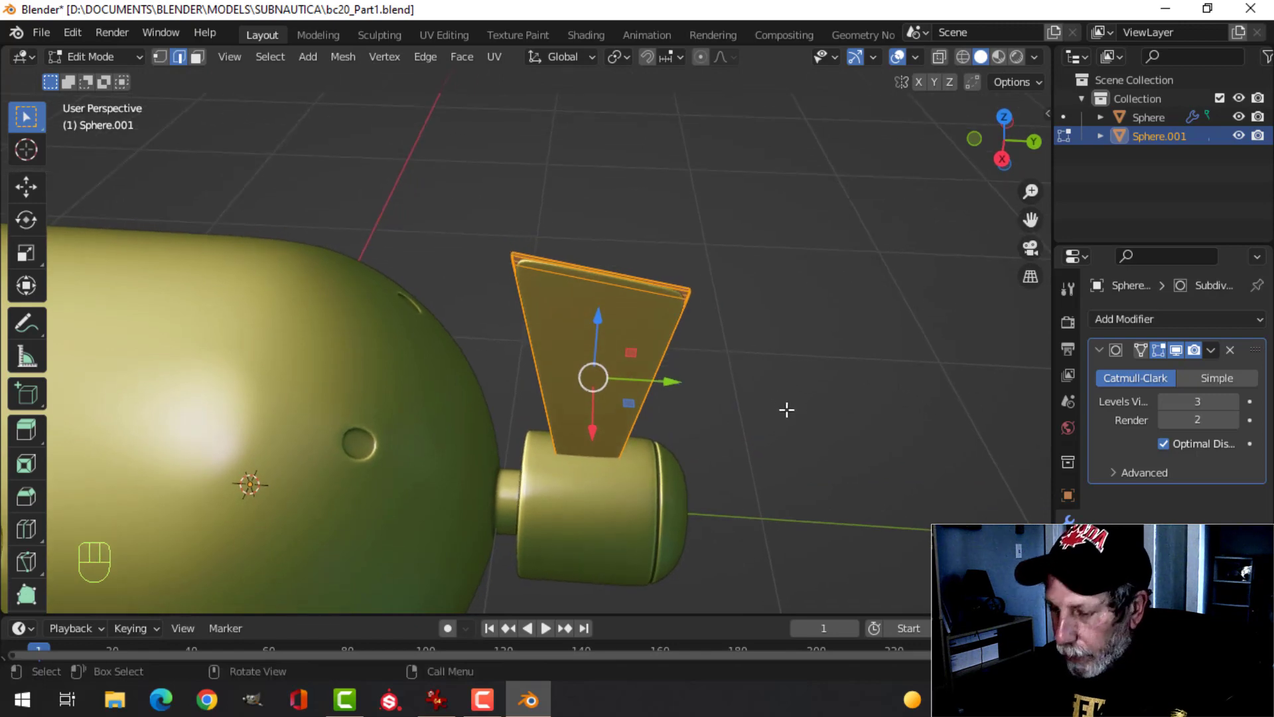
- Rotate the fin about 14° around the Z axis in top view
{"action": "key", "text": "KP_7"}
{"action": "key", "text": "r"}
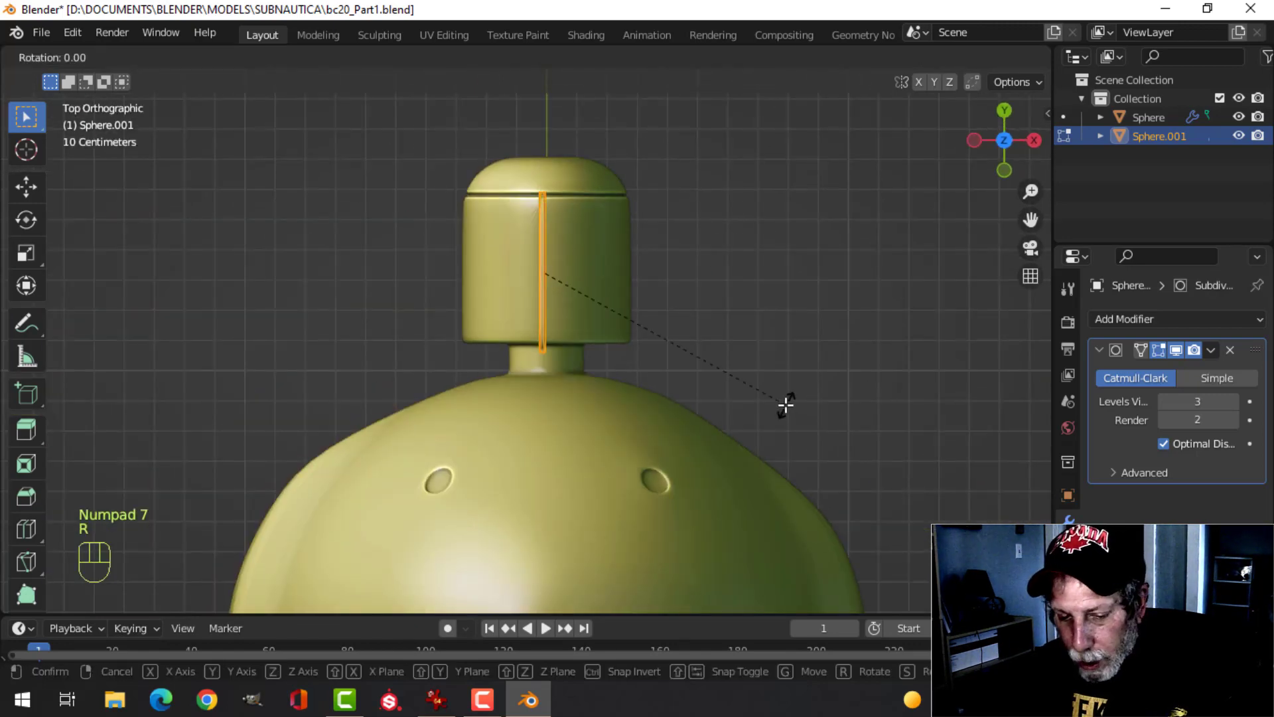
{"action": "key", "text": "z"}
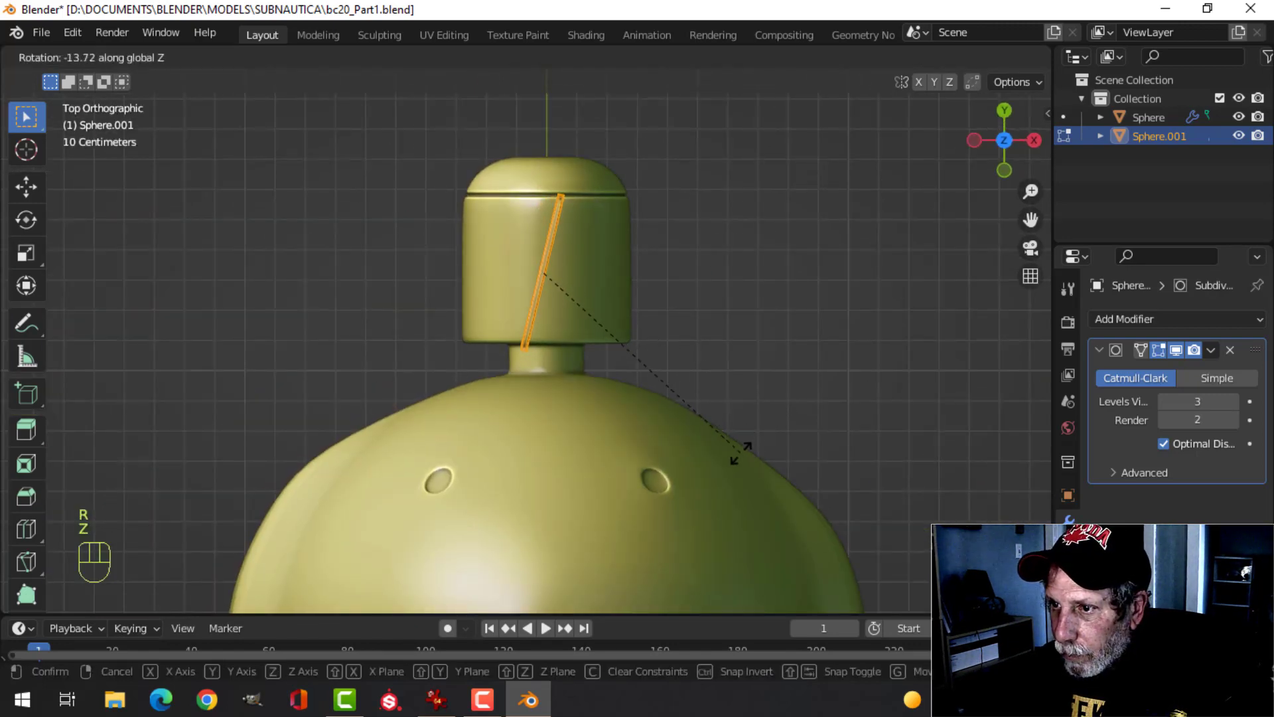
{"action": "left_click", "coordinate": [739, 450]}
{"action": "mouse_move", "coordinate": [740, 446]}
{"action": "middle_mouse_down"}
{"action": "mouse_move", "coordinate": [754, 381]}
{"action": "mouse_move", "coordinate": [770, 367]}
{"action": "mouse_move", "coordinate": [714, 378]}
{"action": "mouse_move", "coordinate": [709, 416]}
{"action": "mouse_move", "coordinate": [729, 437]}
{"action": "middle_mouse_up"}
- Move the whole fin slightly along the Y axis over the hub
{"action": "key", "text": "alt+a"}
{"action": "key", "text": "a"}
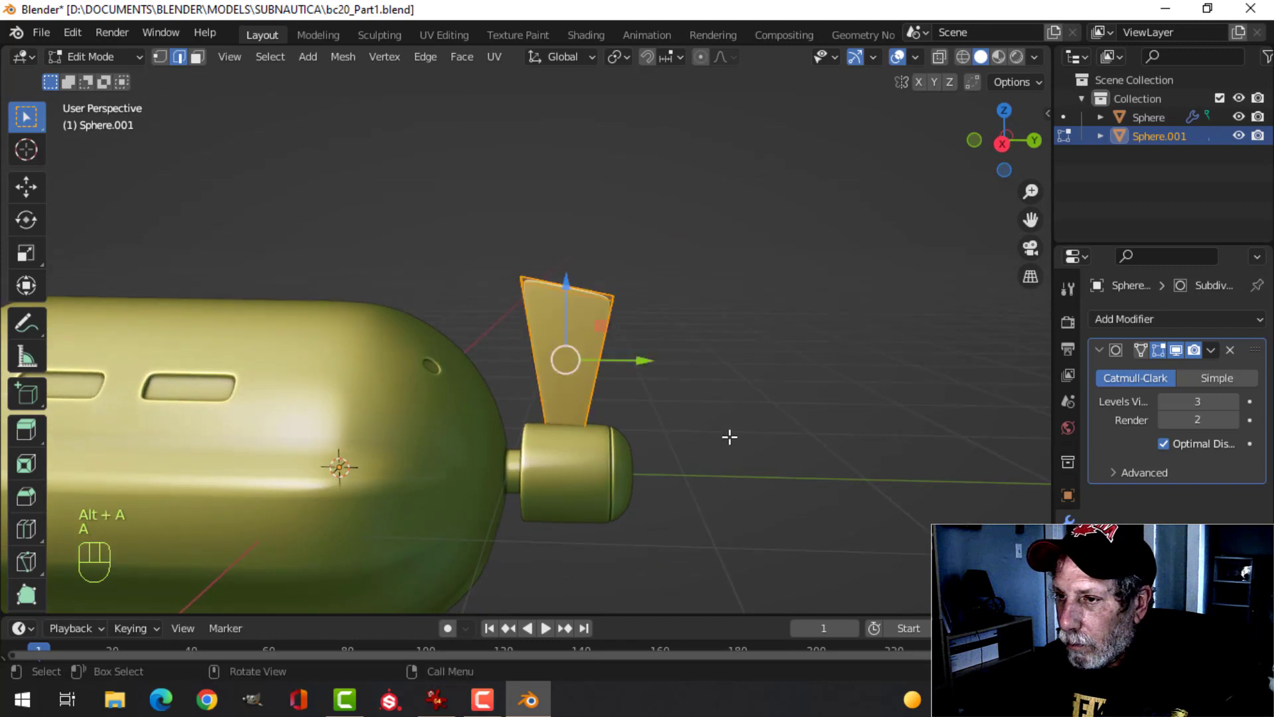
{"action": "left_click_drag", "start_coordinate": [650, 369], "coordinate": [649, 362]}
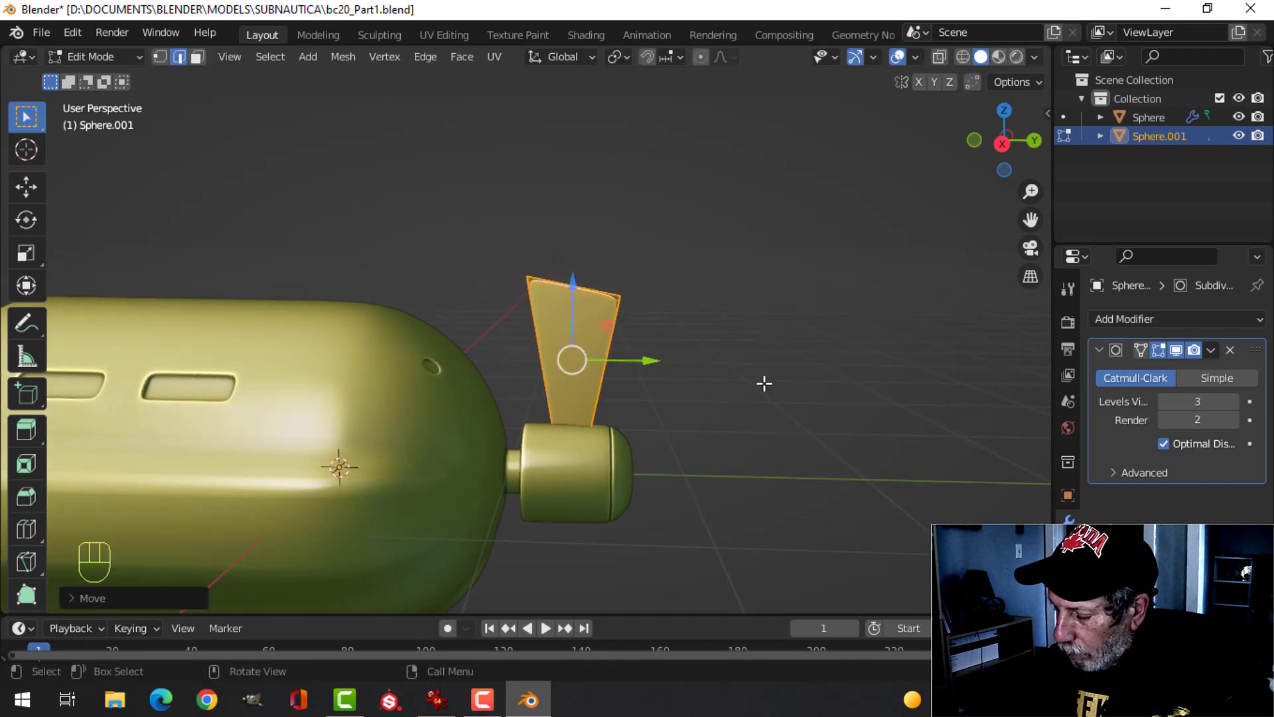
{"action": "key", "text": "ctrl+KP_1"}
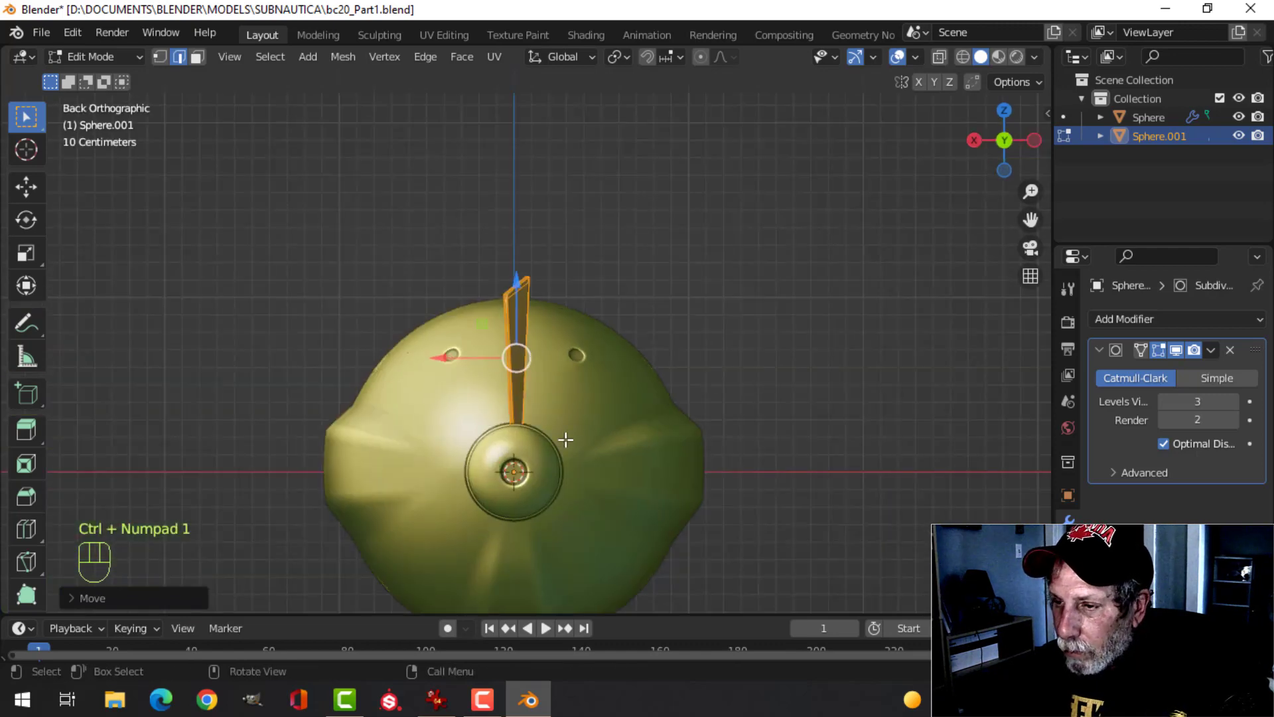
- Save the file as bc20_Part1.blend
{"action": "key", "text": "alt+a"}
{"action": "middle_click_drag", "start_coordinate": [584, 427], "coordinate": [611, 398], "text": "shift"}
{"action": "scroll", "coordinate": [611, 401], "scroll_direction": "up", "scroll_amount": 3}
{"action": "key", "text": "a"}
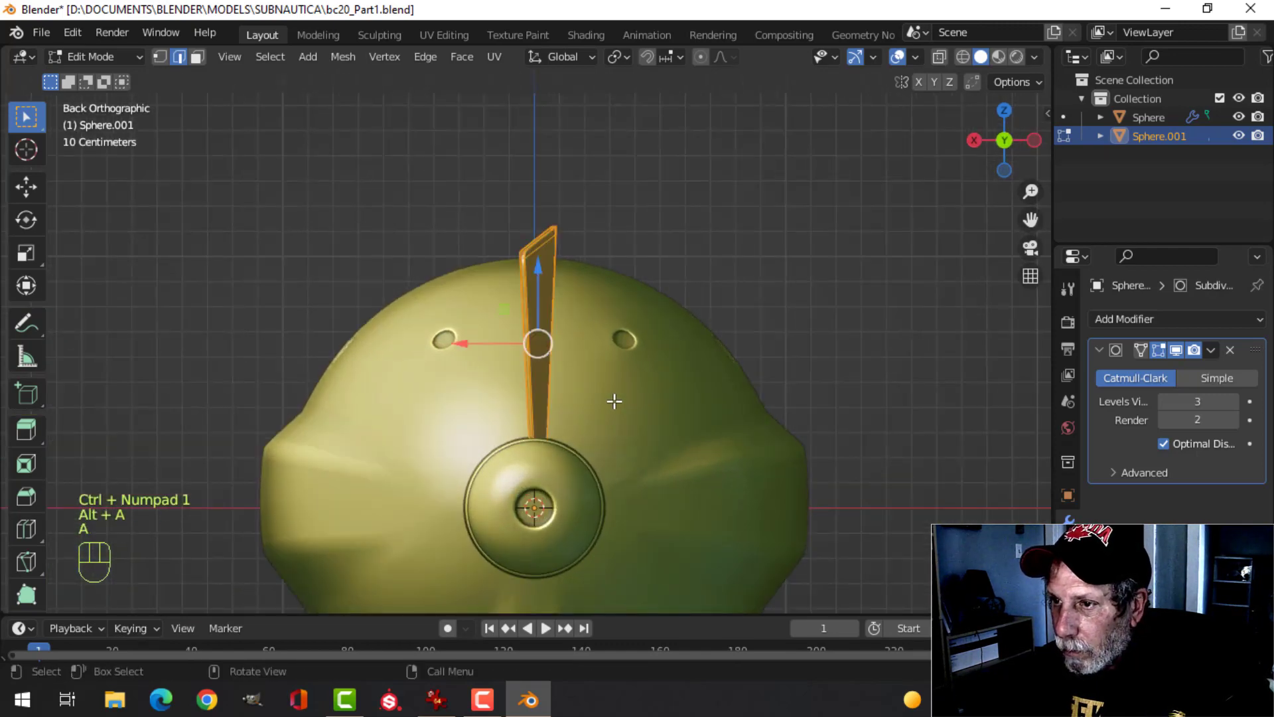
{"action": "scroll", "coordinate": [614, 401], "scroll_direction": "down", "scroll_amount": 1}
{"action": "key", "text": "ctrl+s"}
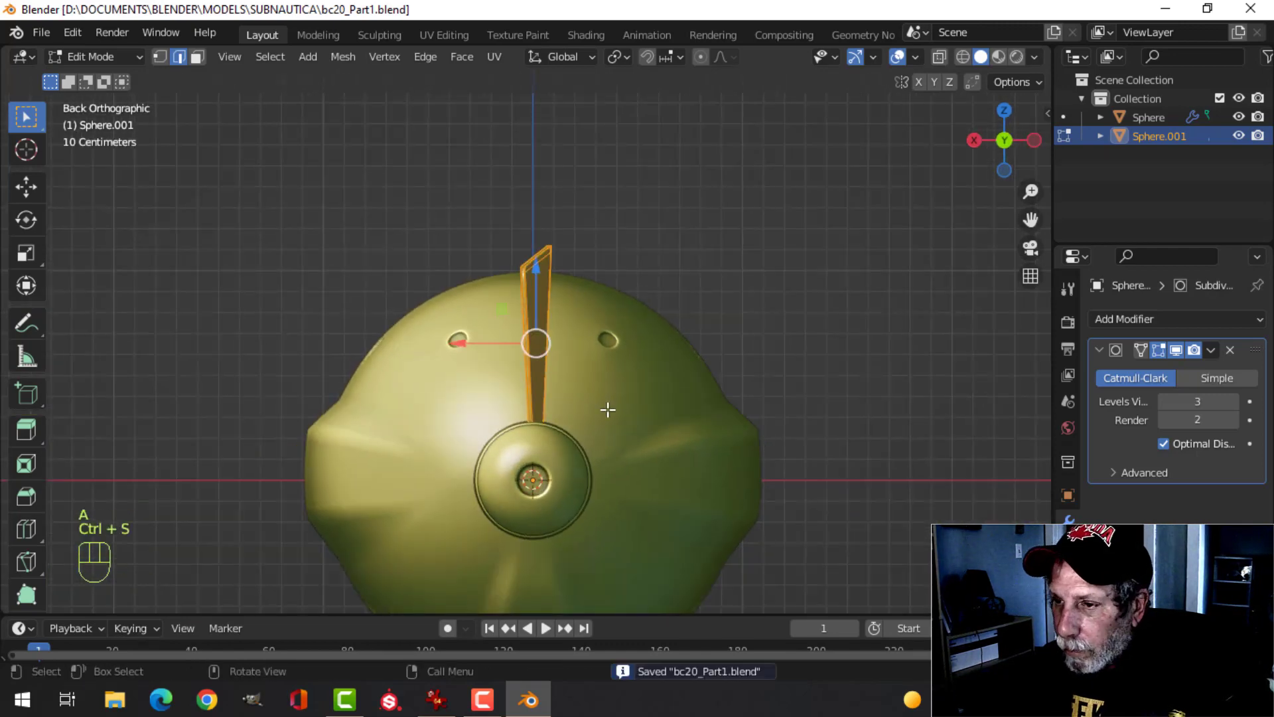
{"action": "scroll", "coordinate": [607, 408], "scroll_direction": "down", "scroll_amount": 1}
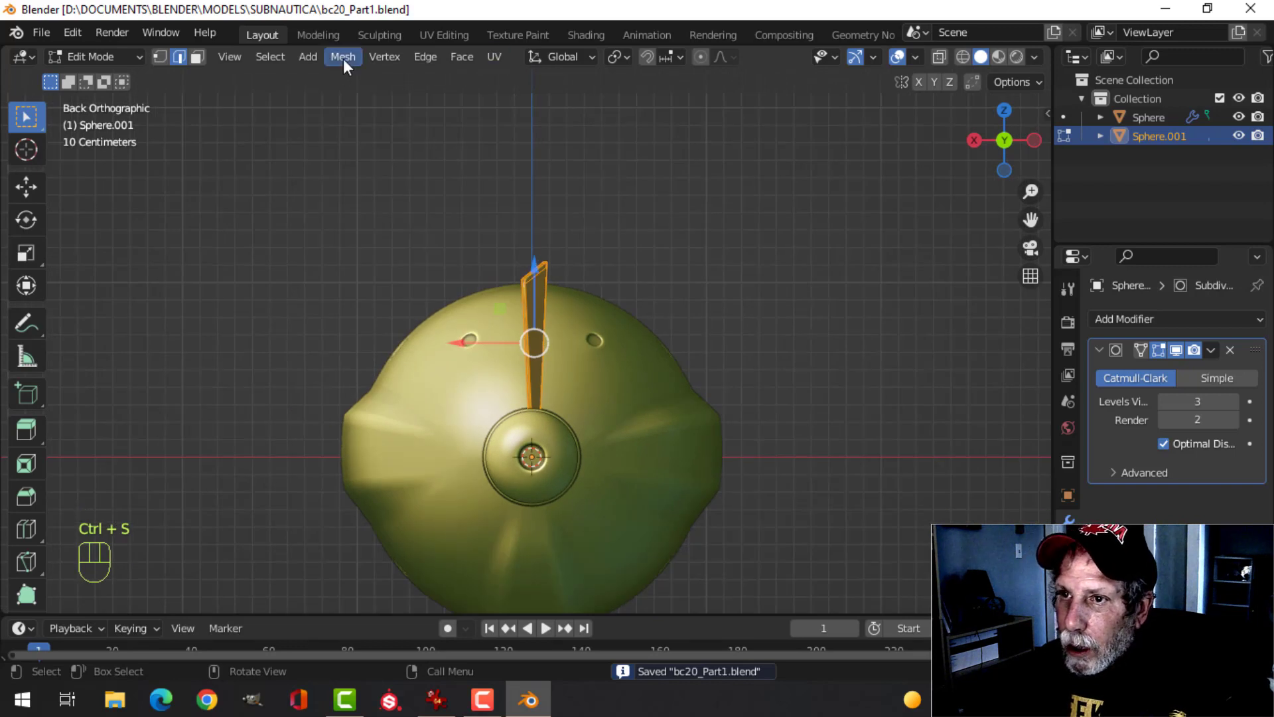
- Set the fin's origin to the 3D cursor, then select the whole fin mesh in Edit Mode
{"action": "key", "text": "Tab"}
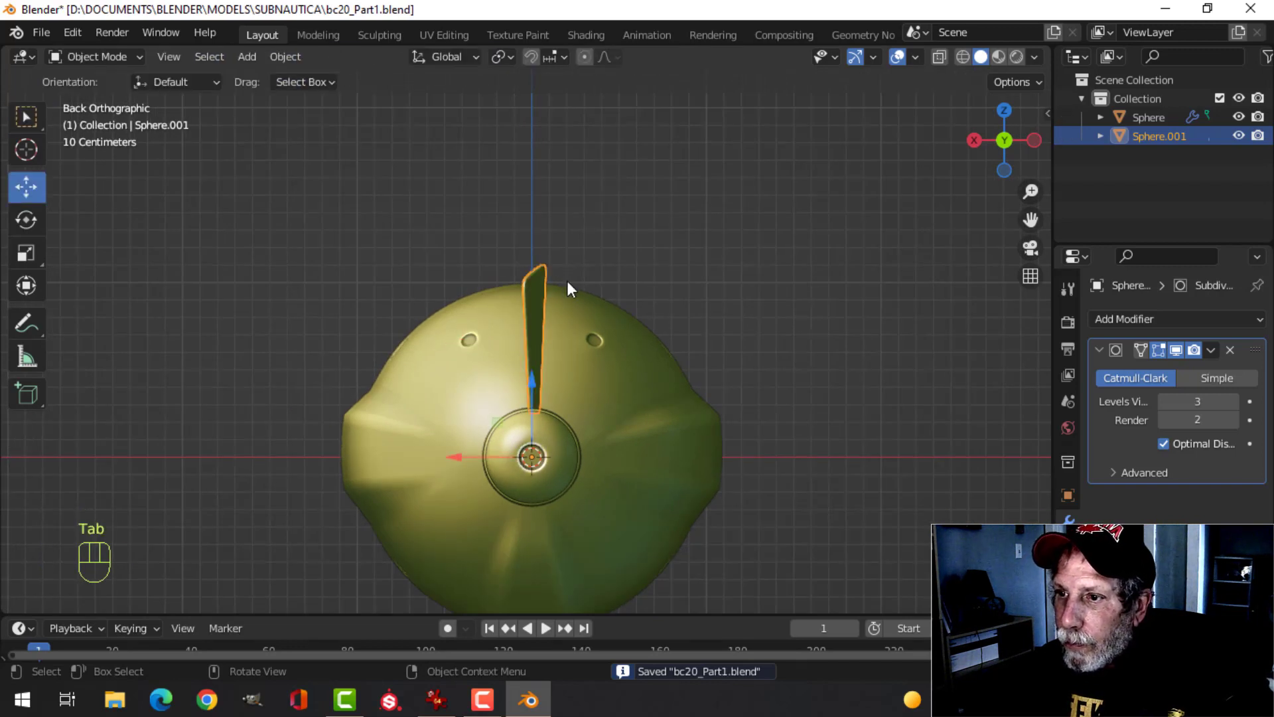
{"action": "left_click", "coordinate": [296, 56]}
{"action": "mouse_move", "coordinate": [325, 97]}
{"action": "left_click", "coordinate": [464, 137]}
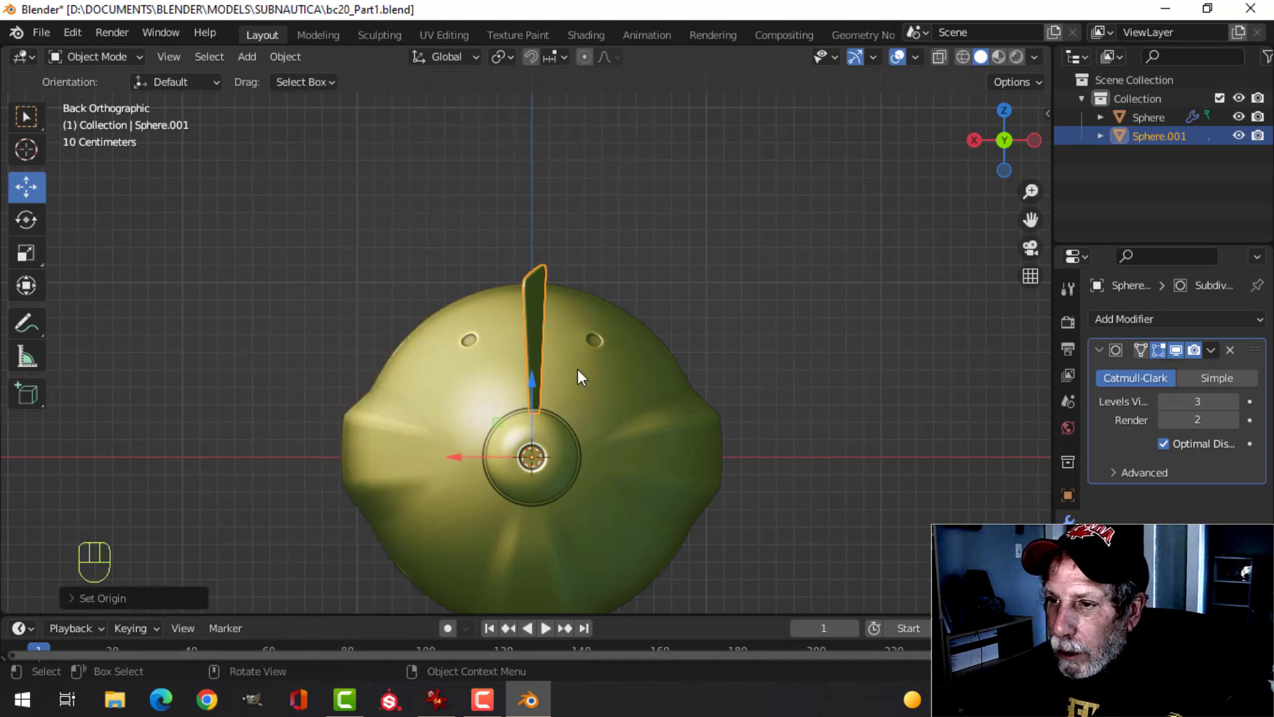
{"action": "key", "text": "Tab"}
{"action": "key", "text": "a"}
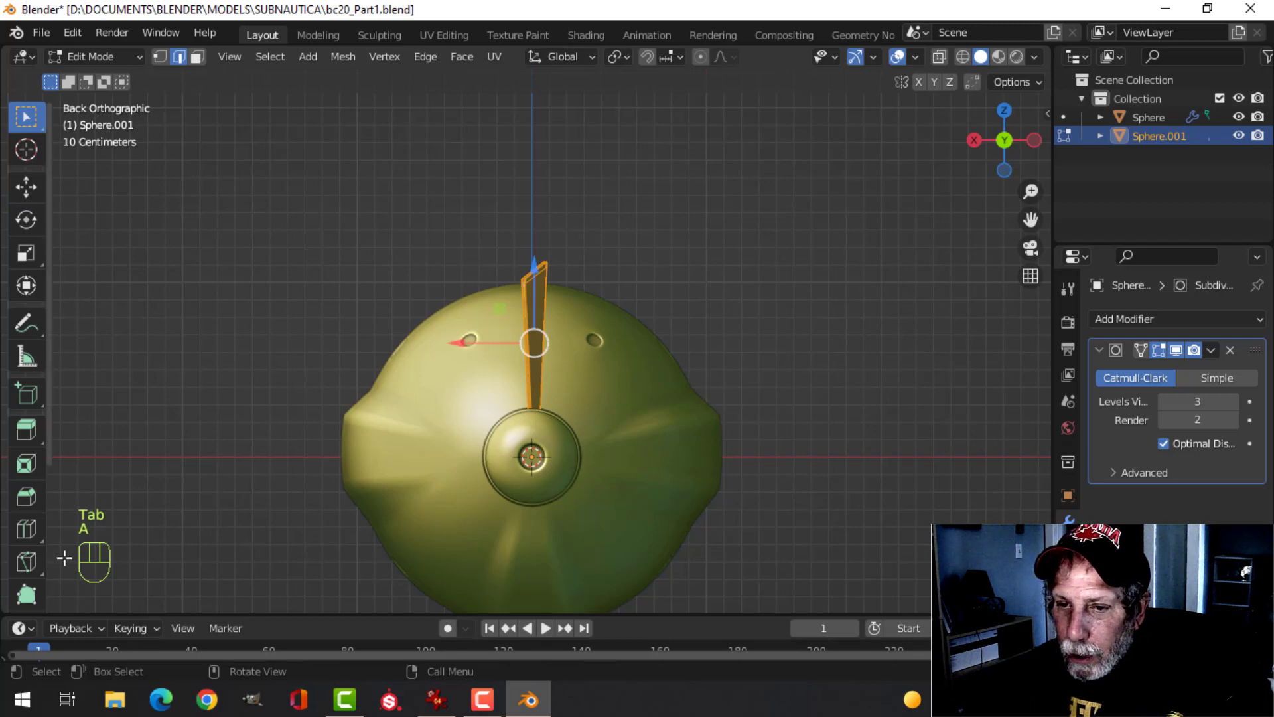
{"action": "scroll", "coordinate": [37, 537], "scroll_direction": "down", "scroll_amount": 5}
- Spin the fin around the Y axis with a 360° angle and 5 steps
{"action": "left_click", "coordinate": [26, 477]}
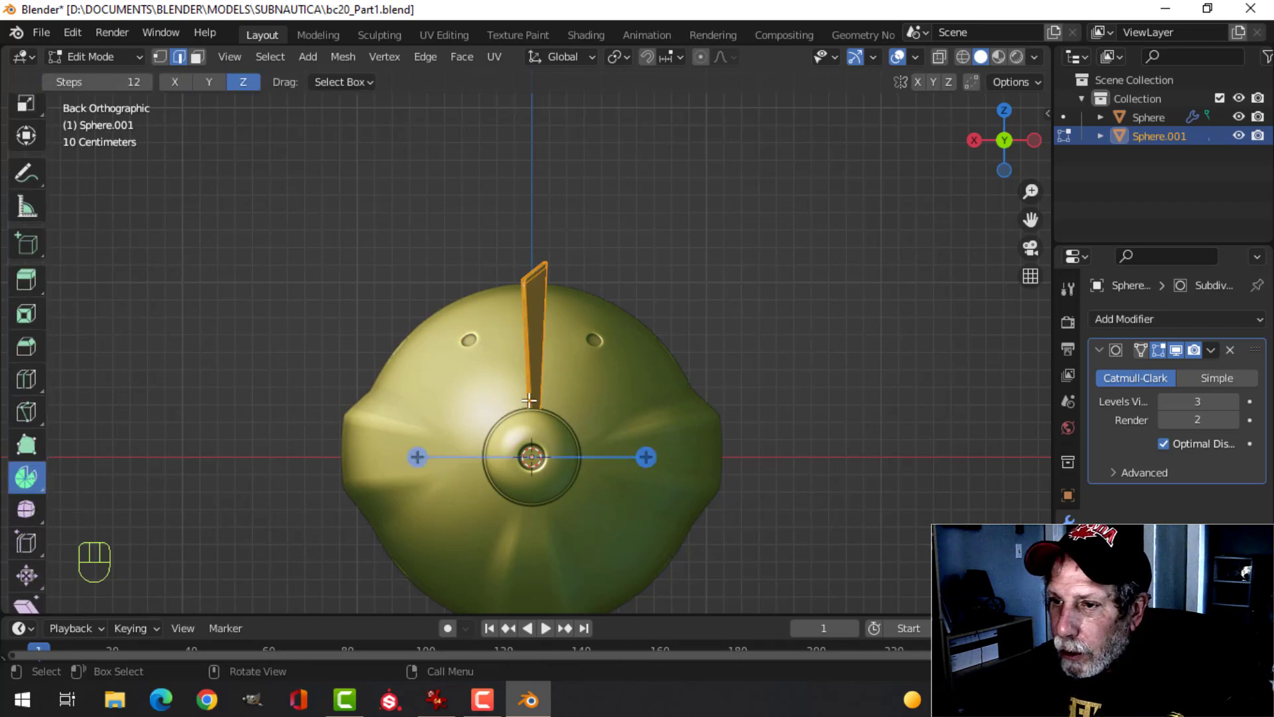
{"action": "left_click", "coordinate": [207, 81]}
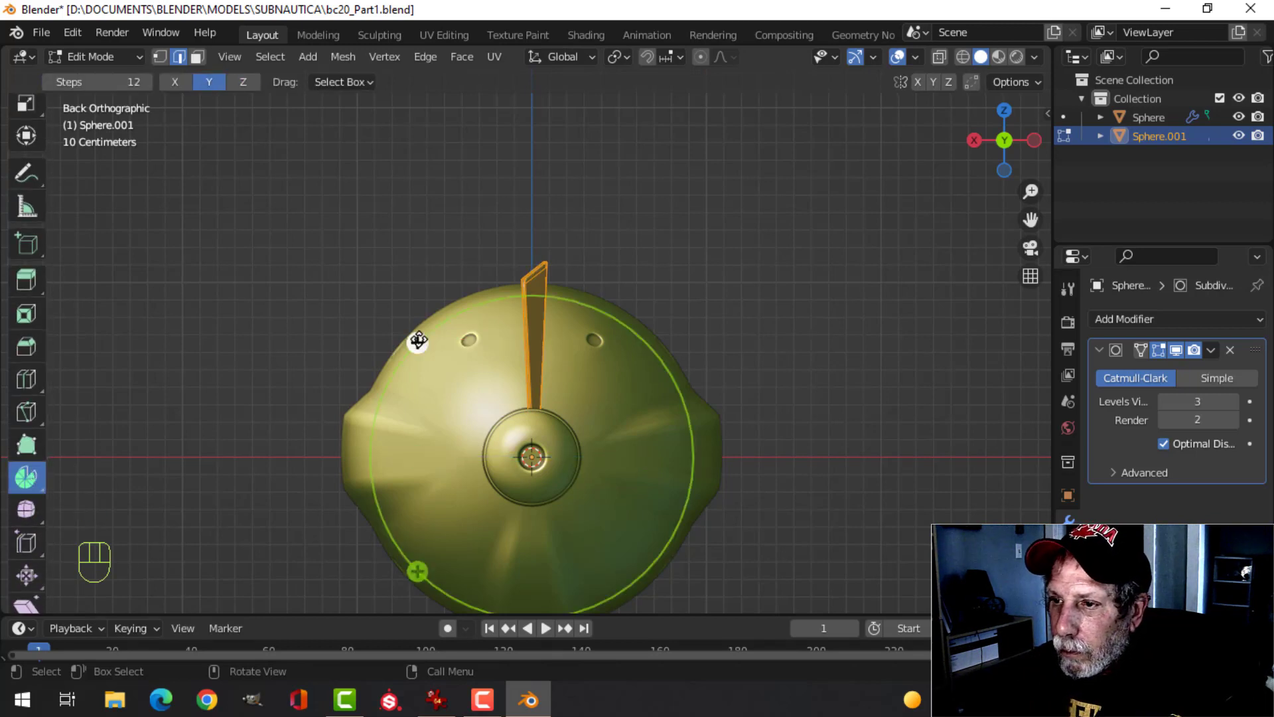
{"action": "left_click_drag", "start_coordinate": [418, 338], "coordinate": [343, 542]}
{"action": "left_click", "coordinate": [131, 599]}
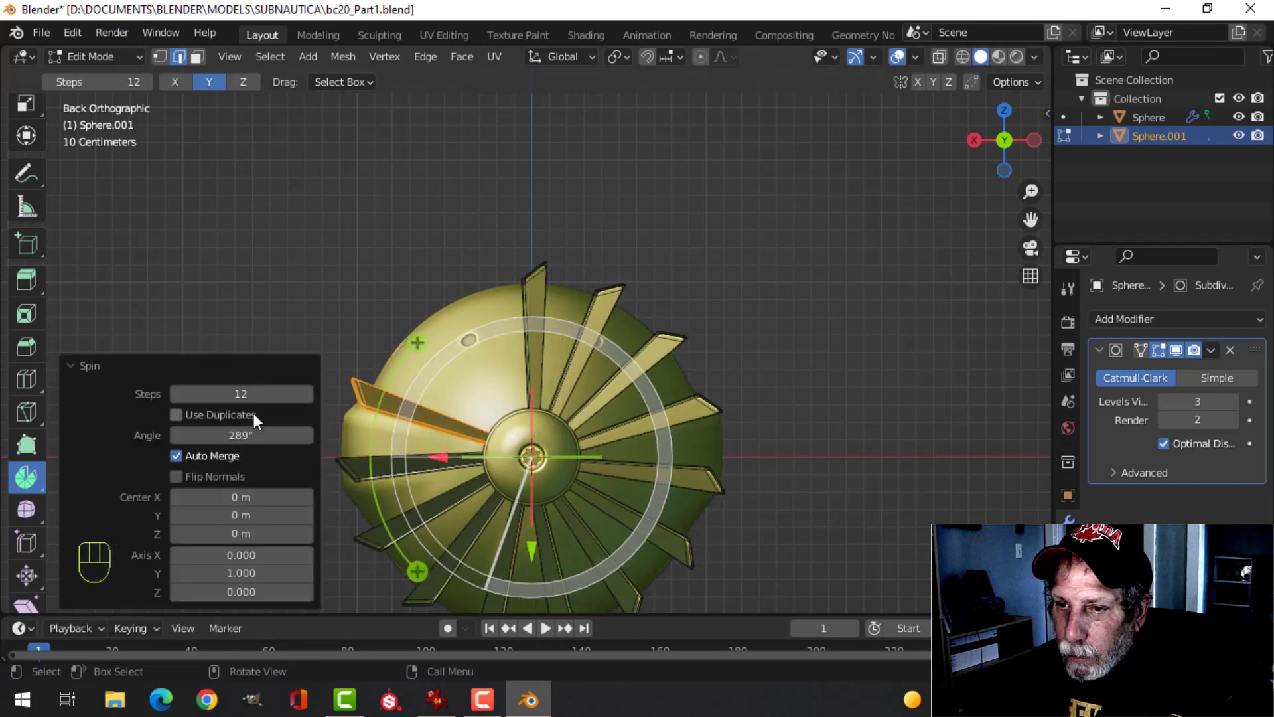
{"action": "left_click", "coordinate": [261, 435]}
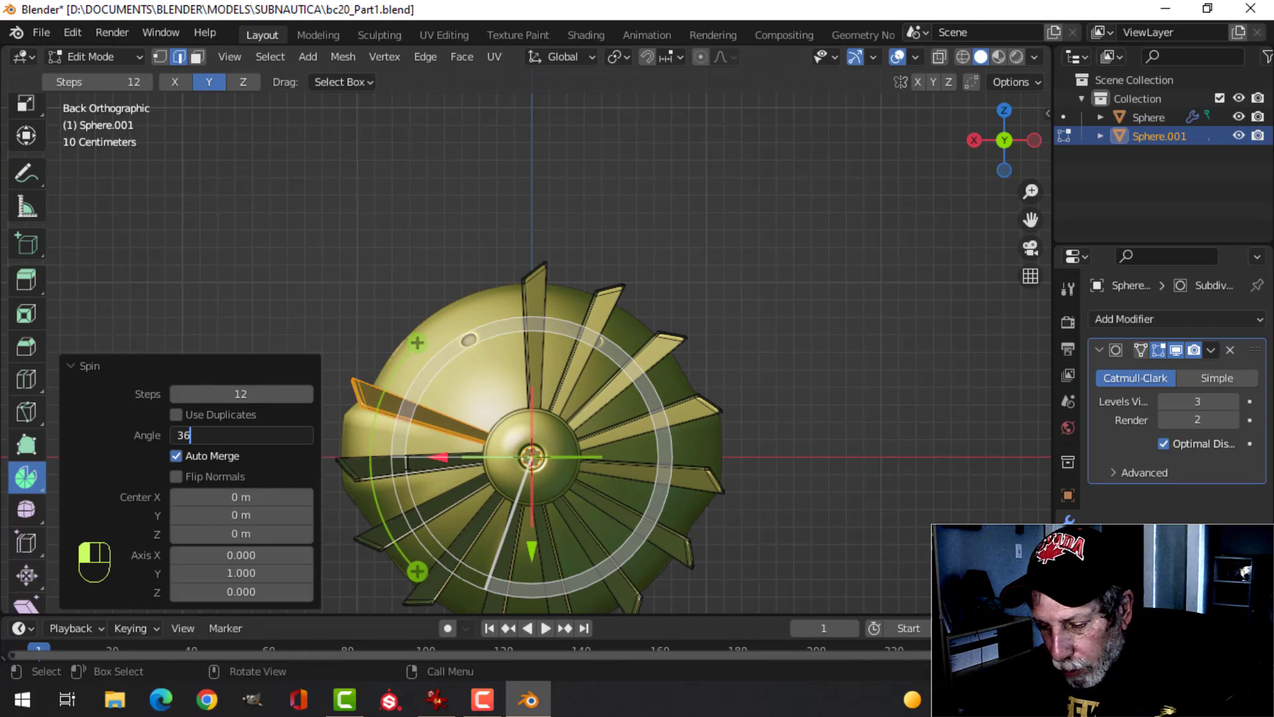
{"action": "type", "text": "360"}
{"action": "key", "text": "Return"}
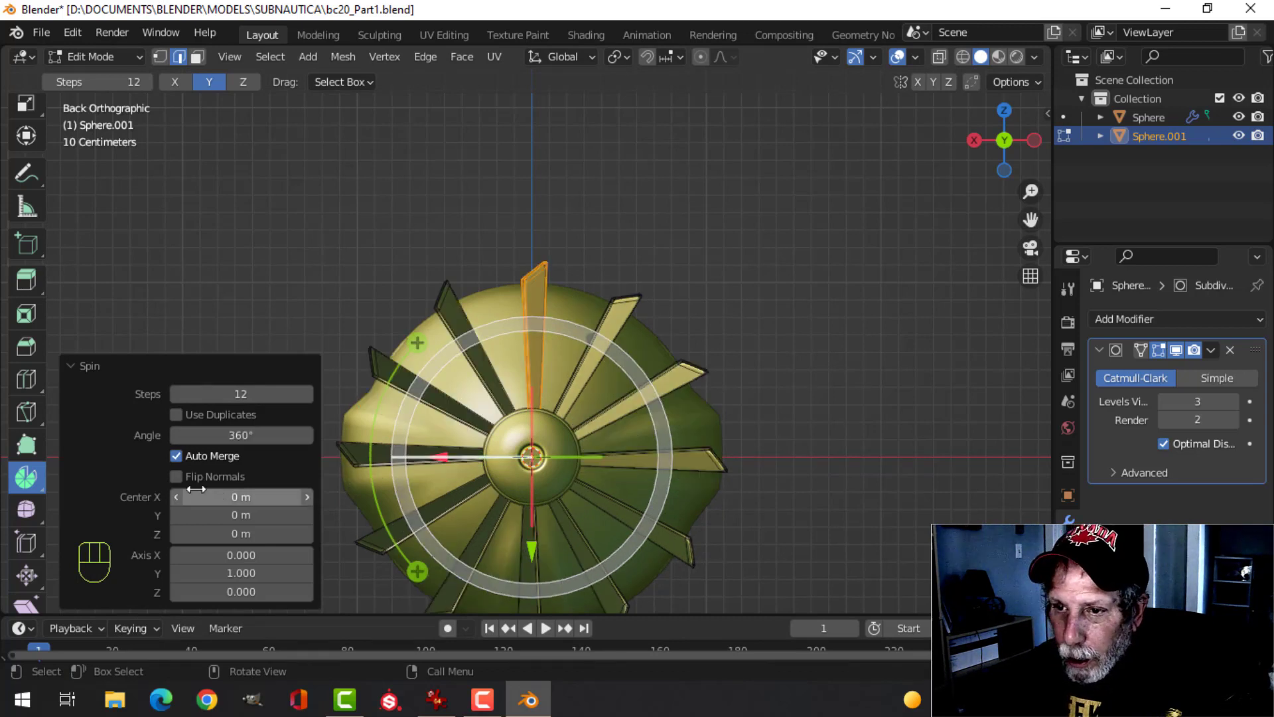
{"action": "left_click", "coordinate": [241, 394]}
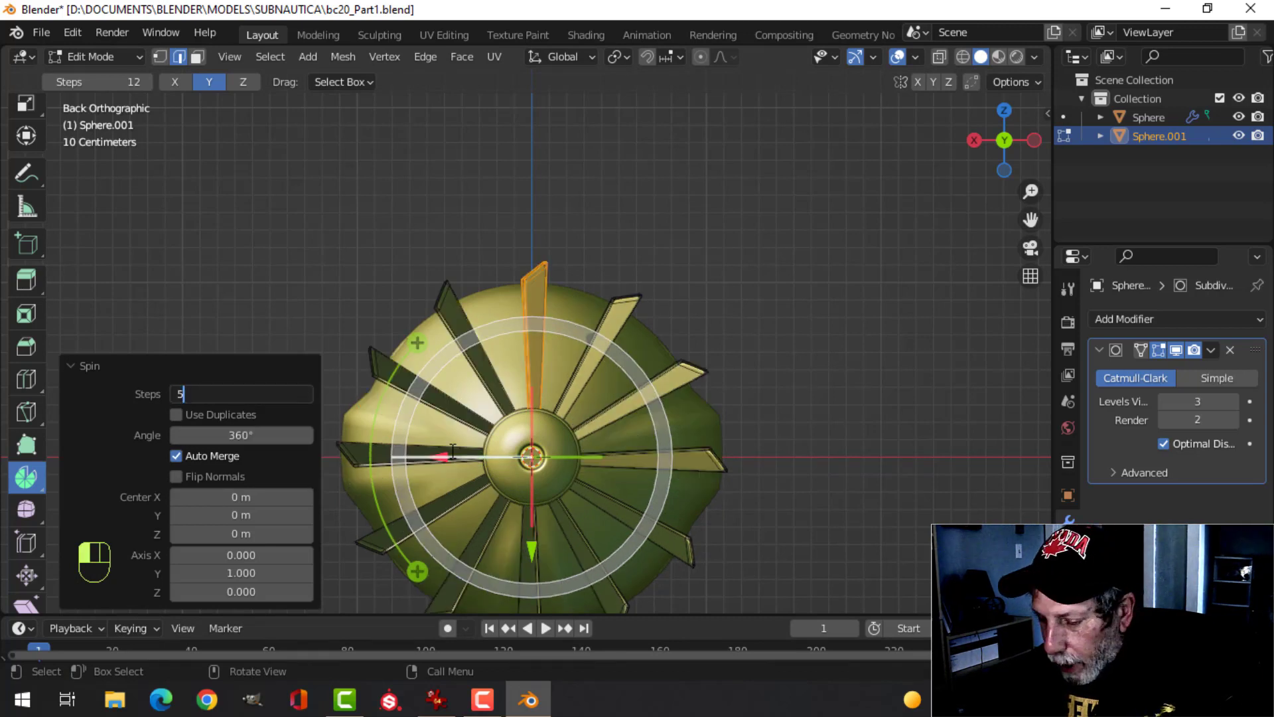
{"action": "key", "text": "Return"}
- Recalculate the normals of all the spun fins
{"action": "key", "text": "a"}
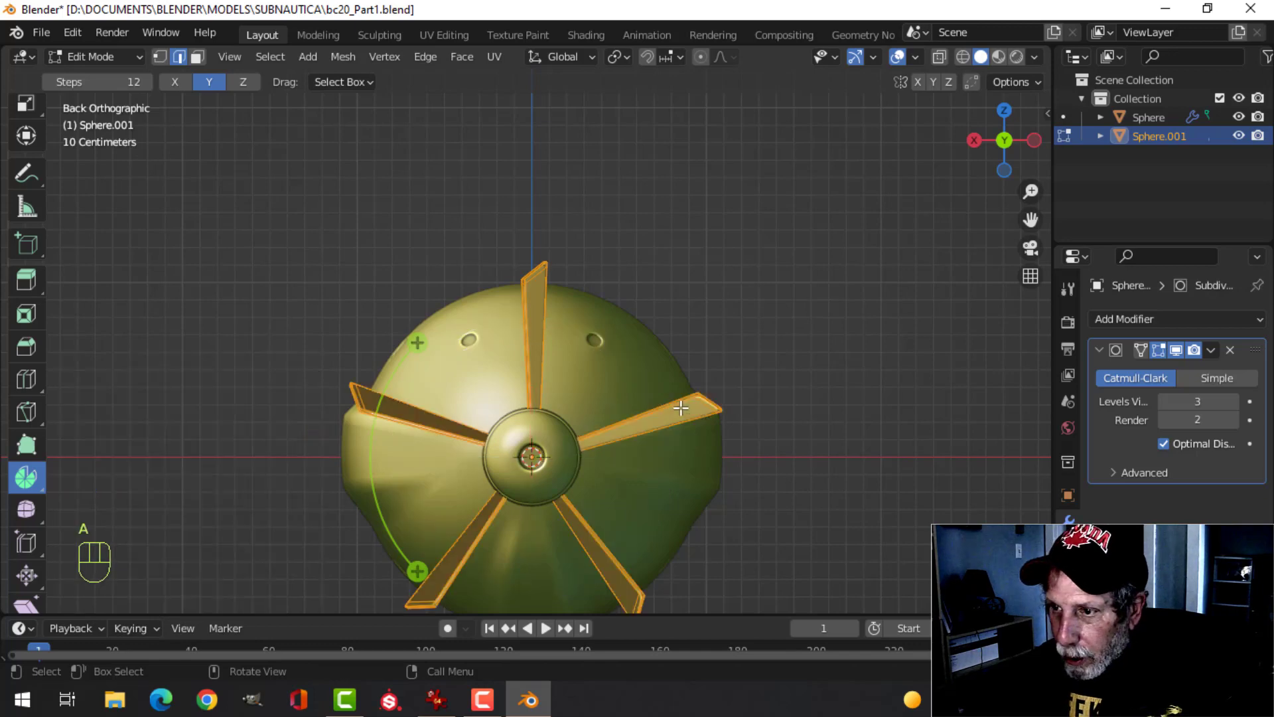
{"action": "key", "text": "alt+n"}
{"action": "left_click", "coordinate": [665, 407]}
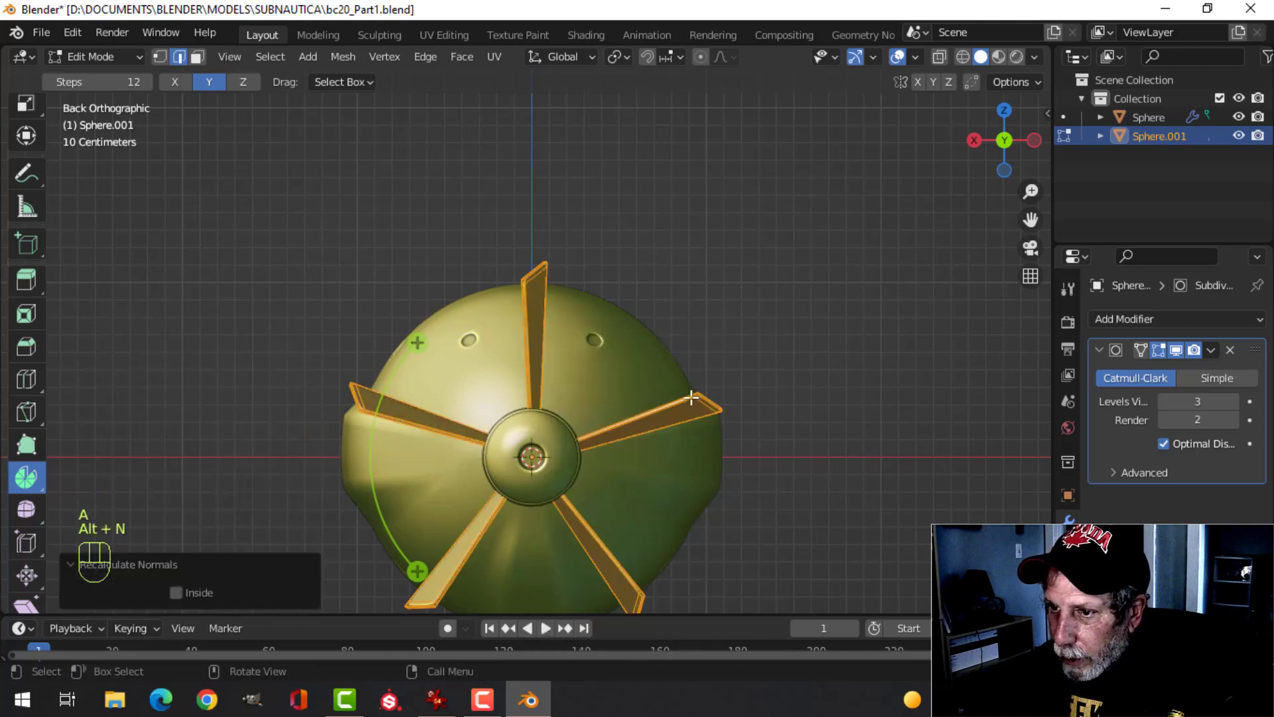
{"action": "key", "text": "Tab"}
{"action": "key", "text": "Tab"}
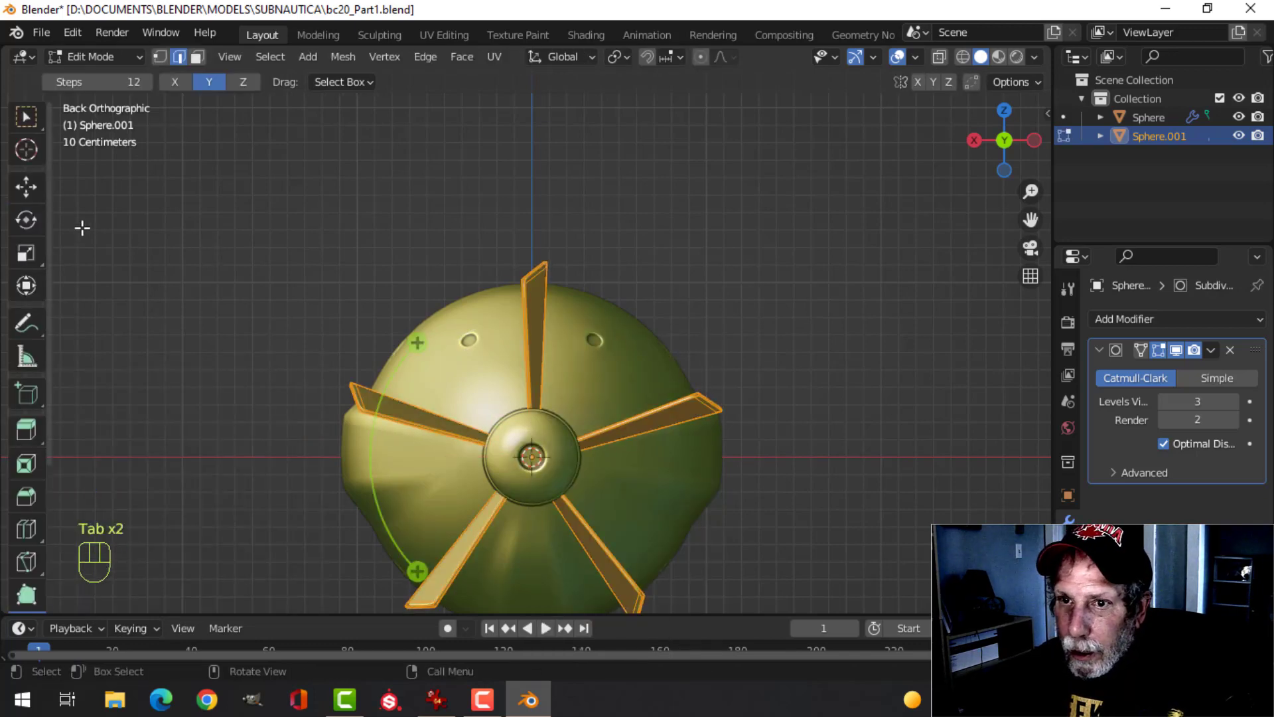
{"action": "key", "text": "Tab"}
- Orbit and pan around the submarine to frame the propeller
{"action": "middle_click_drag", "start_coordinate": [613, 270], "coordinate": [528, 356]}
{"action": "key", "text": "alt+a"}
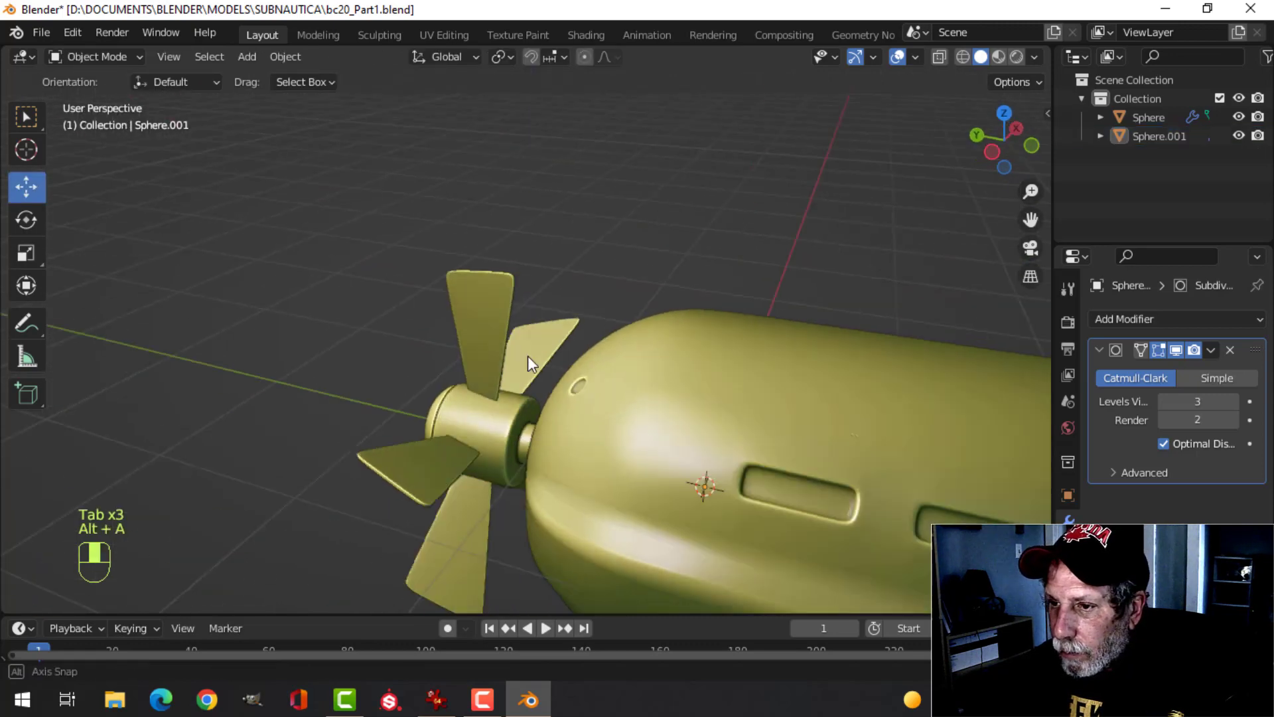
{"action": "scroll", "coordinate": [588, 276], "scroll_direction": "up", "scroll_amount": 3}
{"action": "scroll", "coordinate": [590, 285], "scroll_direction": "down", "scroll_amount": 5}
{"action": "middle_click_drag", "start_coordinate": [591, 285], "coordinate": [758, 367]}
{"action": "scroll", "coordinate": [758, 366], "scroll_direction": "up", "scroll_amount": 2}
{"action": "middle_click_drag", "start_coordinate": [740, 324], "coordinate": [706, 345], "text": "shift"}
{"action": "middle_click_drag", "start_coordinate": [706, 345], "coordinate": [625, 374]}
{"action": "scroll", "coordinate": [650, 475], "scroll_direction": "up", "scroll_amount": 2}
- Isolate the propeller object Sphere.001 in local view and edit its mesh
{"action": "left_click", "coordinate": [531, 284]}
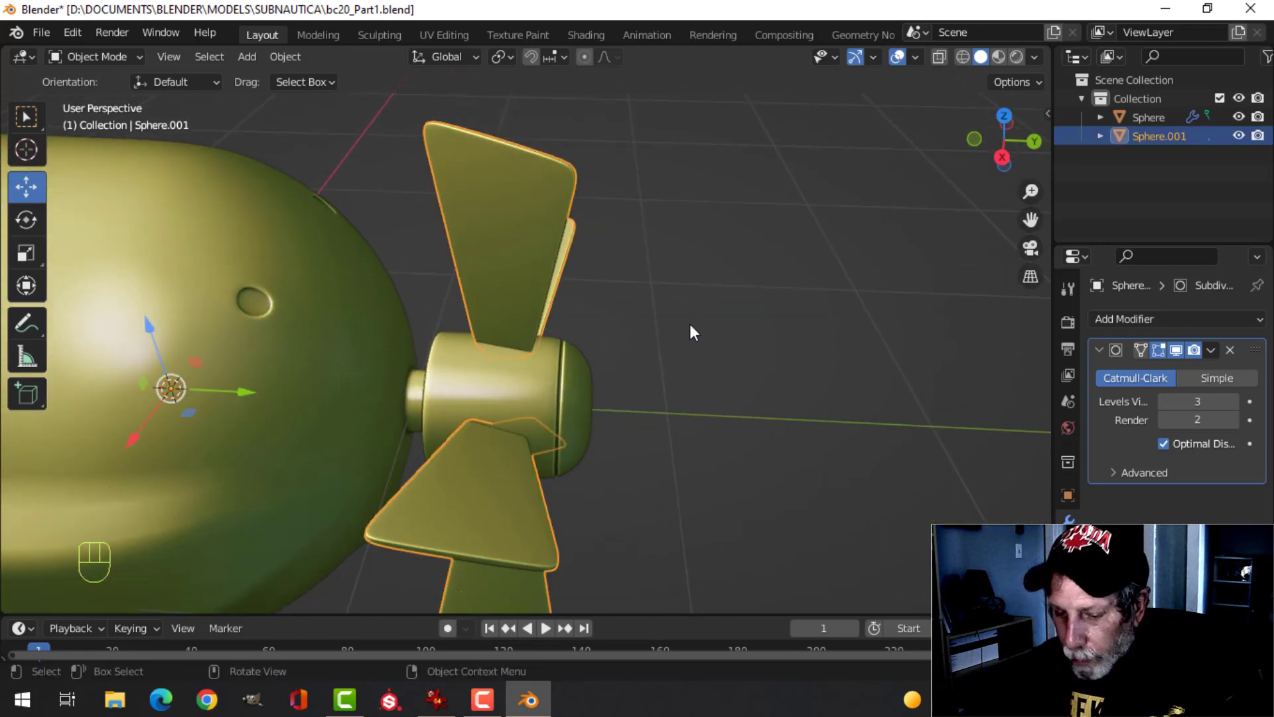
{"action": "key", "text": "KP_Divide"}
{"action": "middle_click_drag", "start_coordinate": [588, 412], "coordinate": [585, 378]}
{"action": "key", "text": "Tab"}
{"action": "scroll", "coordinate": [591, 333], "scroll_direction": "up", "scroll_amount": 2}
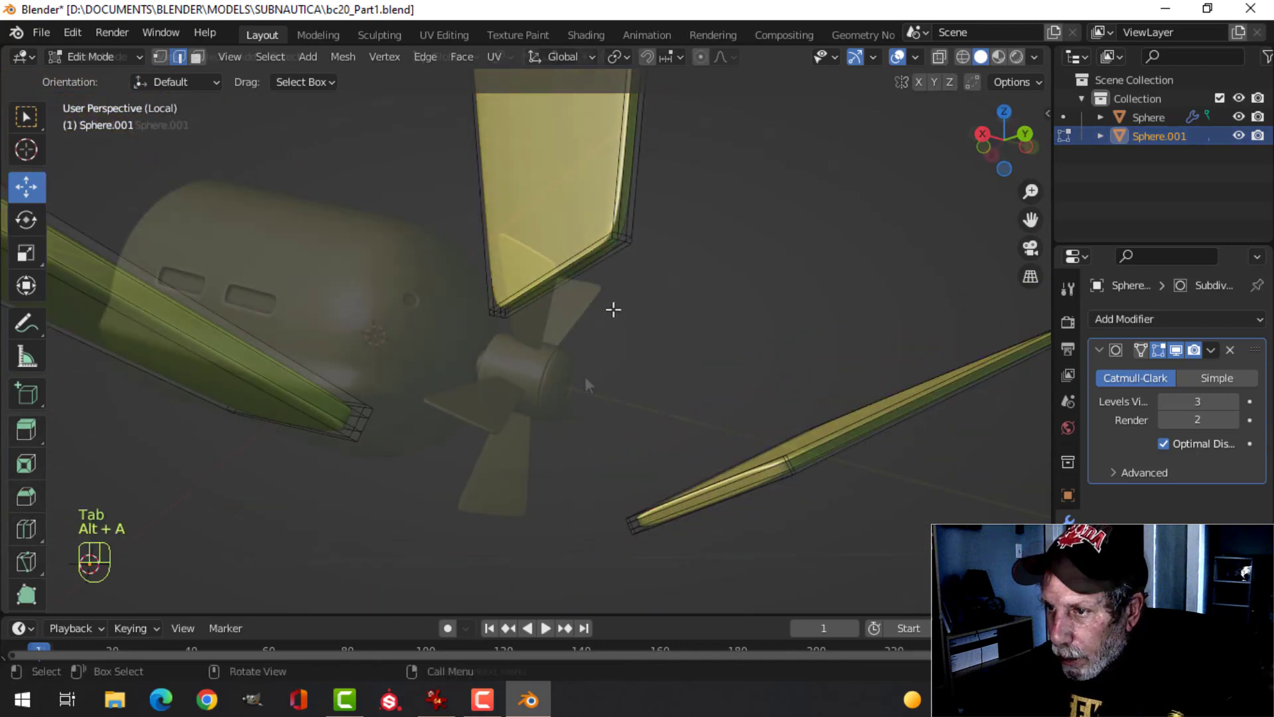
{"action": "middle_click_drag", "start_coordinate": [409, 435], "coordinate": [645, 362]}
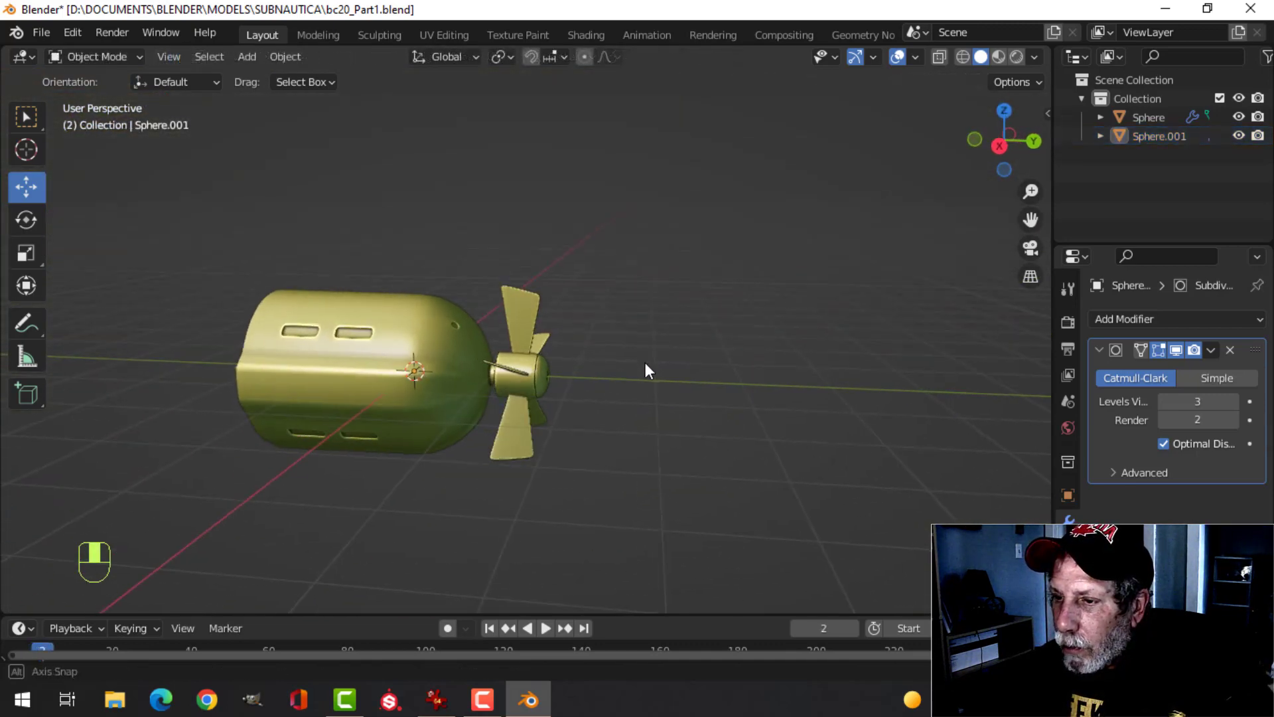
{"action": "scroll", "coordinate": [565, 417], "scroll_direction": "up", "scroll_amount": 4}
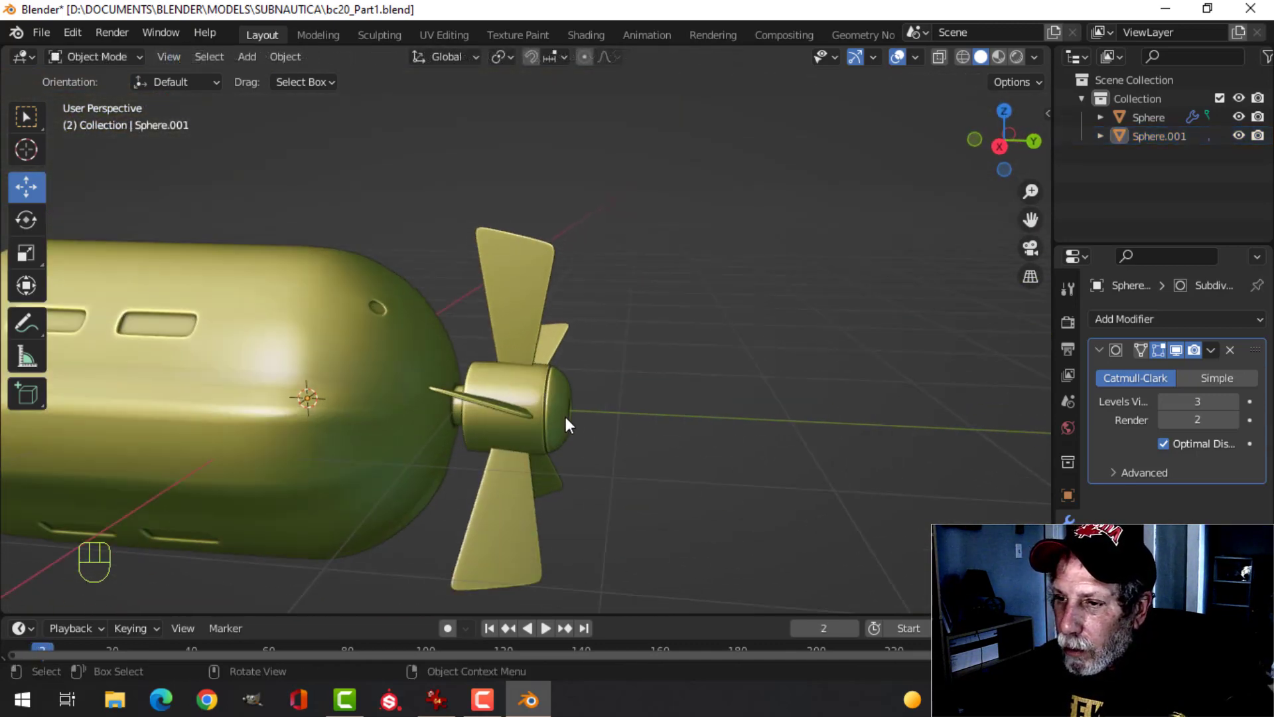
{"action": "middle_click_drag", "start_coordinate": [565, 417], "coordinate": [503, 416]}
{"action": "scroll", "coordinate": [596, 433], "scroll_direction": "up", "scroll_amount": 3}
{"action": "scroll", "coordinate": [530, 425], "scroll_direction": "up", "scroll_amount": 3}
{"action": "middle_click_drag", "start_coordinate": [664, 465], "coordinate": [499, 355], "text": "shift"}
- In the Sphere's Edit Mode, select an edge loop on the hub and shift it along Y
{"action": "left_click", "coordinate": [530, 362]}
{"action": "key", "text": "Tab"}
{"action": "key", "text": "alt+a"}
{"action": "key", "text": "2"}
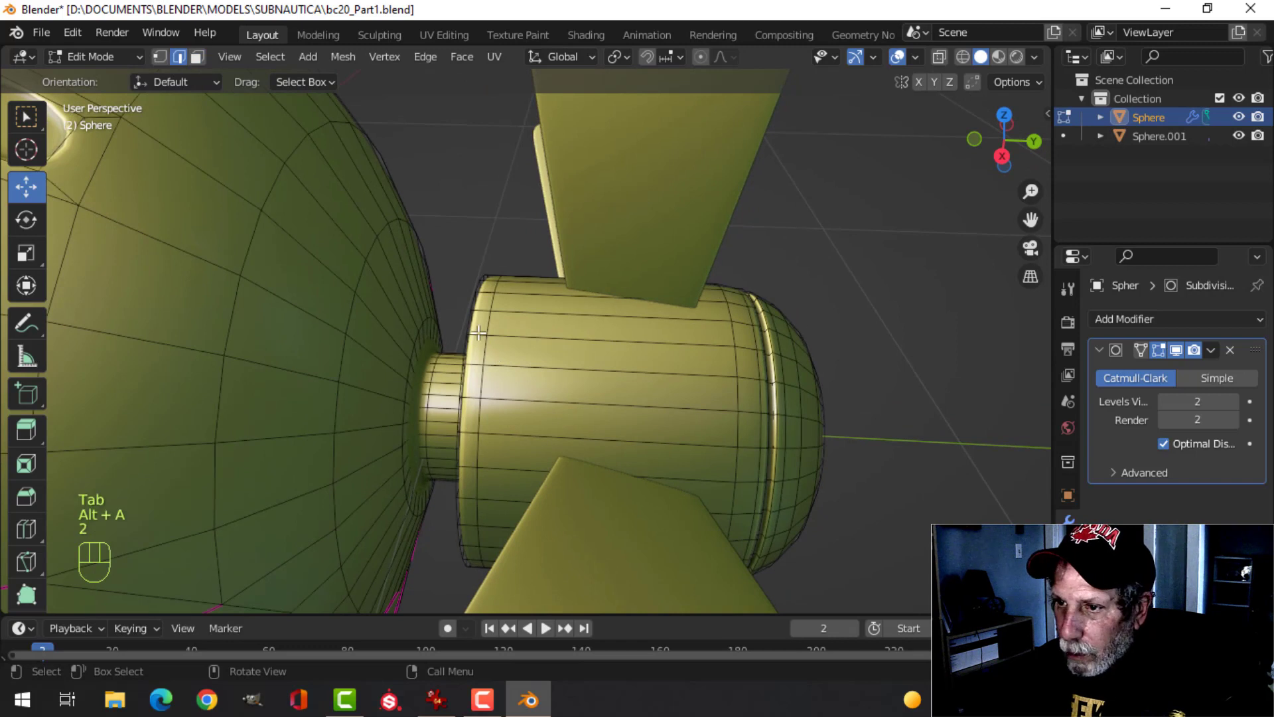
{"action": "left_click", "coordinate": [483, 326], "text": "alt+shift"}
{"action": "mouse_move", "coordinate": [555, 407]}
{"action": "left_mouse_down"}
{"action": "mouse_move", "coordinate": [597, 414]}
{"action": "mouse_move", "coordinate": [558, 410]}
{"action": "left_mouse_up"}
- Add a new loop cut around the hub
{"action": "key", "text": "ctrl+r"}
{"action": "left_click", "coordinate": [518, 334]}
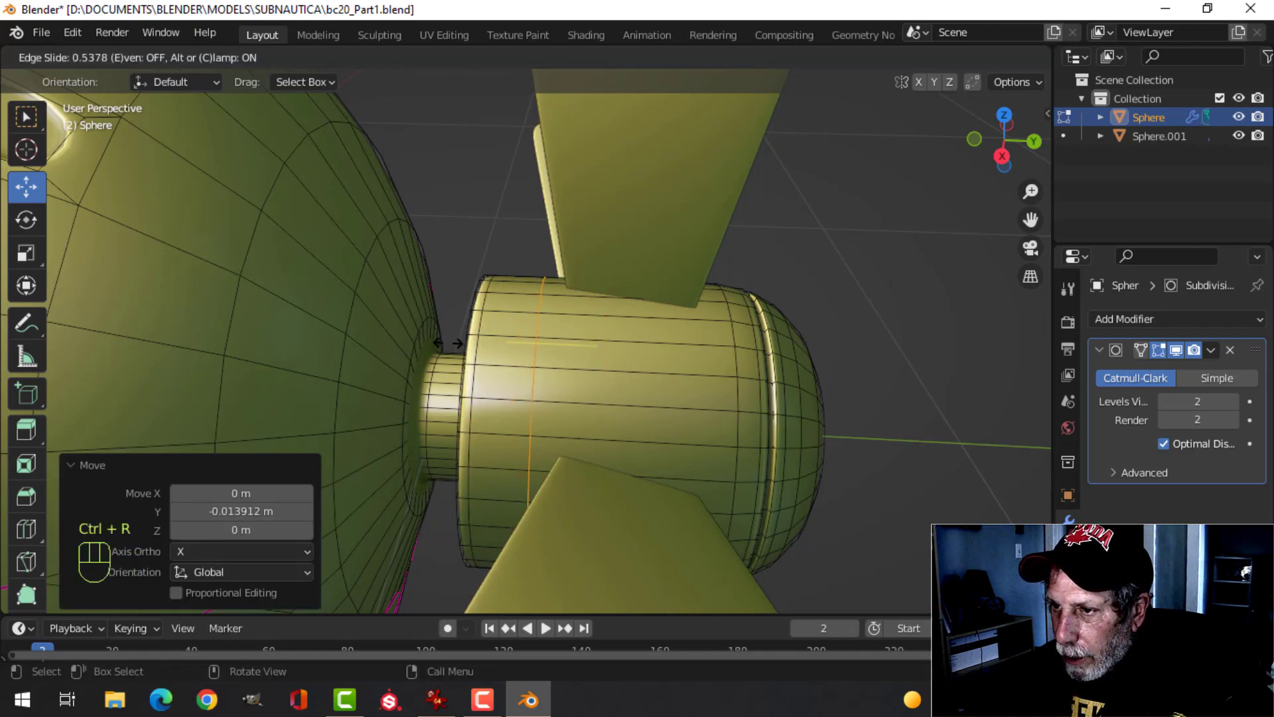
{"action": "left_click", "coordinate": [449, 343]}
{"action": "middle_click_drag", "start_coordinate": [581, 345], "coordinate": [541, 338], "text": "shift"}
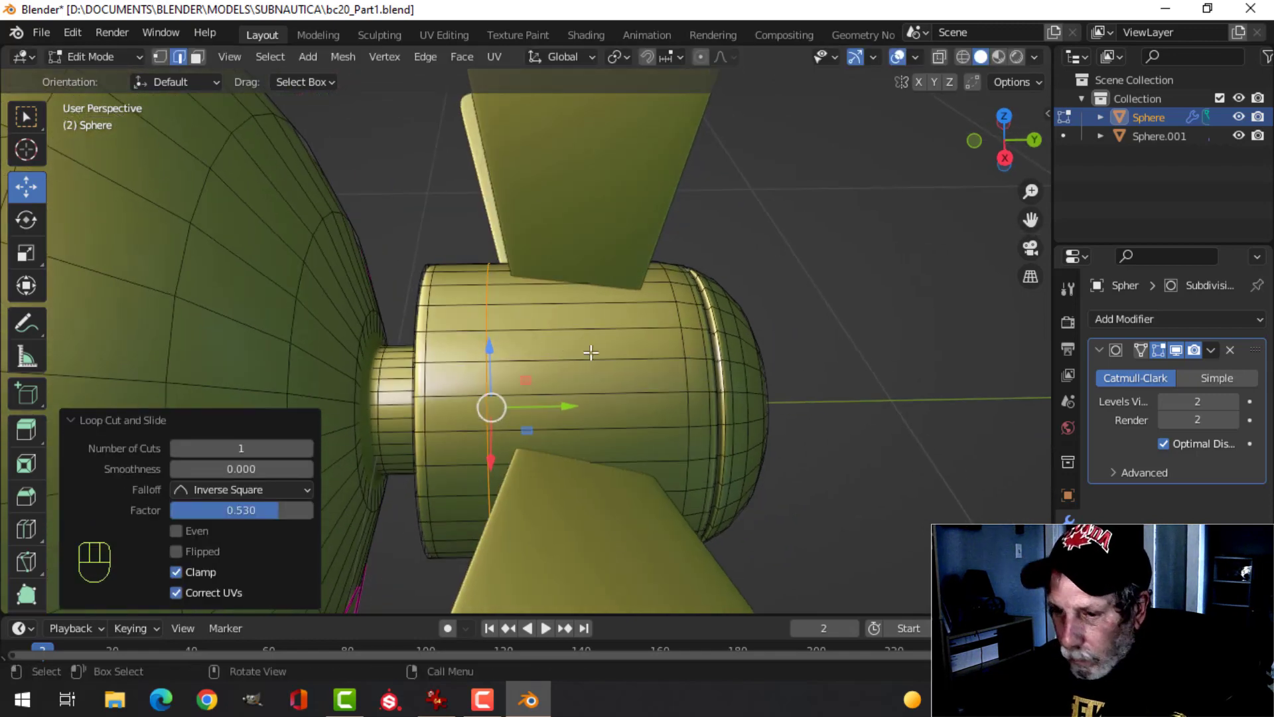
{"action": "scroll", "coordinate": [590, 352], "scroll_direction": "up", "scroll_amount": 1}
- Bevel the new loop and shrink it inward with Alt+S to form a groove
{"action": "key", "text": "ctrl+b"}
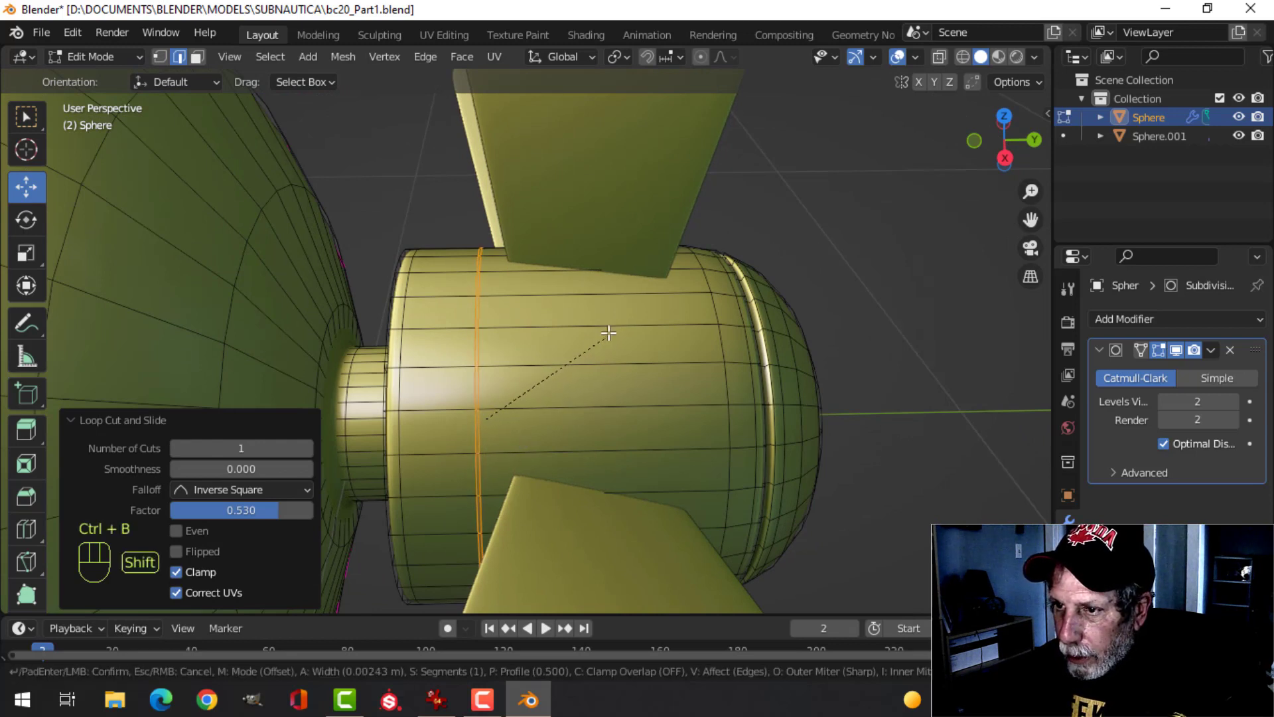
{"action": "left_click", "coordinate": [610, 328]}
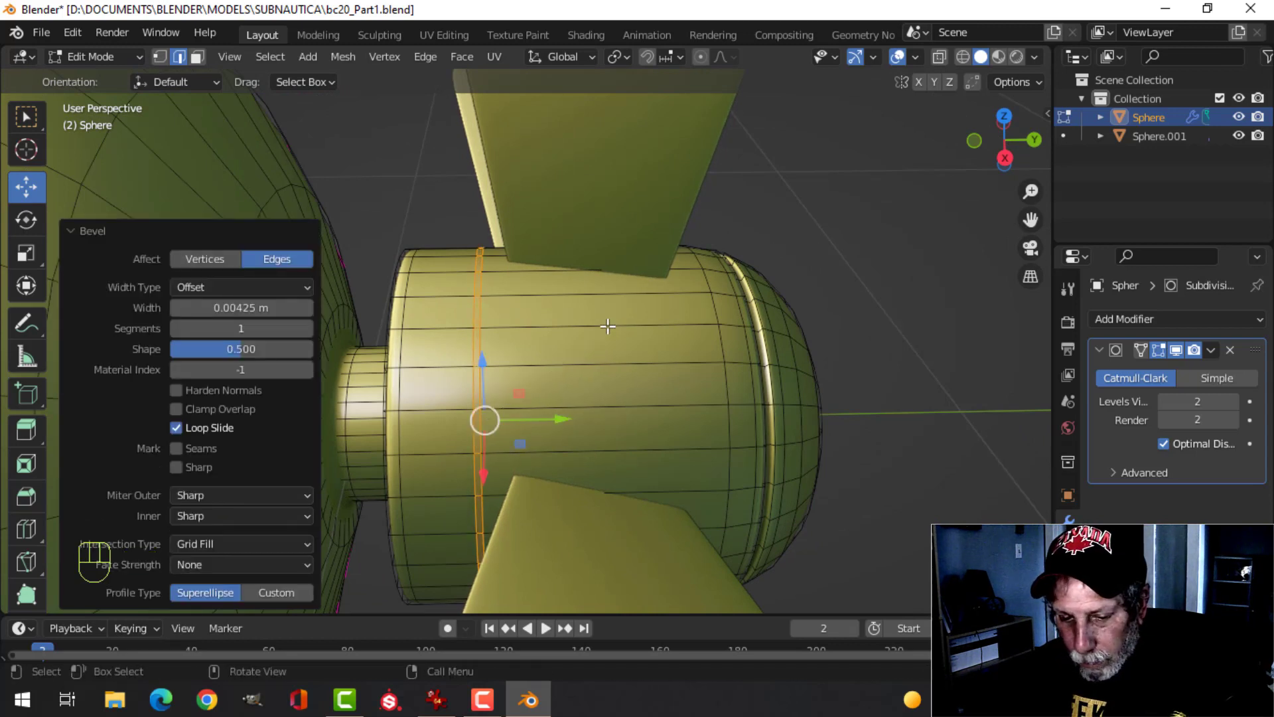
{"action": "key", "text": "alt+s"}
{"action": "left_click", "coordinate": [467, 330]}
{"action": "key", "text": "alt+a"}
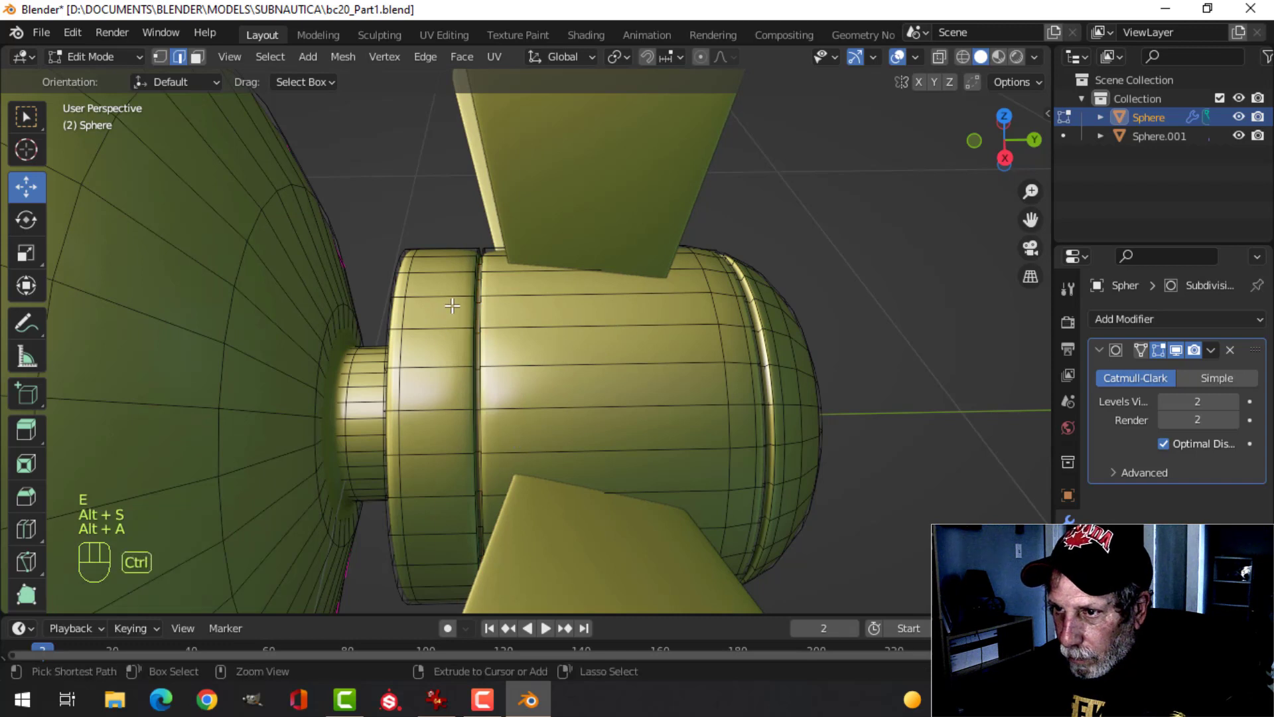
- Add two supporting loop cuts beside the groove for crisp smoothing
{"action": "key", "text": "ctrl+r"}
{"action": "left_click", "coordinate": [462, 309]}
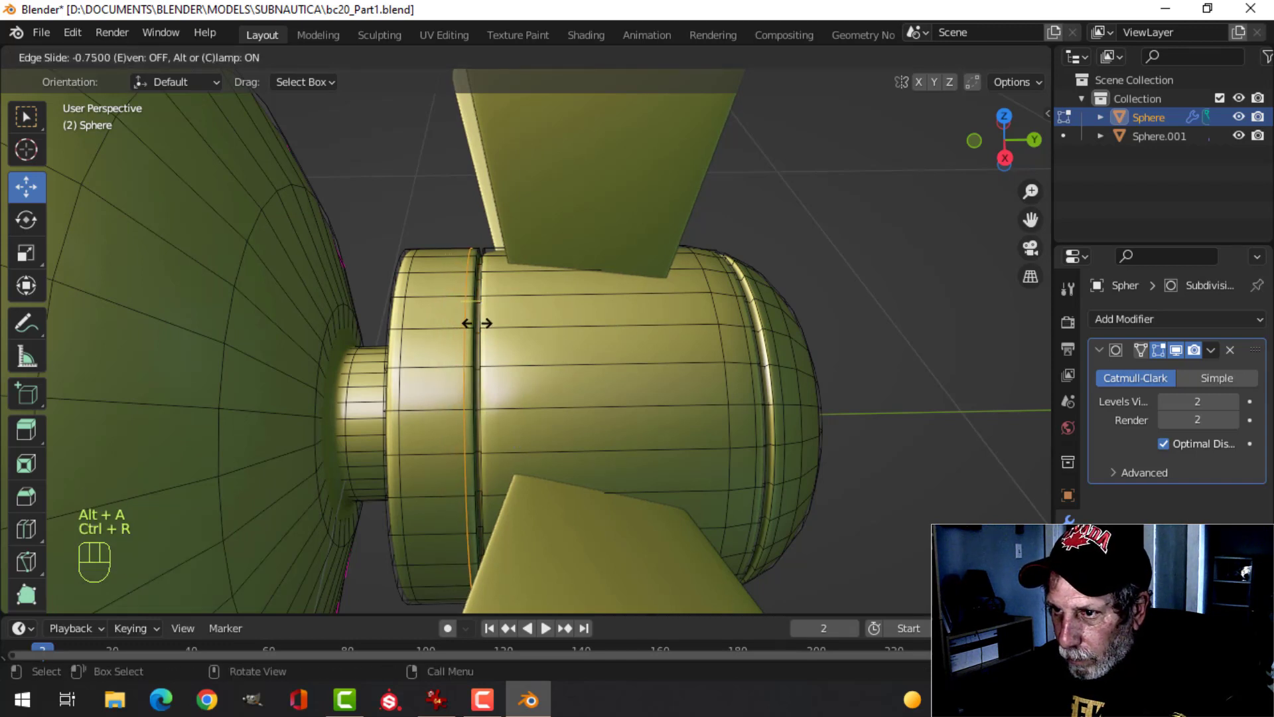
{"action": "left_click", "coordinate": [476, 323]}
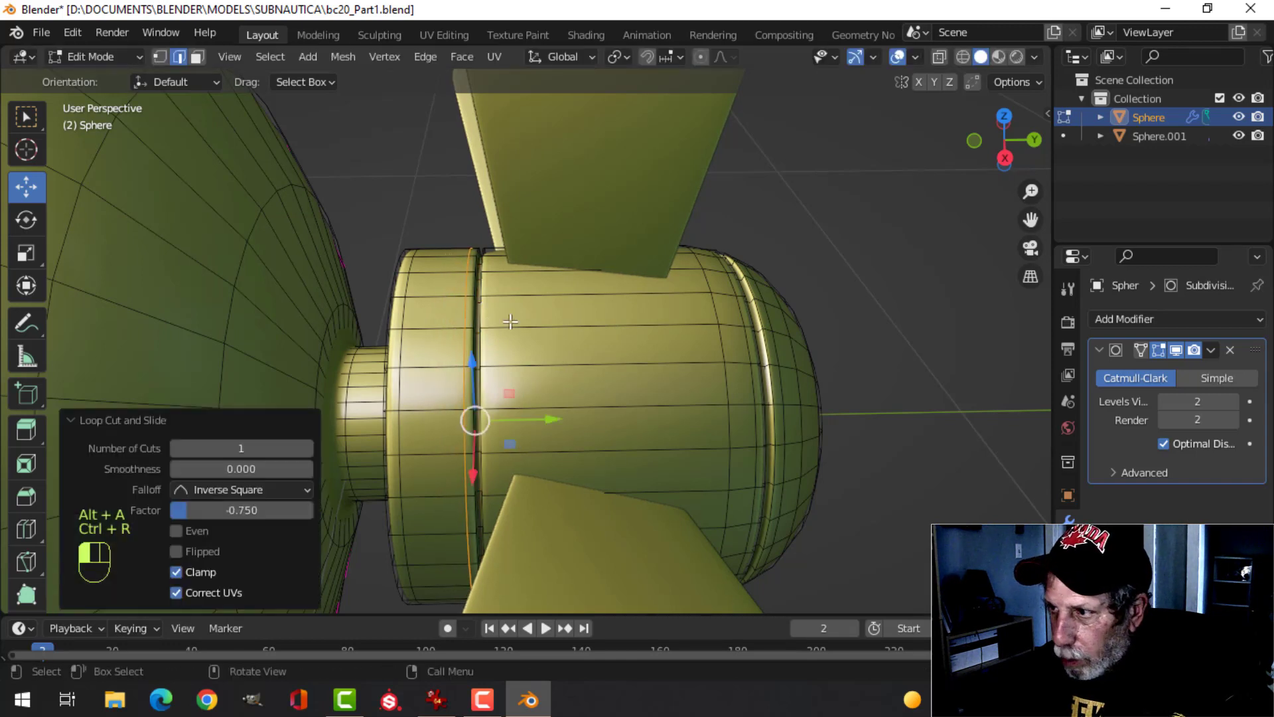
{"action": "left_click", "coordinate": [1176, 350]}
{"action": "key", "text": "ctrl+r"}
{"action": "left_click", "coordinate": [494, 297]}
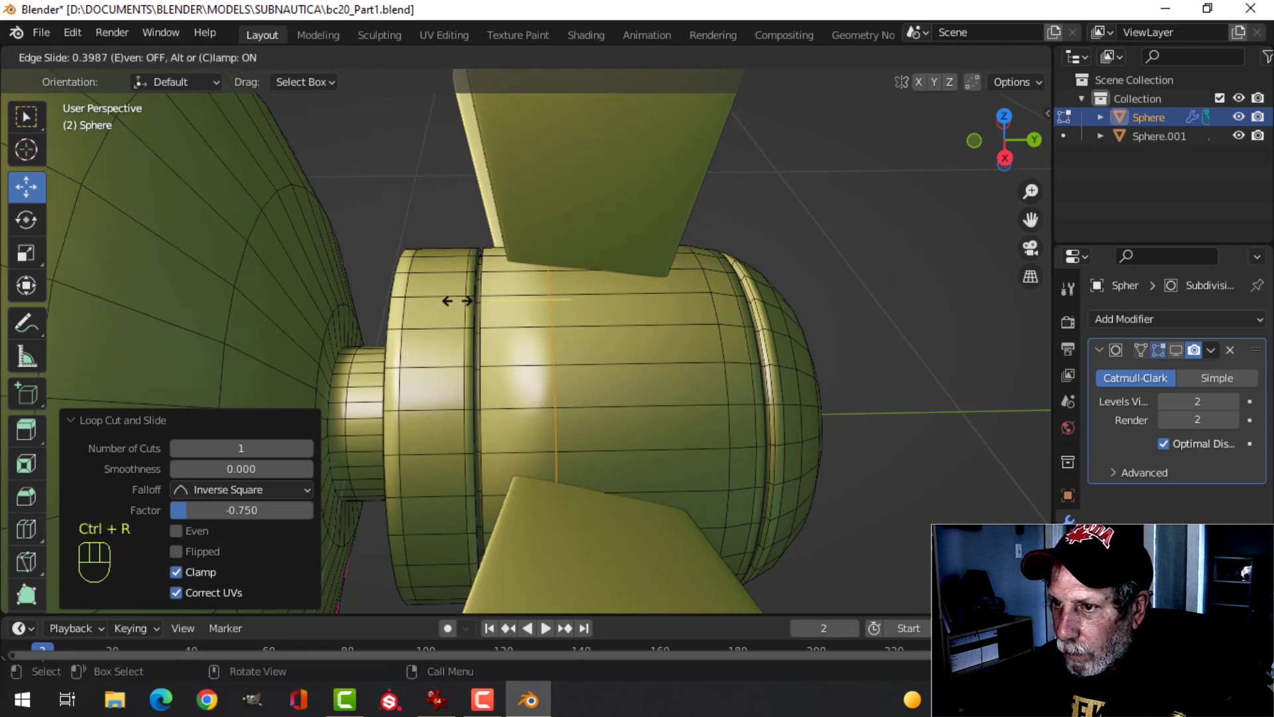
{"action": "left_click", "coordinate": [395, 302]}
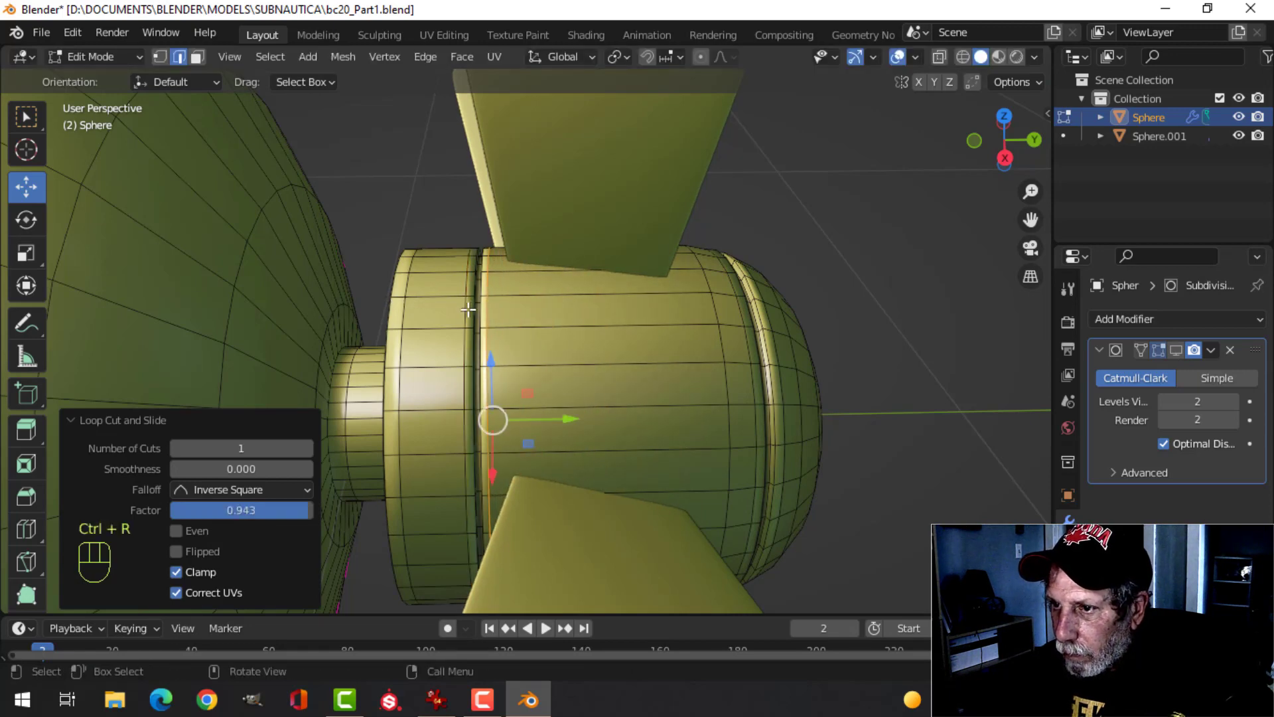
{"action": "key", "text": "Tab"}
{"action": "left_click", "coordinate": [1176, 350]}
{"action": "key", "text": "alt+a"}
- Save bc20_Part1.blend
{"action": "middle_click_drag", "start_coordinate": [797, 362], "coordinate": [578, 346]}
{"action": "key", "text": "ctrl+s"}
{"action": "scroll", "coordinate": [557, 379], "scroll_direction": "down", "scroll_amount": 2}
{"action": "scroll", "coordinate": [579, 384], "scroll_direction": "up", "scroll_amount": 2}
{"action": "scroll", "coordinate": [603, 389], "scroll_direction": "up", "scroll_amount": 3}
{"action": "scroll", "coordinate": [611, 401], "scroll_direction": "up", "scroll_amount": 2}
- Reopen the Sphere mesh in Edit Mode and select the hub's front edge loop
{"action": "key", "text": "Tab"}
{"action": "scroll", "coordinate": [621, 370], "scroll_direction": "up", "scroll_amount": 3}
{"action": "key", "text": "alt+a"}
{"action": "left_click", "coordinate": [621, 370], "text": "alt+shift"}
{"action": "scroll", "coordinate": [621, 365], "scroll_direction": "down", "scroll_amount": 2}
{"action": "scroll", "coordinate": [620, 347], "scroll_direction": "up", "scroll_amount": 1}
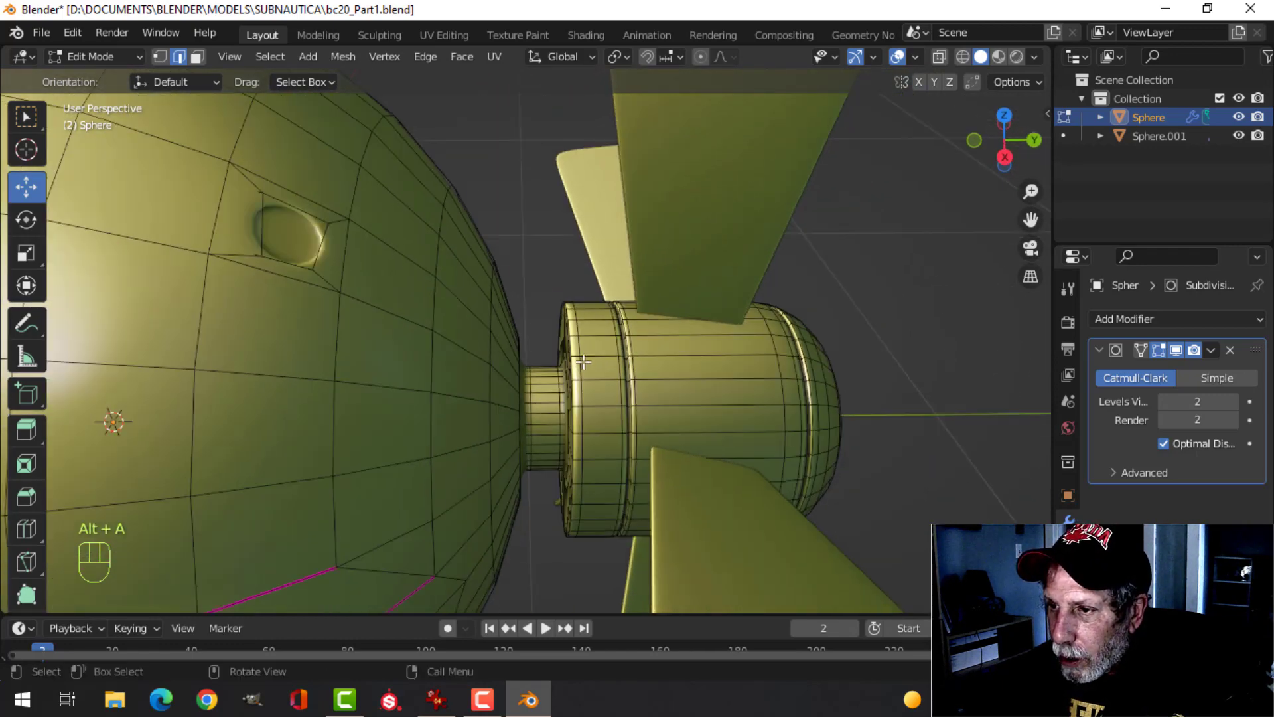
- Snap the 3D cursor to the selected loop and add a 16-vertex mesh circle there
{"action": "key", "text": "shift+s"}
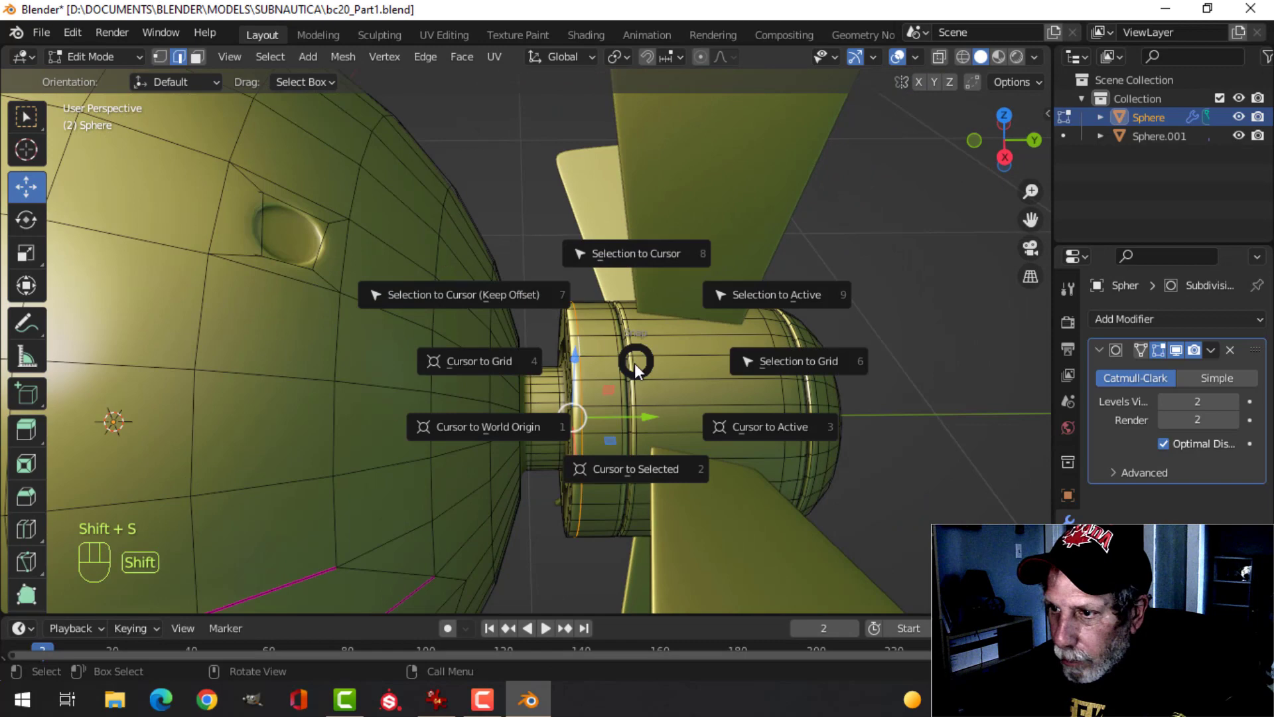
{"action": "left_click", "coordinate": [625, 465]}
{"action": "key", "text": "Tab"}
{"action": "key", "text": "shift+a"}
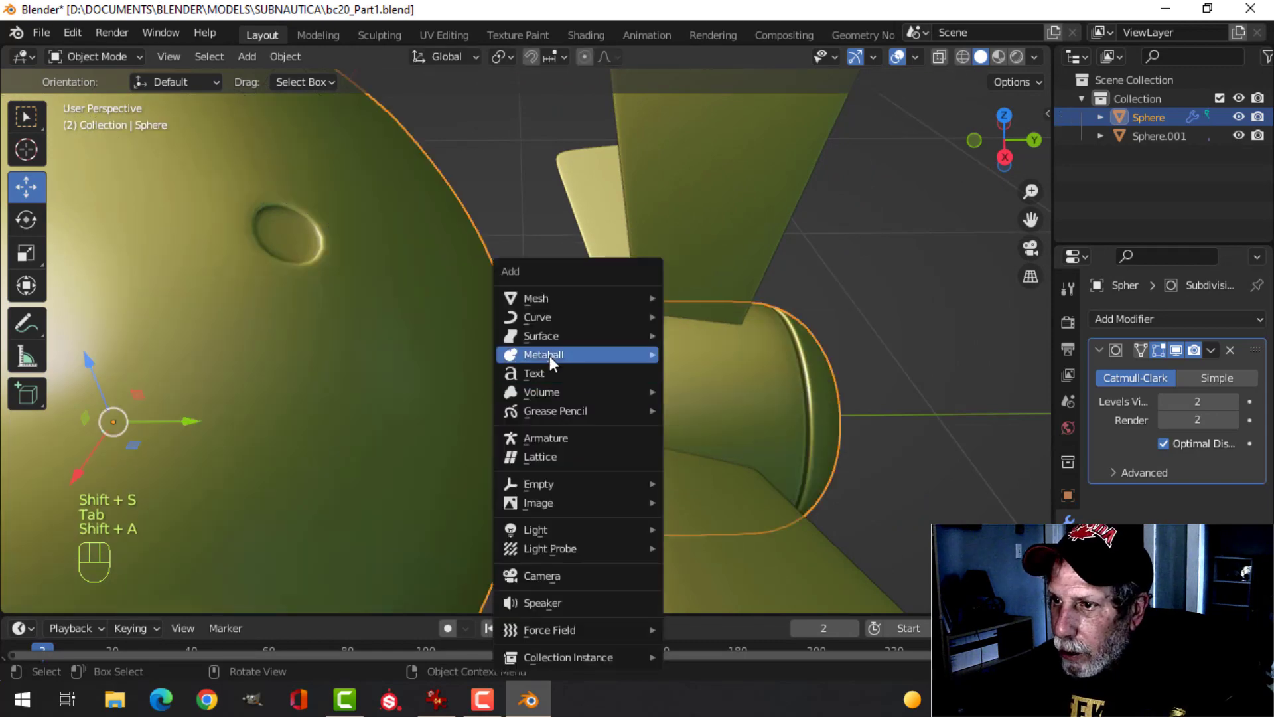
{"action": "mouse_move", "coordinate": [548, 296]}
{"action": "left_click", "coordinate": [694, 335]}
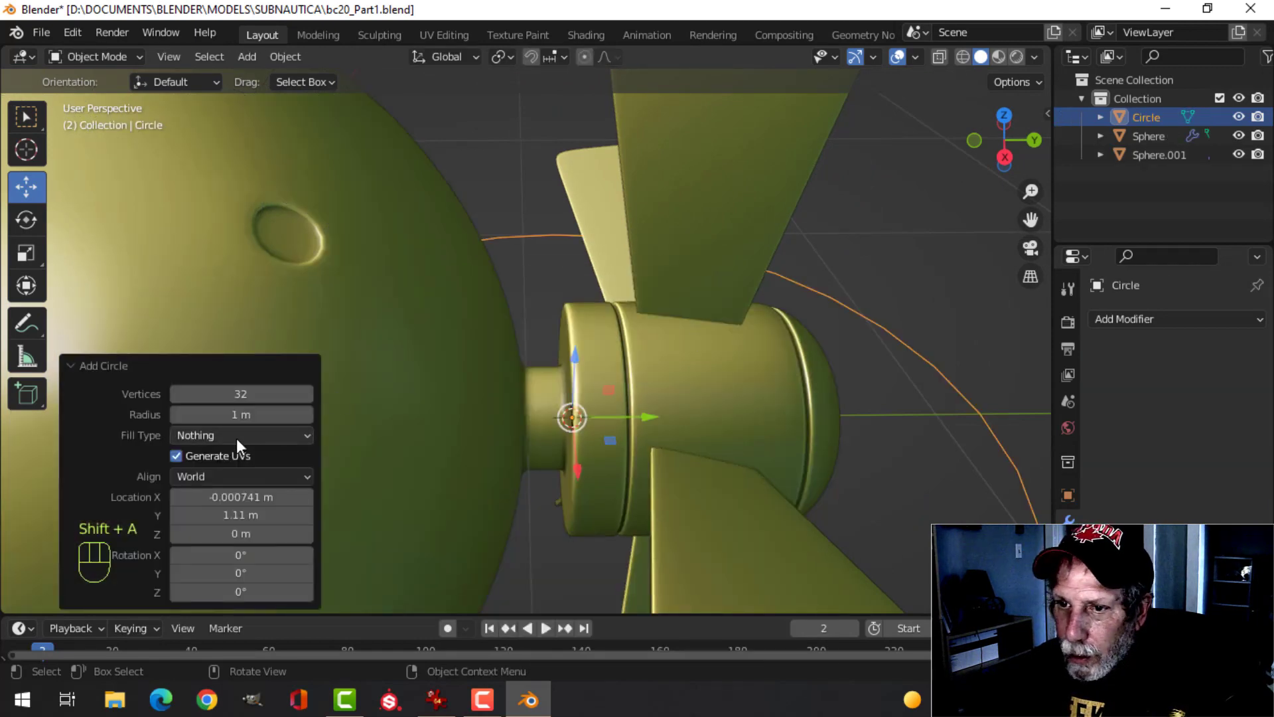
{"action": "left_click", "coordinate": [241, 394]}
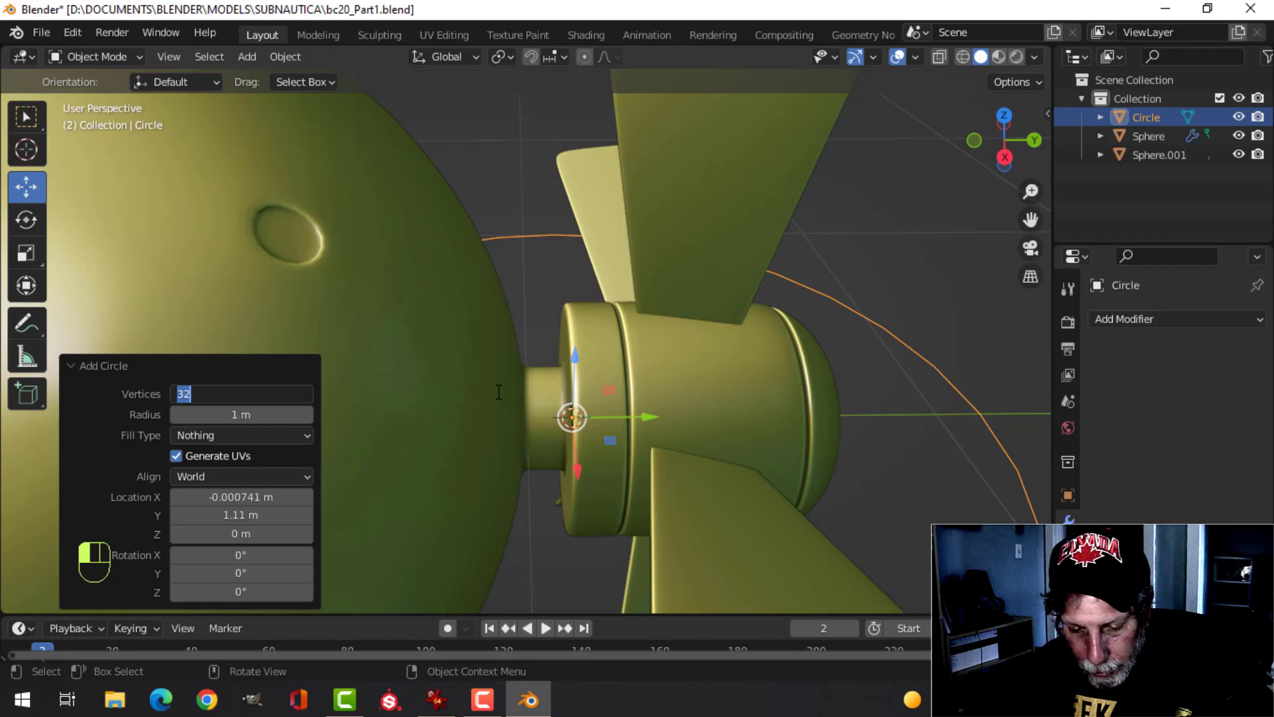
{"action": "key", "text": "Return"}
{"action": "scroll", "coordinate": [743, 347], "scroll_direction": "down", "scroll_amount": 5}
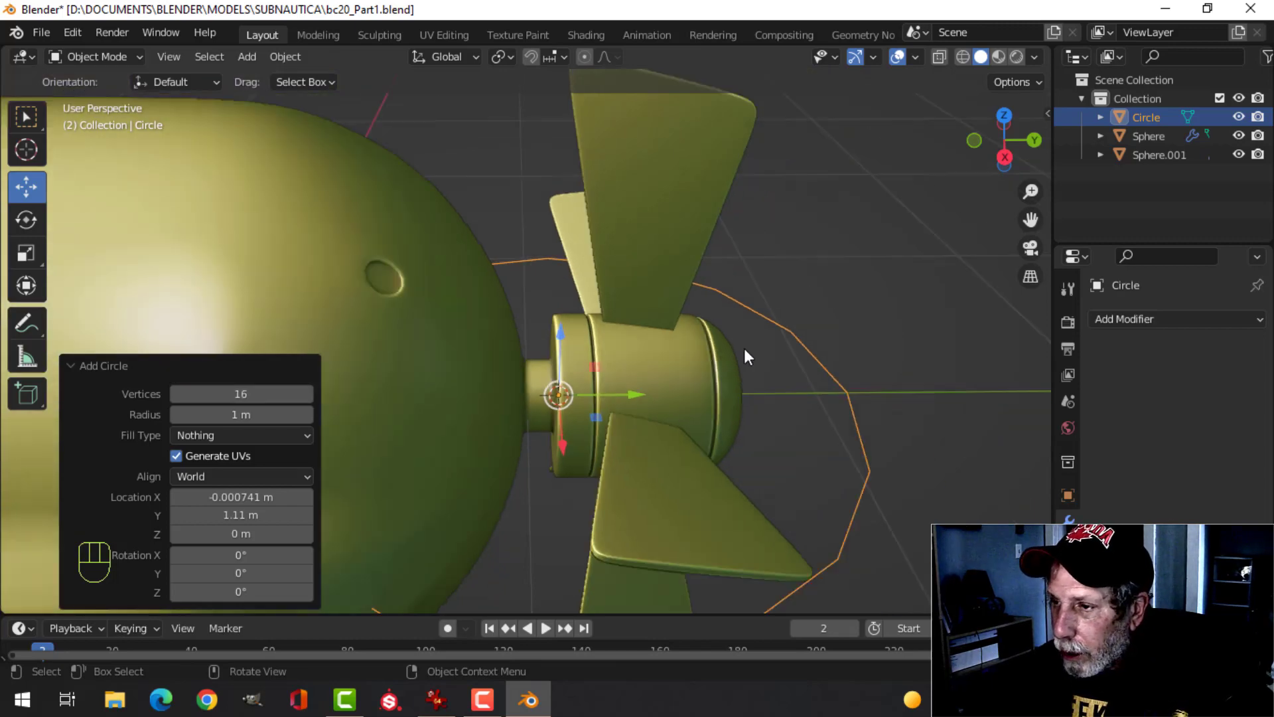
- Shrink the circle to a small size and move it onto the hub
{"action": "key", "text": "Tab"}
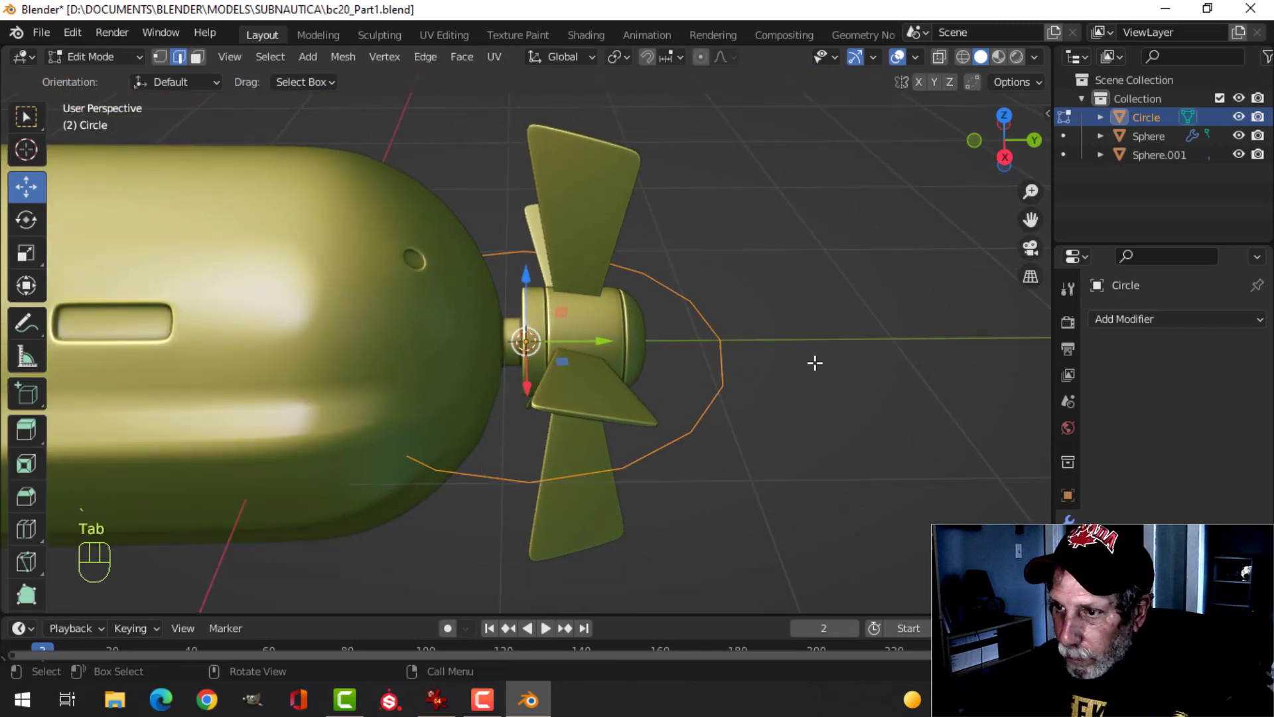
{"action": "key", "text": "s"}
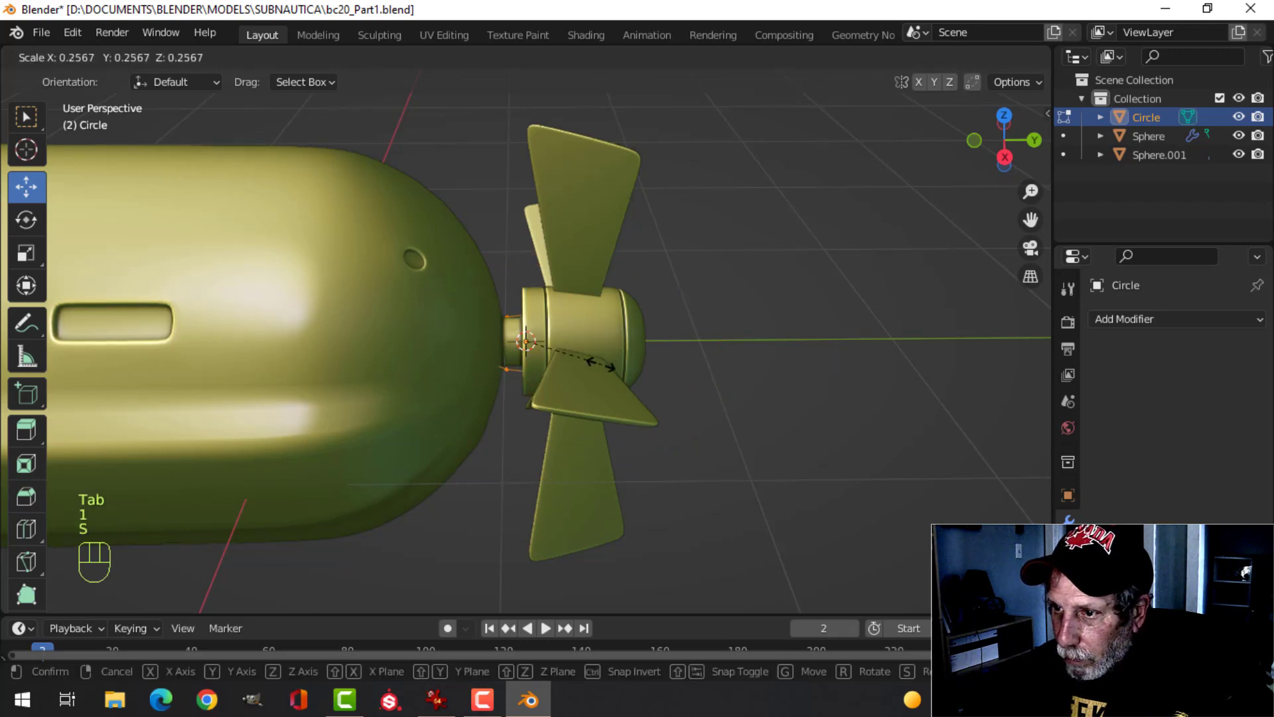
{"action": "left_click", "coordinate": [543, 352]}
{"action": "left_click_drag", "start_coordinate": [525, 292], "coordinate": [530, 234]}
{"action": "key", "text": "s"}
{"action": "left_click", "coordinate": [581, 306]}
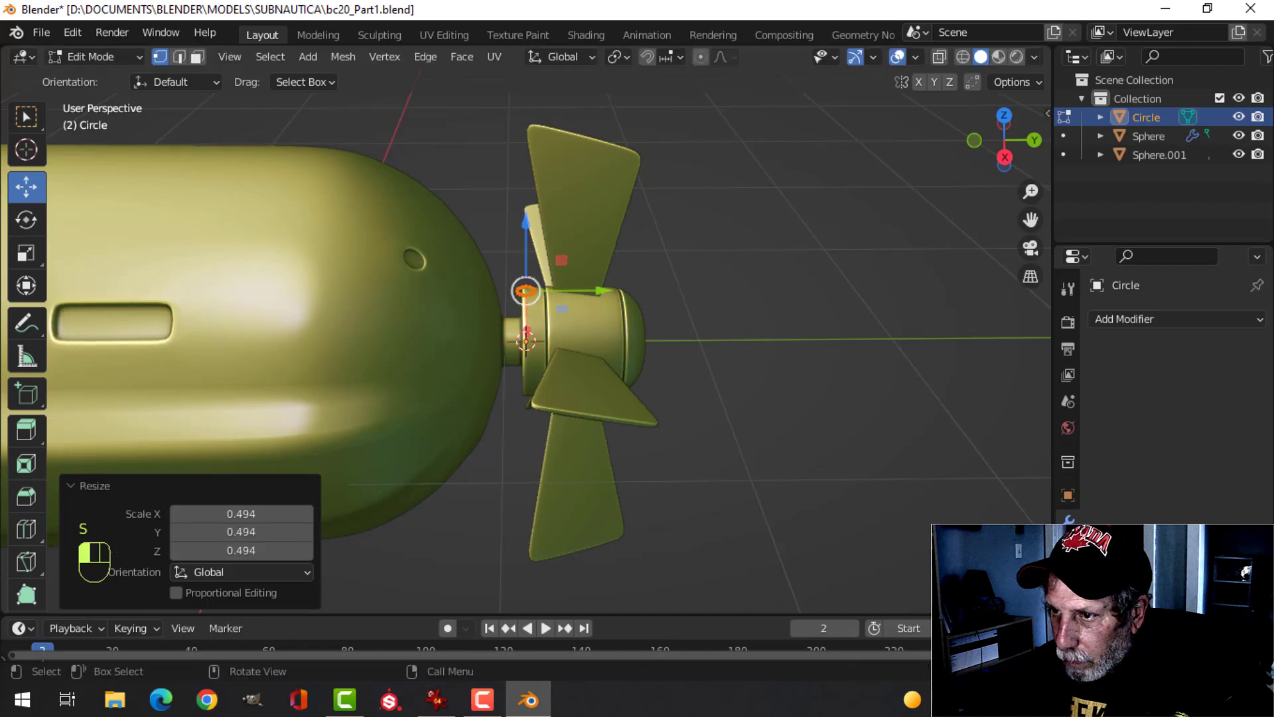
{"action": "key", "text": "KP_Decimal"}
{"action": "key", "text": "s"}
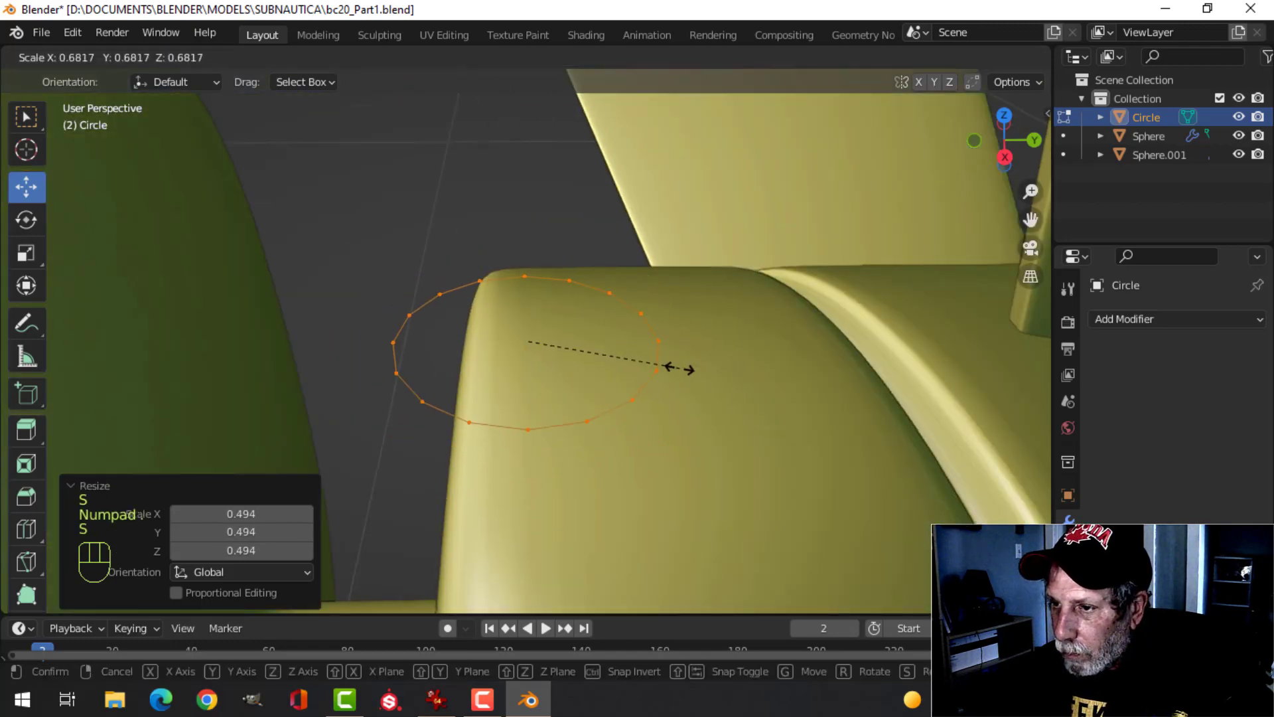
{"action": "left_click", "coordinate": [667, 359]}
{"action": "left_click_drag", "start_coordinate": [605, 340], "coordinate": [730, 335]}
- Fill the circle with a face and extrude it into a thin disk
{"action": "key", "text": "f"}
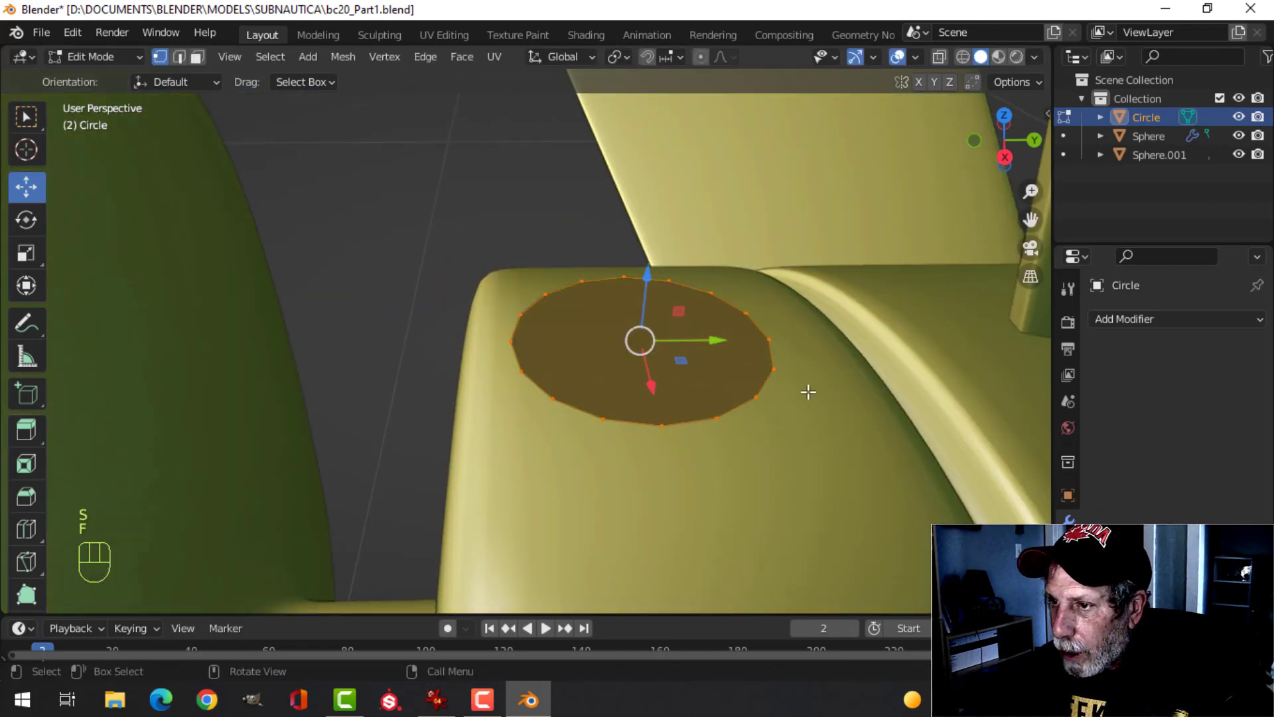
{"action": "middle_click_drag", "start_coordinate": [807, 390], "coordinate": [770, 332]}
{"action": "key", "text": "e"}
{"action": "left_click", "coordinate": [771, 338]}
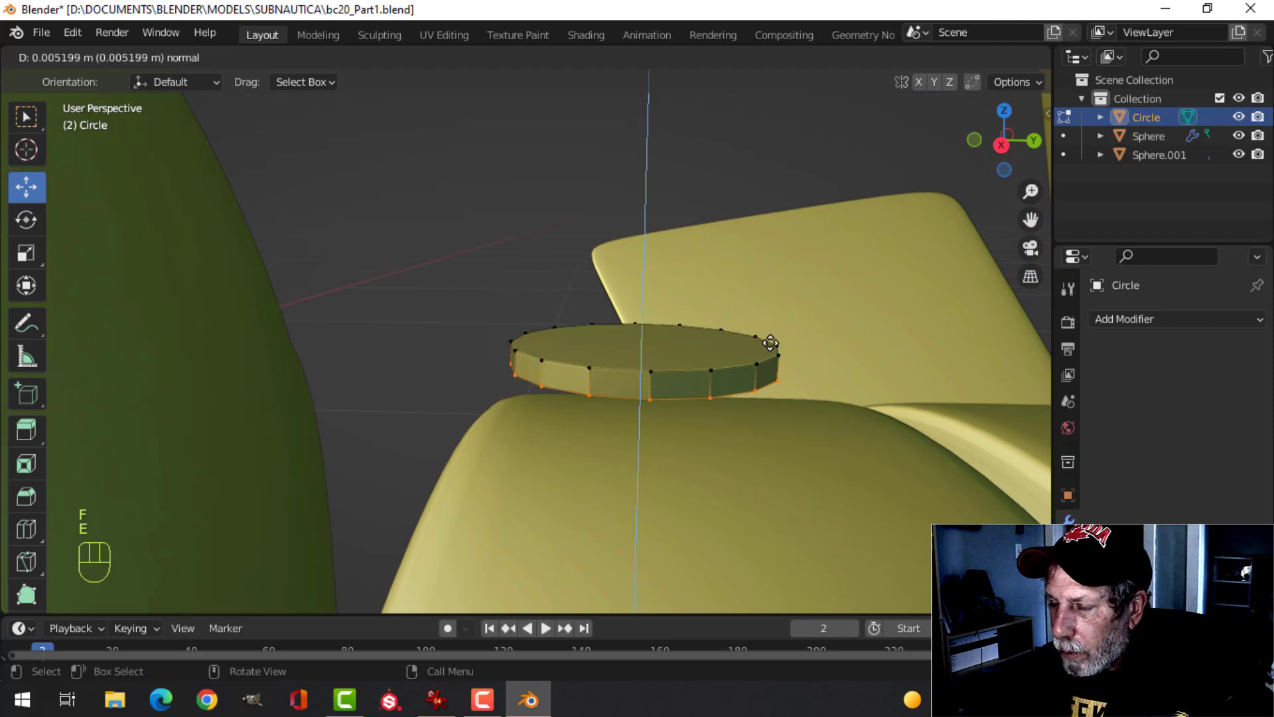
- Bevel the rim of the disk's top face with two segments
{"action": "key", "text": "a"}
{"action": "key", "text": "alt+a"}
{"action": "key", "text": "3"}
{"action": "left_click", "coordinate": [733, 350]}
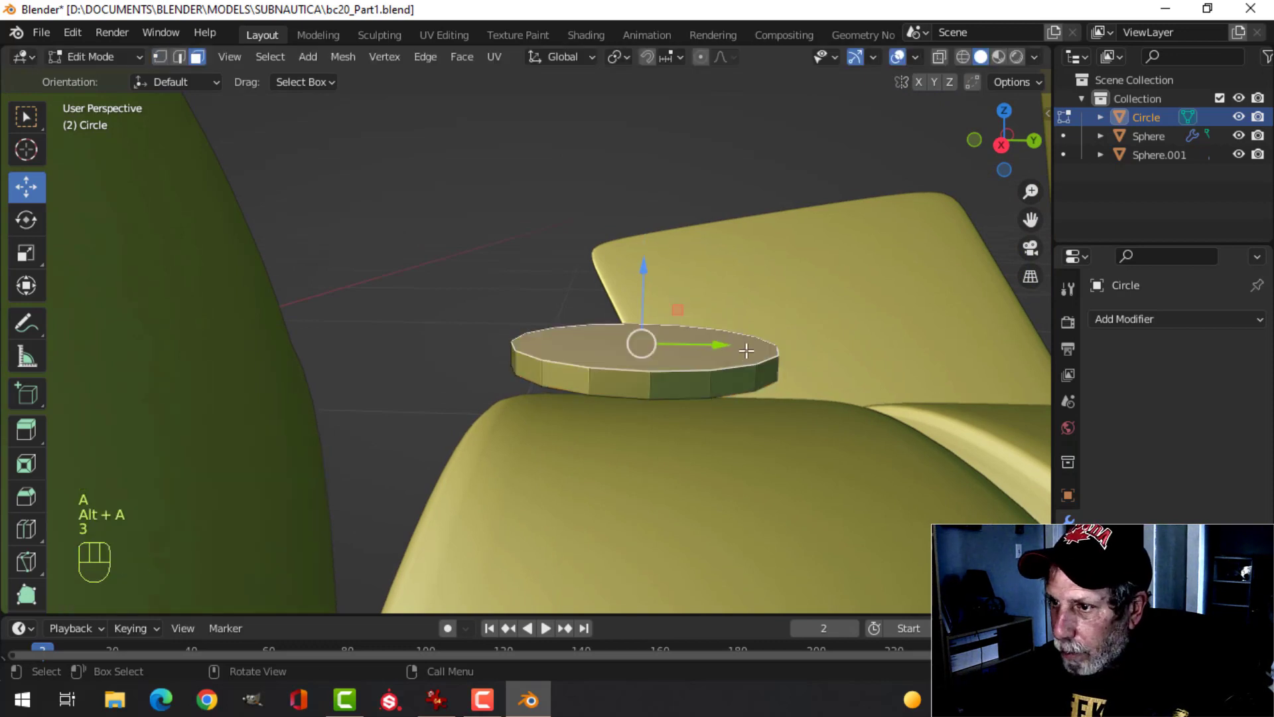
{"action": "key", "text": "ctrl+b"}
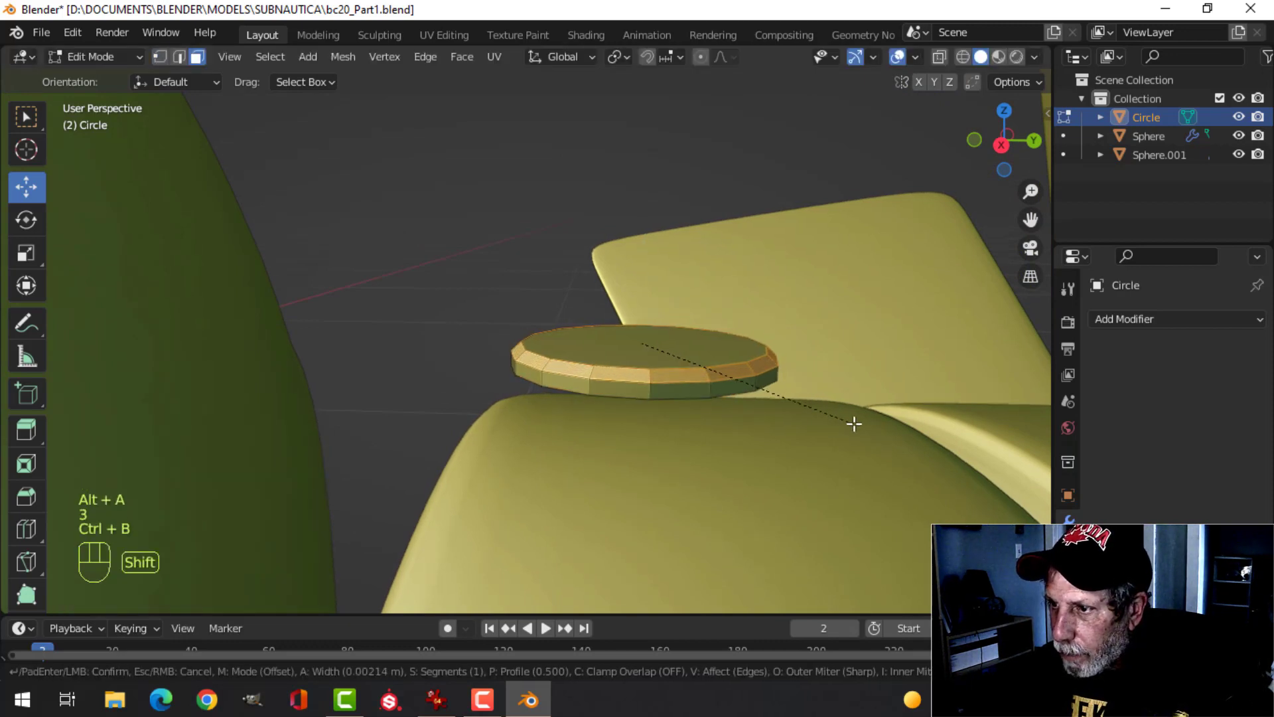
{"action": "scroll", "coordinate": [853, 424], "scroll_direction": "up", "scroll_amount": 1}
{"action": "left_click", "coordinate": [854, 423]}
- Apply Shade Smooth to the disk in Object Mode
{"action": "key", "text": "Tab"}
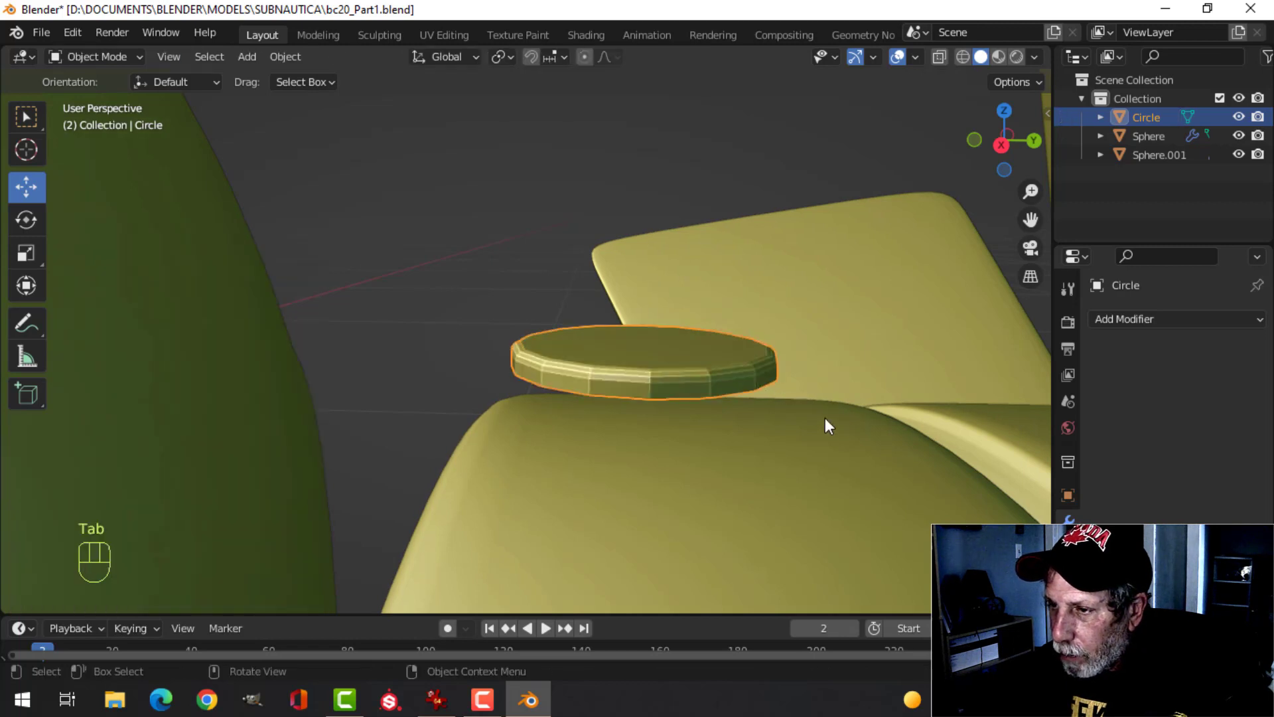
{"action": "right_click", "coordinate": [672, 345]}
{"action": "left_click", "coordinate": [667, 337]}
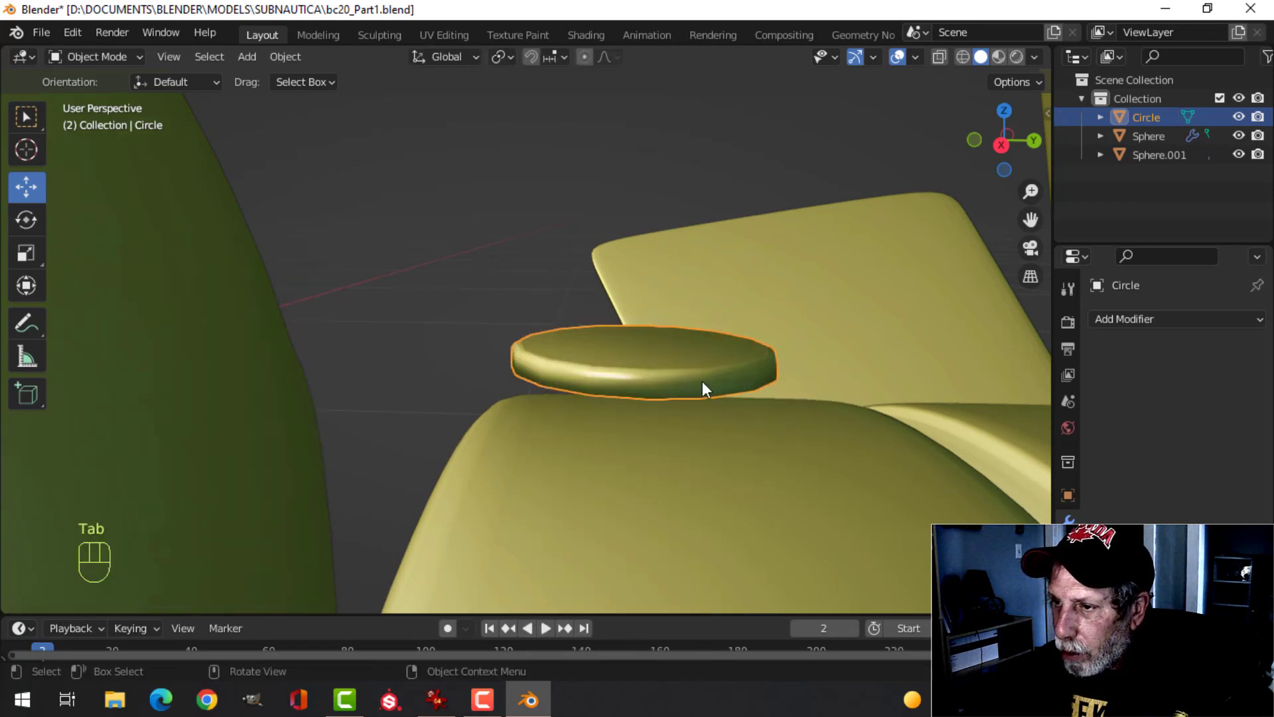
- Lower the disk toward the hub and recalculate its normals to face outside
{"action": "key", "text": "Tab"}
{"action": "key", "text": "a"}
{"action": "left_click_drag", "start_coordinate": [647, 280], "coordinate": [652, 364]}
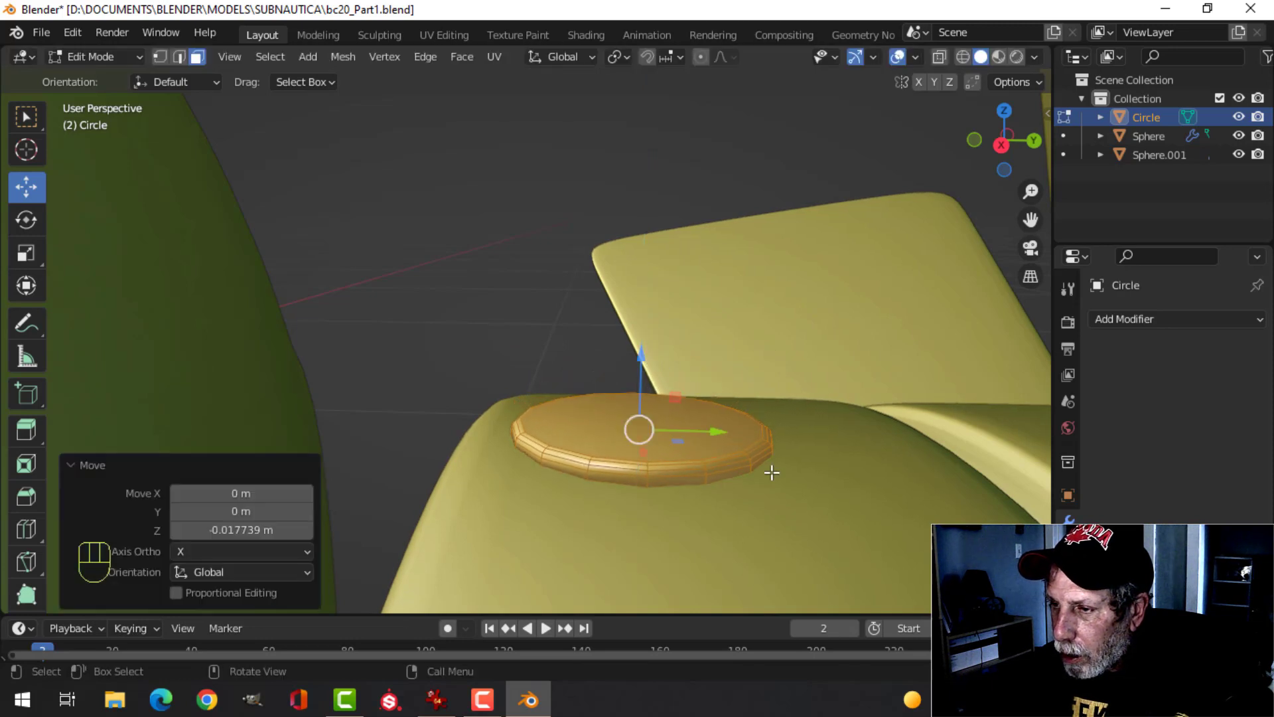
{"action": "left_click_drag", "start_coordinate": [711, 433], "coordinate": [745, 433]}
{"action": "middle_click_drag", "start_coordinate": [746, 433], "coordinate": [637, 438]}
{"action": "key", "text": "alt+n"}
{"action": "left_click", "coordinate": [702, 377]}
- Scale the disk 2.525 along Z and adjust its vertical position
{"action": "key", "text": "Tab"}
{"action": "scroll", "coordinate": [629, 426], "scroll_direction": "down", "scroll_amount": 4}
{"action": "key", "text": "alt+a"}
{"action": "left_click", "coordinate": [608, 394]}
{"action": "key", "text": "Tab"}
{"action": "key", "text": "a"}
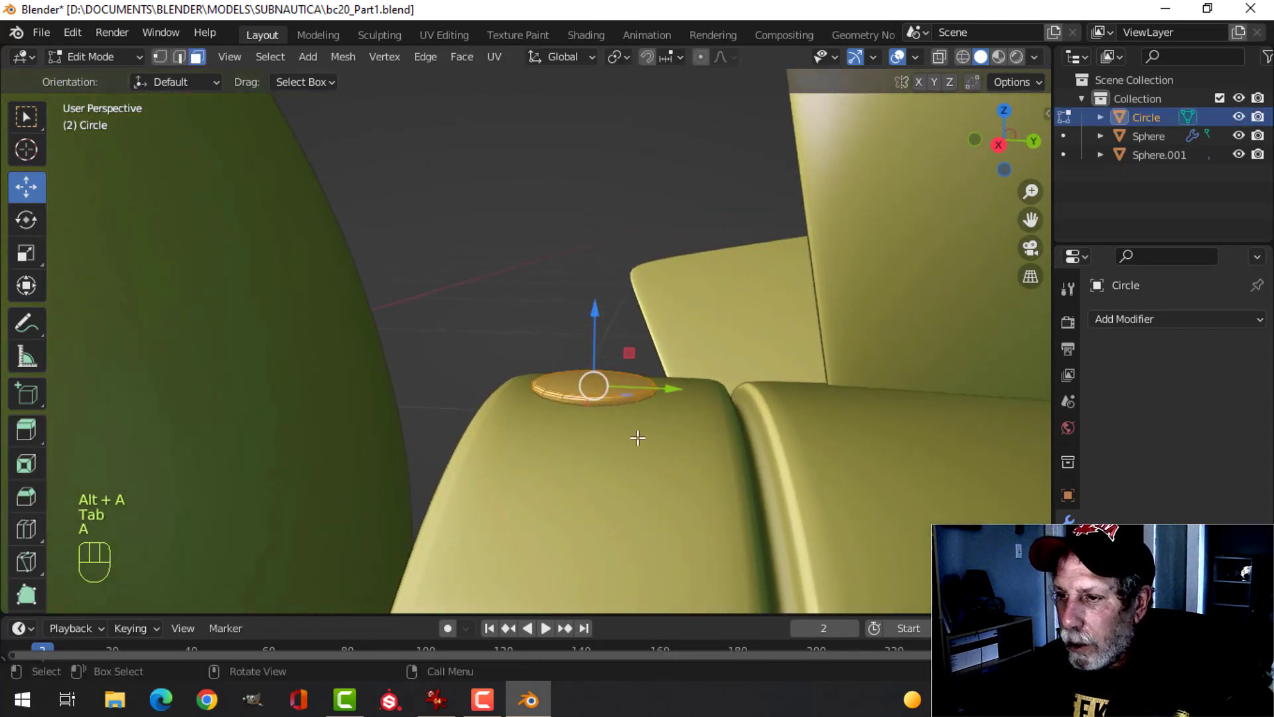
{"action": "key", "text": "s"}
{"action": "key", "text": "z"}
{"action": "left_click", "coordinate": [774, 506]}
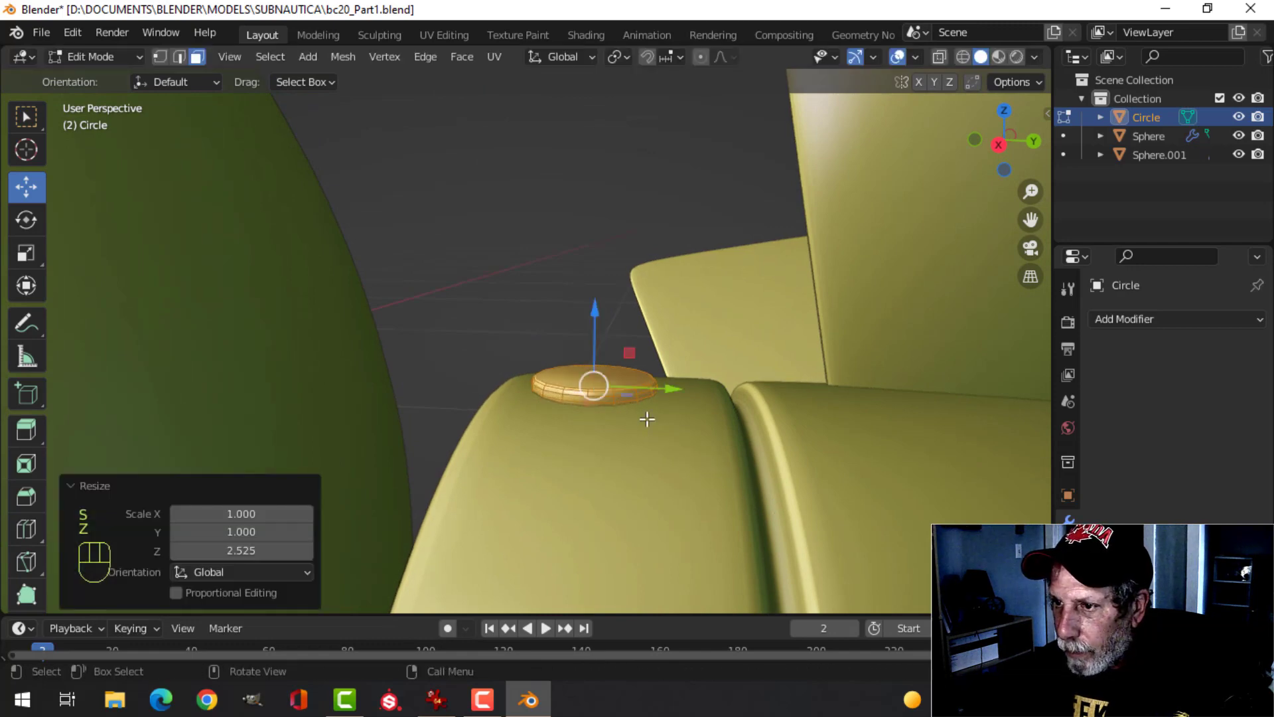
{"action": "key", "text": "g"}
{"action": "key", "text": "z"}
{"action": "left_click", "coordinate": [593, 314]}
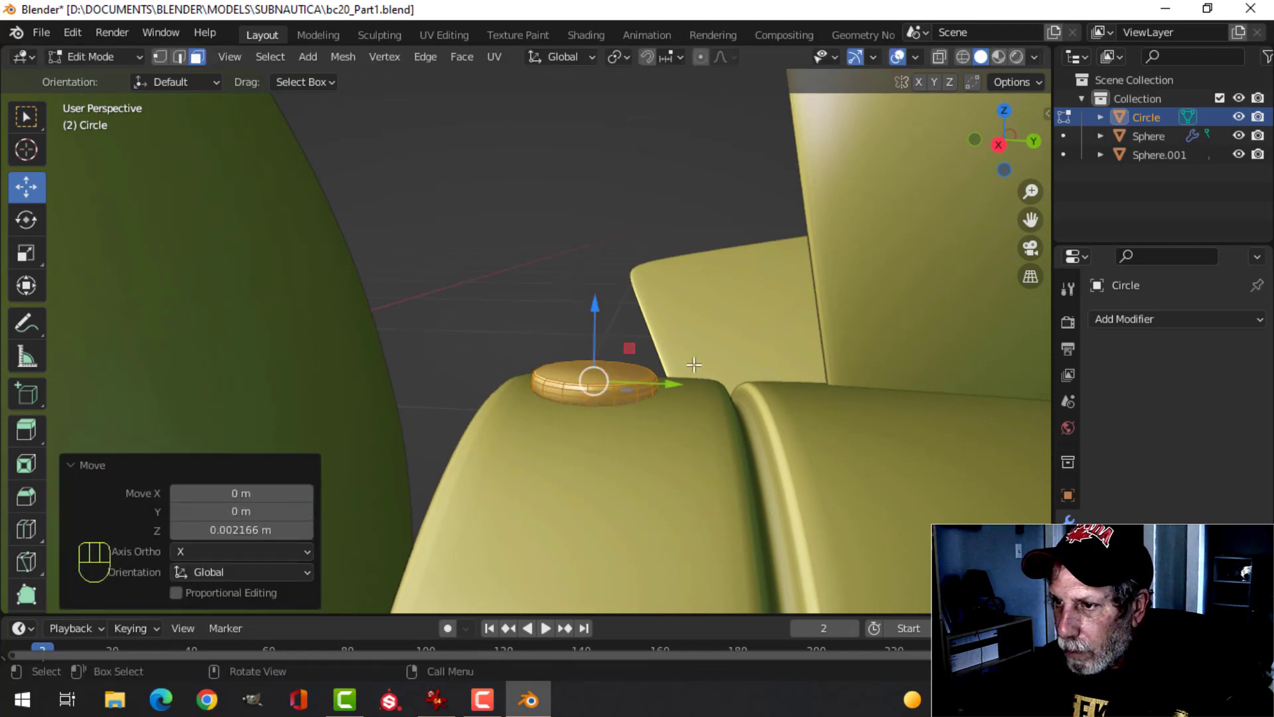
- Slide the disk onto the hub collar beside the groove, returning to Object Mode
{"action": "key", "text": "Tab"}
{"action": "key", "text": "alt+a"}
{"action": "middle_click_drag", "start_coordinate": [592, 314], "coordinate": [619, 464]}
{"action": "key", "text": "Tab"}
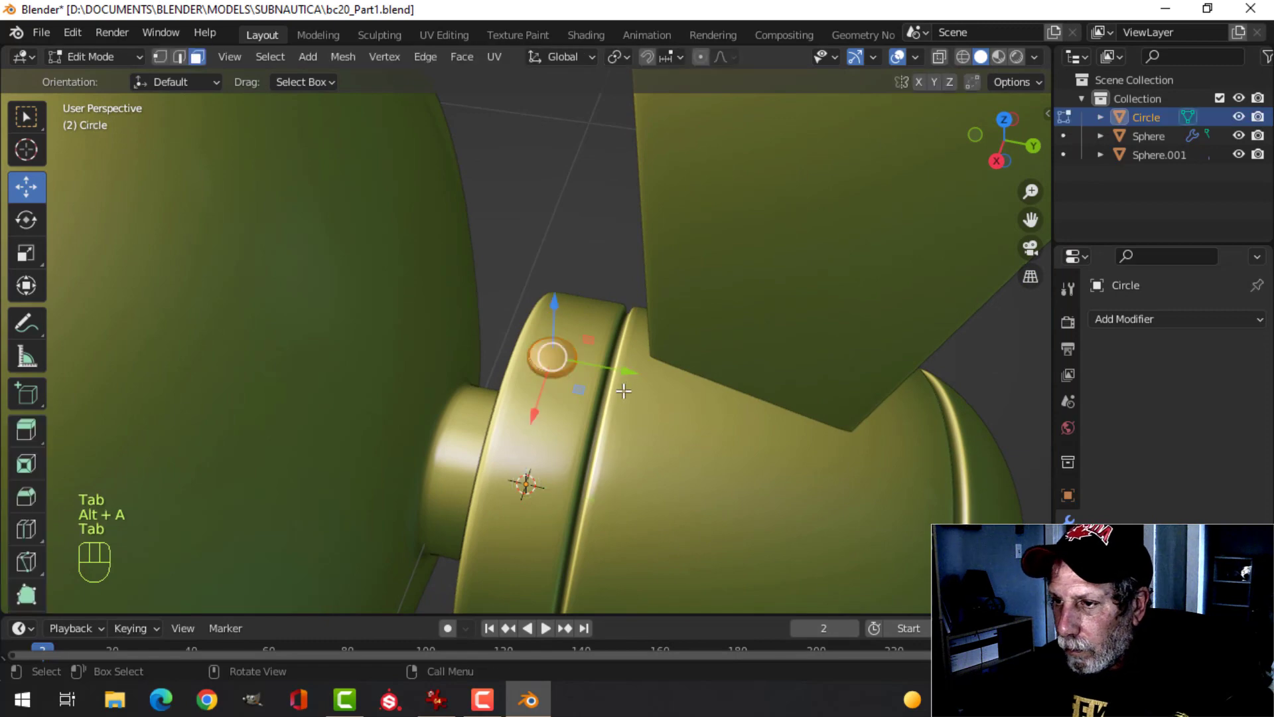
{"action": "scroll", "coordinate": [617, 379], "scroll_direction": "up", "scroll_amount": 2}
{"action": "left_click_drag", "start_coordinate": [640, 384], "coordinate": [653, 380]}
{"action": "key", "text": "Tab"}
{"action": "scroll", "coordinate": [703, 411], "scroll_direction": "down", "scroll_amount": 4}
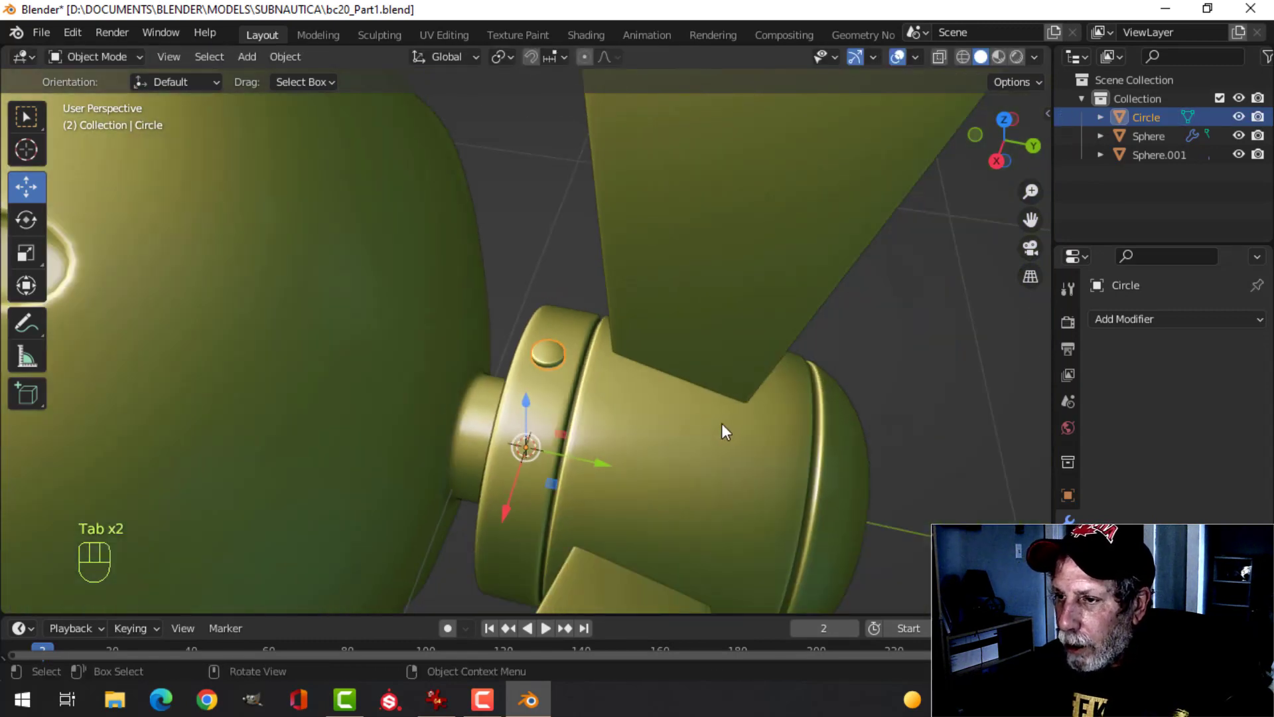
{"action": "key", "text": "alt+a"}
{"action": "middle_click_drag", "start_coordinate": [722, 423], "coordinate": [678, 388]}
{"action": "scroll", "coordinate": [599, 431], "scroll_direction": "down", "scroll_amount": 3}
{"action": "scroll", "coordinate": [678, 387], "scroll_direction": "up", "scroll_amount": 5}
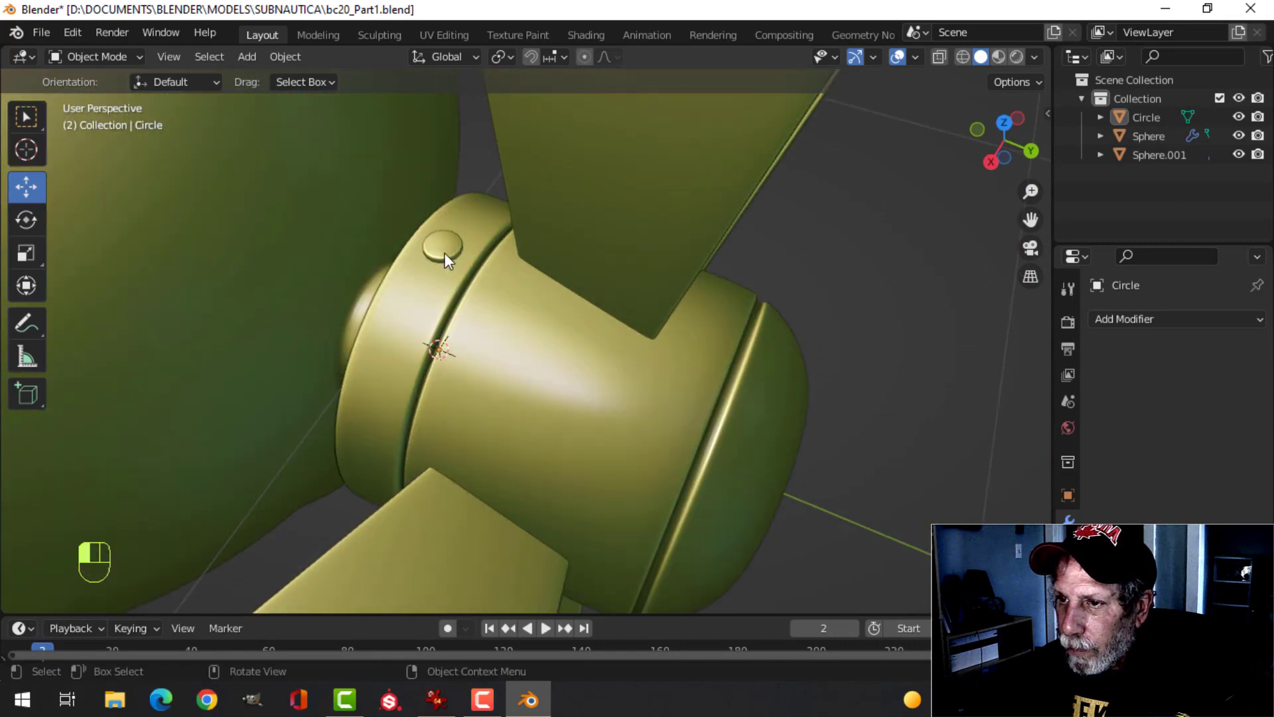
- In back orthographic view, set the bolt's origin to the 3D cursor at the hub centre
{"action": "left_click", "coordinate": [445, 253]}
{"action": "key", "text": "Tab"}
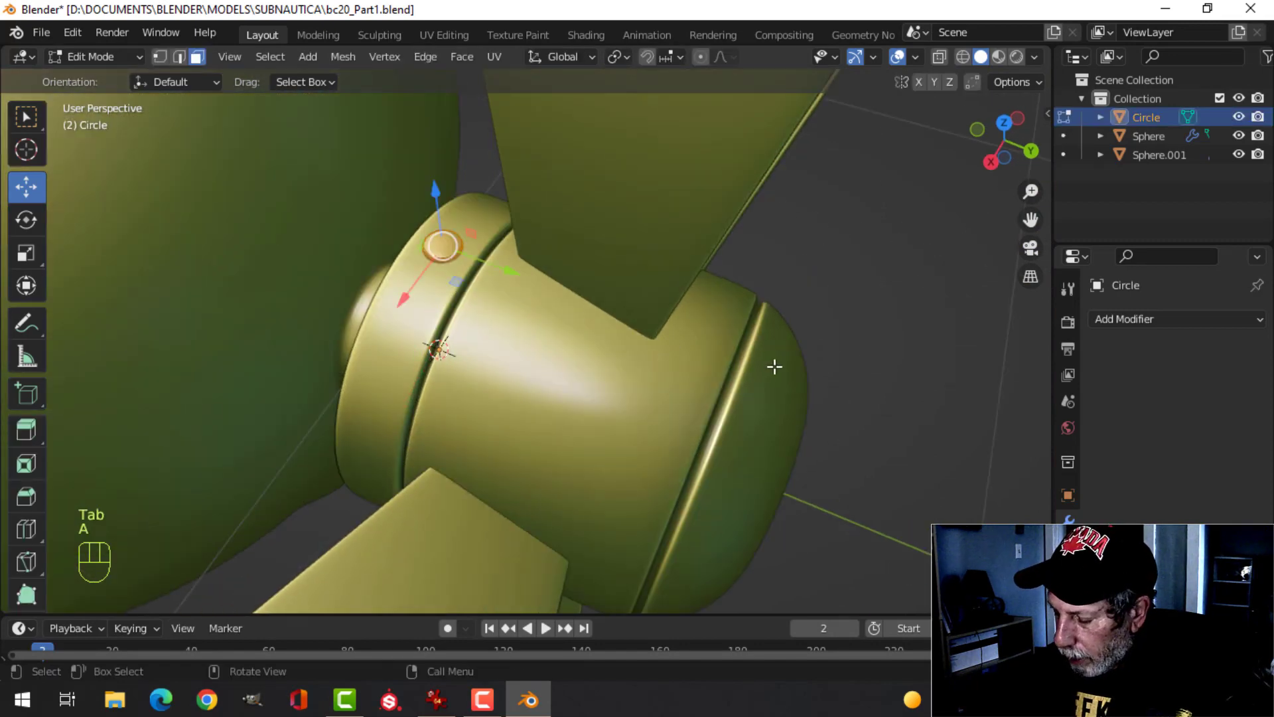
{"action": "key", "text": "KP_1"}
{"action": "key", "text": "ctrl+KP_1"}
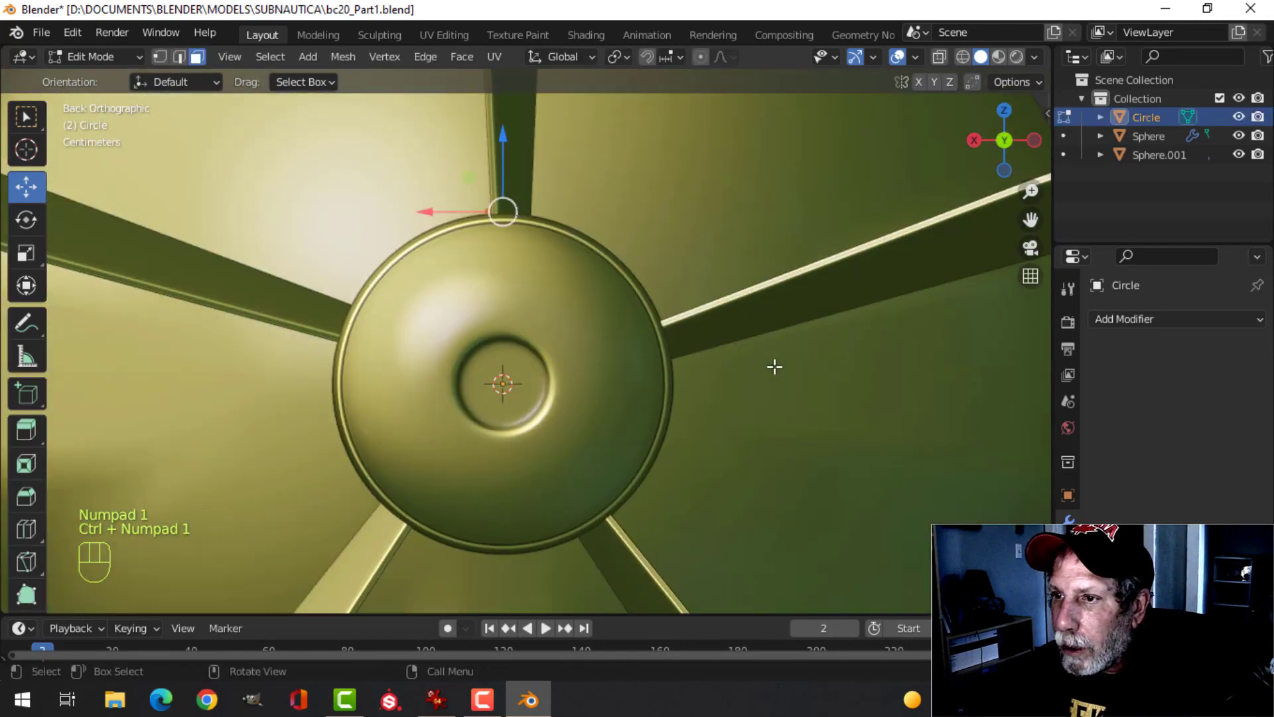
{"action": "key", "text": "Tab"}
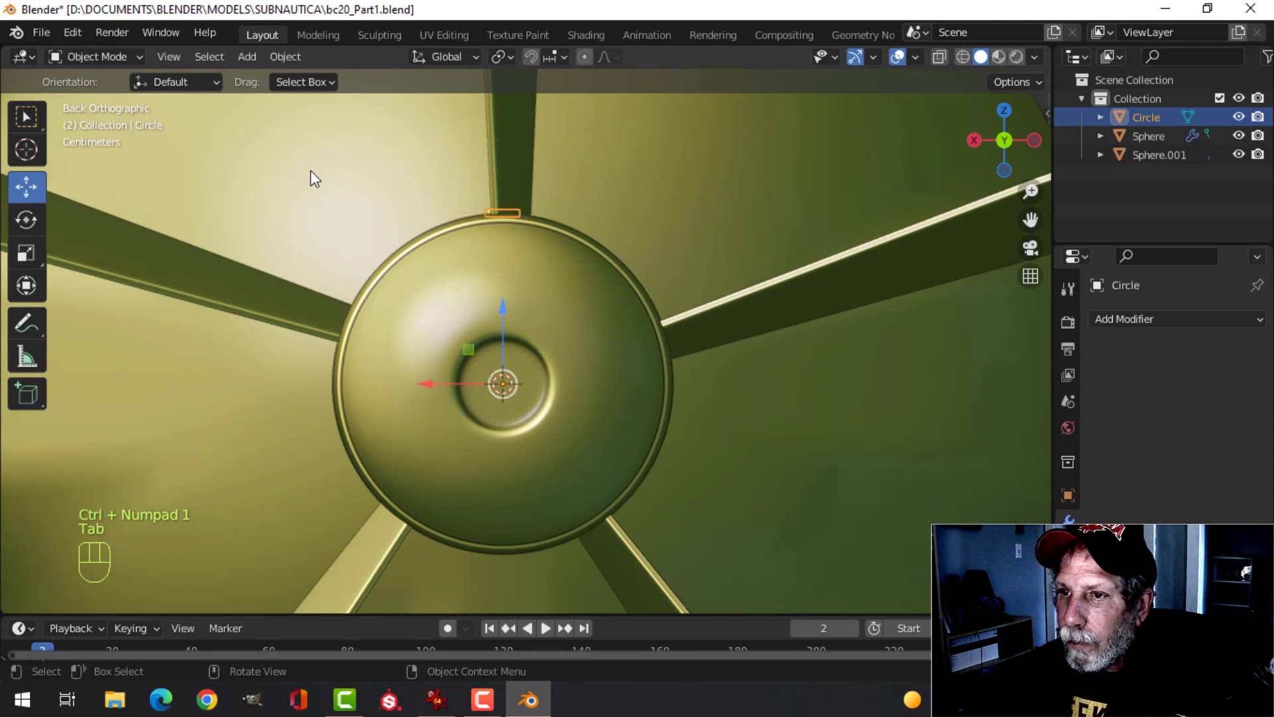
{"action": "left_click", "coordinate": [286, 57]}
{"action": "mouse_move", "coordinate": [419, 93]}
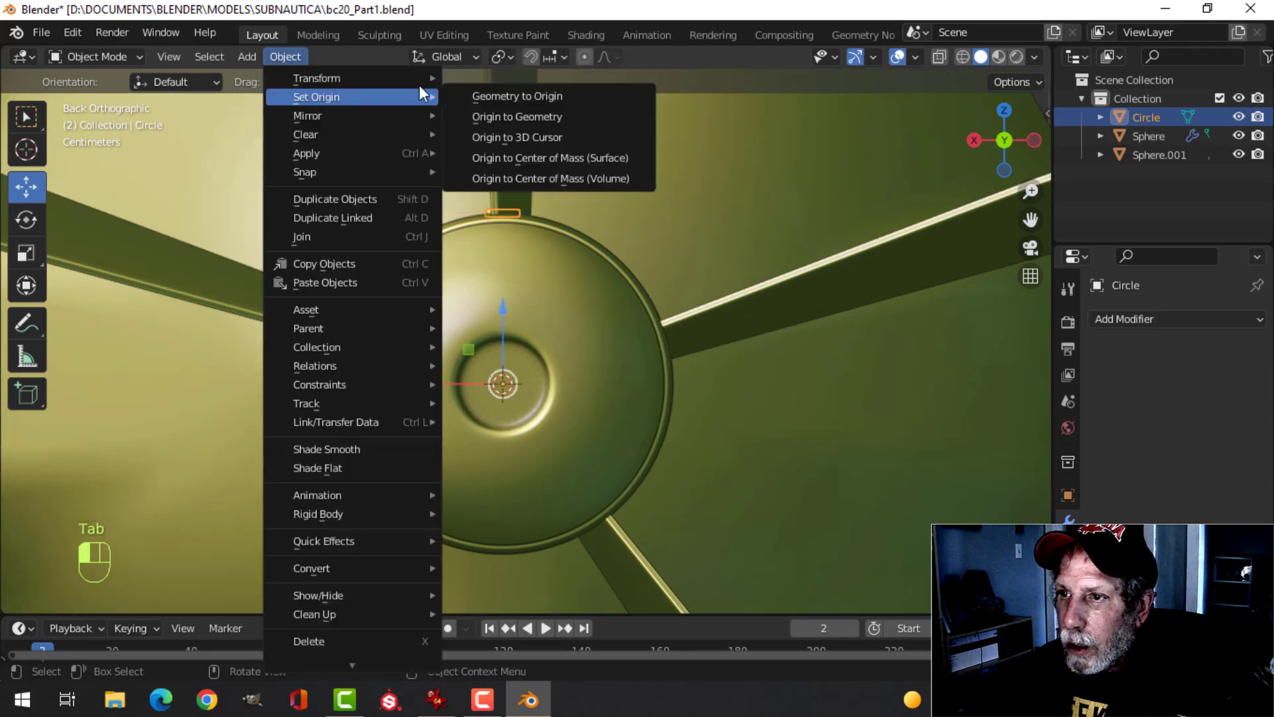
{"action": "left_click", "coordinate": [511, 135]}
- Spin all the bolt geometry around the hub in 5 steps and edit the spin angle
{"action": "key", "text": "Tab"}
{"action": "key", "text": "a"}
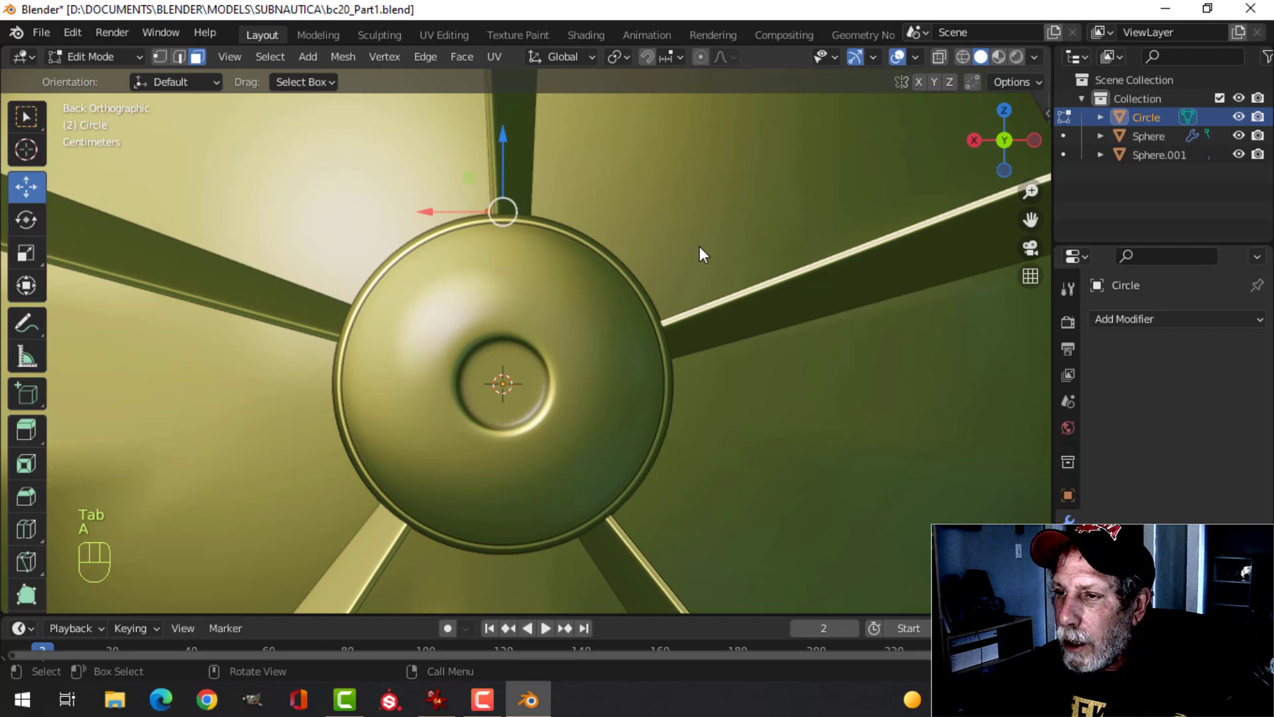
{"action": "scroll", "coordinate": [26, 556], "scroll_direction": "down", "scroll_amount": 5}
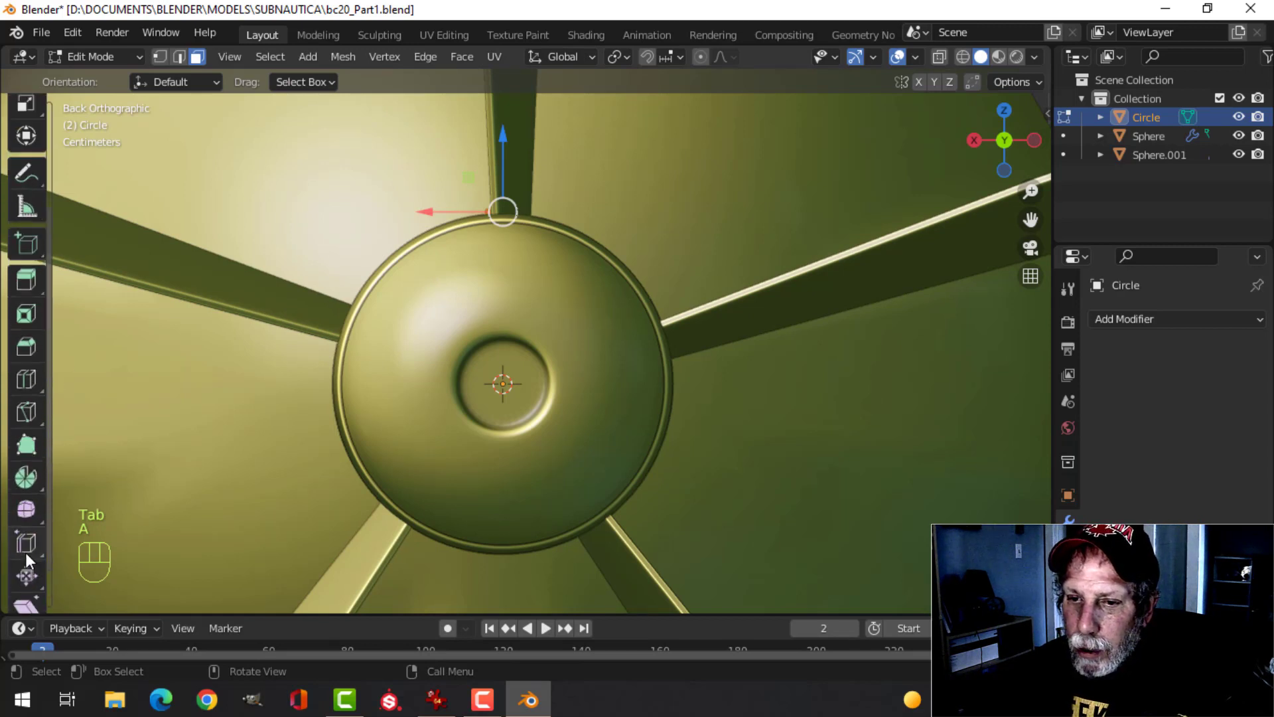
{"action": "left_click", "coordinate": [30, 485]}
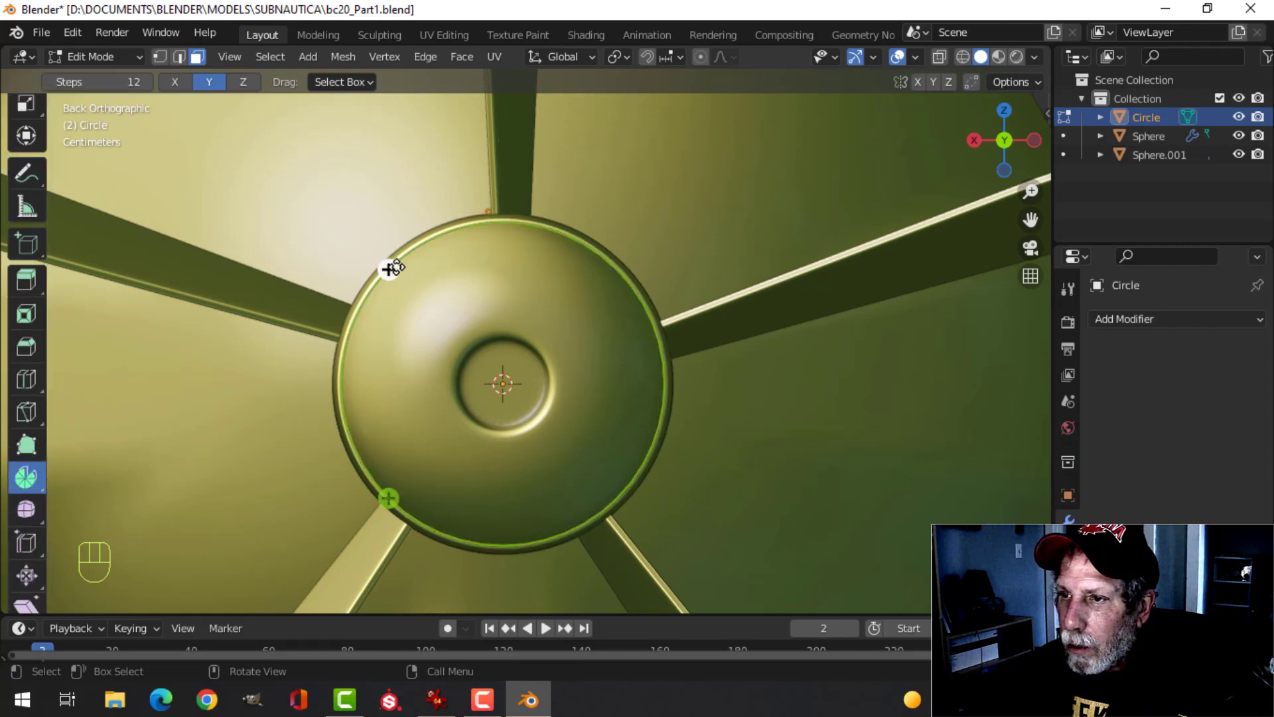
{"action": "left_click_drag", "start_coordinate": [389, 268], "coordinate": [451, 512]}
{"action": "left_click", "coordinate": [286, 435]}
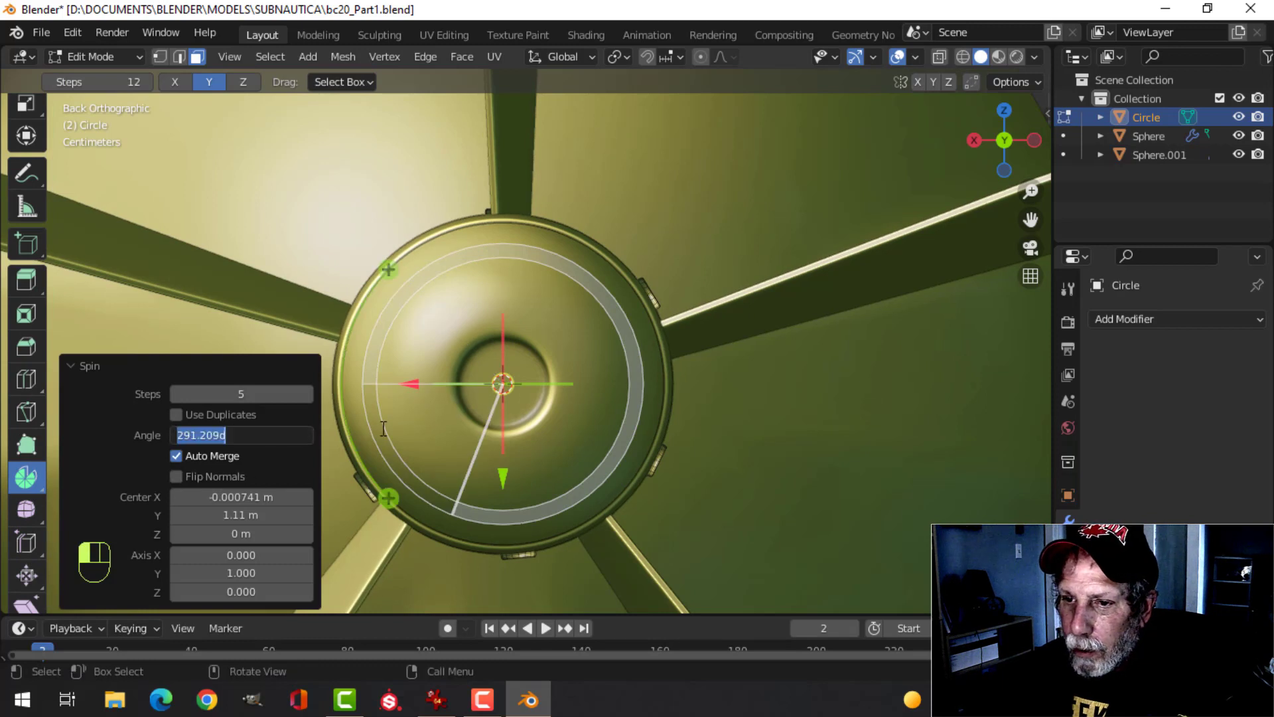
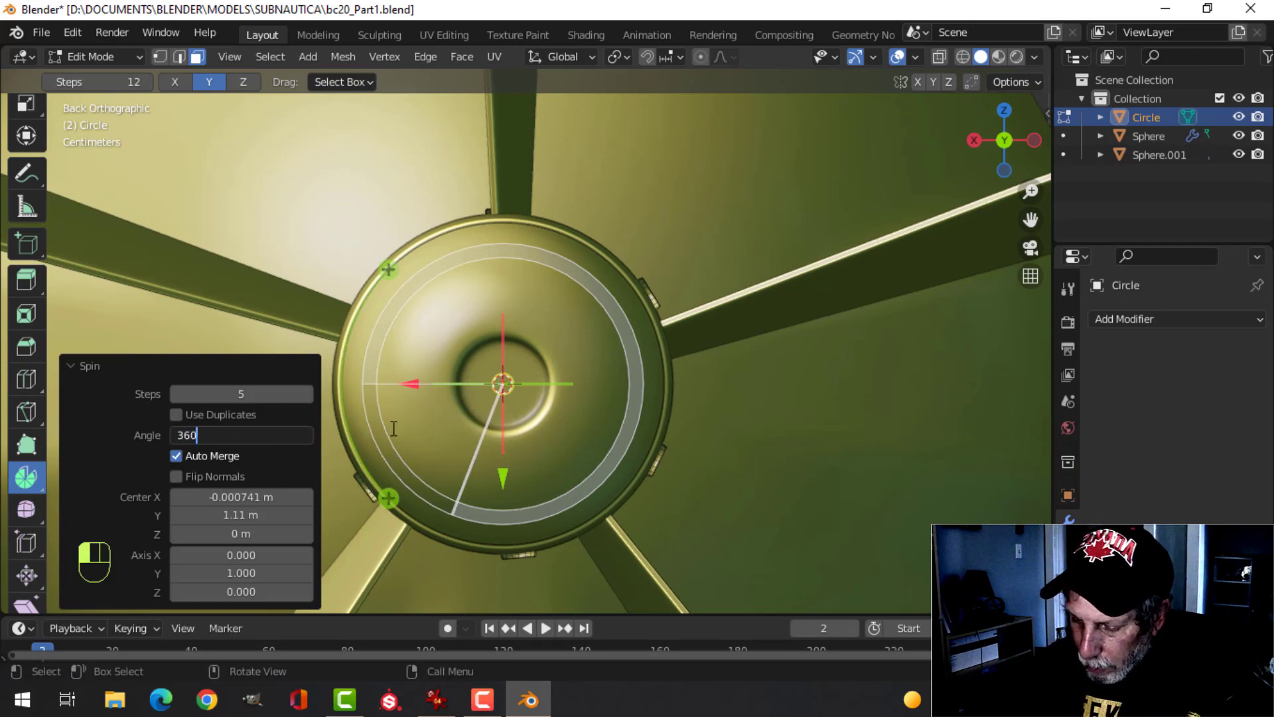
- Spin the bolt a full 360° in 10 steps to form the rivet ring
{"action": "key", "text": "Return"}
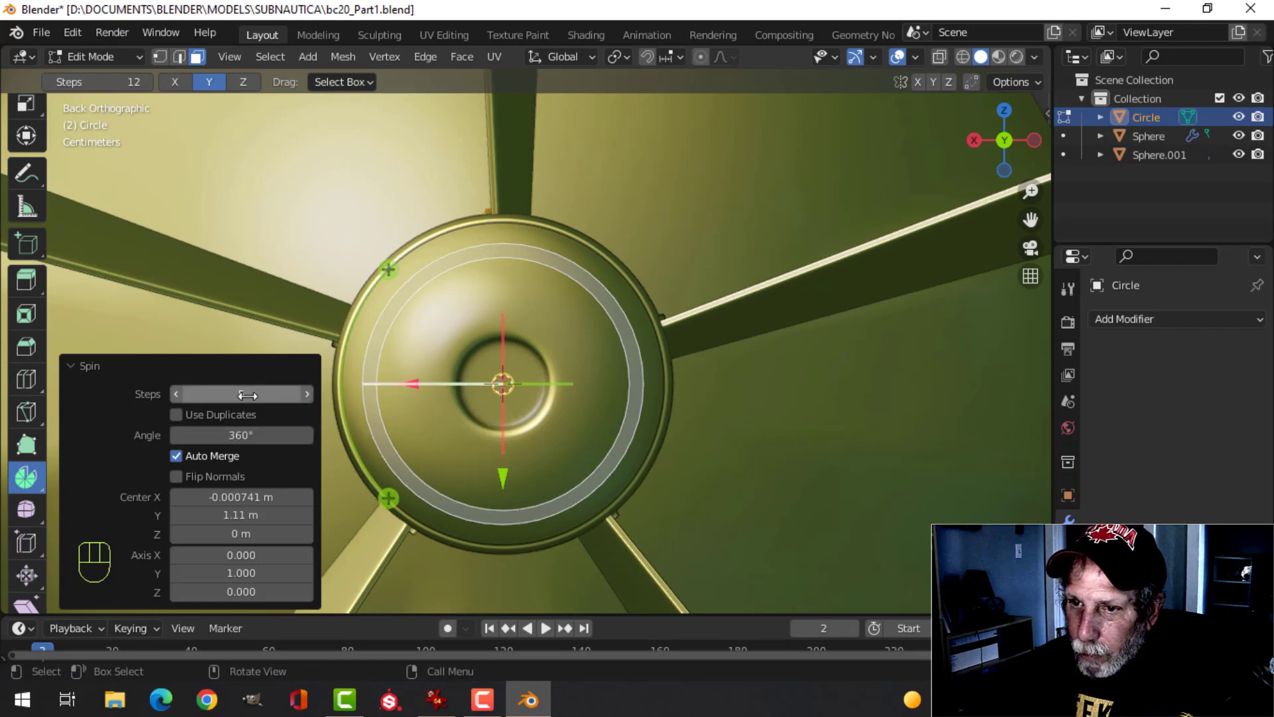
{"action": "left_click", "coordinate": [246, 396]}
{"action": "type", "text": "10"}
{"action": "key", "text": "Return"}
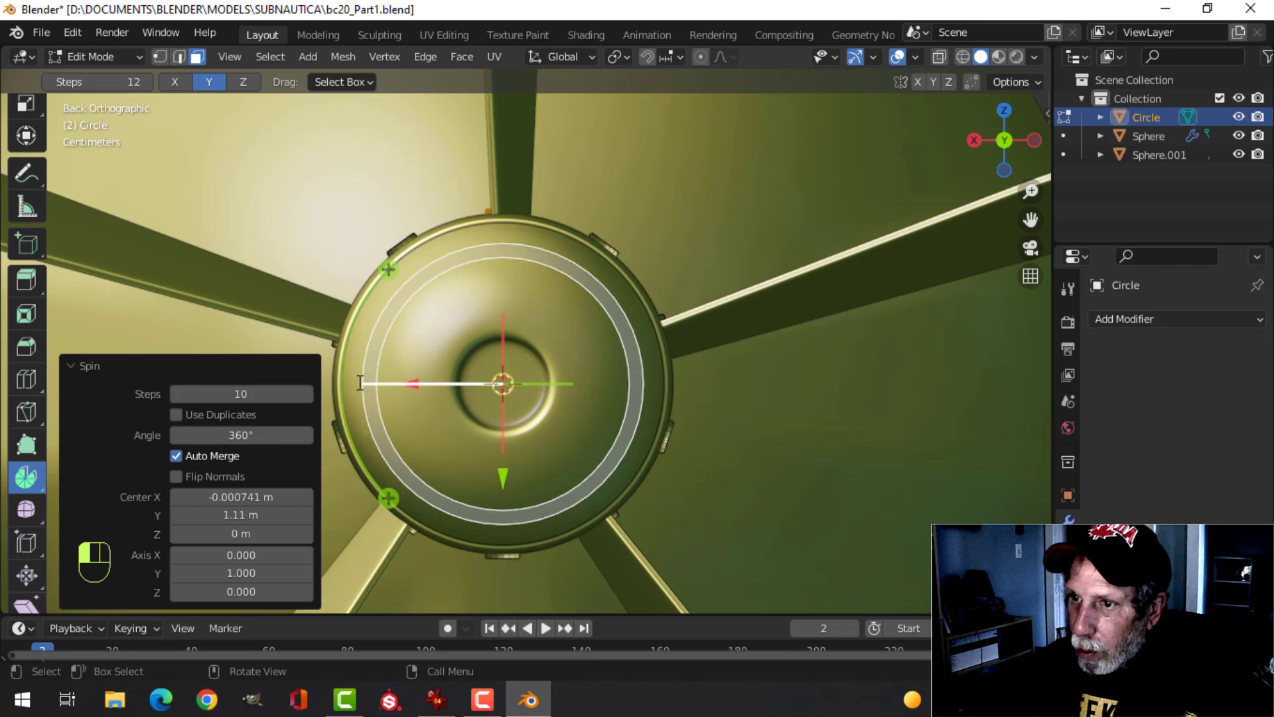
- Recalculate all rivet normals to face outside and return to Object Mode
{"action": "middle_click_drag", "start_coordinate": [471, 259], "coordinate": [649, 329]}
{"action": "key", "text": "alt+a"}
{"action": "key", "text": "alt+n"}
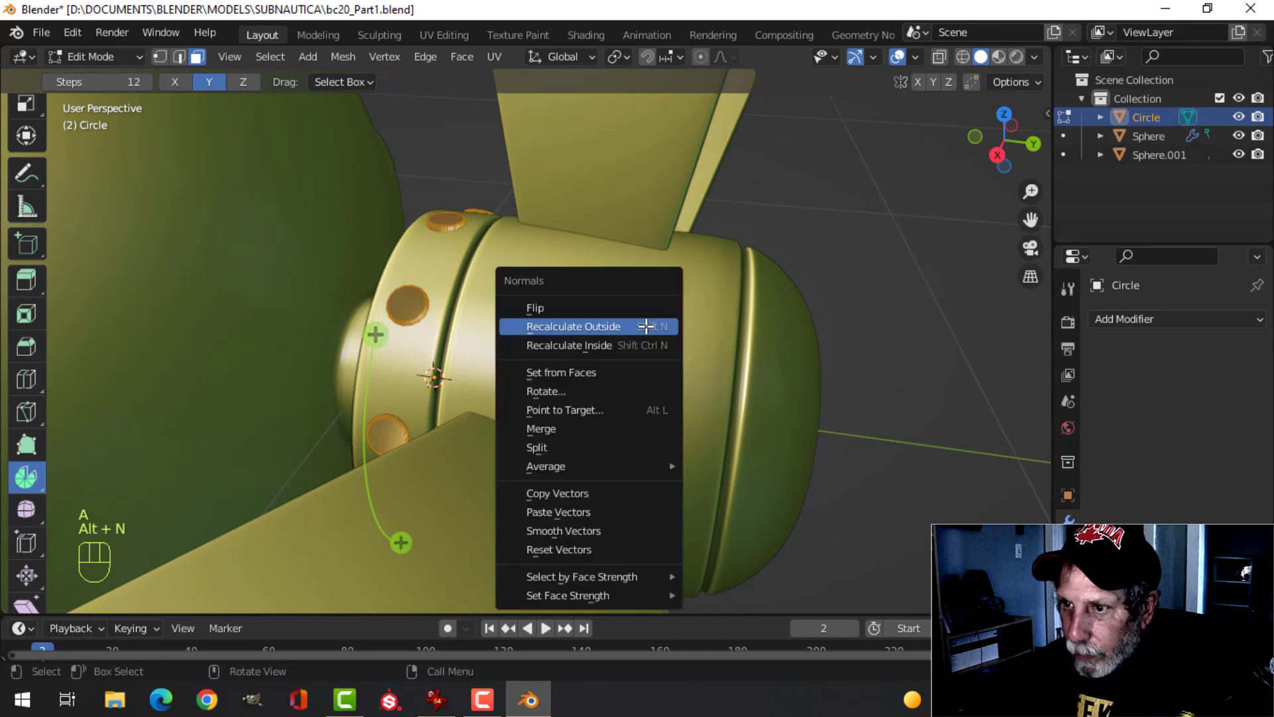
{"action": "left_click", "coordinate": [645, 325]}
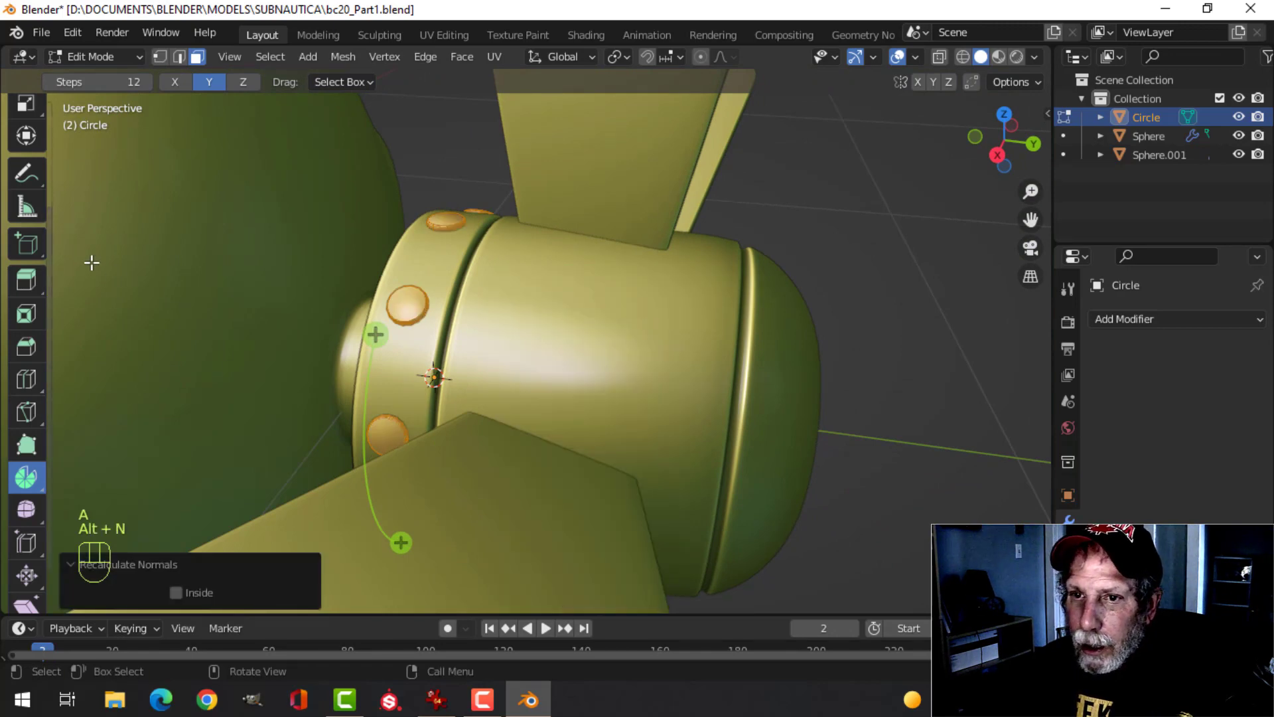
{"action": "scroll", "coordinate": [46, 197], "scroll_direction": "up", "scroll_amount": 5}
{"action": "left_click", "coordinate": [26, 191]}
{"action": "key", "text": "Tab"}
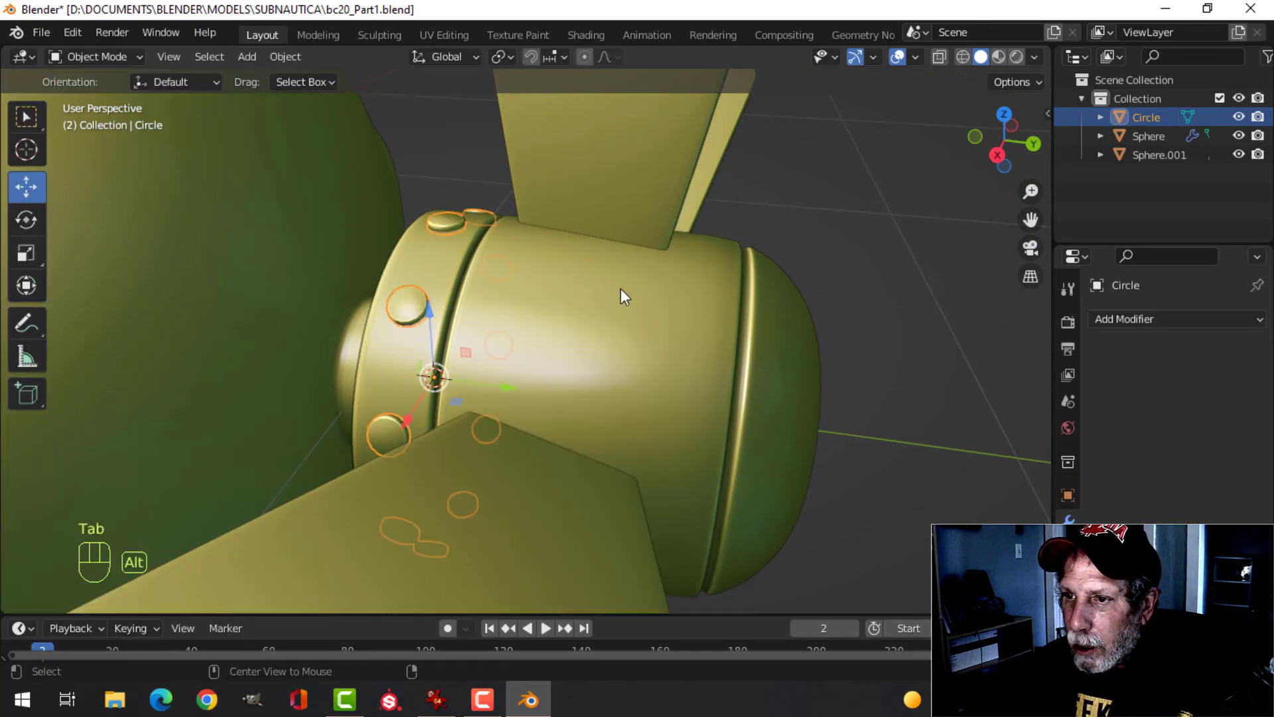
- Select the Circle rivets object around the collar and enter its Edit Mode
{"action": "key", "text": "alt+a"}
{"action": "middle_click_drag", "start_coordinate": [620, 288], "coordinate": [696, 348]}
{"action": "scroll", "coordinate": [730, 314], "scroll_direction": "down", "scroll_amount": 2}
{"action": "scroll", "coordinate": [725, 327], "scroll_direction": "up", "scroll_amount": 1}
{"action": "scroll", "coordinate": [690, 348], "scroll_direction": "up", "scroll_amount": 1}
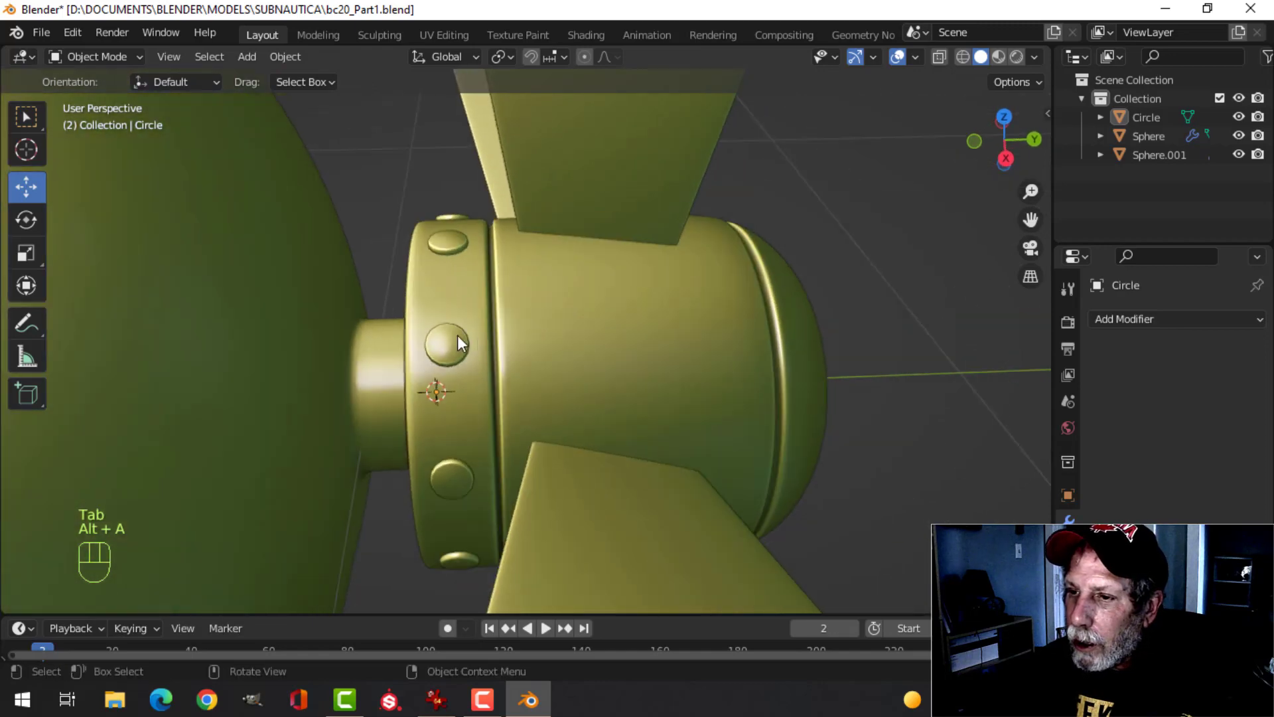
{"action": "scroll", "coordinate": [502, 352], "scroll_direction": "down", "scroll_amount": 2}
{"action": "middle_click_drag", "start_coordinate": [530, 382], "coordinate": [515, 375]}
{"action": "scroll", "coordinate": [515, 375], "scroll_direction": "down", "scroll_amount": 1}
{"action": "scroll", "coordinate": [498, 362], "scroll_direction": "up", "scroll_amount": 3}
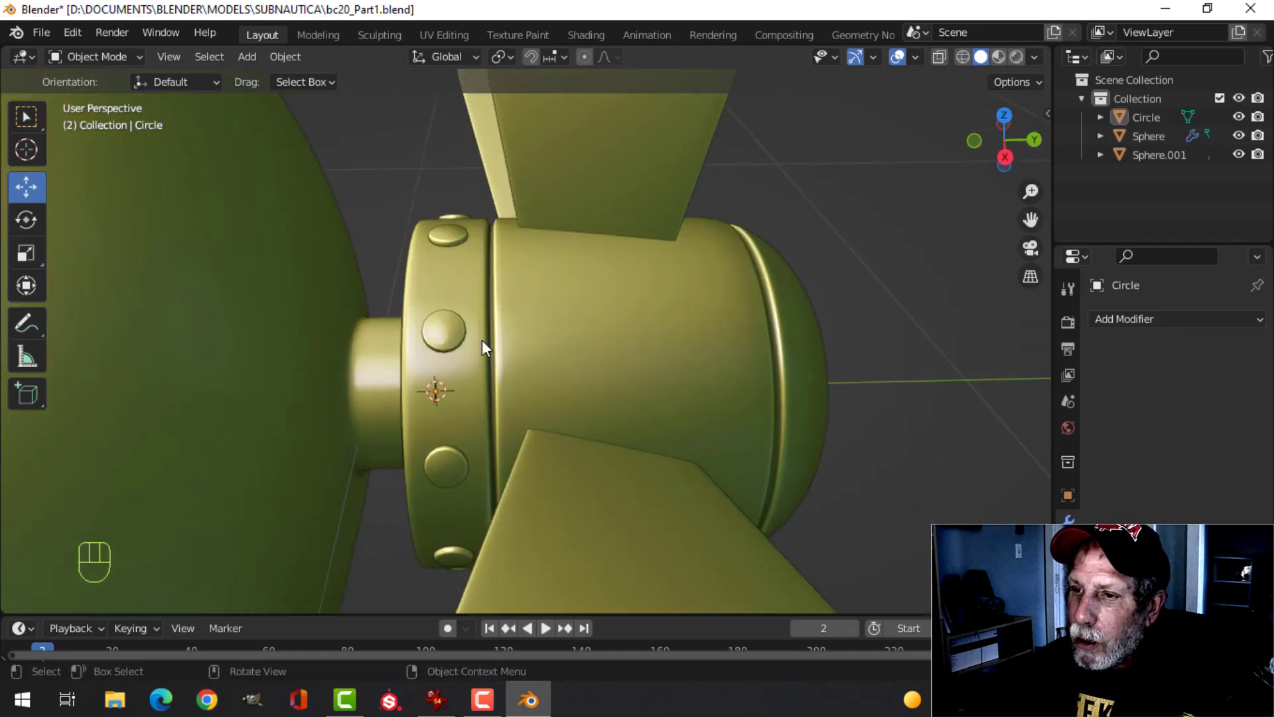
{"action": "left_click", "coordinate": [449, 334]}
{"action": "key", "text": "Tab"}
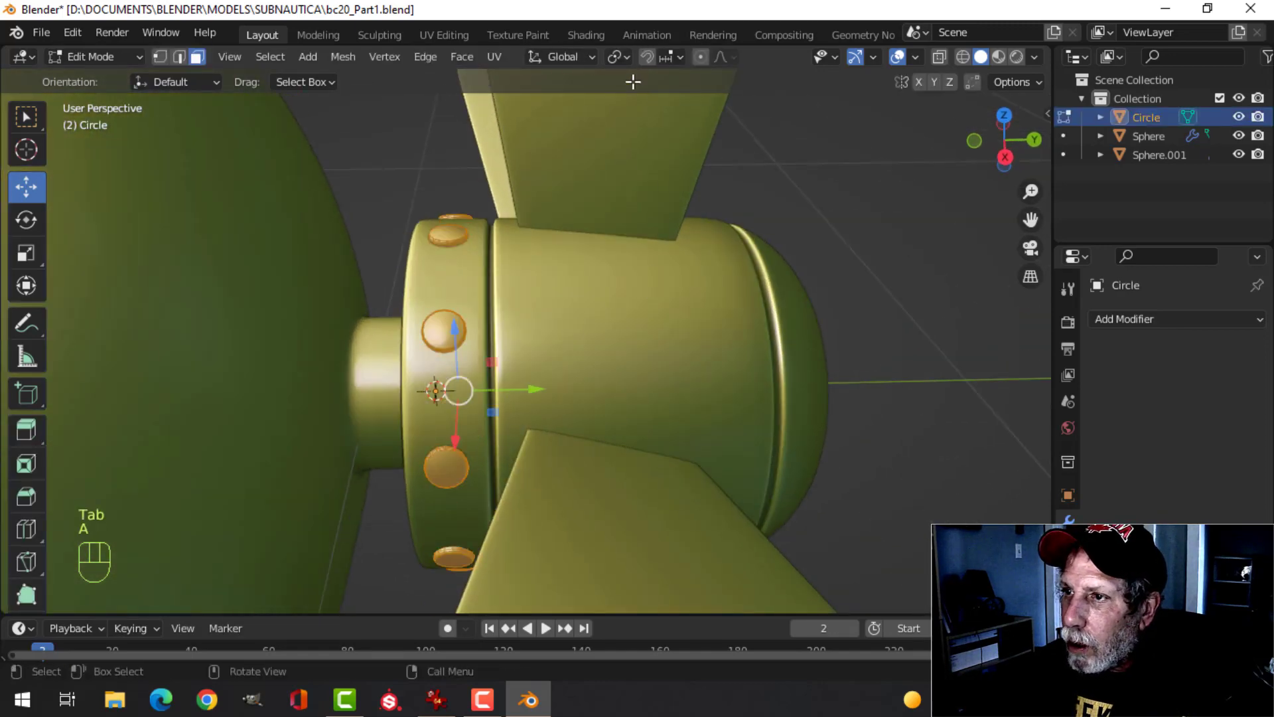
- Shrink each rivet about its own origin to about 0.683, then leave Edit Mode
{"action": "key", "text": "period"}
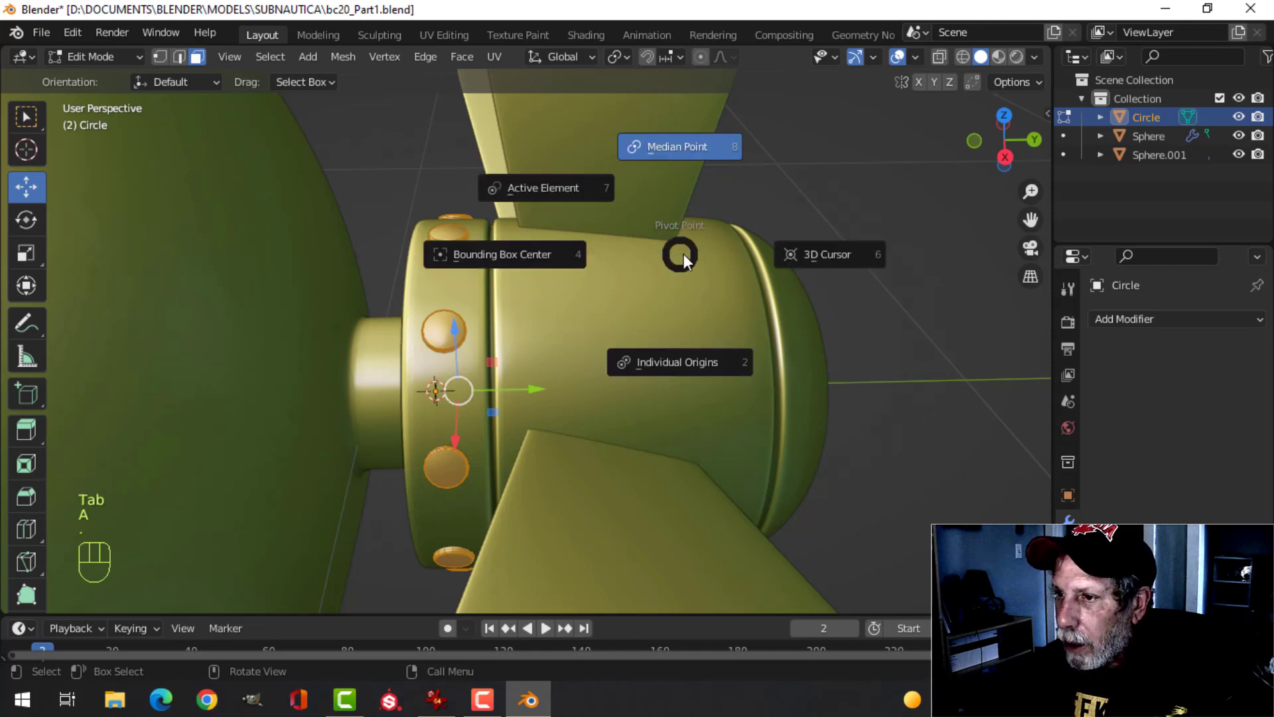
{"action": "left_click", "coordinate": [671, 355]}
{"action": "key", "text": "s"}
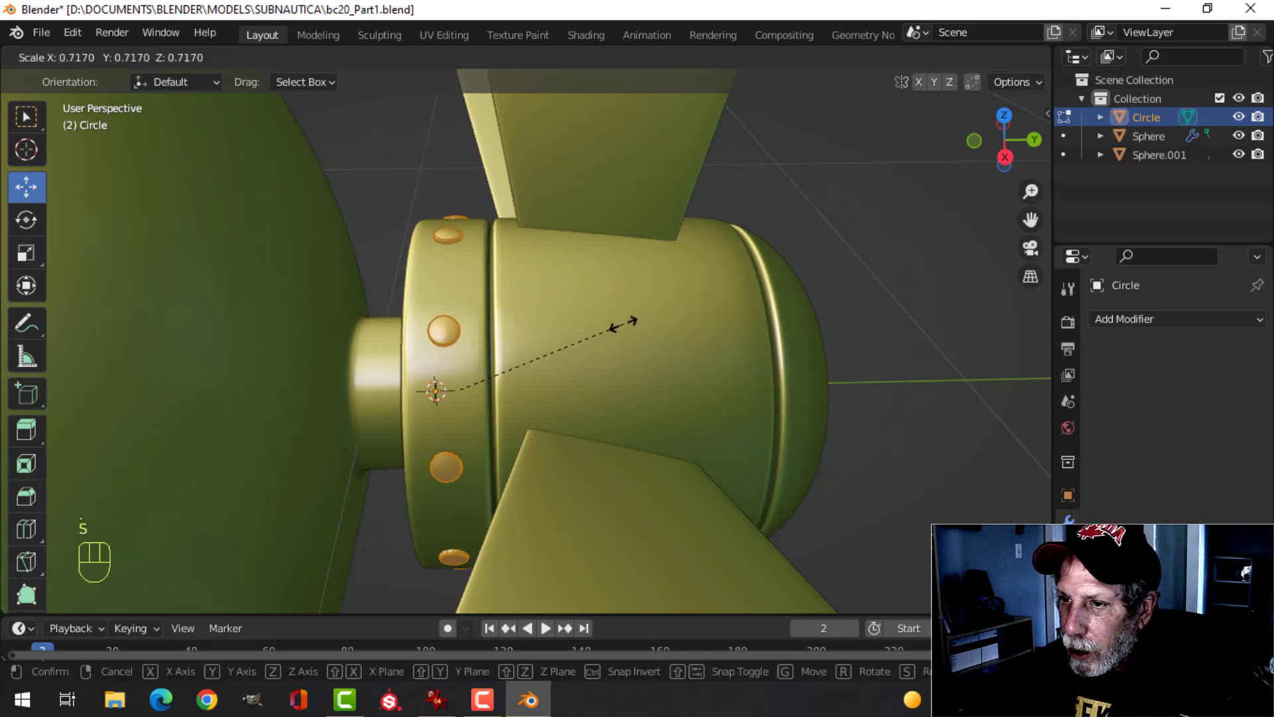
{"action": "left_click", "coordinate": [619, 332]}
{"action": "middle_click_drag", "start_coordinate": [621, 336], "coordinate": [575, 305]}
{"action": "key", "text": "Tab"}
- Reset the pivot point to Median Point and save bc20_Part1.blend
{"action": "scroll", "coordinate": [590, 315], "scroll_direction": "down", "scroll_amount": 3}
{"action": "key", "text": "alt+a"}
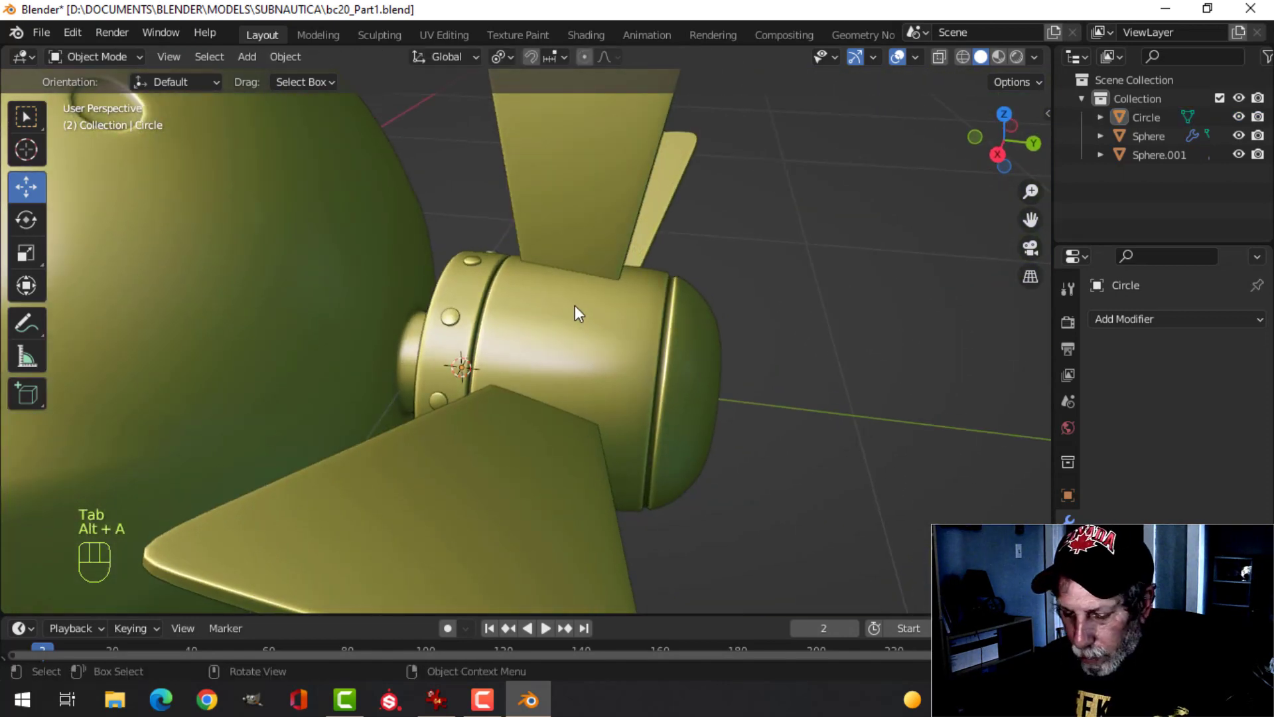
{"action": "key", "text": "period"}
{"action": "left_click", "coordinate": [586, 207]}
{"action": "middle_click_drag", "start_coordinate": [783, 285], "coordinate": [609, 285]}
{"action": "key", "text": "ctrl+s"}
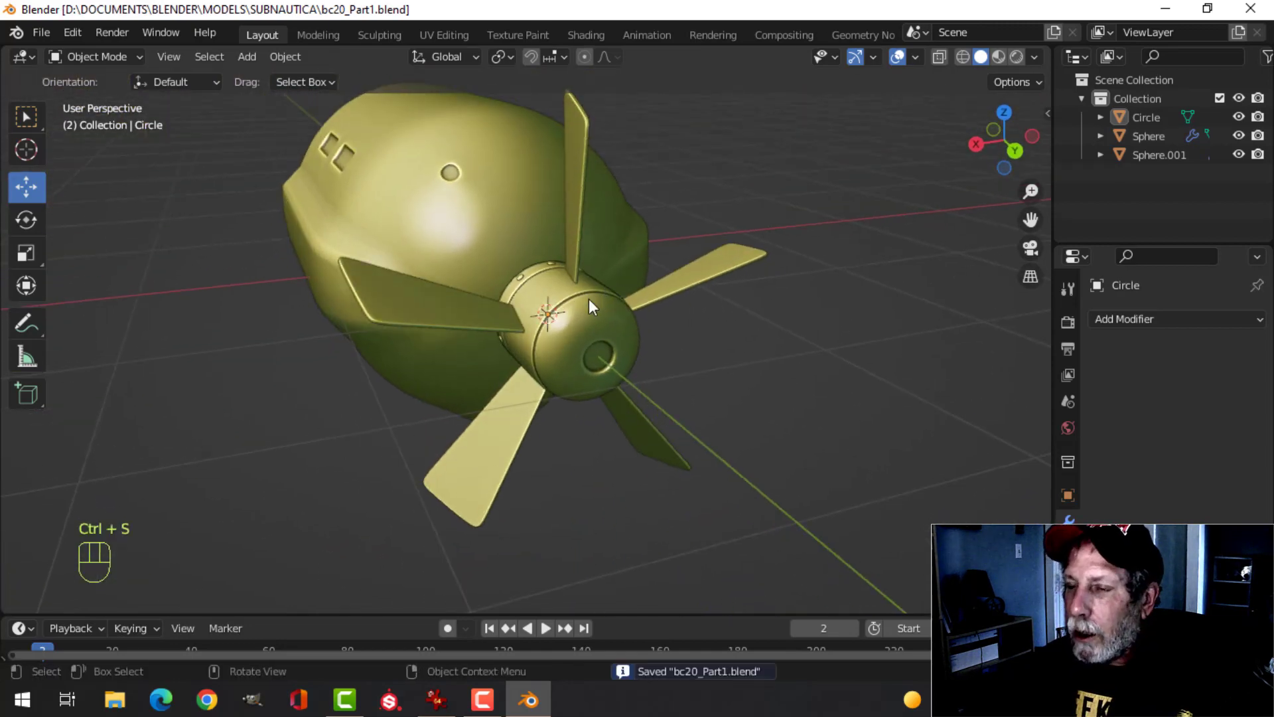
- Briefly toggle the Face Orientation overlay to check the rivet normals
{"action": "scroll", "coordinate": [555, 327], "scroll_direction": "down", "scroll_amount": 2}
{"action": "middle_click_drag", "start_coordinate": [555, 326], "coordinate": [566, 320]}
{"action": "left_click", "coordinate": [914, 58]}
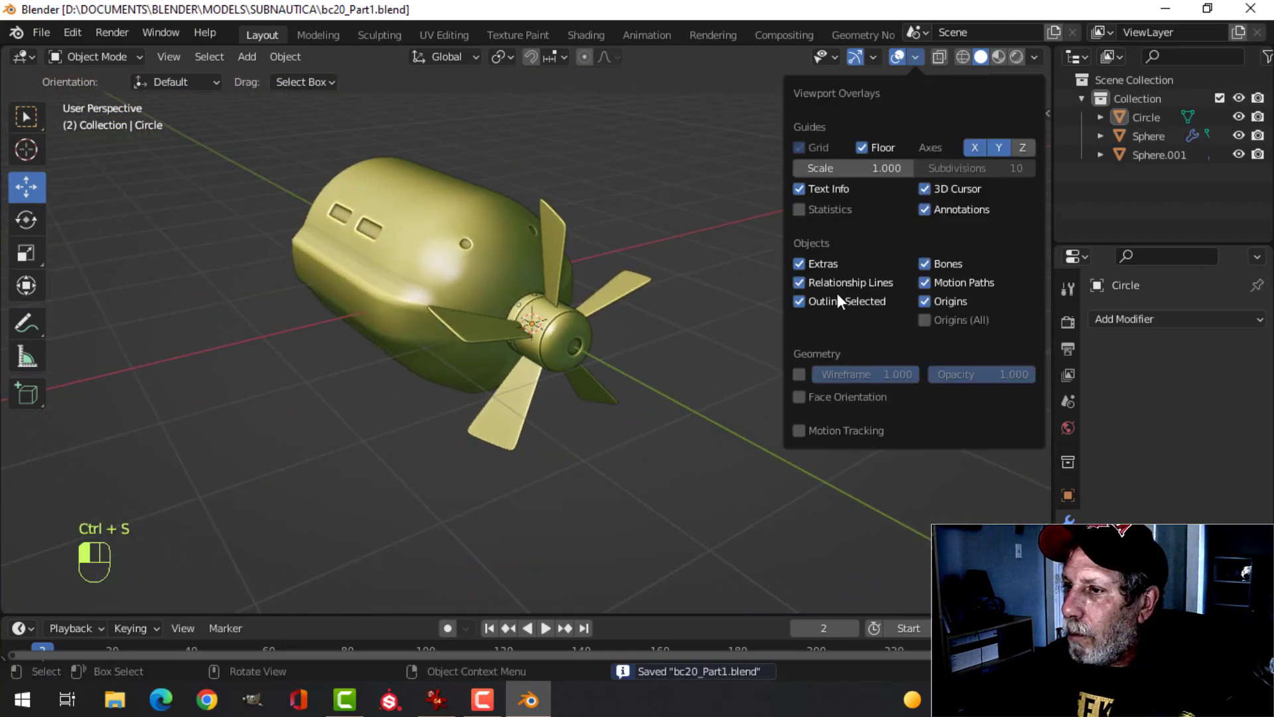
{"action": "left_click", "coordinate": [828, 397]}
{"action": "left_click", "coordinate": [828, 397]}
{"action": "middle_click_drag", "start_coordinate": [764, 228], "coordinate": [663, 334]}
- Select the pod hull Sphere and frame its rear near the propeller
{"action": "scroll", "coordinate": [662, 336], "scroll_direction": "up", "scroll_amount": 4}
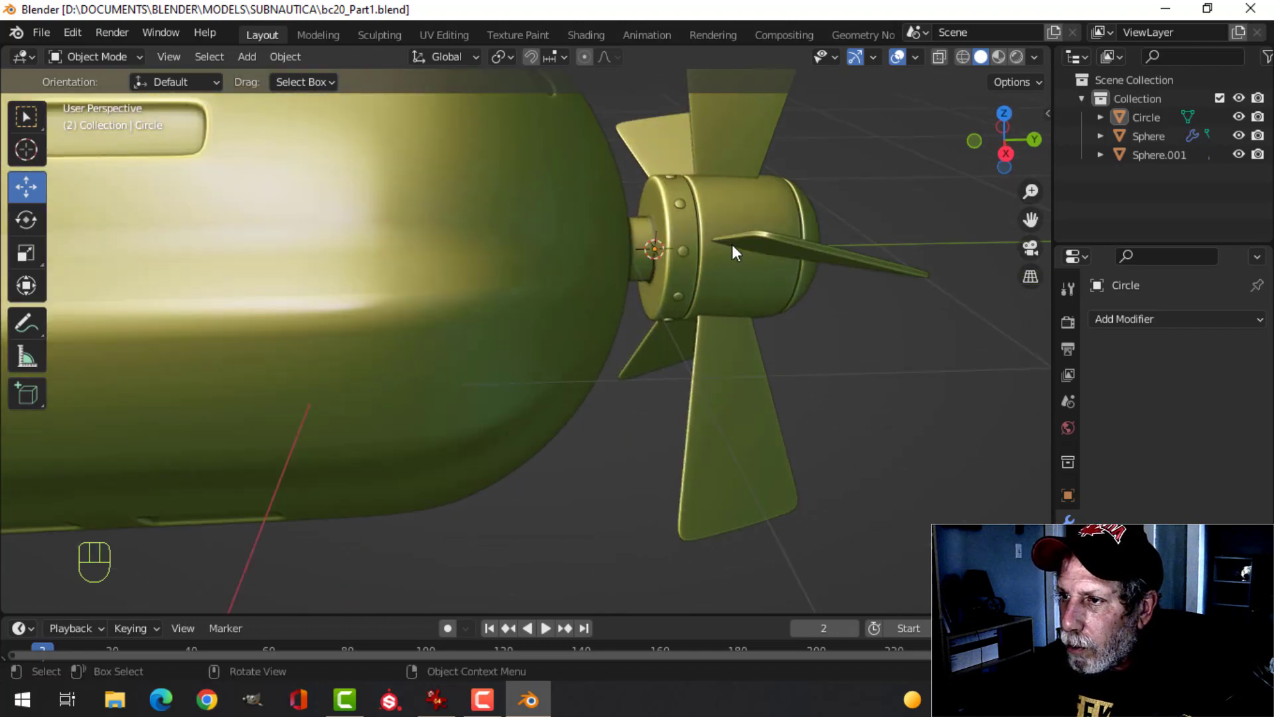
{"action": "scroll", "coordinate": [731, 244], "scroll_direction": "down", "scroll_amount": 4}
{"action": "middle_click_drag", "start_coordinate": [589, 318], "coordinate": [515, 295], "text": "shift"}
{"action": "scroll", "coordinate": [523, 337], "scroll_direction": "up", "scroll_amount": 3}
{"action": "middle_click_drag", "start_coordinate": [515, 294], "coordinate": [515, 268]}
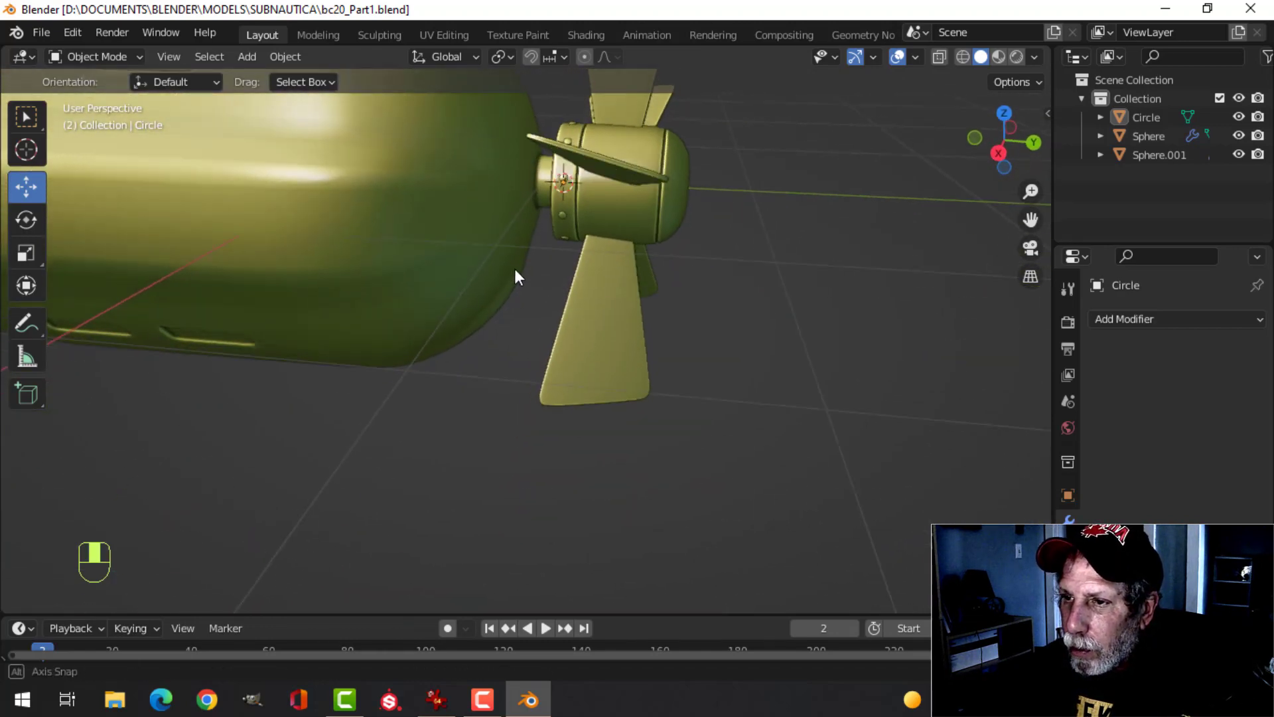
{"action": "left_click", "coordinate": [405, 234]}
{"action": "scroll", "coordinate": [418, 251], "scroll_direction": "up", "scroll_amount": 3}
{"action": "scroll", "coordinate": [398, 242], "scroll_direction": "down", "scroll_amount": 3}
{"action": "middle_click_drag", "start_coordinate": [400, 265], "coordinate": [438, 316], "text": "shift"}
- In the hull's Edit Mode, brush-select a patch of side faces for the vent
{"action": "key", "text": "Tab"}
{"action": "scroll", "coordinate": [431, 279], "scroll_direction": "up", "scroll_amount": 4}
{"action": "key", "text": "alt+a"}
{"action": "middle_click_drag", "start_coordinate": [415, 257], "coordinate": [465, 302], "text": "shift"}
{"action": "scroll", "coordinate": [477, 308], "scroll_direction": "down", "scroll_amount": 3}
{"action": "middle_click_drag", "start_coordinate": [466, 301], "coordinate": [467, 293]}
{"action": "key", "text": "c"}
{"action": "left_click_drag", "start_coordinate": [458, 267], "coordinate": [449, 249]}
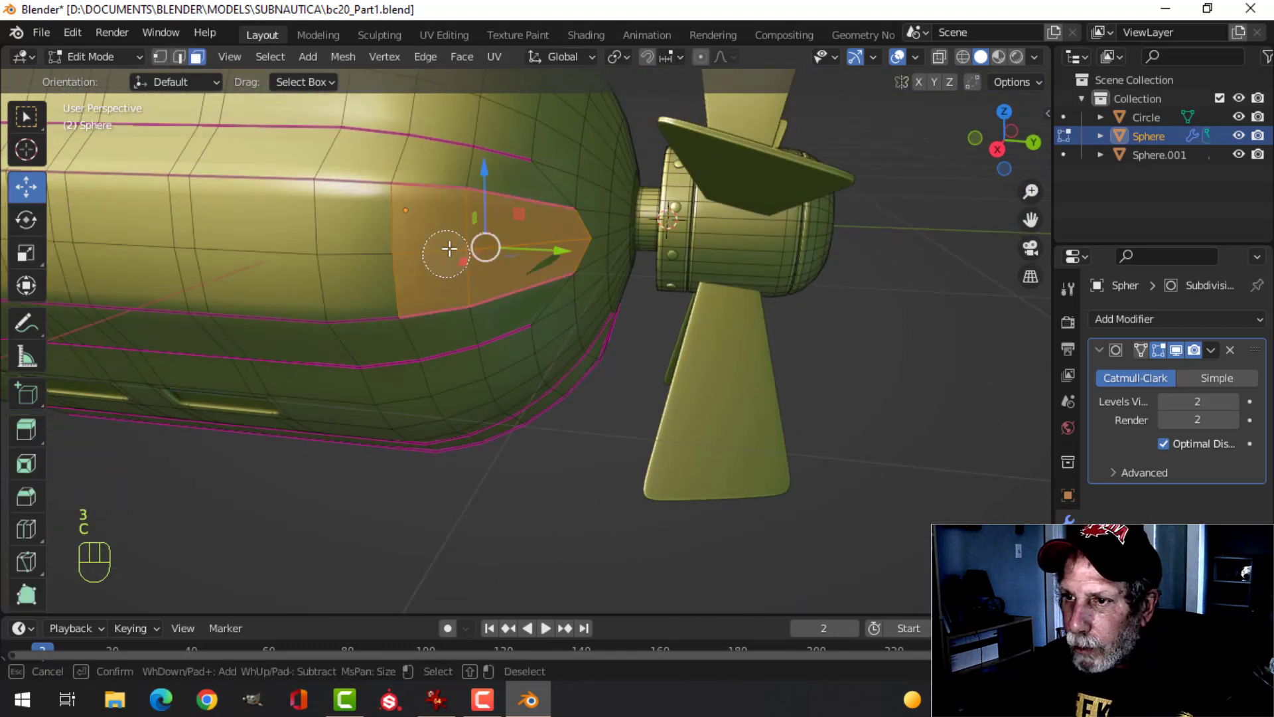
{"action": "key", "text": "Escape"}
{"action": "scroll", "coordinate": [584, 293], "scroll_direction": "down", "scroll_amount": 2}
{"action": "mouse_move", "coordinate": [583, 292]}
{"action": "middle_mouse_down"}
{"action": "mouse_move", "coordinate": [520, 302]}
{"action": "mouse_move", "coordinate": [546, 289]}
{"action": "mouse_move", "coordinate": [569, 296]}
{"action": "middle_mouse_up"}
{"action": "scroll", "coordinate": [552, 287], "scroll_direction": "up", "scroll_amount": 3}
{"action": "scroll", "coordinate": [537, 292], "scroll_direction": "down", "scroll_amount": 2}
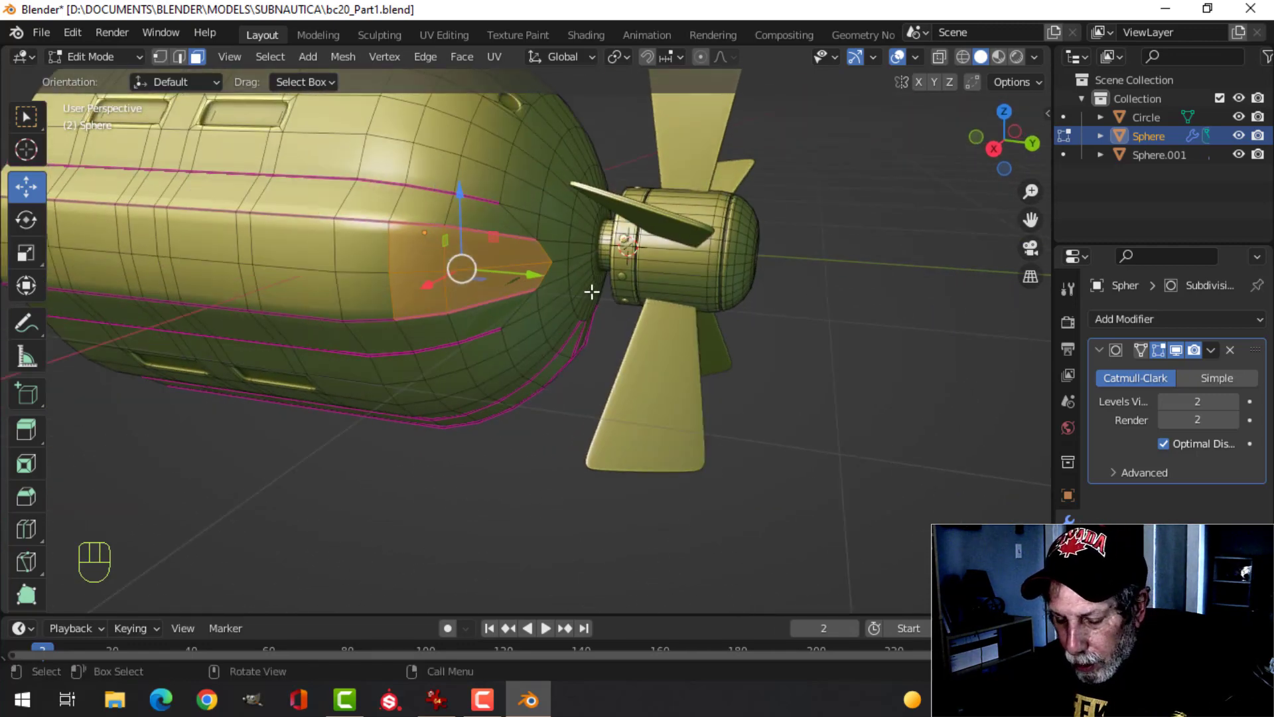
- Inset the selected vent faces
{"action": "key", "text": "i"}
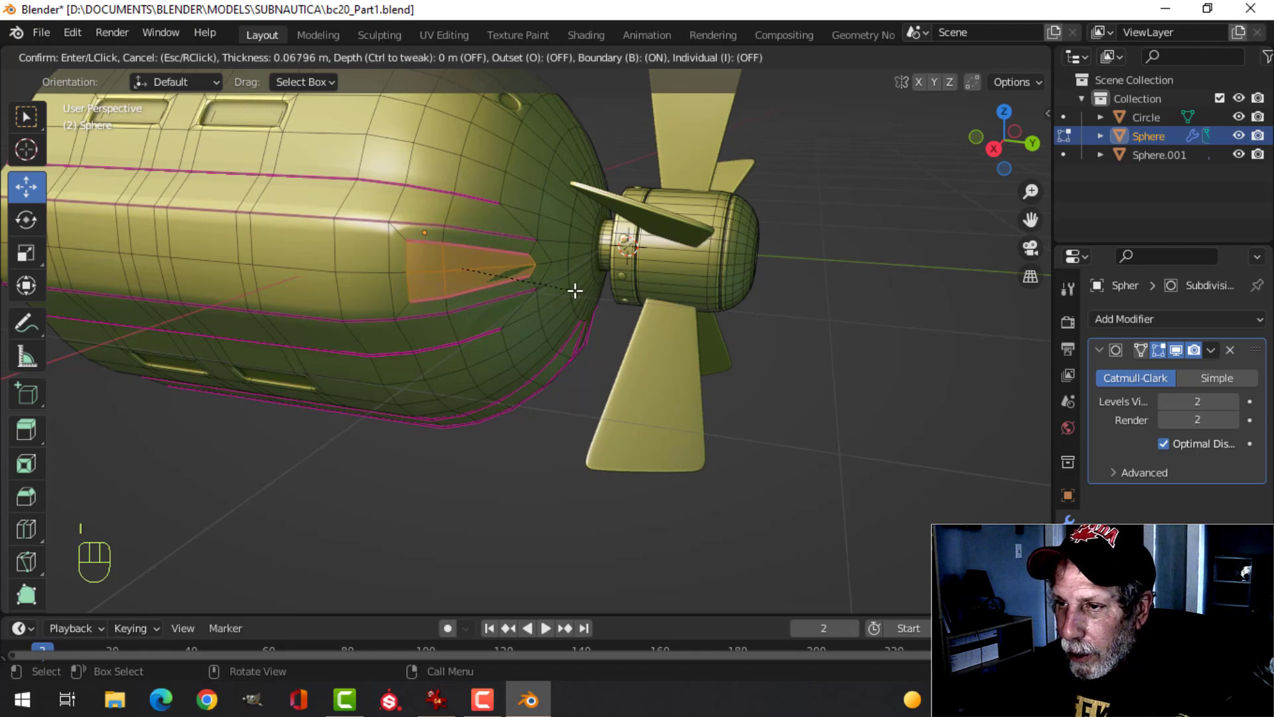
{"action": "left_click", "coordinate": [575, 290]}
{"action": "scroll", "coordinate": [560, 284], "scroll_direction": "up", "scroll_amount": 3}
{"action": "scroll", "coordinate": [560, 296], "scroll_direction": "up", "scroll_amount": 3, "text": "shift"}
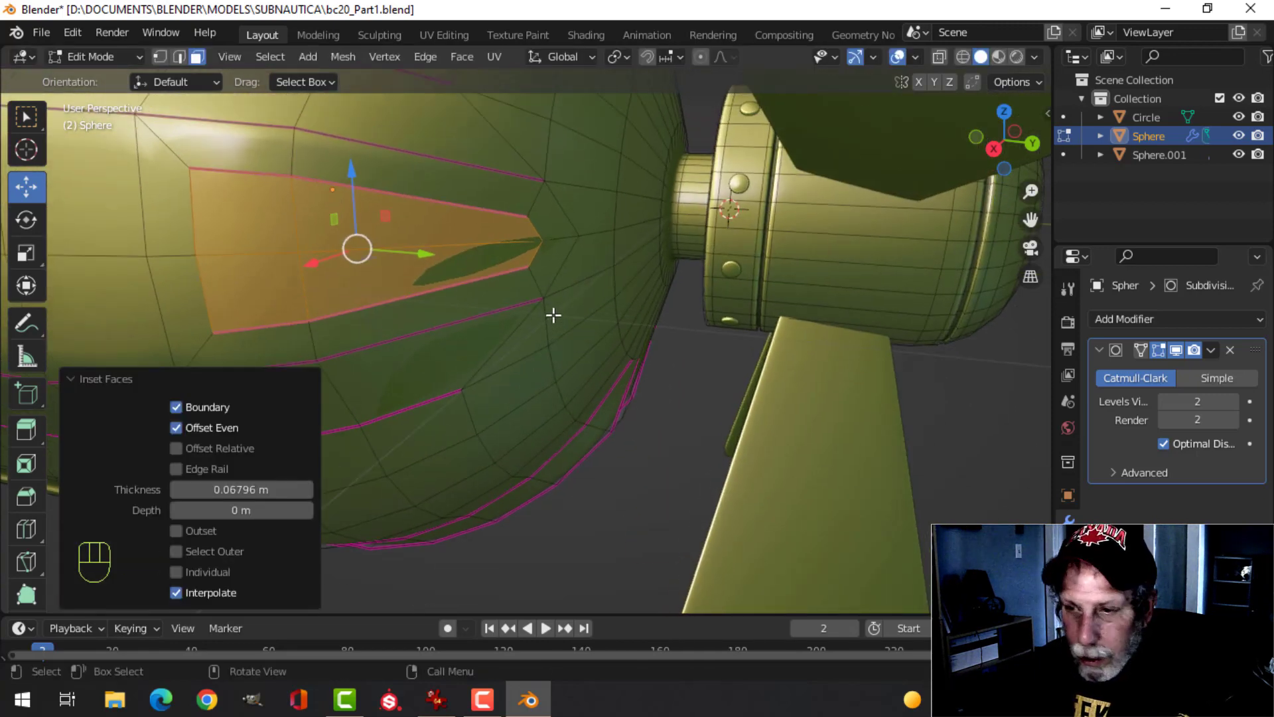
- Vertex-slide the vent's tip vertex and the next outline vertex (factor 0.512)
{"action": "key", "text": "1"}
{"action": "left_click", "coordinate": [527, 214]}
{"action": "key", "text": "g"}
{"action": "key", "text": "g"}
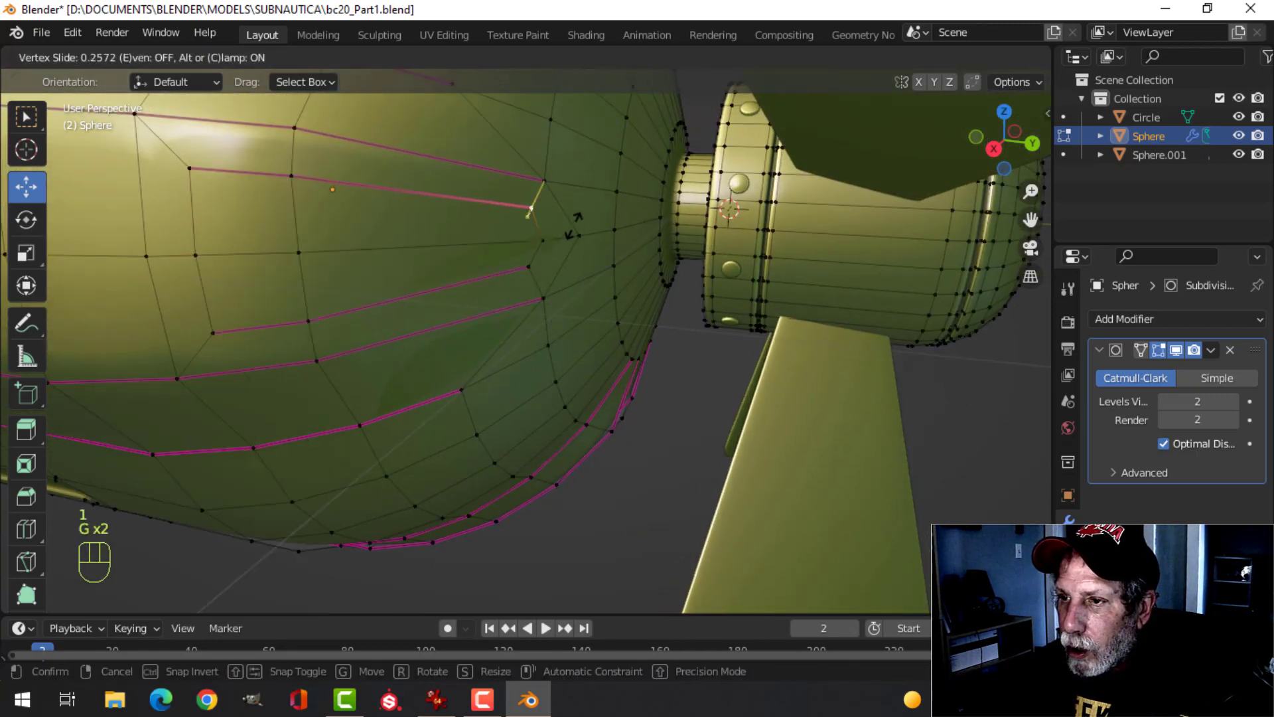
{"action": "left_click", "coordinate": [544, 206]}
{"action": "left_click", "coordinate": [536, 267]}
{"action": "key", "text": "g"}
{"action": "key", "text": "g"}
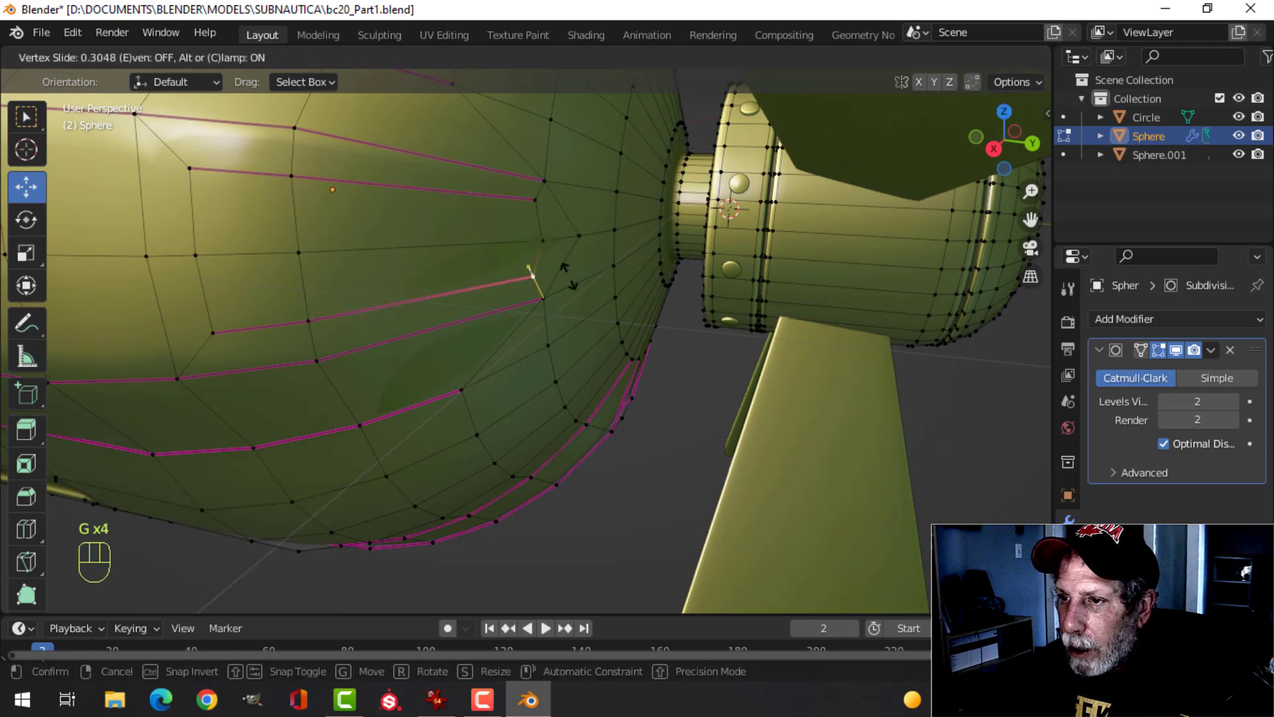
{"action": "left_click", "coordinate": [571, 282]}
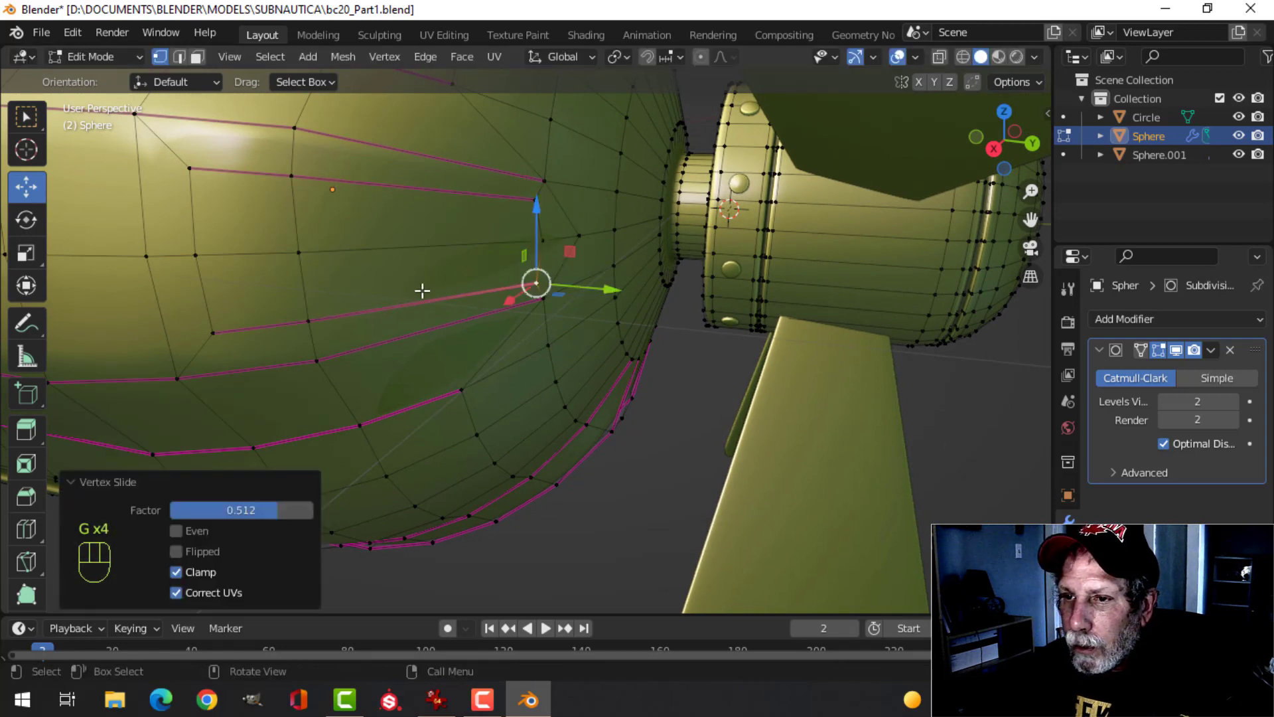
- Slide two more vent outline vertices along their edges by factor 0.331
{"action": "left_click", "coordinate": [186, 172]}
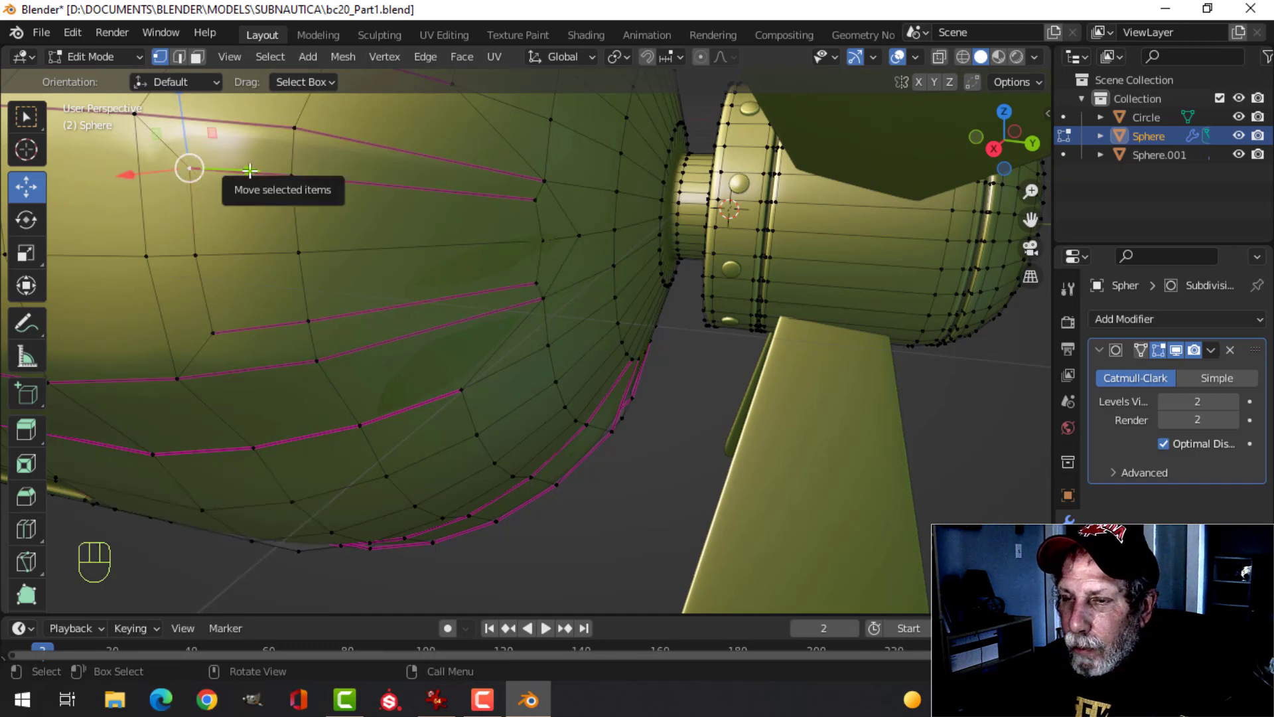
{"action": "key", "text": "g"}
{"action": "key", "text": "g"}
{"action": "left_click", "coordinate": [246, 187]}
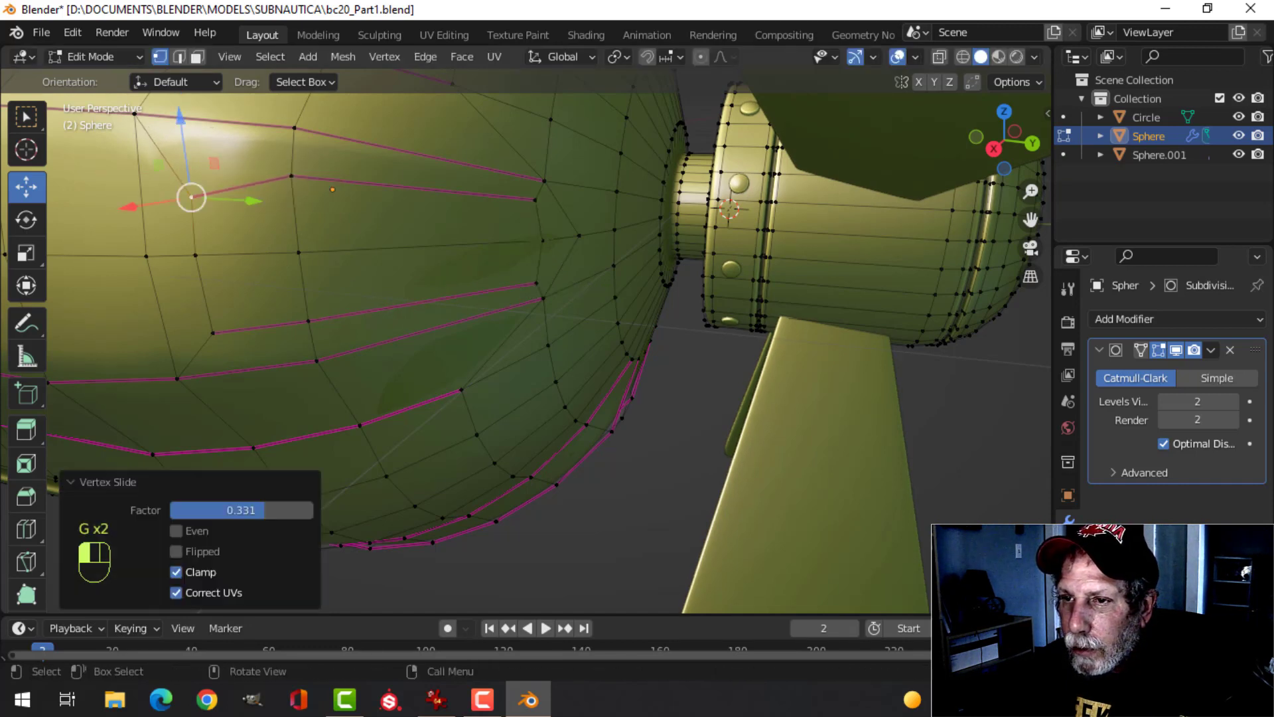
{"action": "left_click", "coordinate": [207, 329]}
{"action": "key", "text": "g"}
{"action": "key", "text": "g"}
{"action": "left_click", "coordinate": [245, 298]}
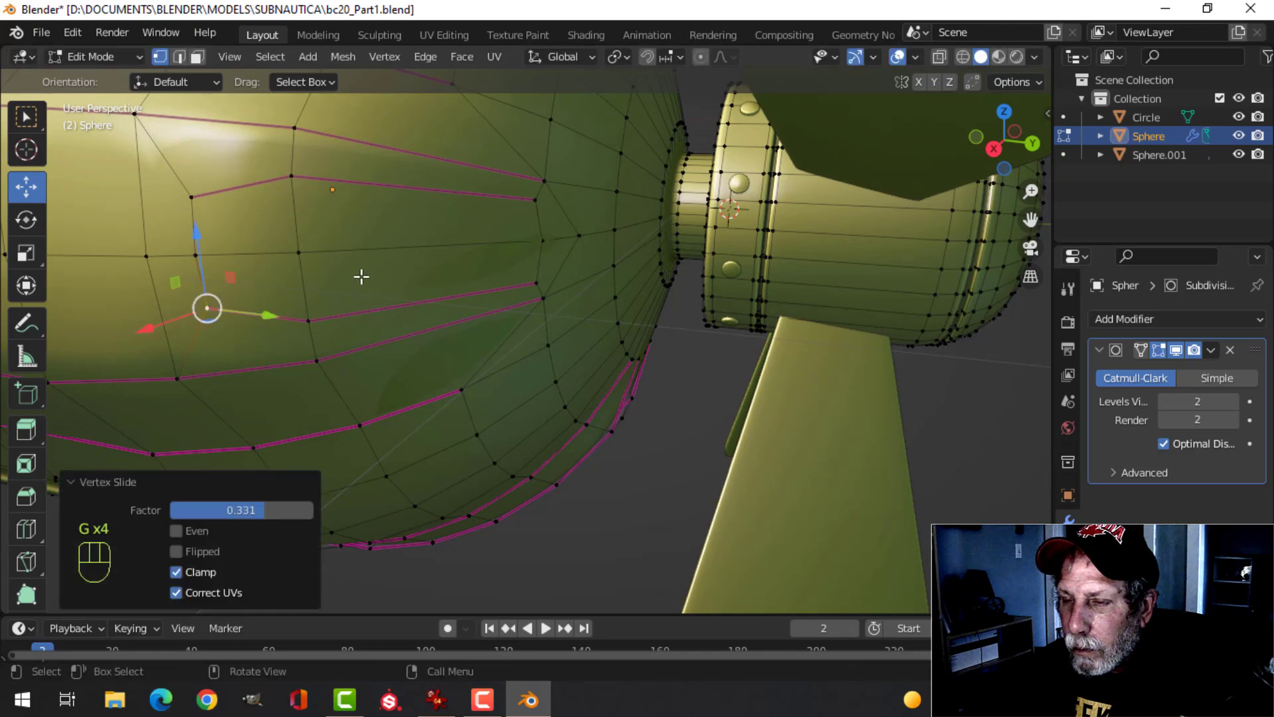
- Slide two further vertices on the pod's side to sharpen the teardrop point
{"action": "scroll", "coordinate": [360, 275], "scroll_direction": "down", "scroll_amount": 2}
{"action": "key", "text": "alt+a"}
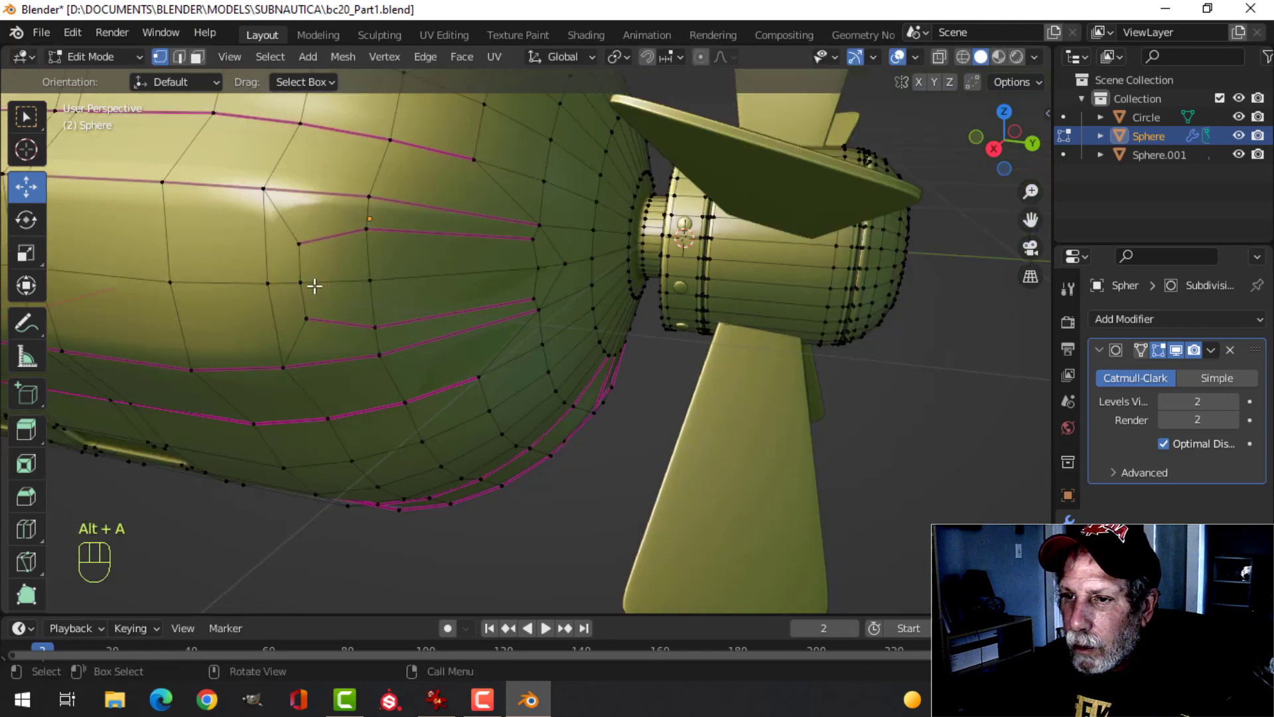
{"action": "key", "text": "g"}
{"action": "key", "text": "g"}
{"action": "left_click", "coordinate": [370, 278]}
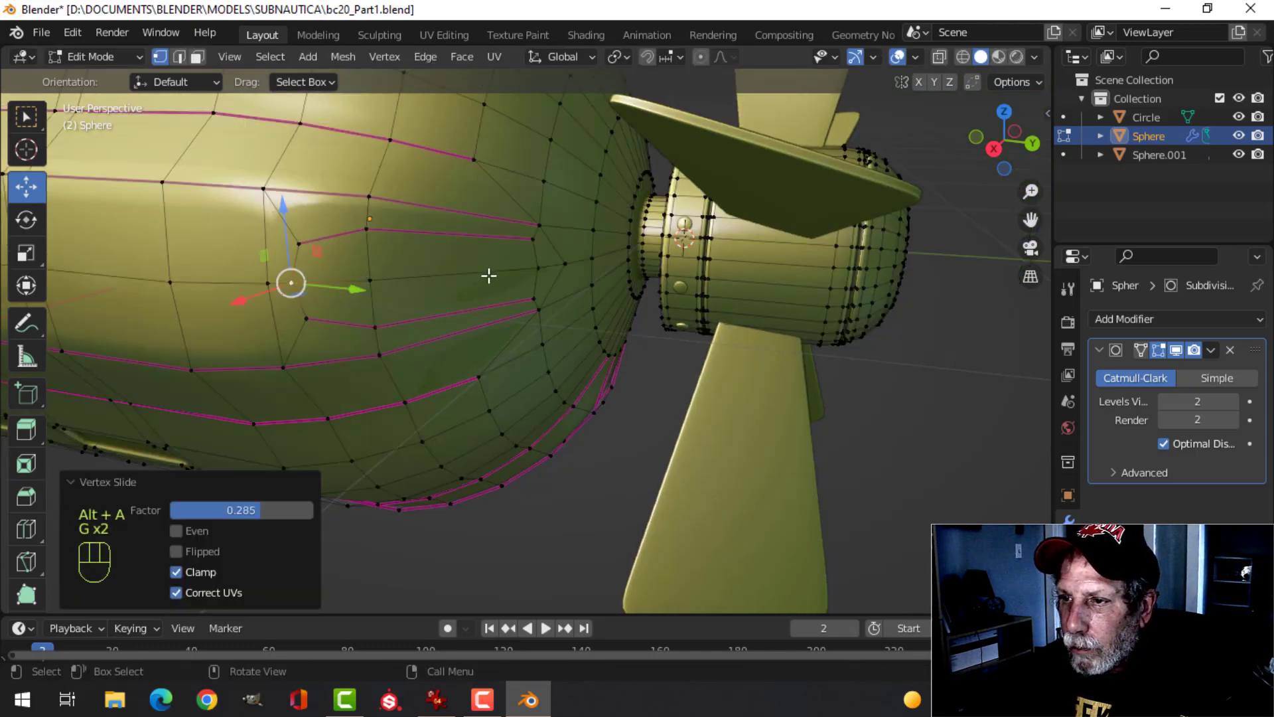
{"action": "left_click", "coordinate": [544, 264]}
{"action": "key", "text": "g"}
{"action": "key", "text": "g"}
{"action": "left_click", "coordinate": [564, 273]}
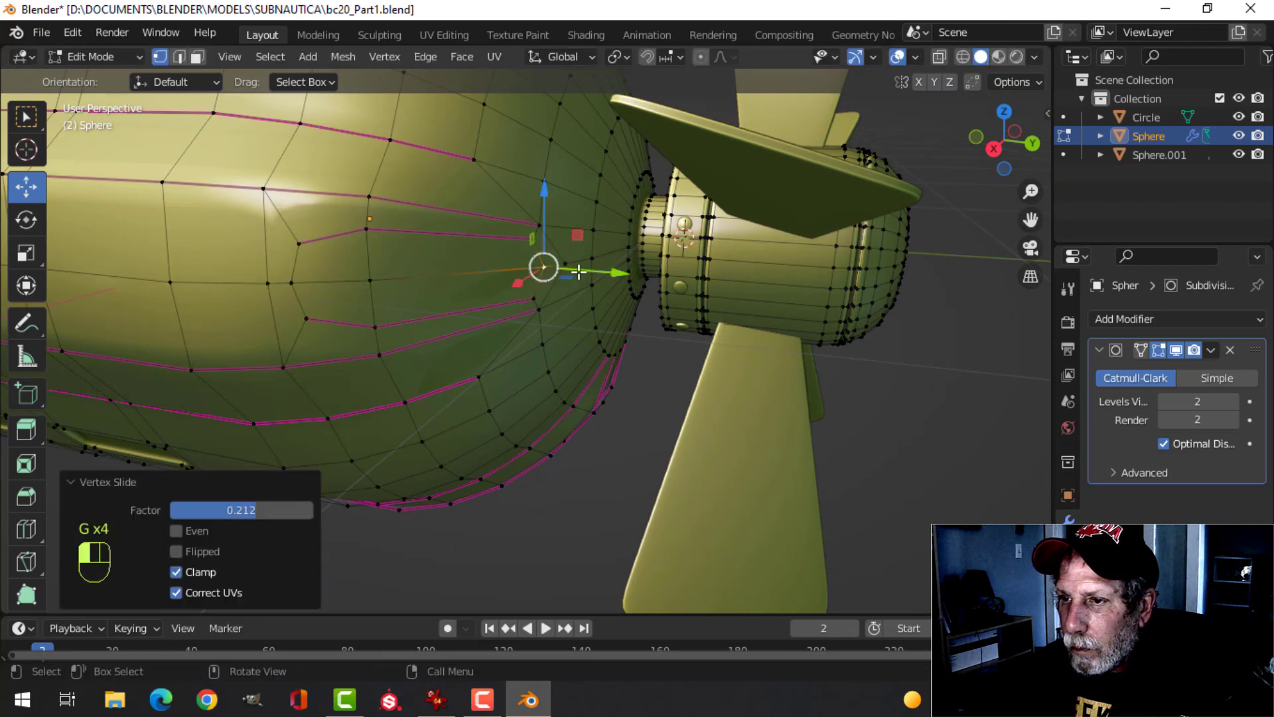
{"action": "key", "text": "alt+a"}
- Brush-select the faces inside the teardrop outline to inspect its shape
{"action": "key", "text": "3"}
{"action": "key", "text": "c"}
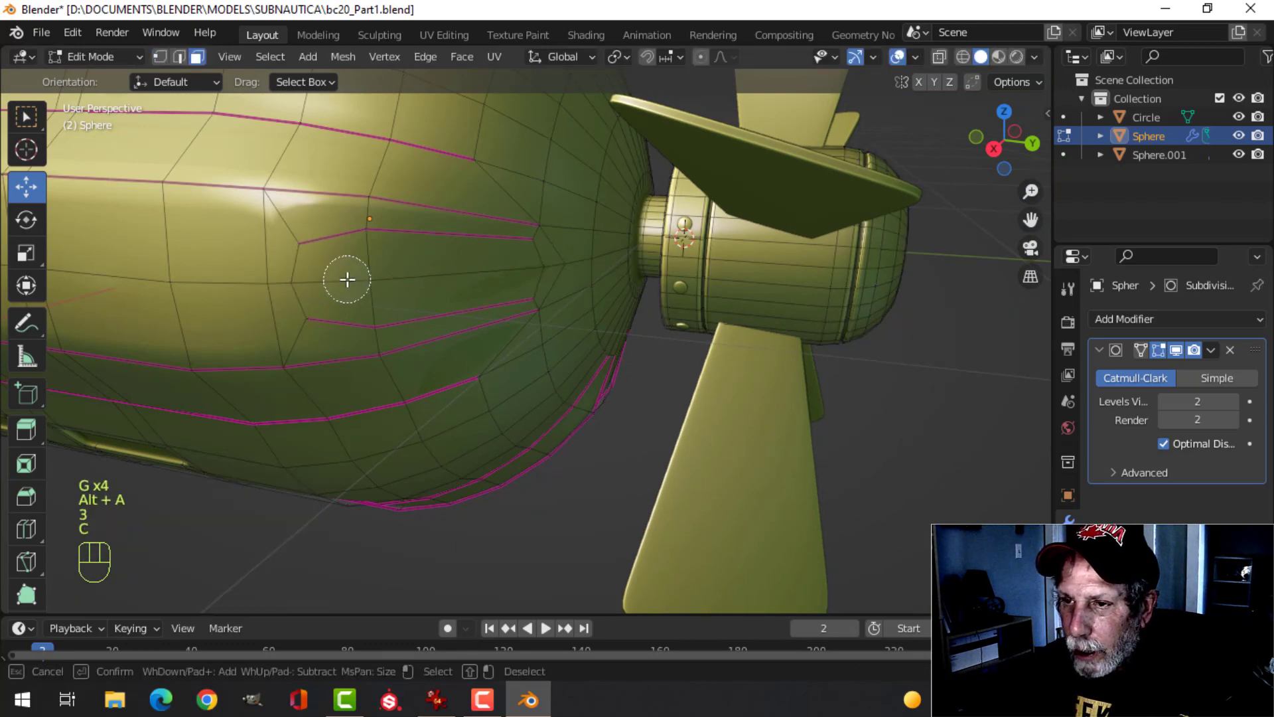
{"action": "left_click", "coordinate": [347, 277]}
{"action": "key", "text": "Escape"}
{"action": "scroll", "coordinate": [472, 285], "scroll_direction": "up", "scroll_amount": 4}
{"action": "middle_click_drag", "start_coordinate": [467, 287], "coordinate": [466, 312], "text": "shift"}
{"action": "middle_click_drag", "start_coordinate": [467, 298], "coordinate": [426, 302]}
{"action": "scroll", "coordinate": [458, 300], "scroll_direction": "down", "scroll_amount": 4}
{"action": "key", "text": "alt+a"}
- Select both edge loops and confirm their Mean Crease of 0.61 in the sidebar
{"action": "key", "text": "2"}
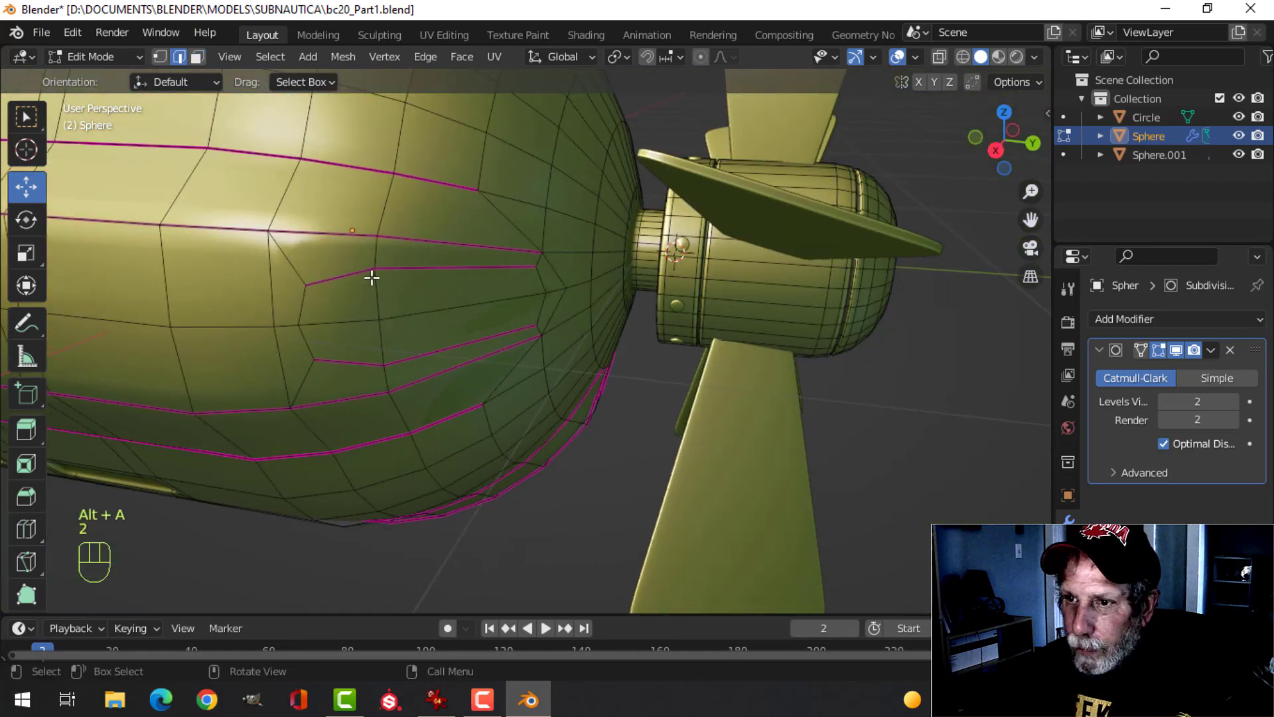
{"action": "left_click", "coordinate": [456, 352], "text": "alt+shift"}
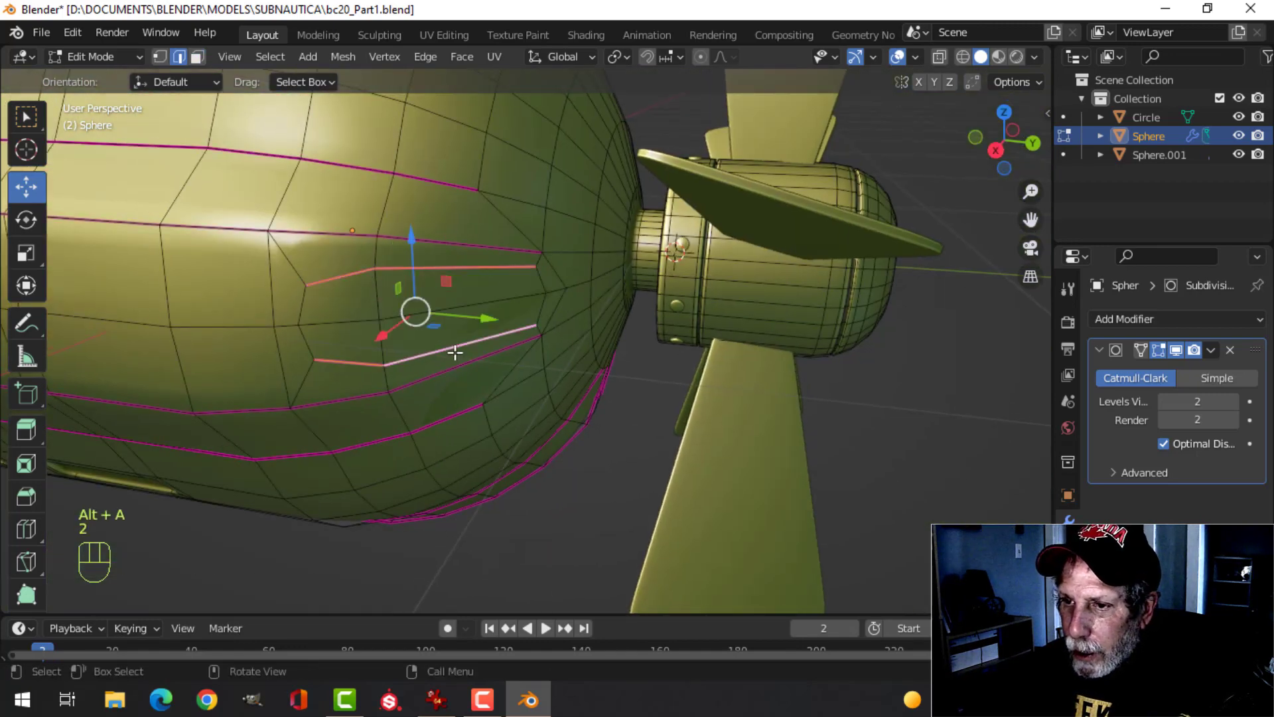
{"action": "key", "text": "n"}
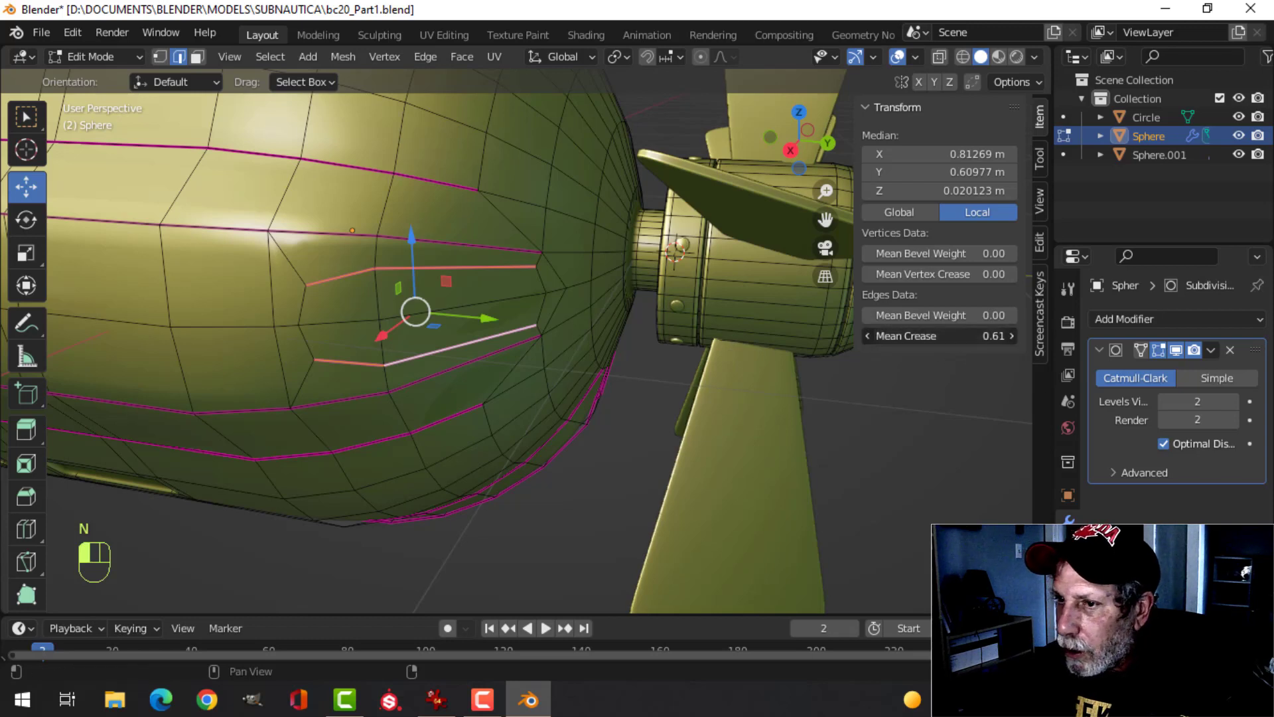
{"action": "key", "text": "n"}
{"action": "key", "text": "alt+a"}
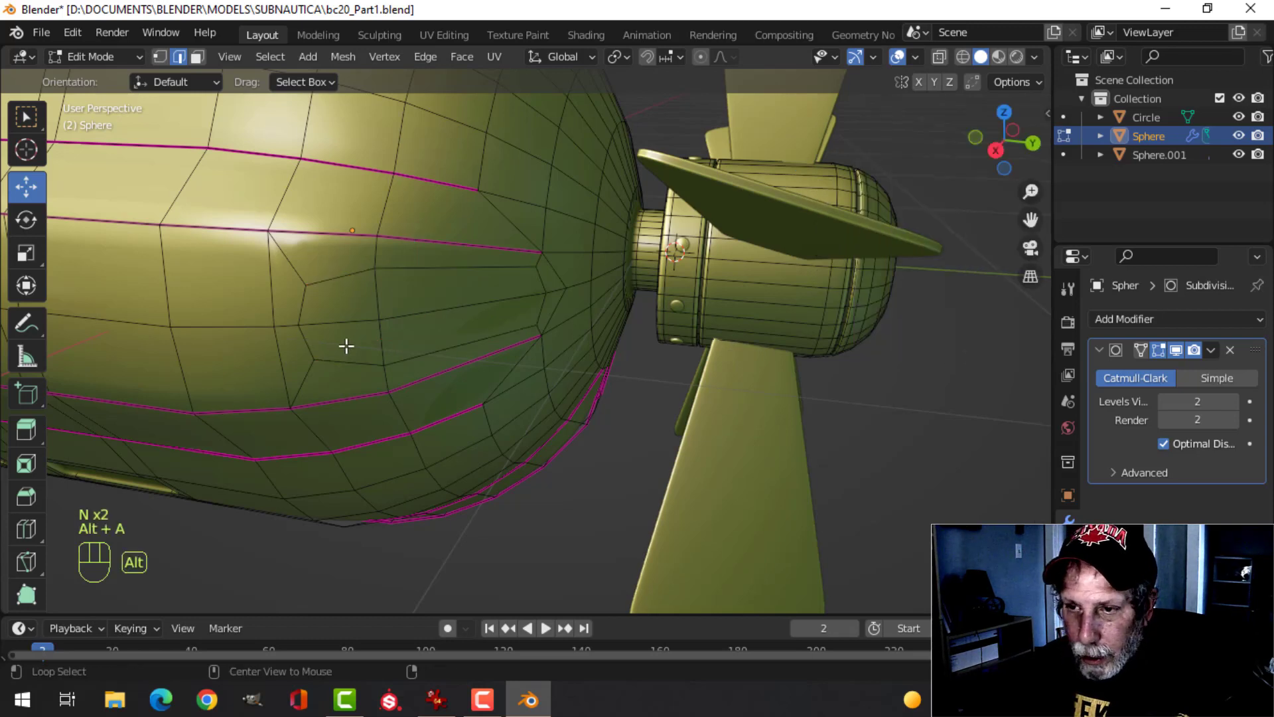
- Brush-select the faces inside the teardrop outline, then trial an inset pushed inward
{"action": "key", "text": "3"}
{"action": "key", "text": "c"}
{"action": "left_click_drag", "start_coordinate": [384, 321], "coordinate": [419, 307]}
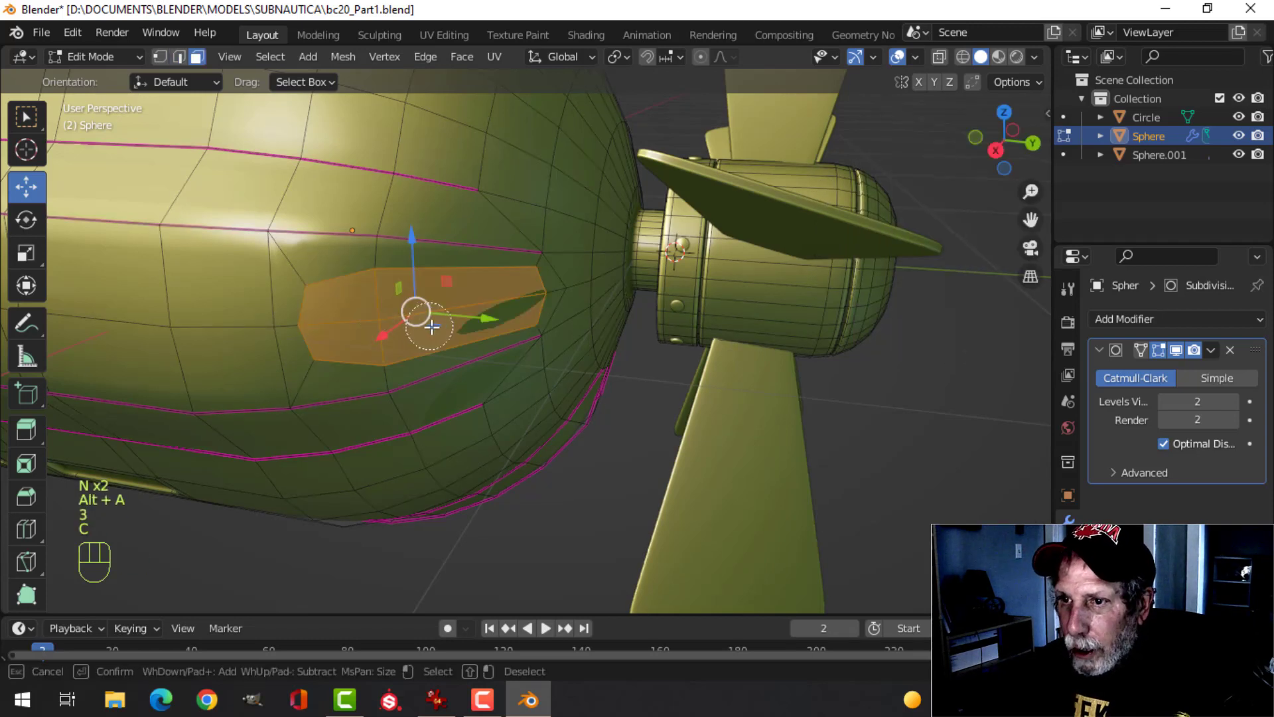
{"action": "key", "text": "Escape"}
{"action": "middle_click_drag", "start_coordinate": [418, 307], "coordinate": [403, 328]}
{"action": "scroll", "coordinate": [426, 338], "scroll_direction": "up", "scroll_amount": 3}
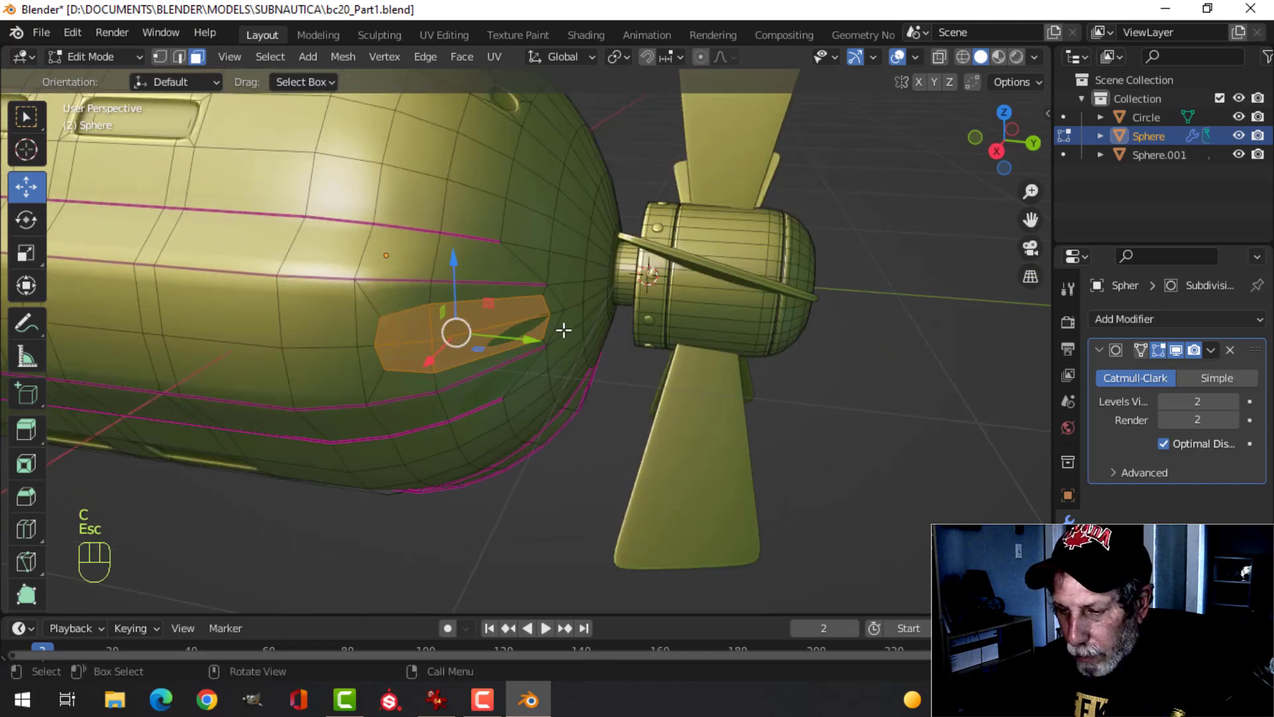
{"action": "key", "text": "i"}
{"action": "left_click", "coordinate": [523, 341], "text": "shift"}
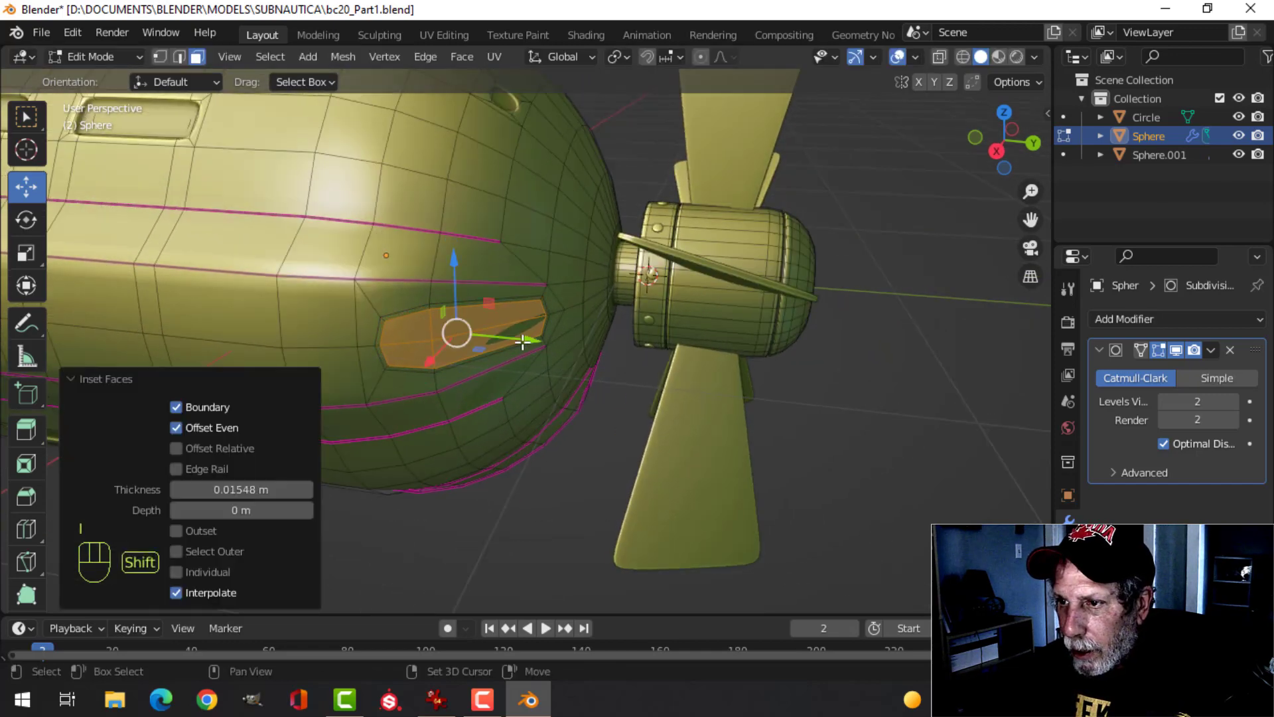
{"action": "middle_click_drag", "start_coordinate": [523, 341], "coordinate": [526, 361]}
{"action": "left_click", "coordinate": [585, 373]}
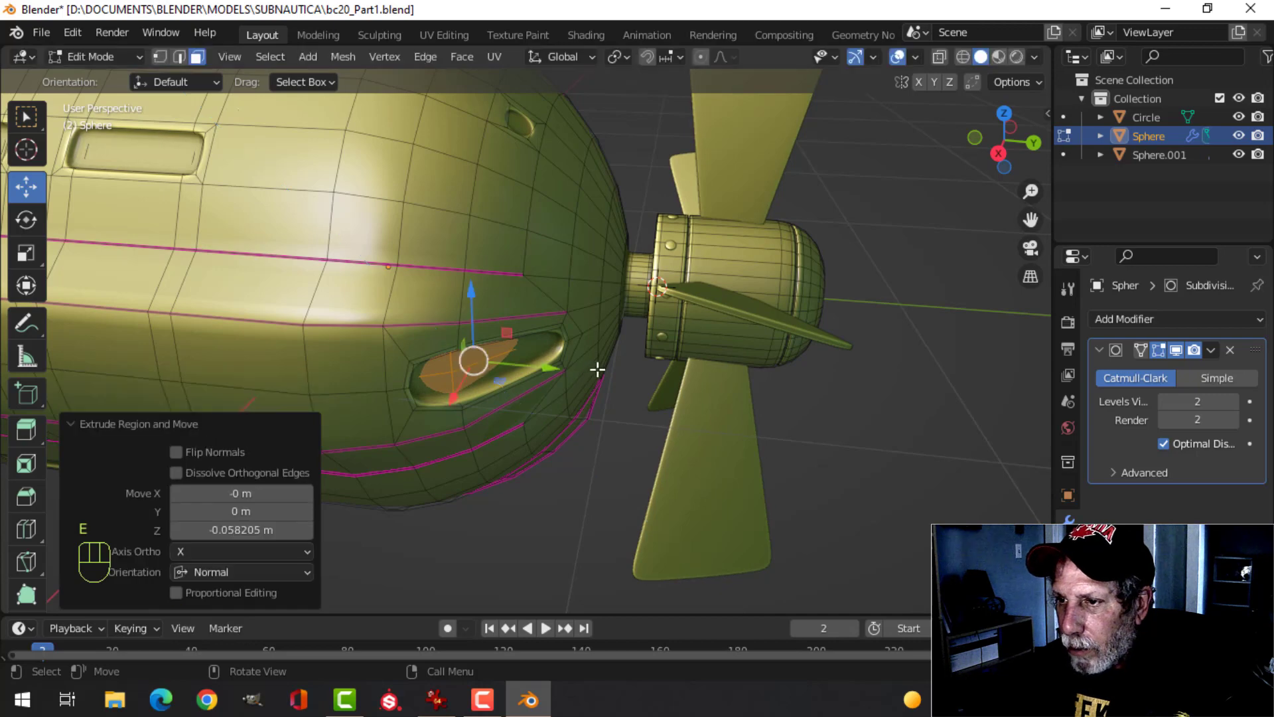
- Preview the trial recess in Object Mode, then undo the inset and extrusion
{"action": "key", "text": "Tab"}
{"action": "middle_click_drag", "start_coordinate": [598, 370], "coordinate": [510, 356]}
{"action": "scroll", "coordinate": [473, 340], "scroll_direction": "up", "scroll_amount": 2}
{"action": "key", "text": "Tab"}
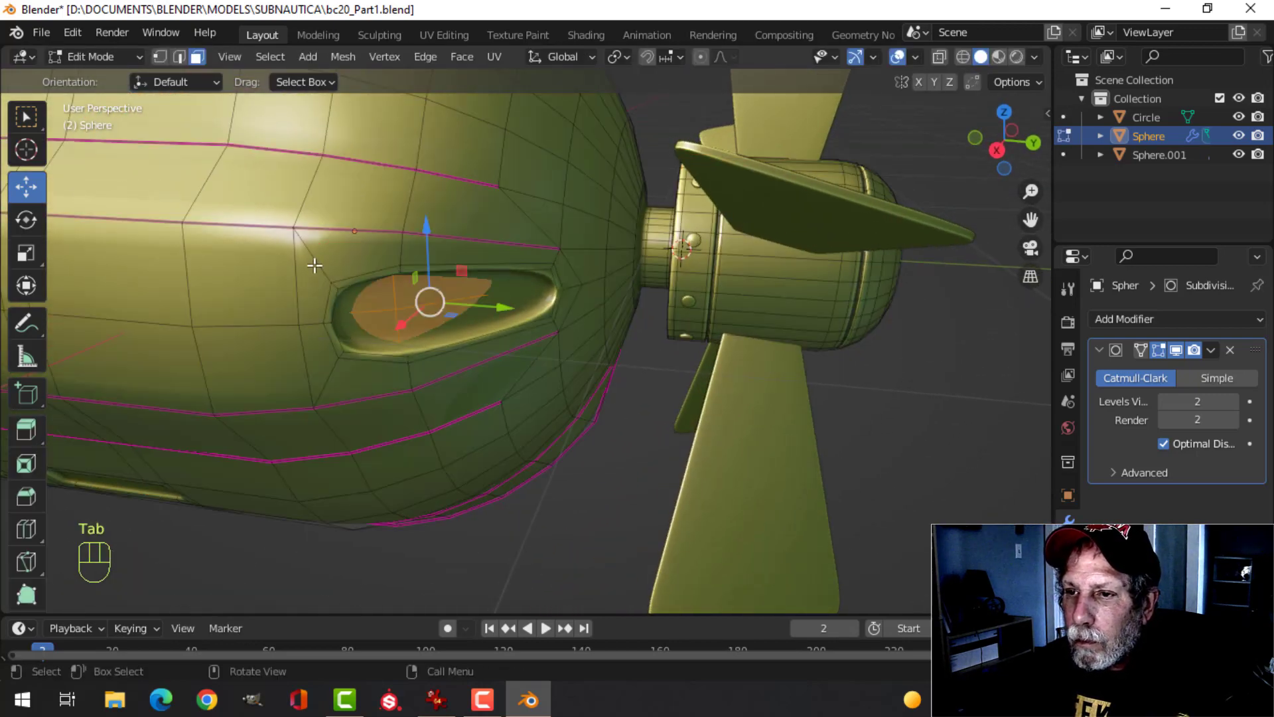
{"action": "middle_click_drag", "start_coordinate": [313, 287], "coordinate": [407, 321]}
{"action": "scroll", "coordinate": [409, 320], "scroll_direction": "up", "scroll_amount": 3}
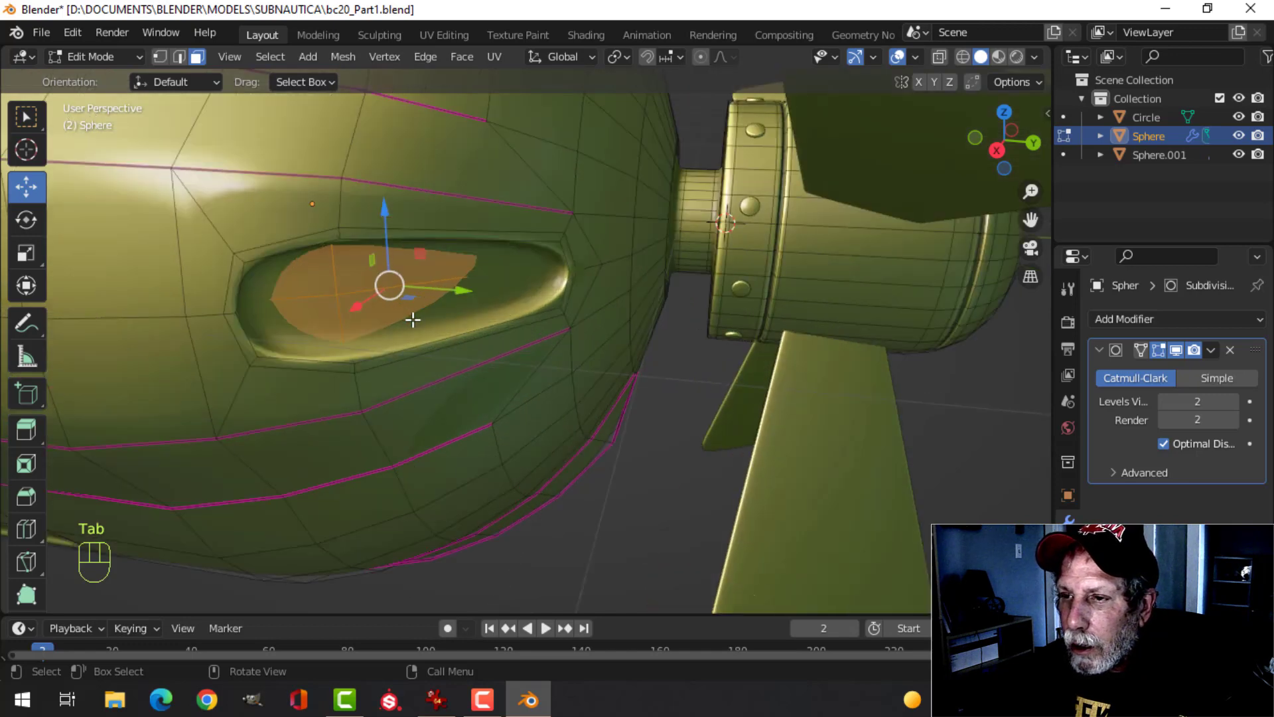
{"action": "scroll", "coordinate": [412, 319], "scroll_direction": "down", "scroll_amount": 1}
{"action": "key", "text": "ctrl+z"}
{"action": "key", "text": "ctrl+z"}
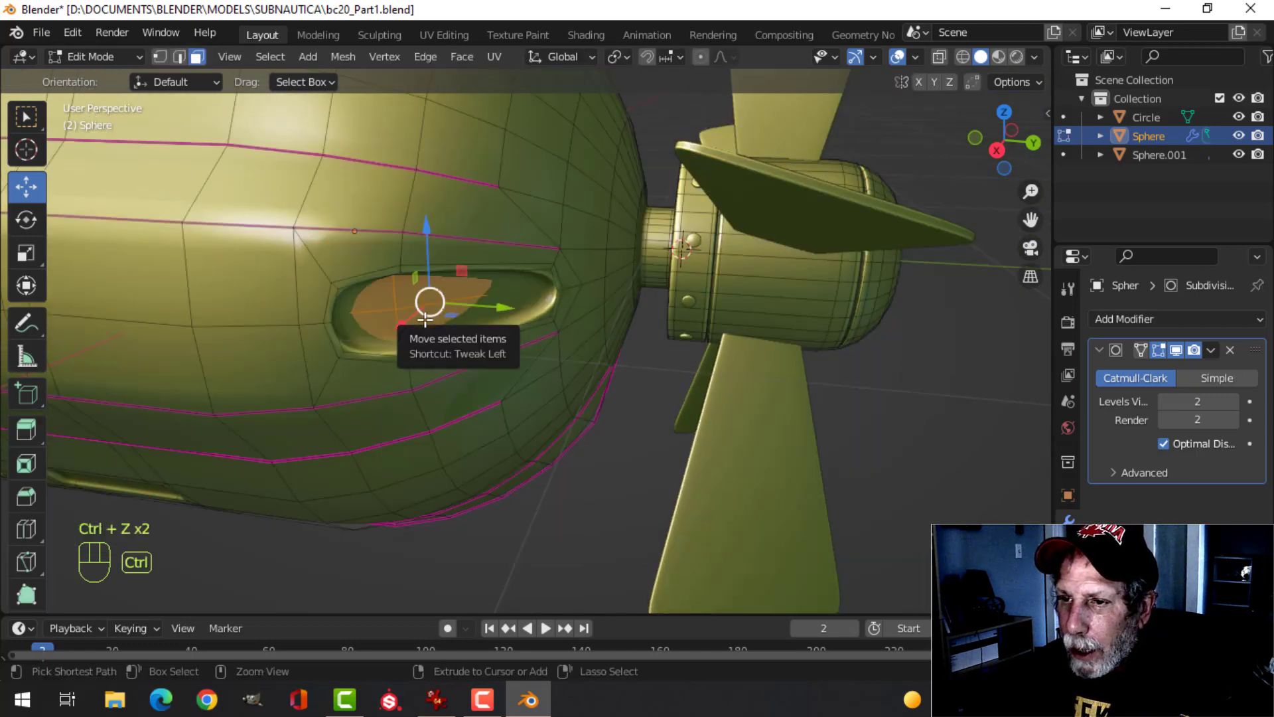
{"action": "key", "text": "ctrl+z"}
{"action": "key", "text": "ctrl+z"}
{"action": "key", "text": "ctrl+z"}
{"action": "key", "text": "ctrl+z"}
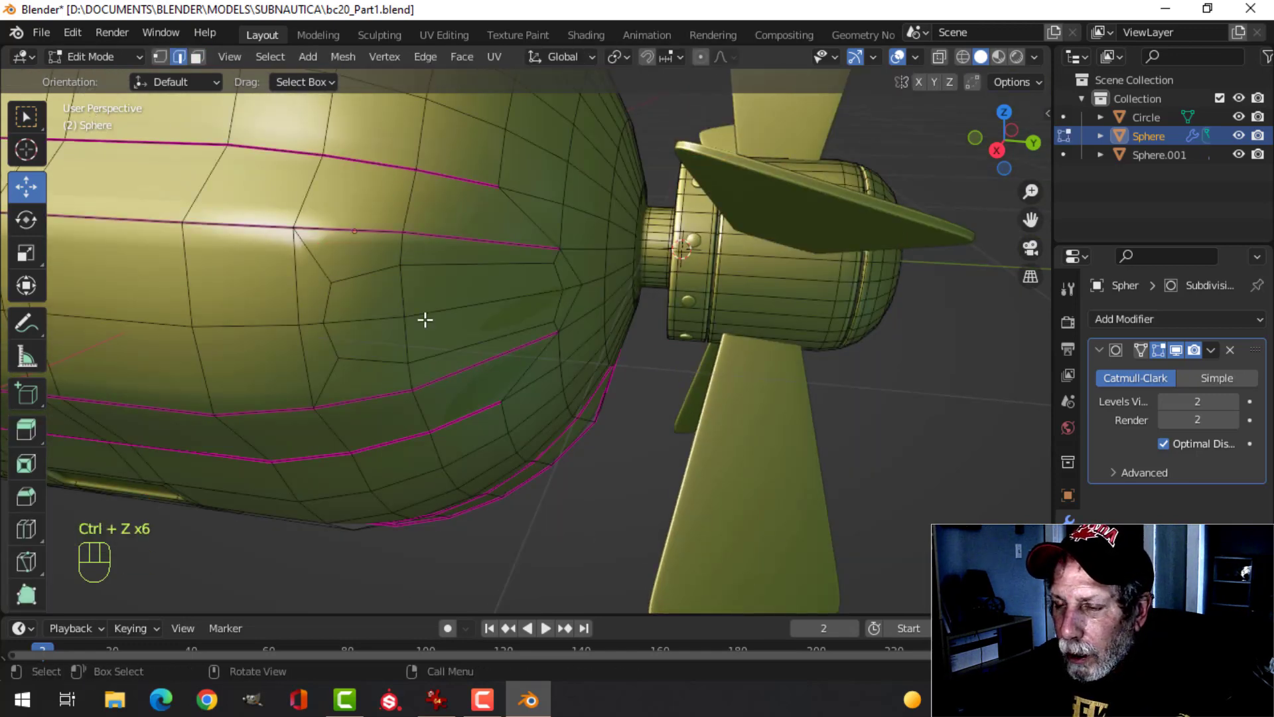
- In vertex mode, slide several teardrop outline vertices along their edges to clean the flow
{"action": "key", "text": "1"}
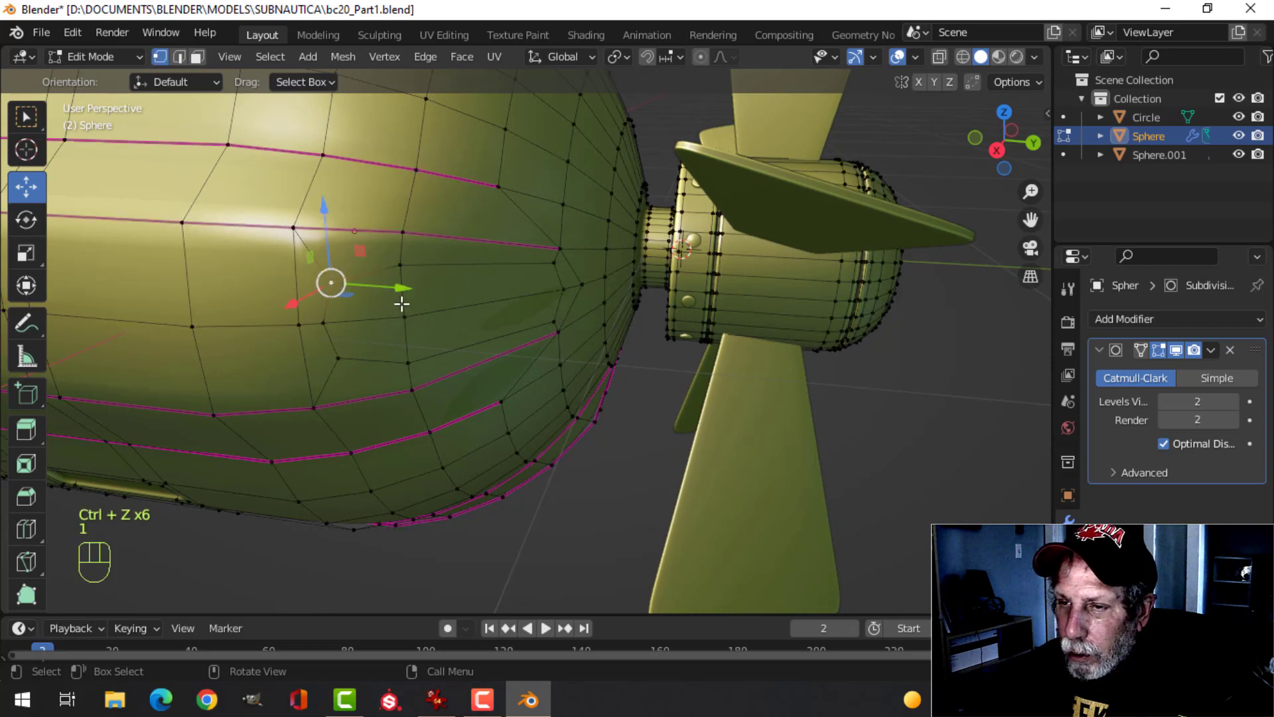
{"action": "key", "text": "g"}
{"action": "key", "text": "g"}
{"action": "left_click", "coordinate": [381, 272]}
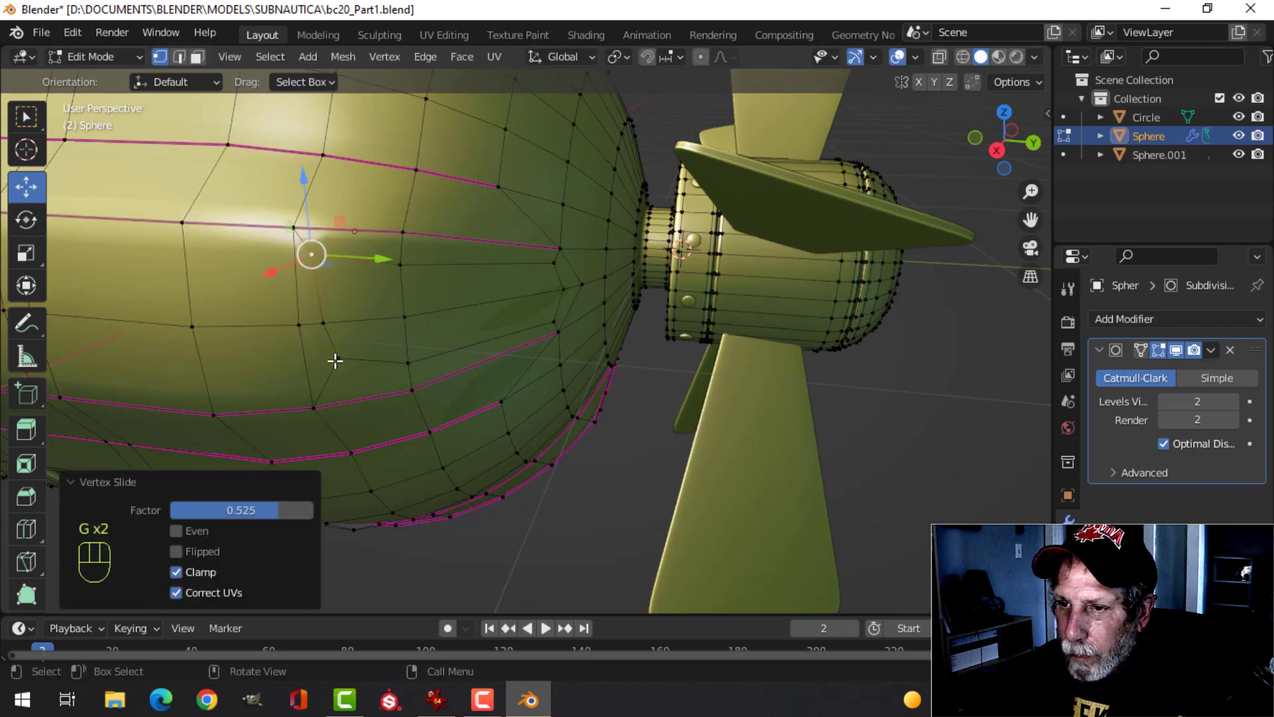
{"action": "key", "text": "g"}
{"action": "key", "text": "g"}
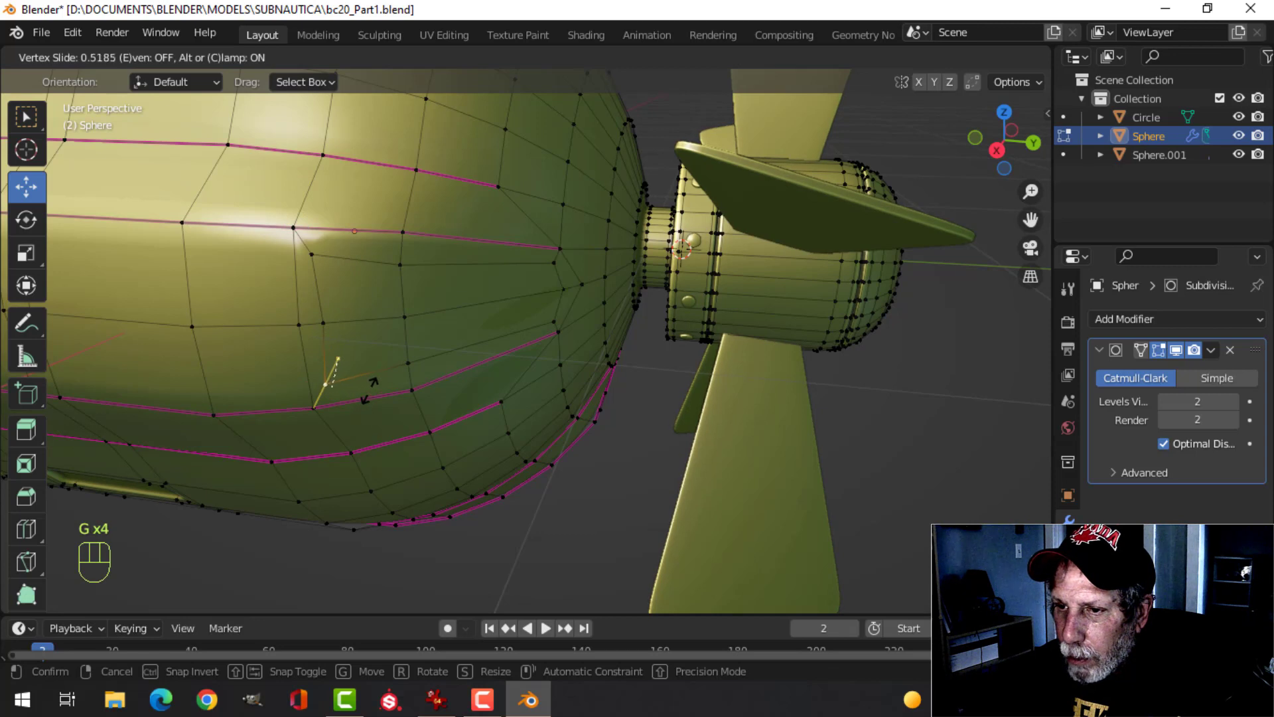
{"action": "left_click", "coordinate": [372, 386]}
{"action": "left_click", "coordinate": [323, 323]}
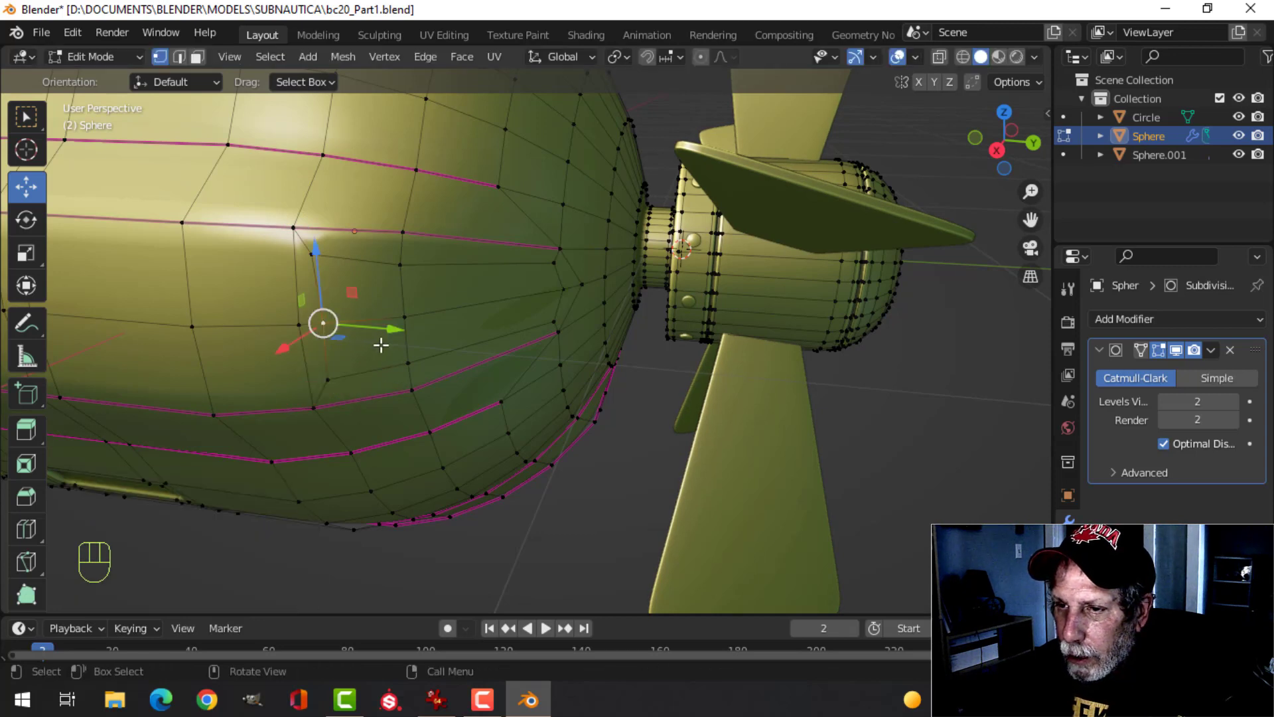
{"action": "left_click", "coordinate": [289, 323]}
{"action": "key", "text": "g"}
{"action": "key", "text": "g"}
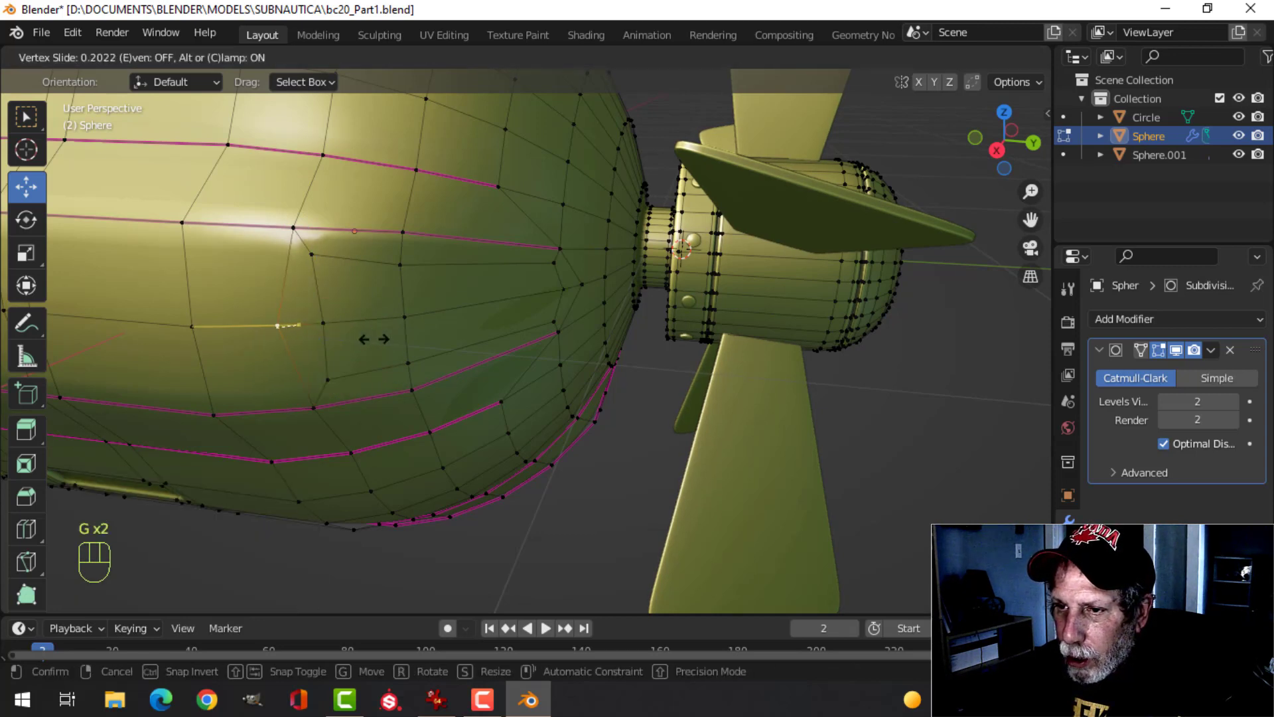
{"action": "left_click", "coordinate": [372, 338]}
- Slide more outline vertices on the upper and lower edges toward the rear, then deselect all
{"action": "left_click", "coordinate": [323, 324]}
{"action": "key", "text": "g"}
{"action": "key", "text": "g"}
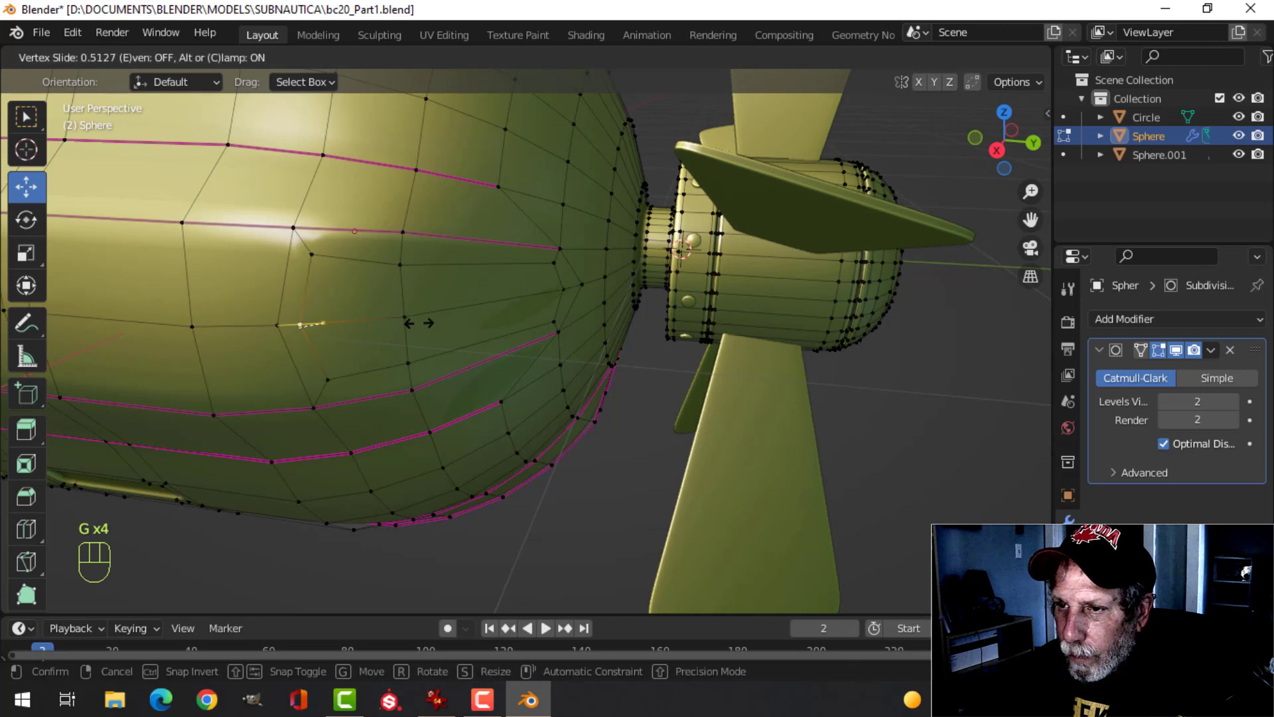
{"action": "left_click", "coordinate": [418, 323]}
{"action": "left_click", "coordinate": [398, 263]}
{"action": "key", "text": "g"}
{"action": "key", "text": "g"}
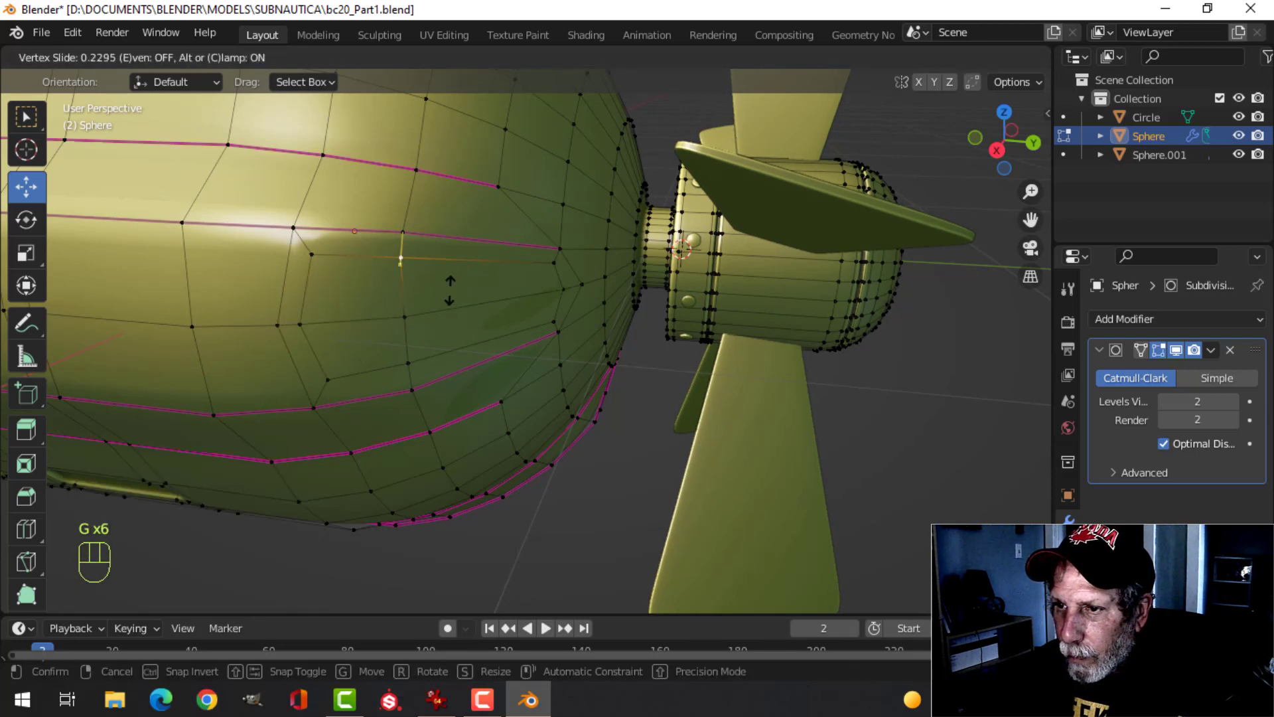
{"action": "left_click", "coordinate": [438, 260]}
{"action": "left_click", "coordinate": [409, 362]}
{"action": "key", "text": "g"}
{"action": "key", "text": "g"}
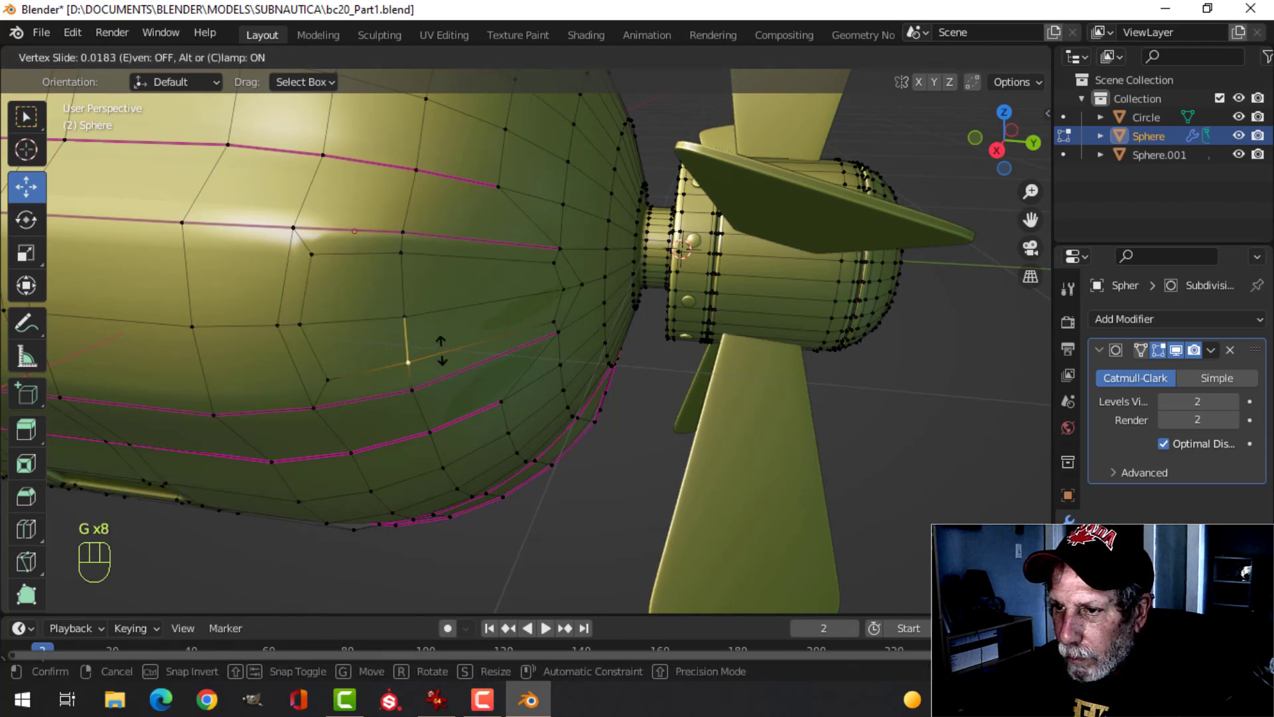
{"action": "left_click", "coordinate": [456, 353]}
{"action": "left_click", "coordinate": [550, 323]}
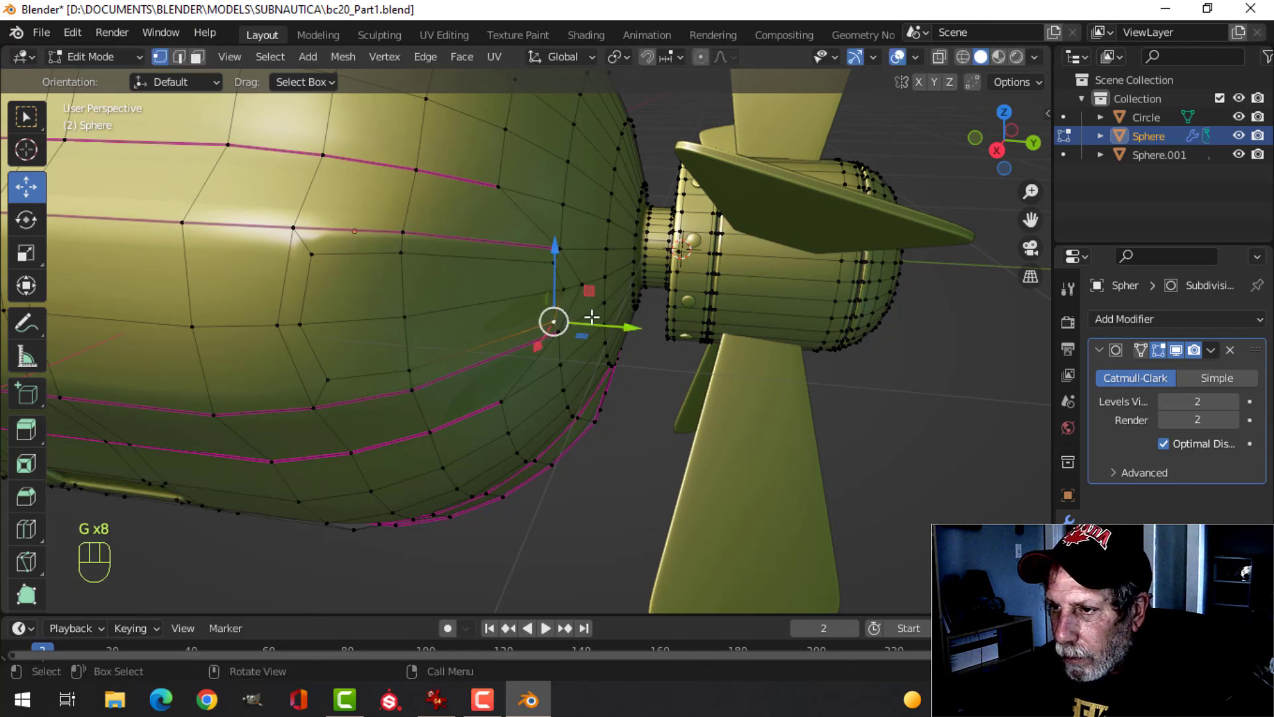
{"action": "scroll", "coordinate": [584, 314], "scroll_direction": "up", "scroll_amount": 2}
{"action": "scroll", "coordinate": [473, 310], "scroll_direction": "down", "scroll_amount": 2}
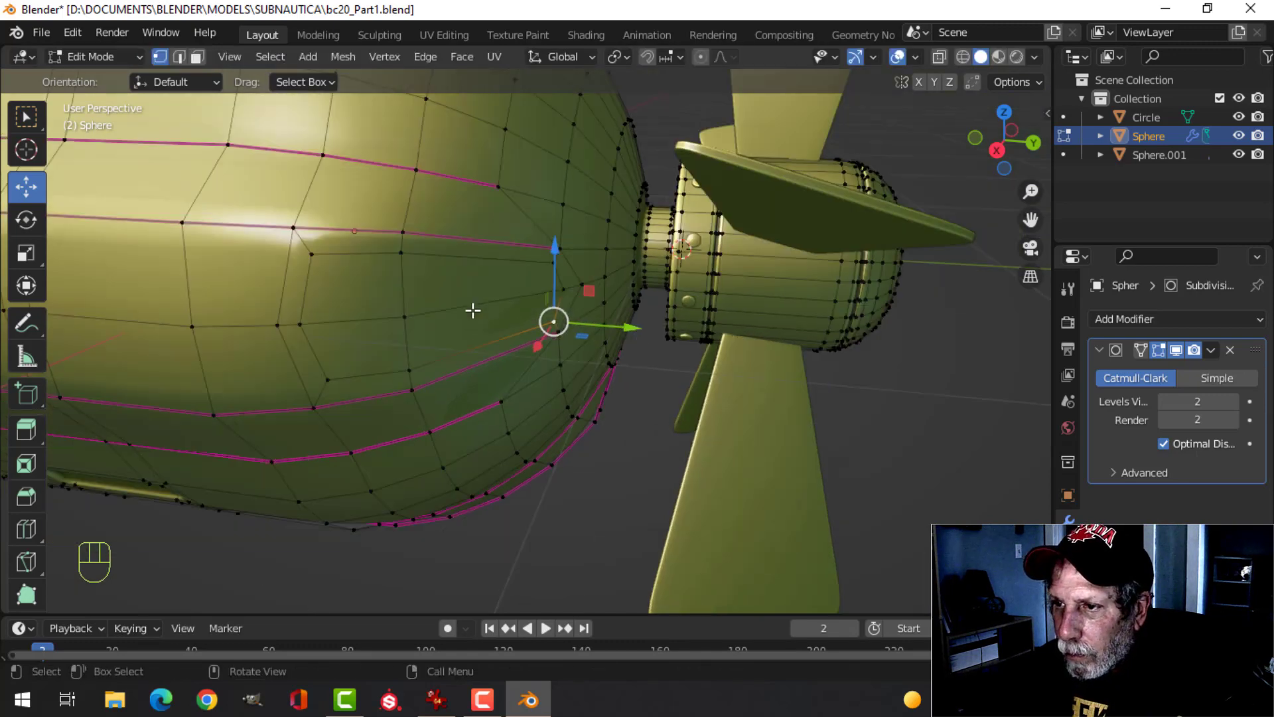
{"action": "key", "text": "alt+a"}
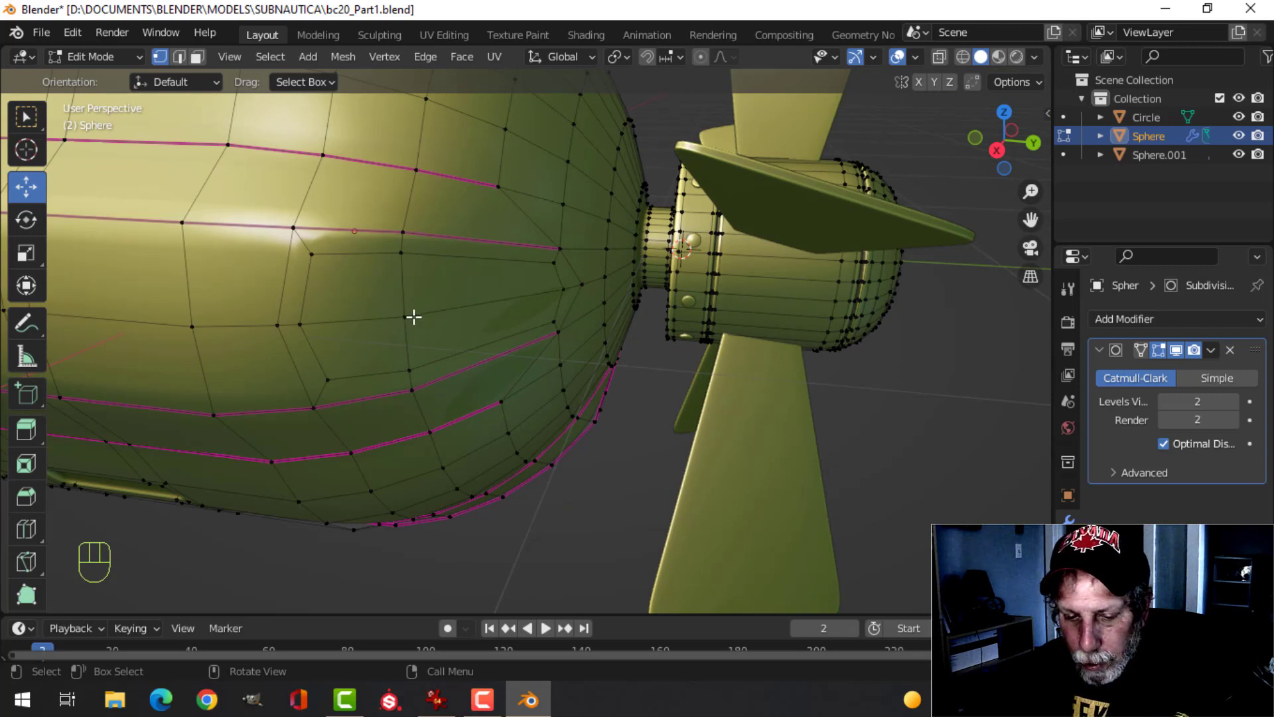
- Select the teardrop faces, inset them about 0.0168 m and extrude them inward
{"action": "key", "text": "3"}
{"action": "key", "text": "c"}
{"action": "left_click", "coordinate": [391, 304]}
{"action": "key", "text": "Escape"}
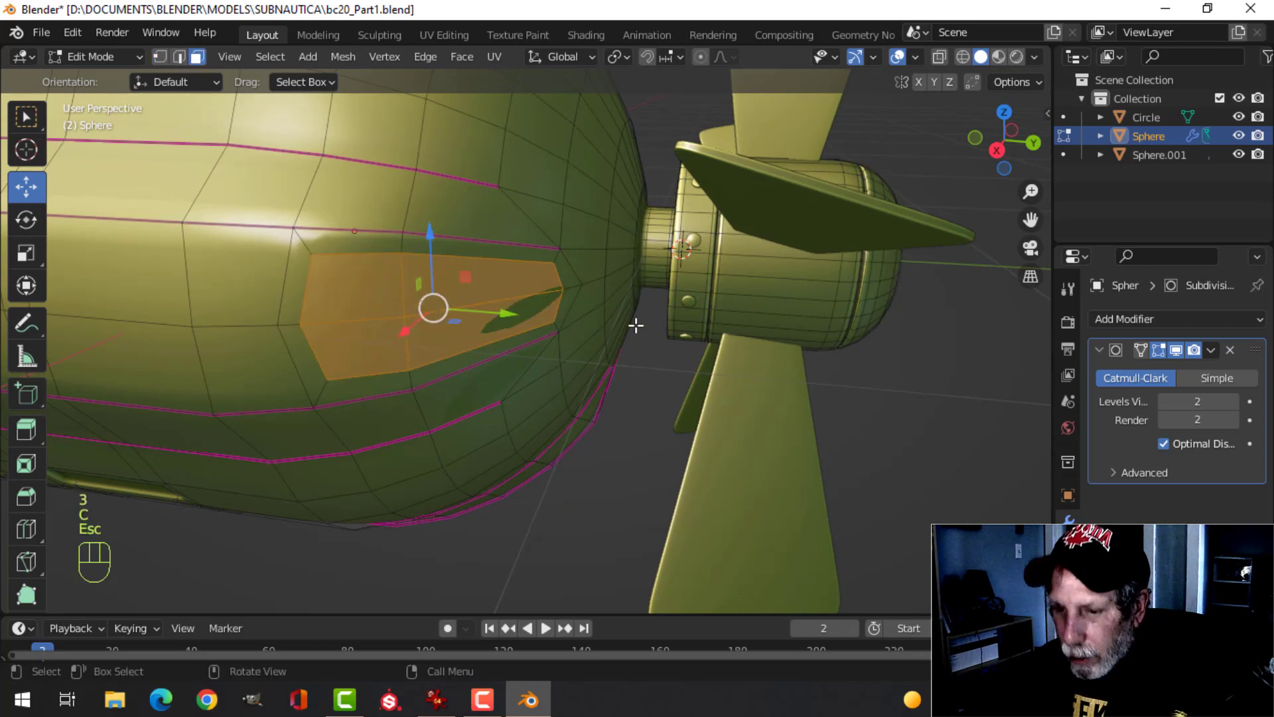
{"action": "key", "text": "i"}
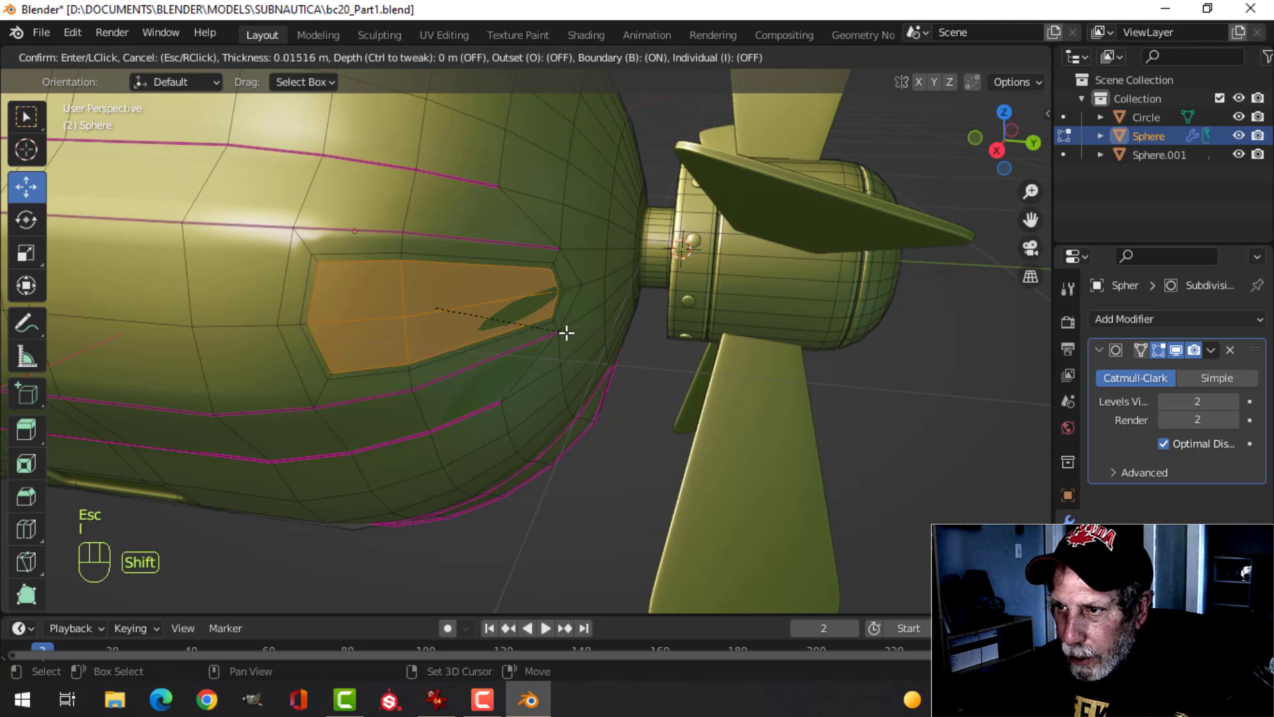
{"action": "left_click", "coordinate": [559, 333], "text": "shift"}
{"action": "middle_click_drag", "start_coordinate": [559, 334], "coordinate": [481, 422]}
{"action": "key", "text": "e"}
{"action": "left_click", "coordinate": [573, 372]}
- Preview the sunken vent in Object Mode, then return to Edit Mode with the vent in view
{"action": "key", "text": "Tab"}
{"action": "scroll", "coordinate": [478, 332], "scroll_direction": "up", "scroll_amount": 3}
{"action": "key", "text": "Tab"}
{"action": "scroll", "coordinate": [465, 318], "scroll_direction": "up", "scroll_amount": 3}
{"action": "middle_click_drag", "start_coordinate": [425, 272], "coordinate": [469, 356], "text": "shift"}
- In vertex mode, slide the vent's corner vertices along their edges and preview the smoothed hull
{"action": "key", "text": "1"}
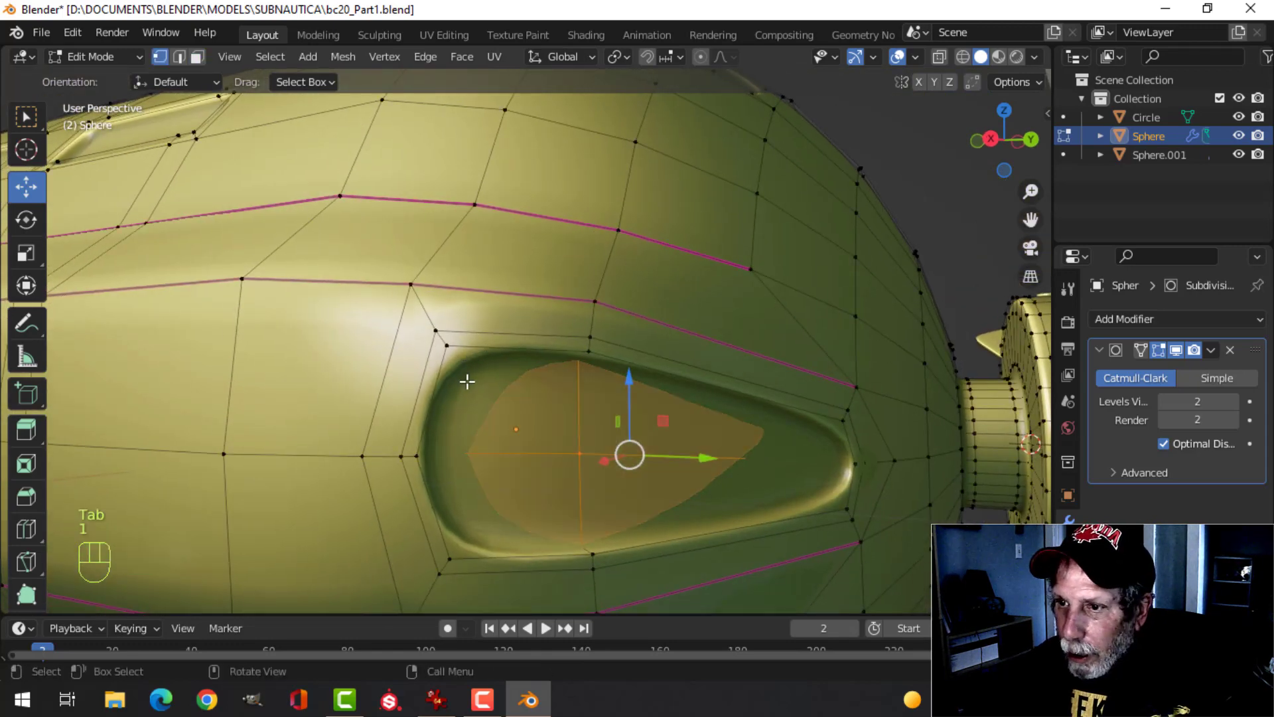
{"action": "left_click", "coordinate": [434, 325]}
{"action": "key", "text": "g"}
{"action": "key", "text": "g"}
{"action": "left_click", "coordinate": [479, 324]}
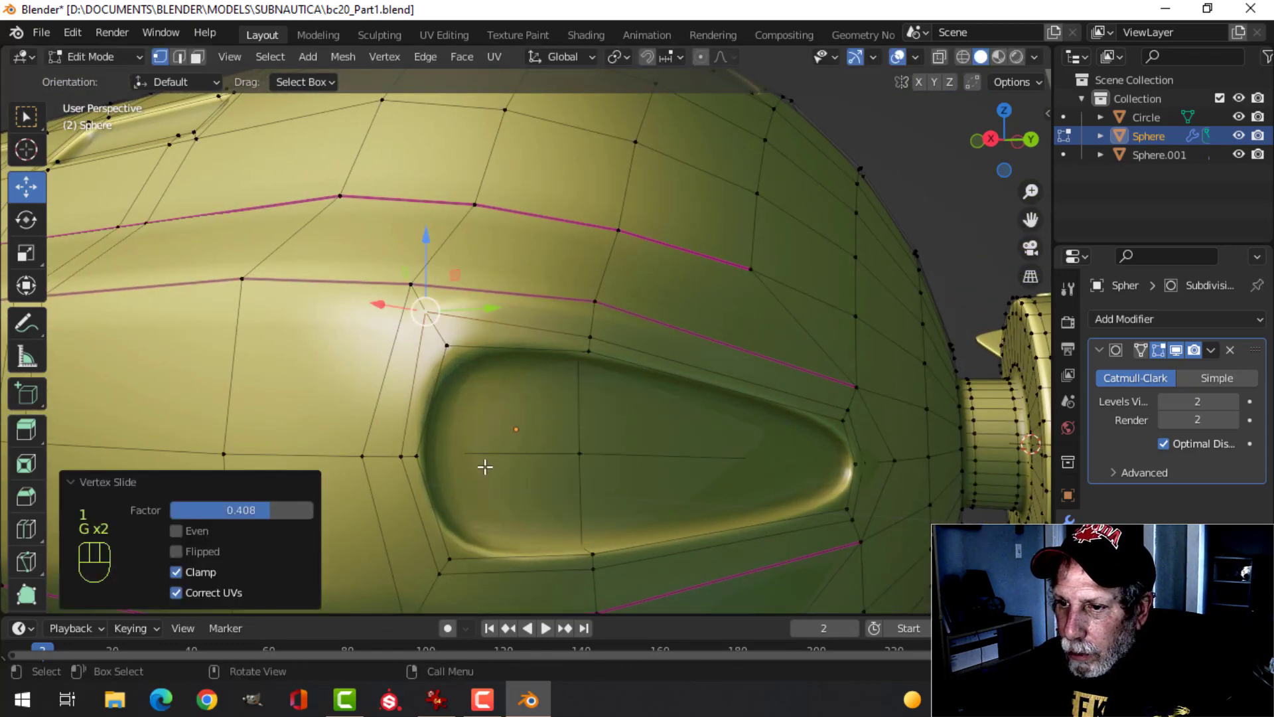
{"action": "middle_click_drag", "start_coordinate": [484, 464], "coordinate": [459, 403]}
{"action": "key", "text": "g"}
{"action": "key", "text": "g"}
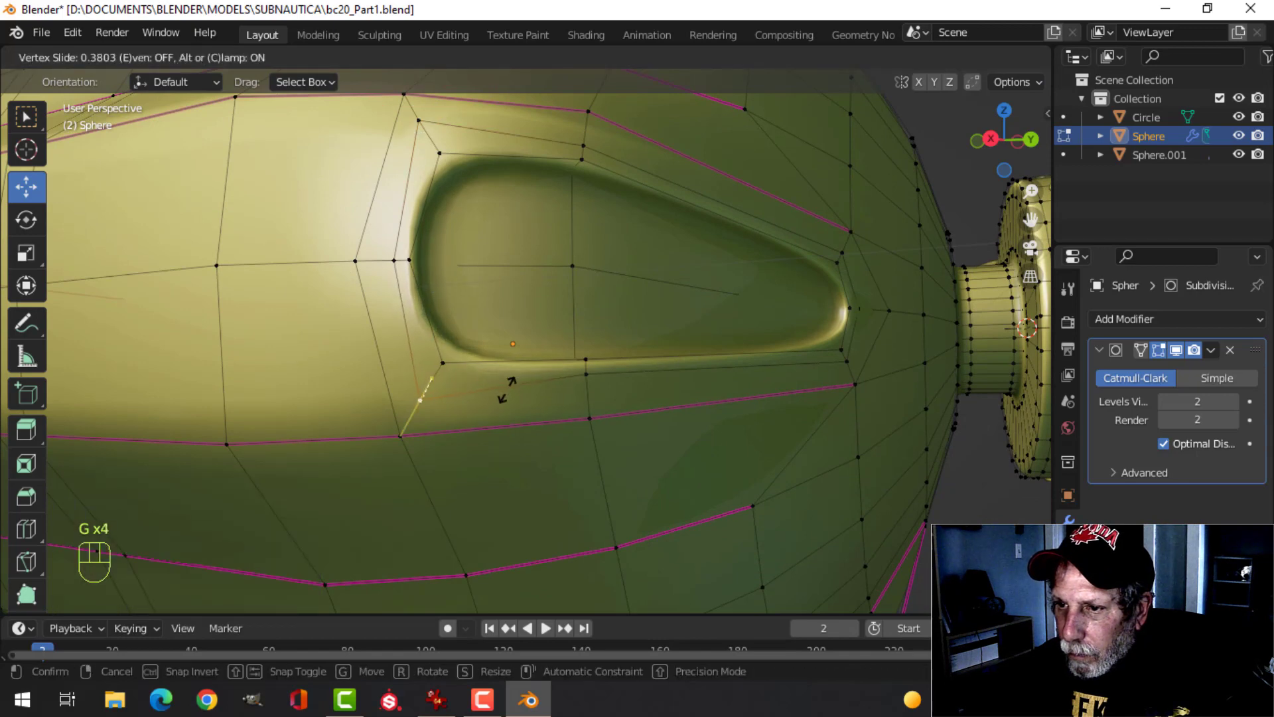
{"action": "left_click", "coordinate": [506, 393]}
{"action": "key", "text": "Tab"}
{"action": "scroll", "coordinate": [524, 360], "scroll_direction": "down", "scroll_amount": 4}
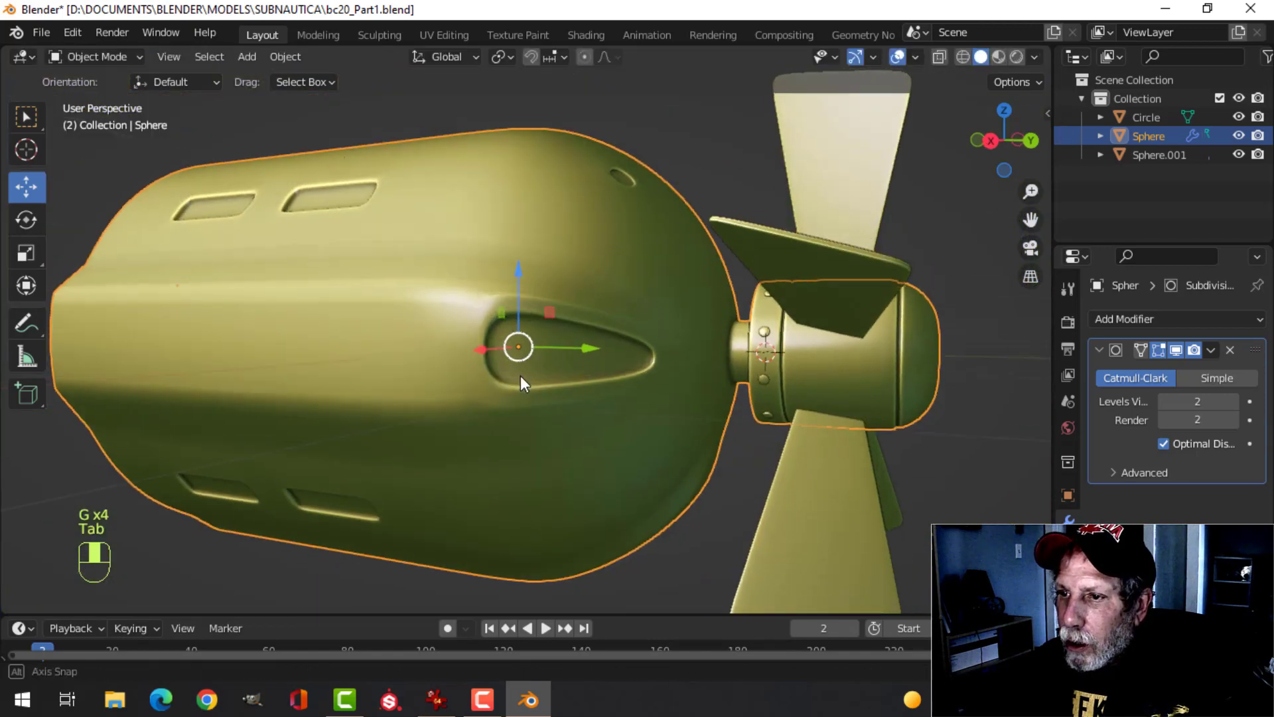
{"action": "mouse_move", "coordinate": [520, 376]}
{"action": "middle_mouse_down"}
{"action": "mouse_move", "coordinate": [533, 393]}
{"action": "mouse_move", "coordinate": [489, 373]}
{"action": "mouse_move", "coordinate": [503, 378]}
{"action": "middle_mouse_up"}
{"action": "scroll", "coordinate": [532, 392], "scroll_direction": "up", "scroll_amount": 4}
{"action": "key", "text": "Tab"}
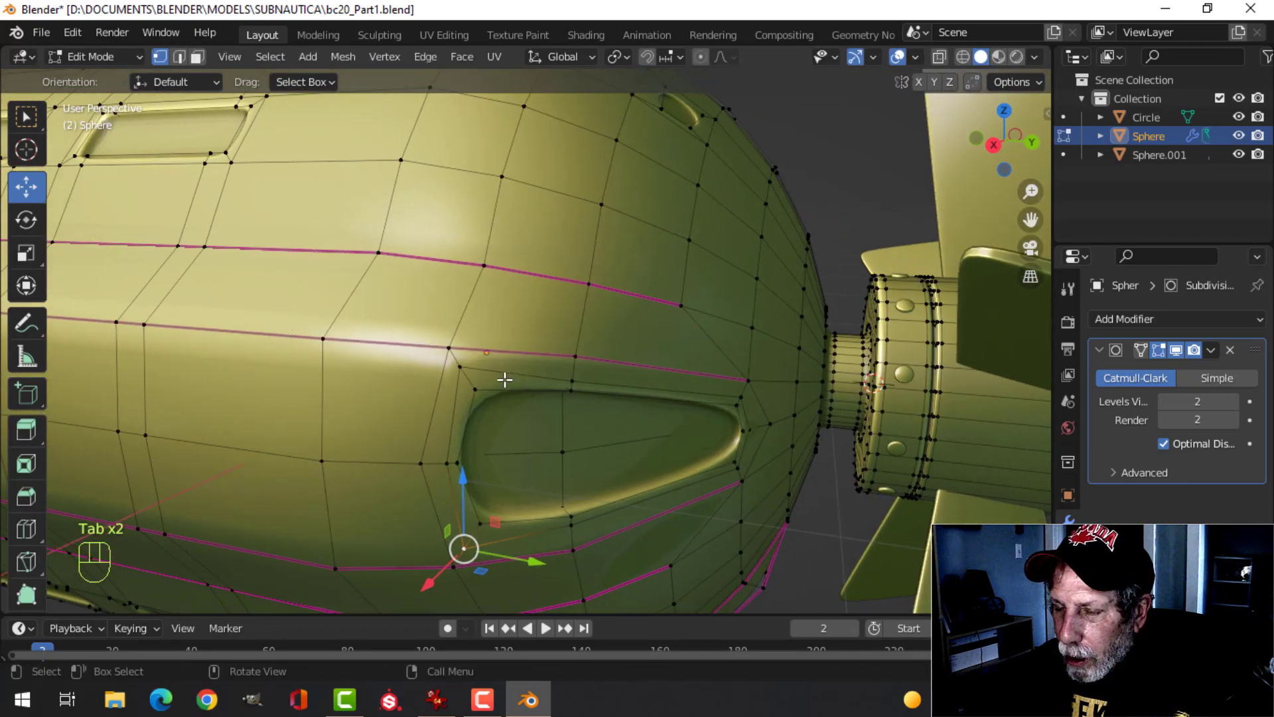
{"action": "scroll", "coordinate": [498, 385], "scroll_direction": "up", "scroll_amount": 3}
- Slide the vertex above the vent and the lower-left corner vertex, preview, then deselect all
{"action": "left_click", "coordinate": [342, 410]}
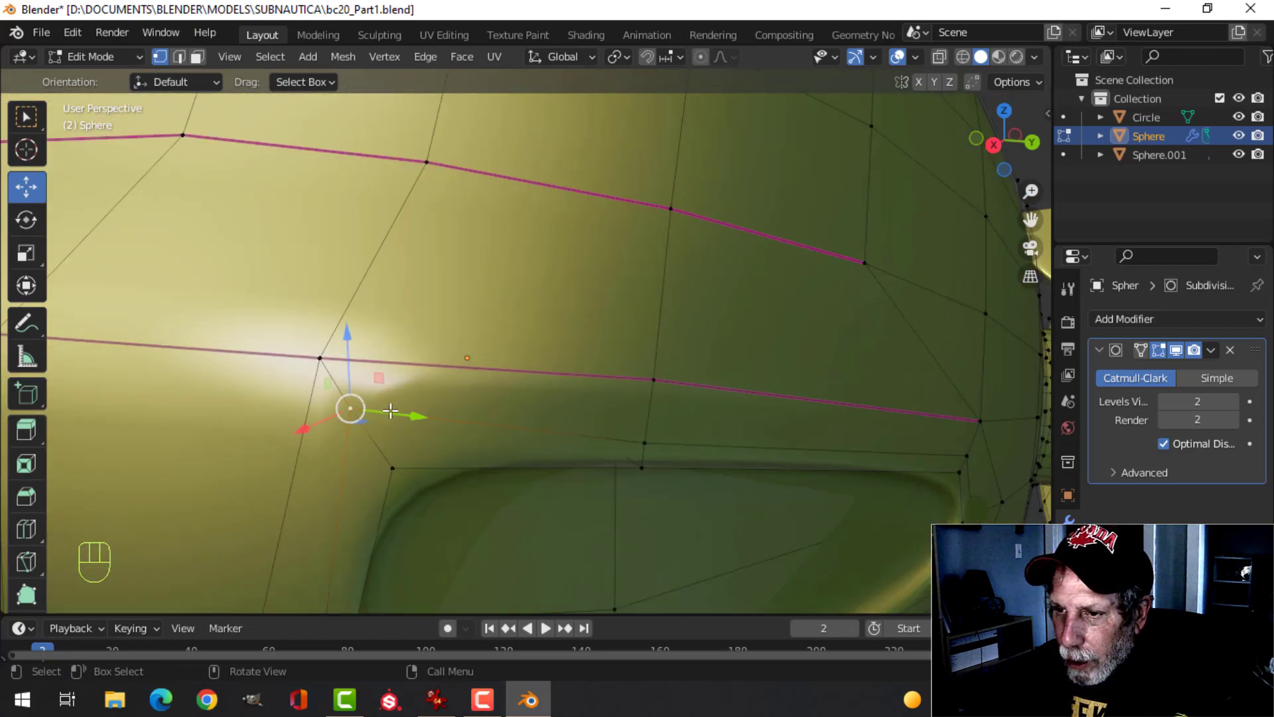
{"action": "key", "text": "g"}
{"action": "key", "text": "g"}
{"action": "left_click", "coordinate": [410, 453]}
{"action": "scroll", "coordinate": [465, 449], "scroll_direction": "down", "scroll_amount": 5}
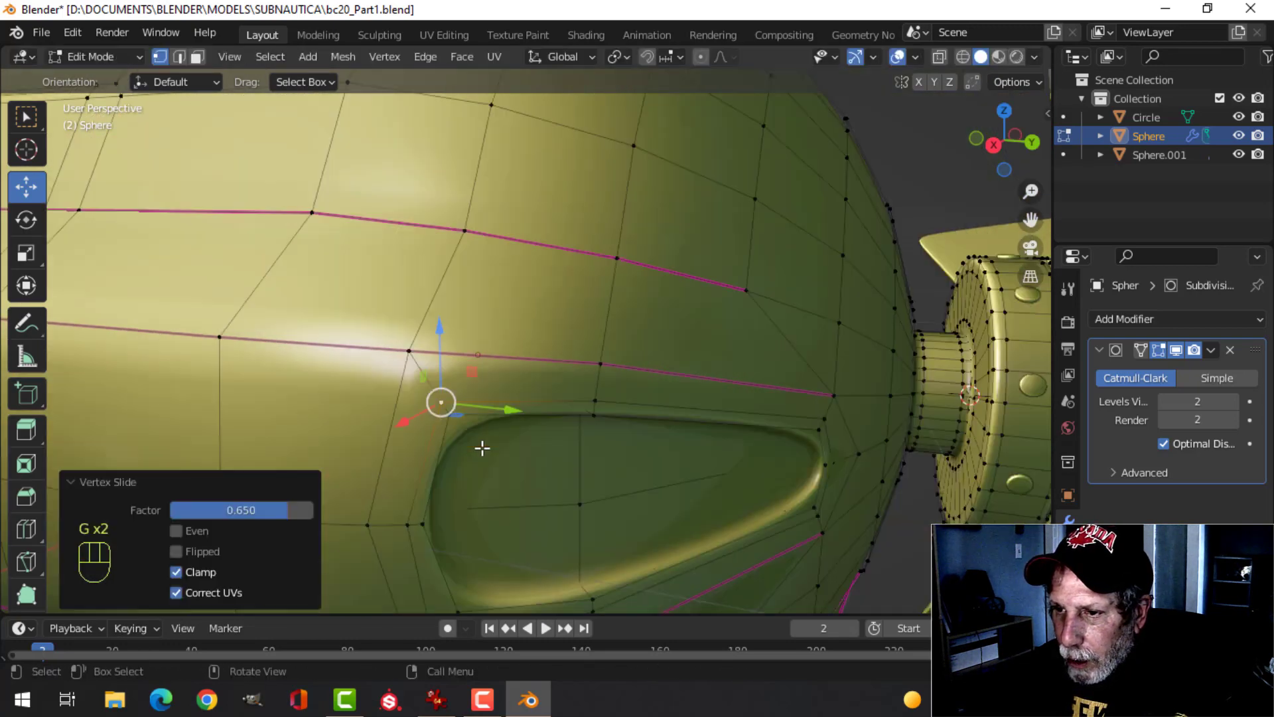
{"action": "middle_click_drag", "start_coordinate": [486, 502], "coordinate": [474, 352], "text": "shift"}
{"action": "left_click", "coordinate": [446, 406]}
{"action": "key", "text": "g"}
{"action": "key", "text": "g"}
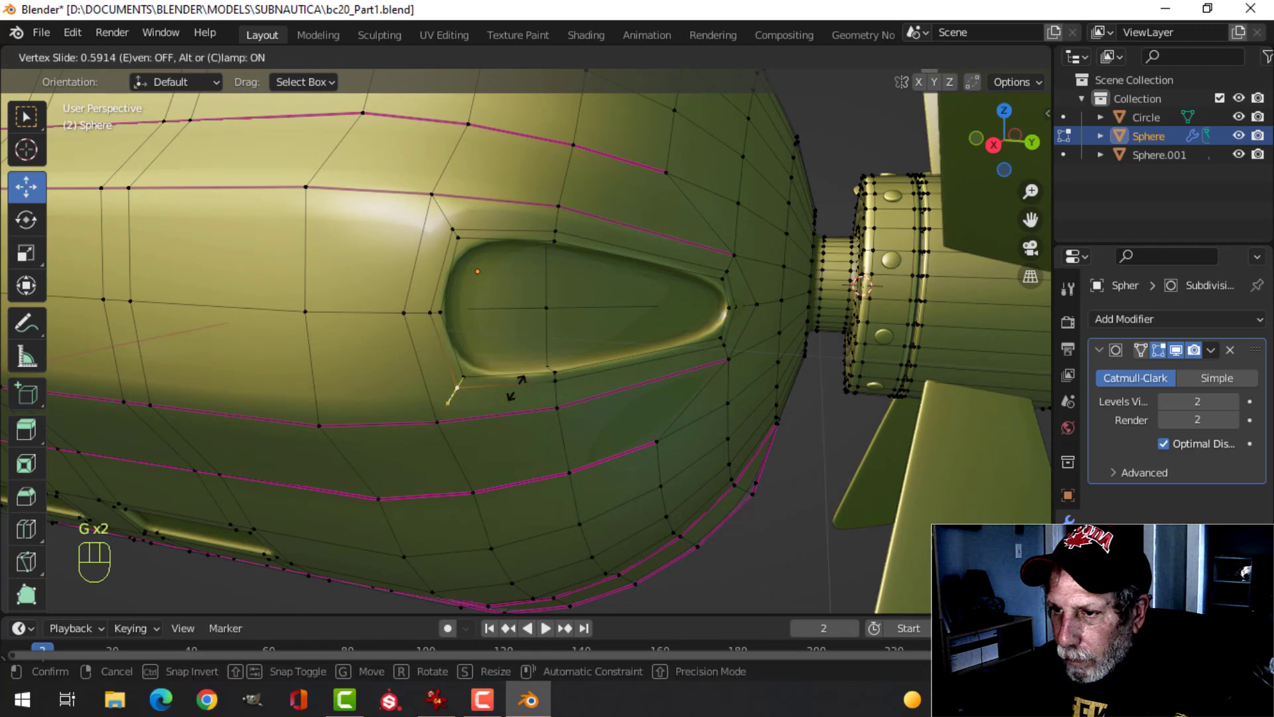
{"action": "left_click", "coordinate": [555, 369]}
{"action": "key", "text": "Tab"}
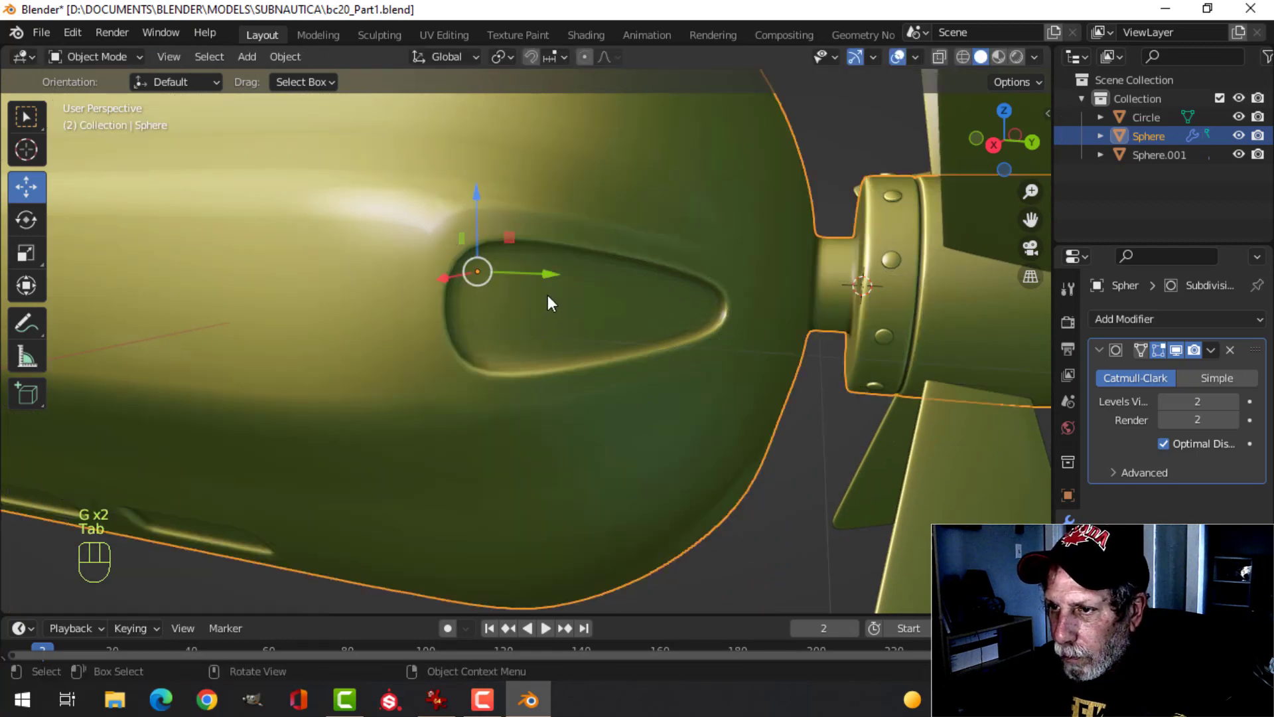
{"action": "key", "text": "Tab"}
{"action": "key", "text": "alt+a"}
{"action": "scroll", "coordinate": [535, 314], "scroll_direction": "up", "scroll_amount": 3}
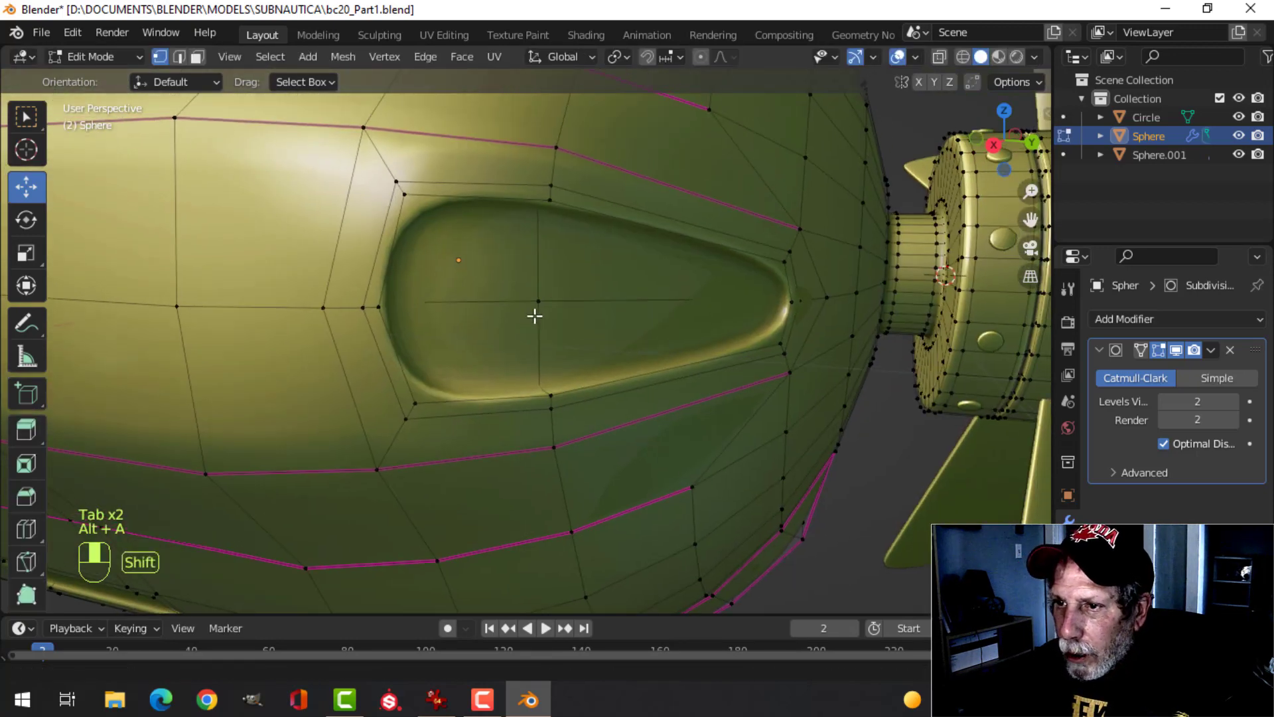
{"action": "key", "text": "3"}
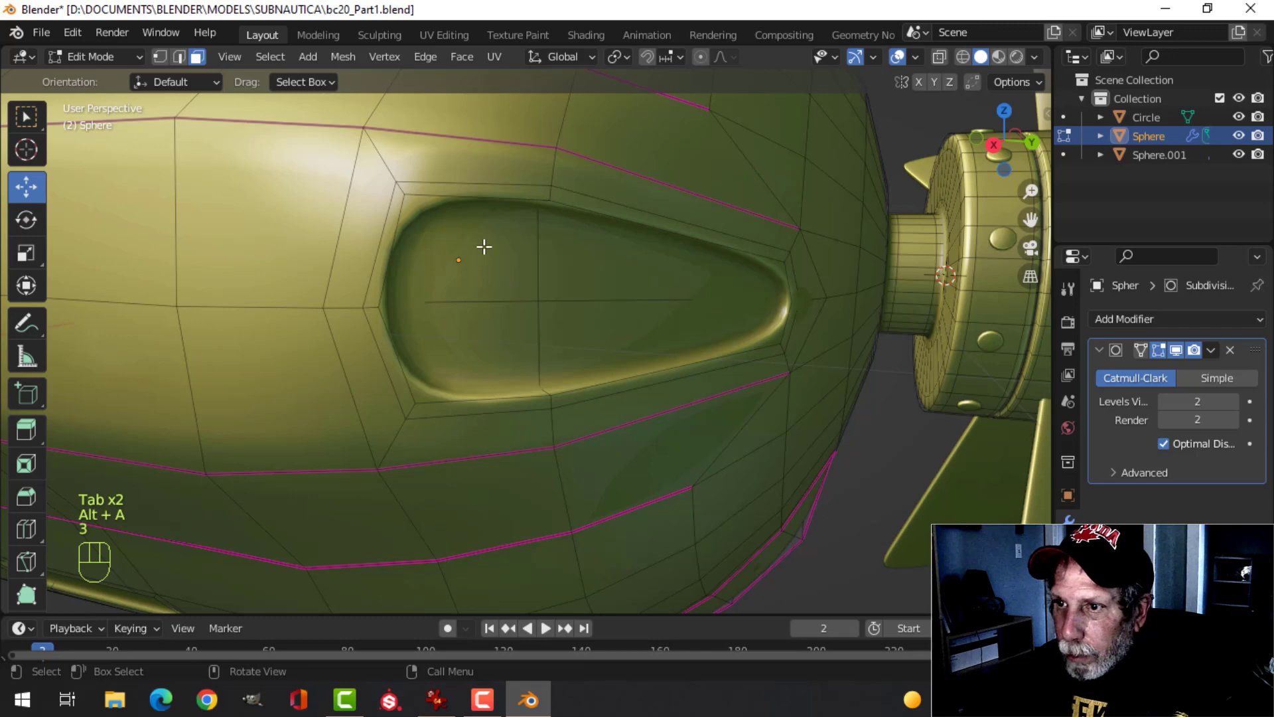
{"action": "left_click", "coordinate": [550, 195], "text": "alt+shift"}
{"action": "scroll", "coordinate": [549, 229], "scroll_direction": "down", "scroll_amount": 4}
{"action": "middle_click_drag", "start_coordinate": [549, 235], "coordinate": [601, 336]}
{"action": "key", "text": "e"}
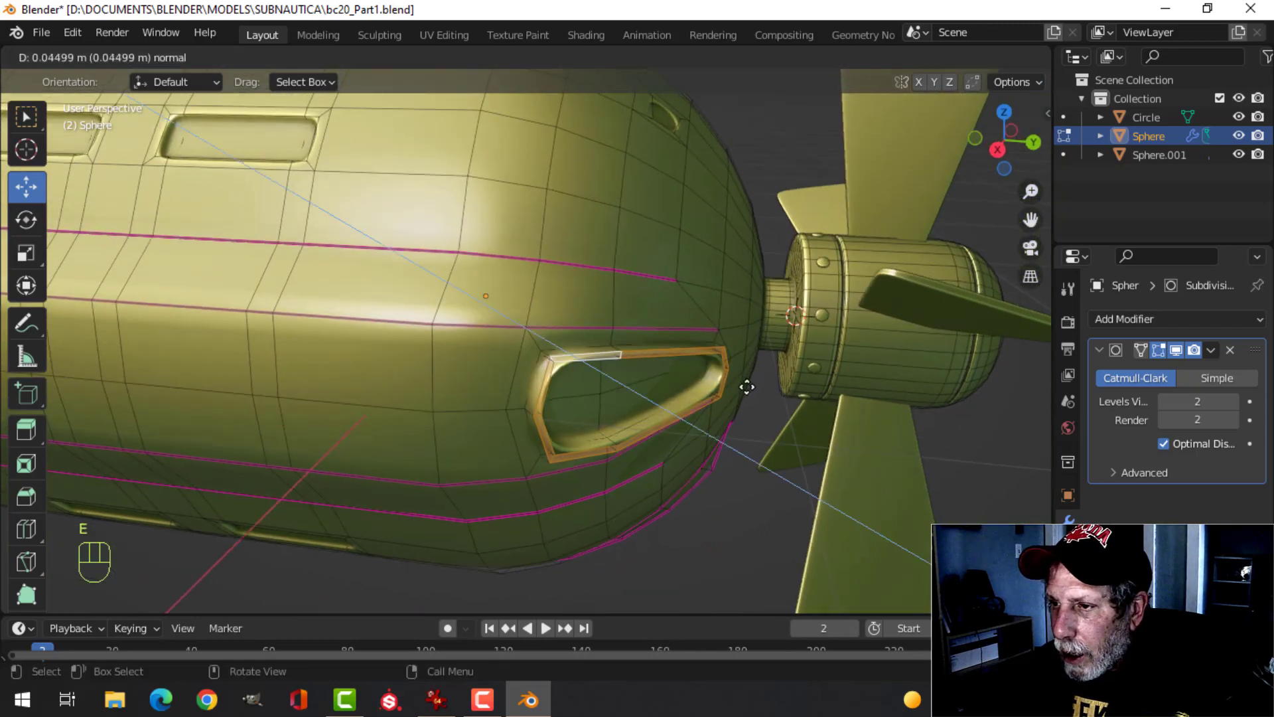
{"action": "left_click", "coordinate": [746, 383]}
{"action": "key", "text": "Tab"}
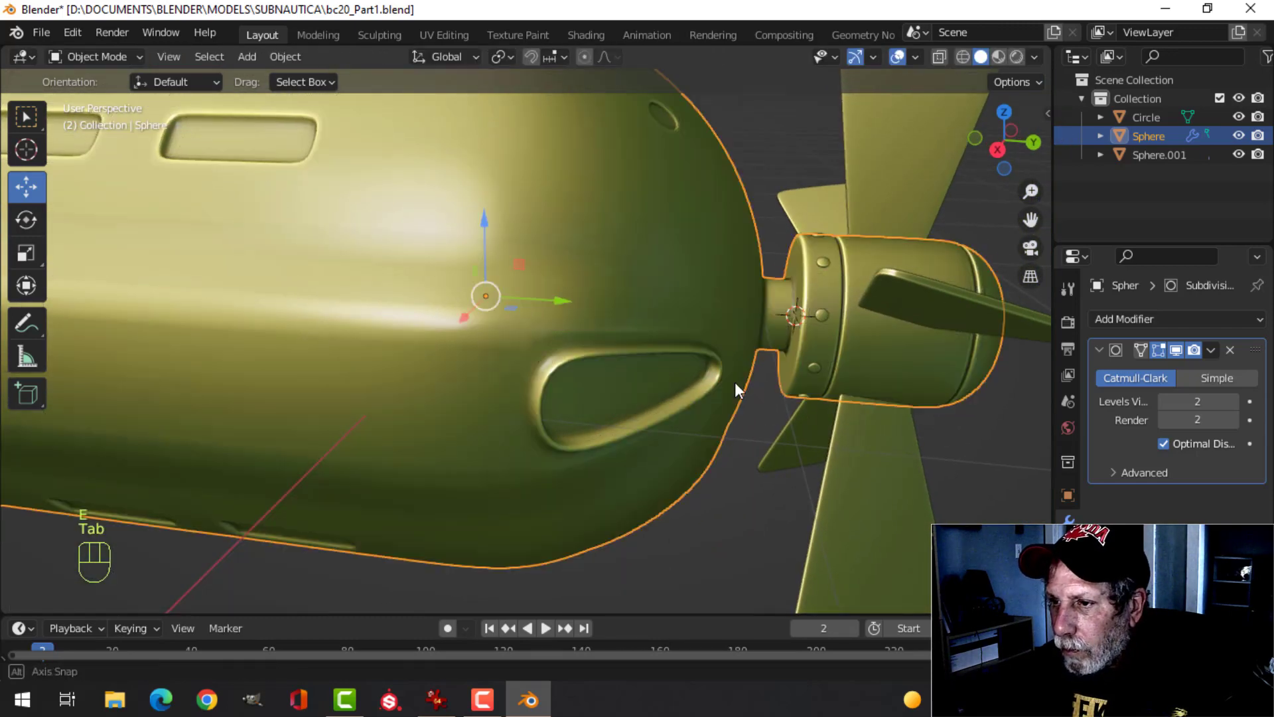
{"action": "scroll", "coordinate": [734, 381], "scroll_direction": "up", "scroll_amount": 3}
{"action": "scroll", "coordinate": [525, 352], "scroll_direction": "up", "scroll_amount": 4}
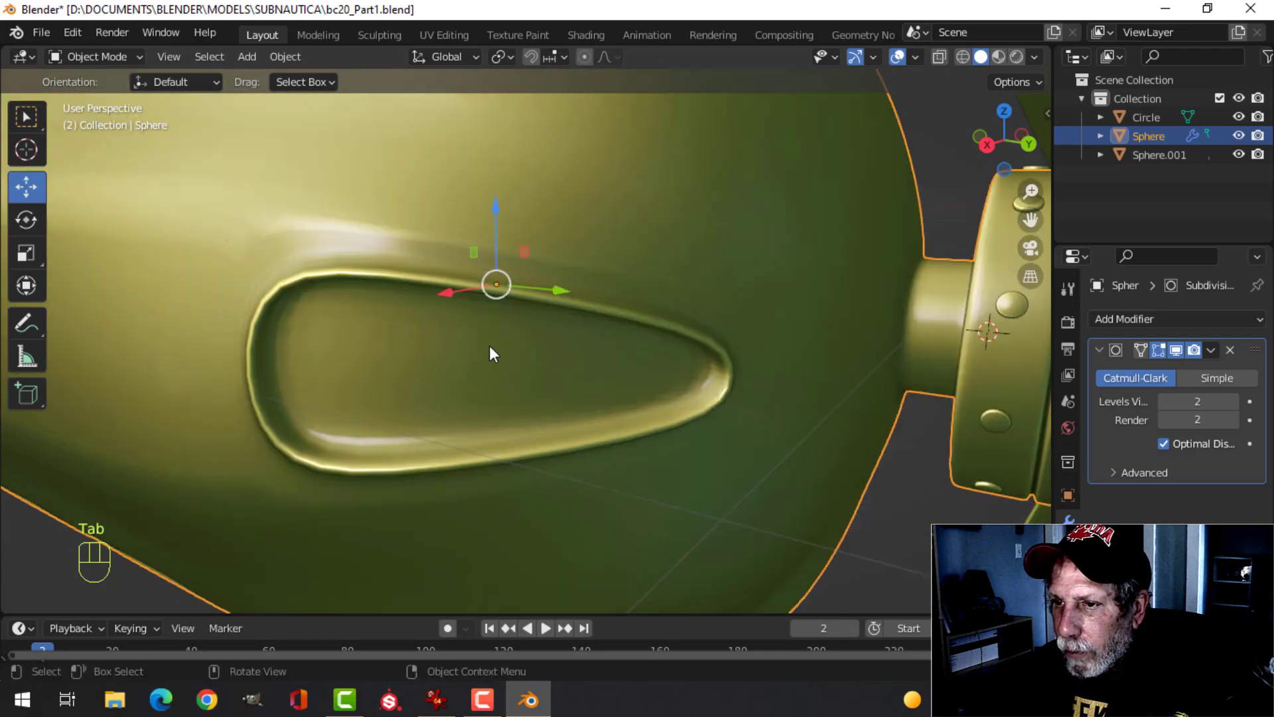
{"action": "key", "text": "Tab"}
{"action": "key", "text": "ctrl+z"}
{"action": "key", "text": "ctrl+z"}
{"action": "scroll", "coordinate": [401, 341], "scroll_direction": "up", "scroll_amount": 1}
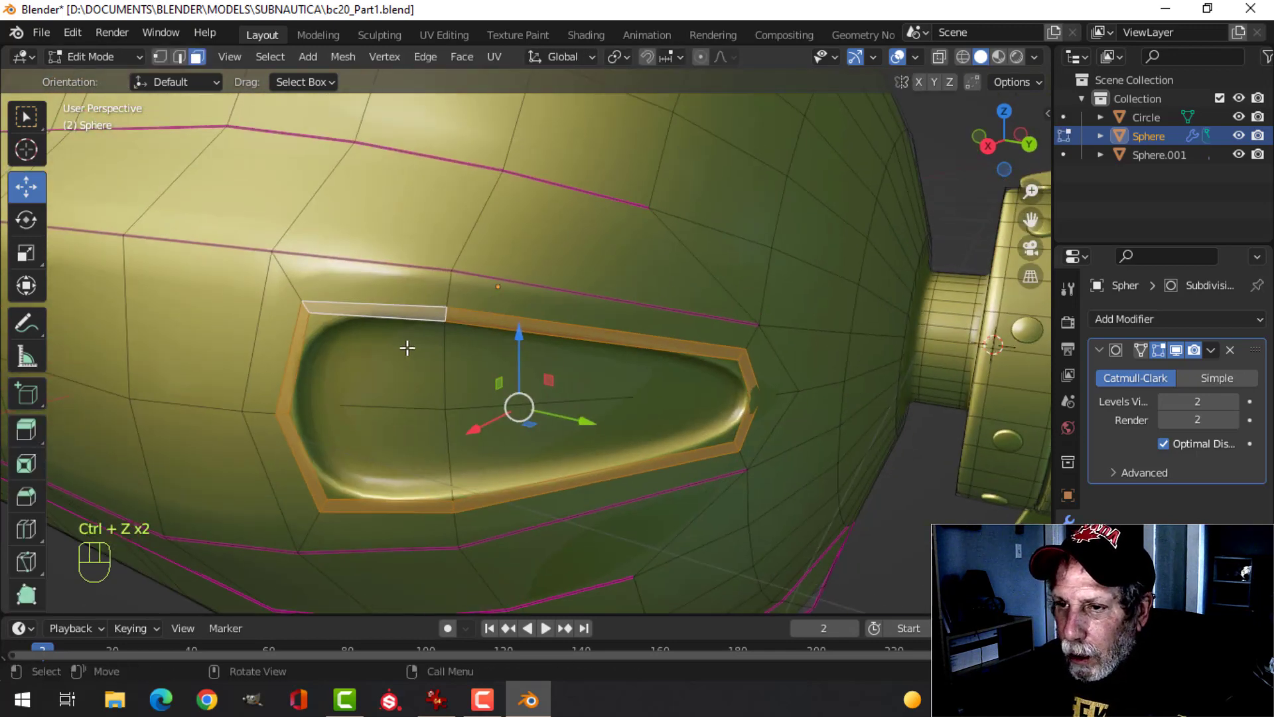
{"action": "key", "text": "alt+a"}
{"action": "key", "text": "1"}
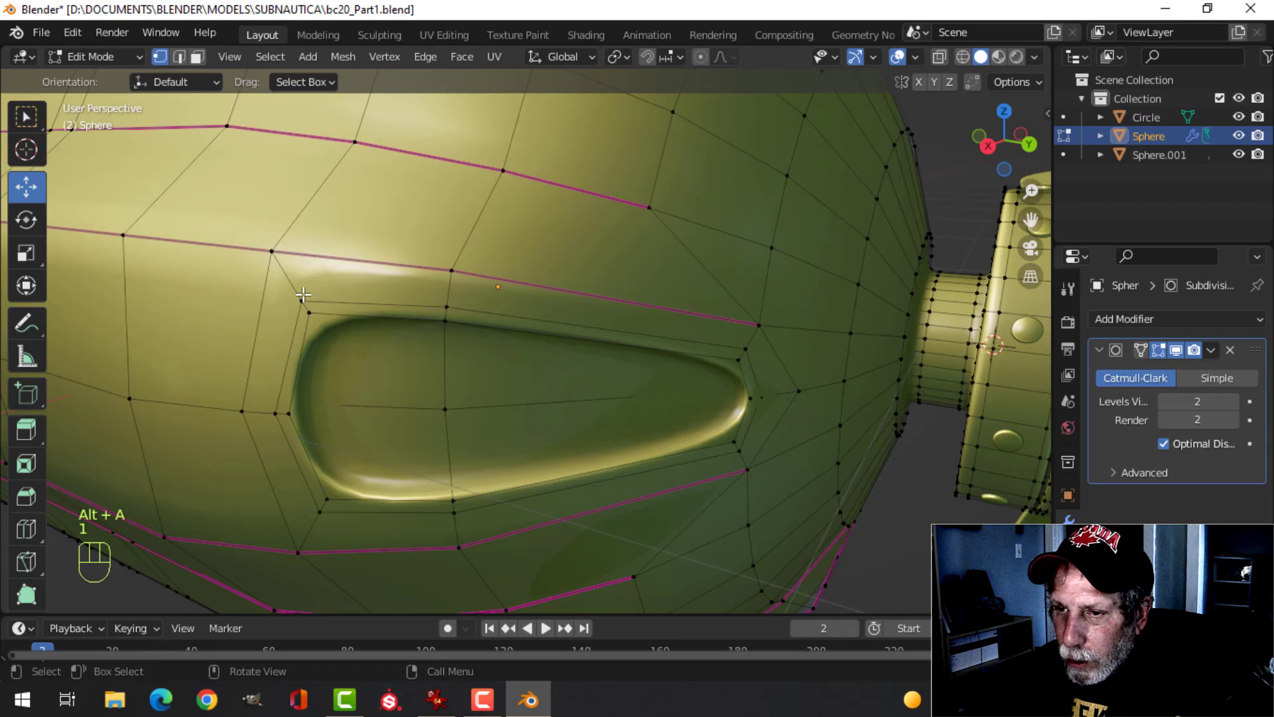
- Slide the upper-left, top-edge and vent-tip vertices toward the vent rim
{"action": "key", "text": "g"}
{"action": "key", "text": "g"}
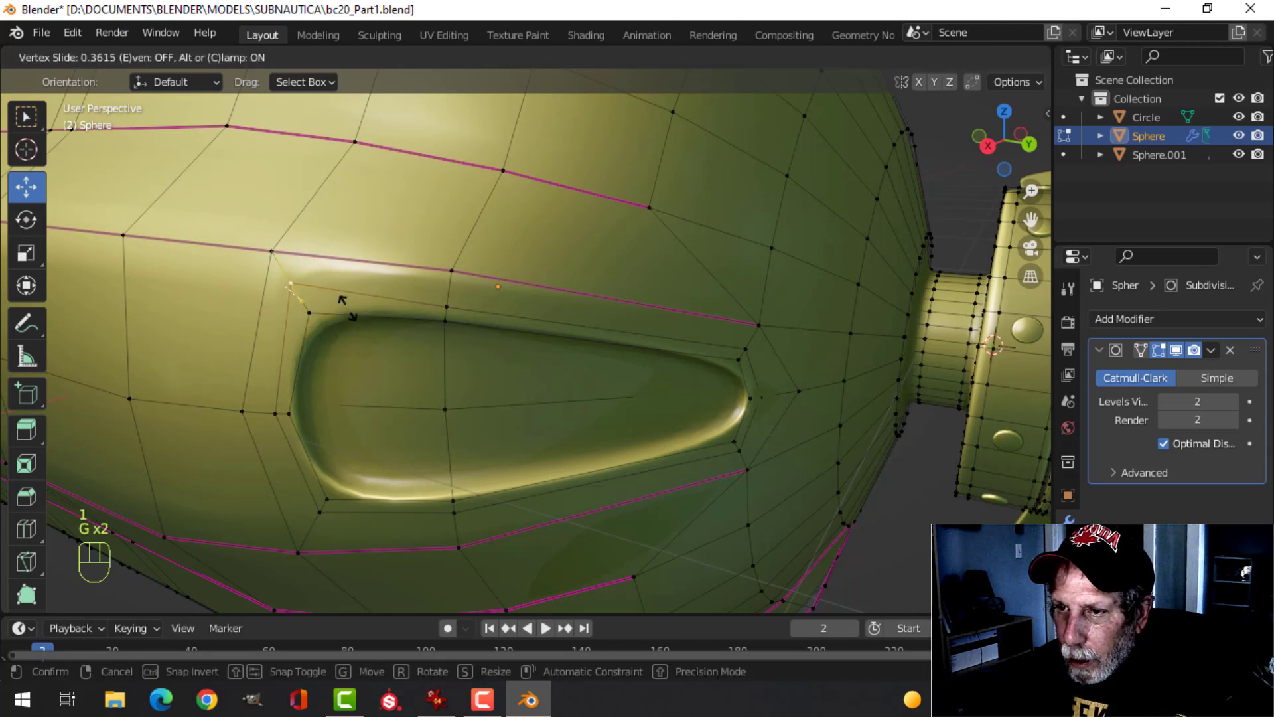
{"action": "left_click", "coordinate": [343, 300]}
{"action": "left_click", "coordinate": [447, 304]}
{"action": "key", "text": "g"}
{"action": "key", "text": "g"}
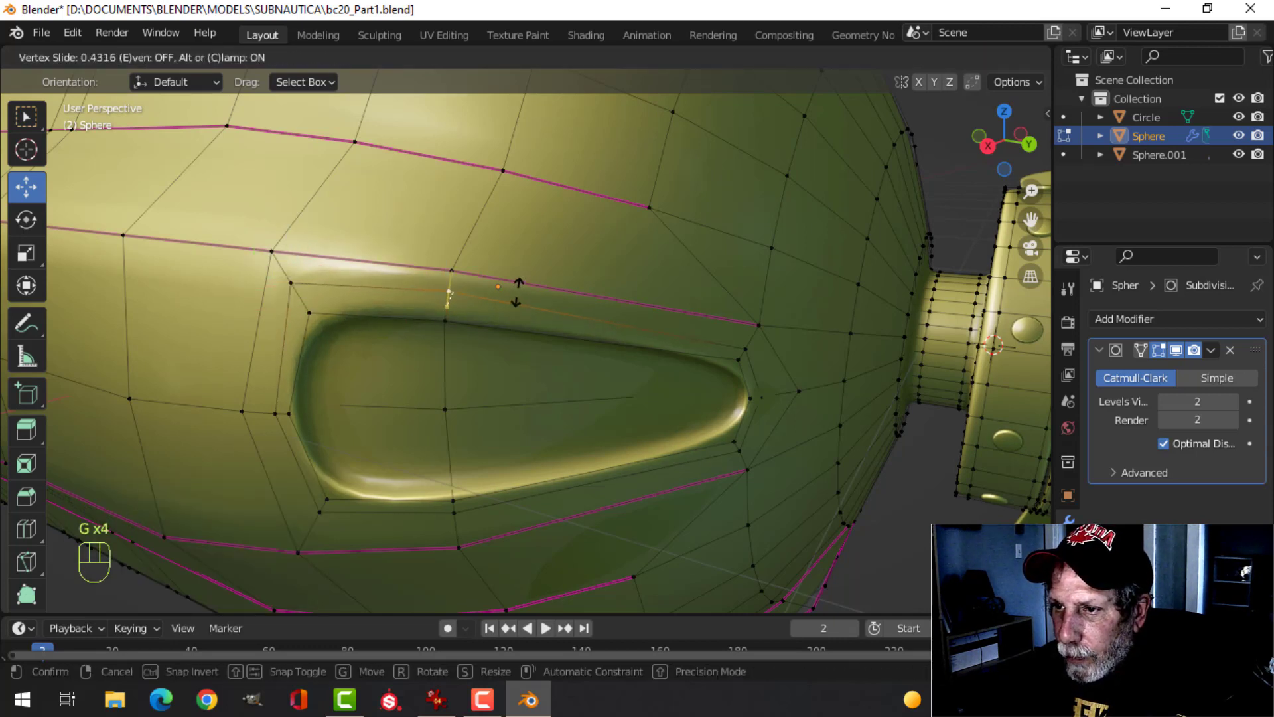
{"action": "left_click", "coordinate": [519, 291]}
{"action": "left_click", "coordinate": [752, 344]}
{"action": "key", "text": "g"}
{"action": "key", "text": "g"}
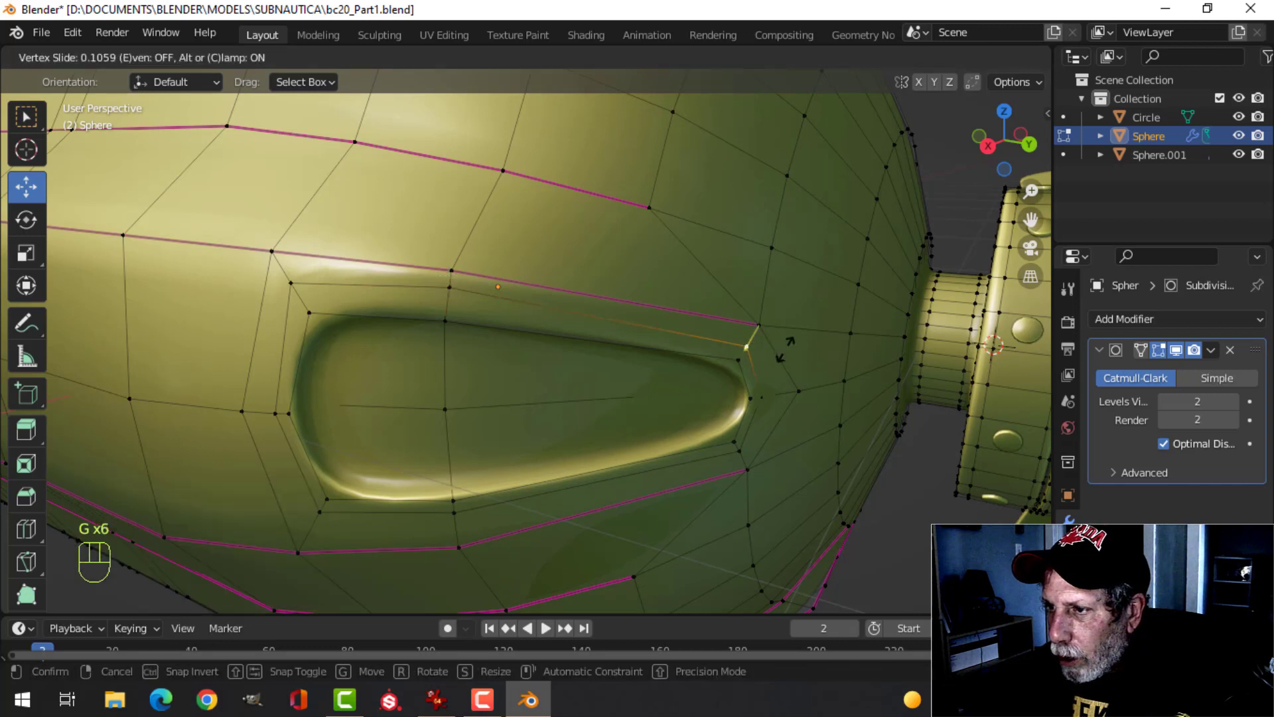
{"action": "left_click", "coordinate": [785, 343]}
- Slide the vertices past the tip, below the tip and beneath the bottom edge toward the vent
{"action": "left_click", "coordinate": [761, 396]}
{"action": "key", "text": "g"}
{"action": "key", "text": "g"}
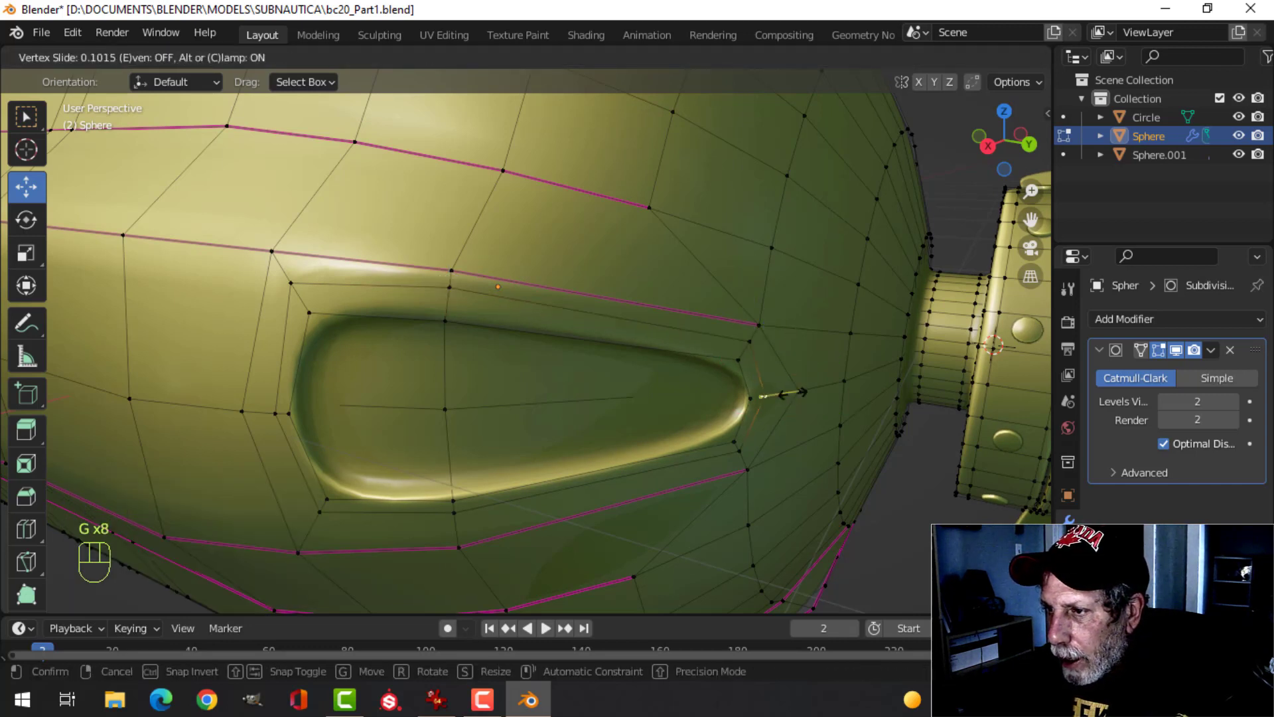
{"action": "left_click", "coordinate": [797, 392]}
{"action": "left_click", "coordinate": [742, 460]}
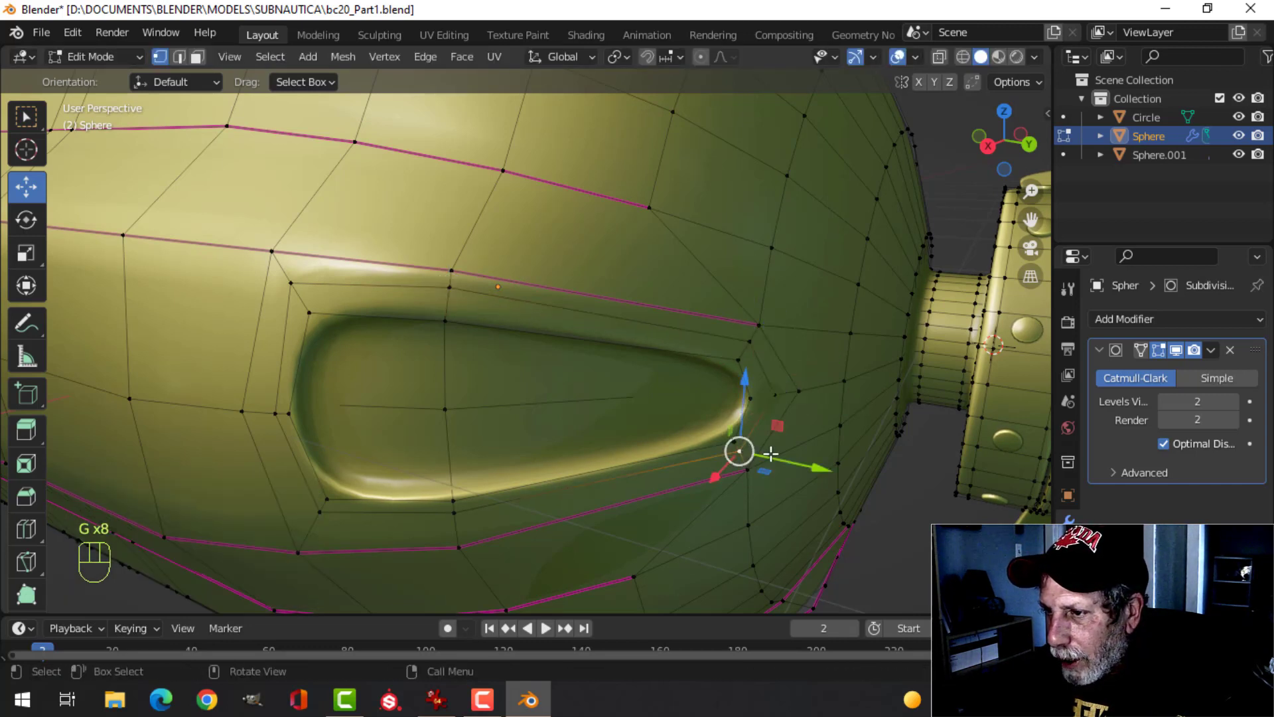
{"action": "key", "text": "g"}
{"action": "key", "text": "g"}
{"action": "left_click", "coordinate": [773, 462]}
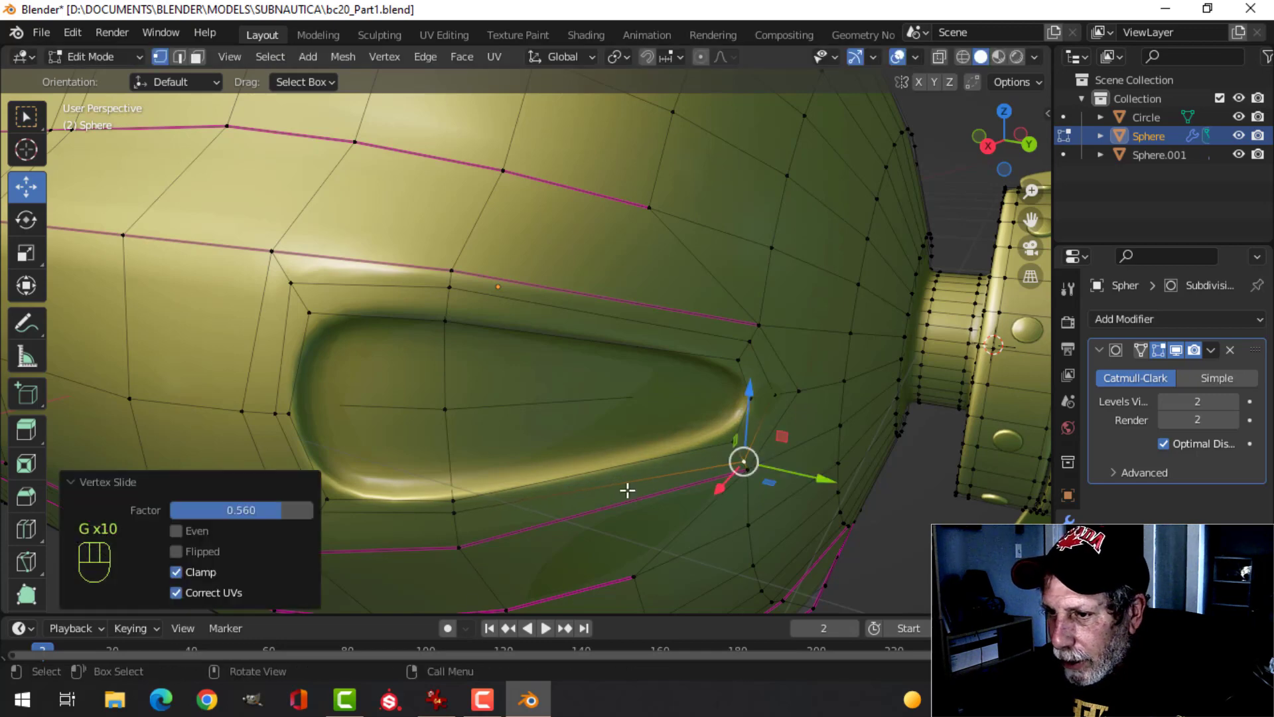
{"action": "left_click", "coordinate": [453, 514]}
{"action": "key", "text": "g"}
{"action": "key", "text": "g"}
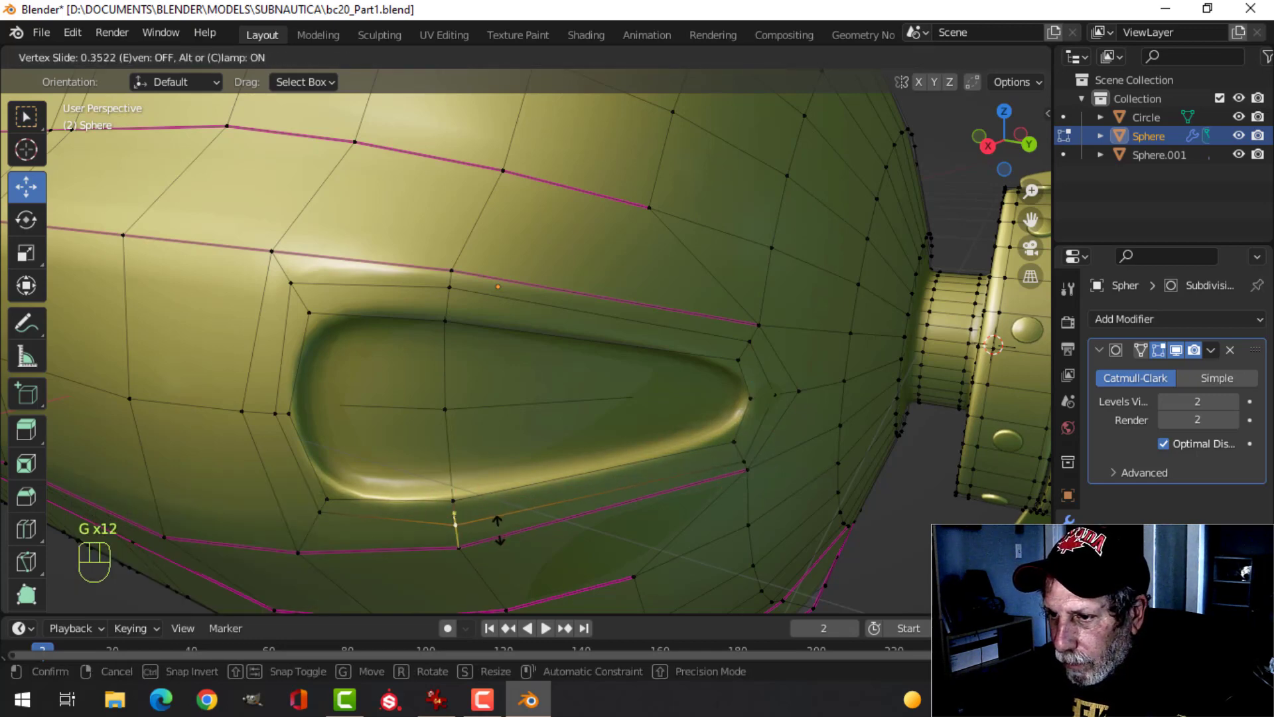
{"action": "left_click", "coordinate": [497, 529]}
- Slide the lower-left corner and rounded-end vertices toward the vent, then deselect all
{"action": "middle_click_drag", "start_coordinate": [369, 510], "coordinate": [434, 418], "text": "shift"}
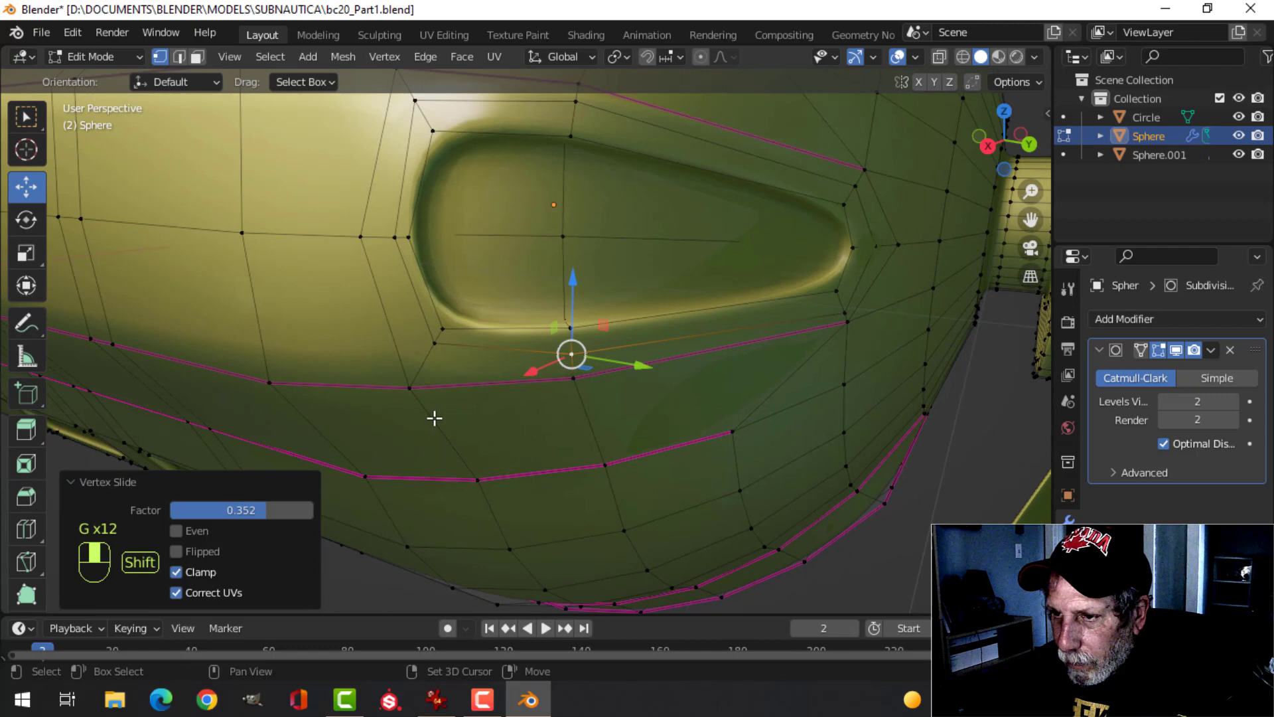
{"action": "left_click", "coordinate": [440, 342]}
{"action": "key", "text": "g"}
{"action": "key", "text": "g"}
{"action": "left_click", "coordinate": [504, 355]}
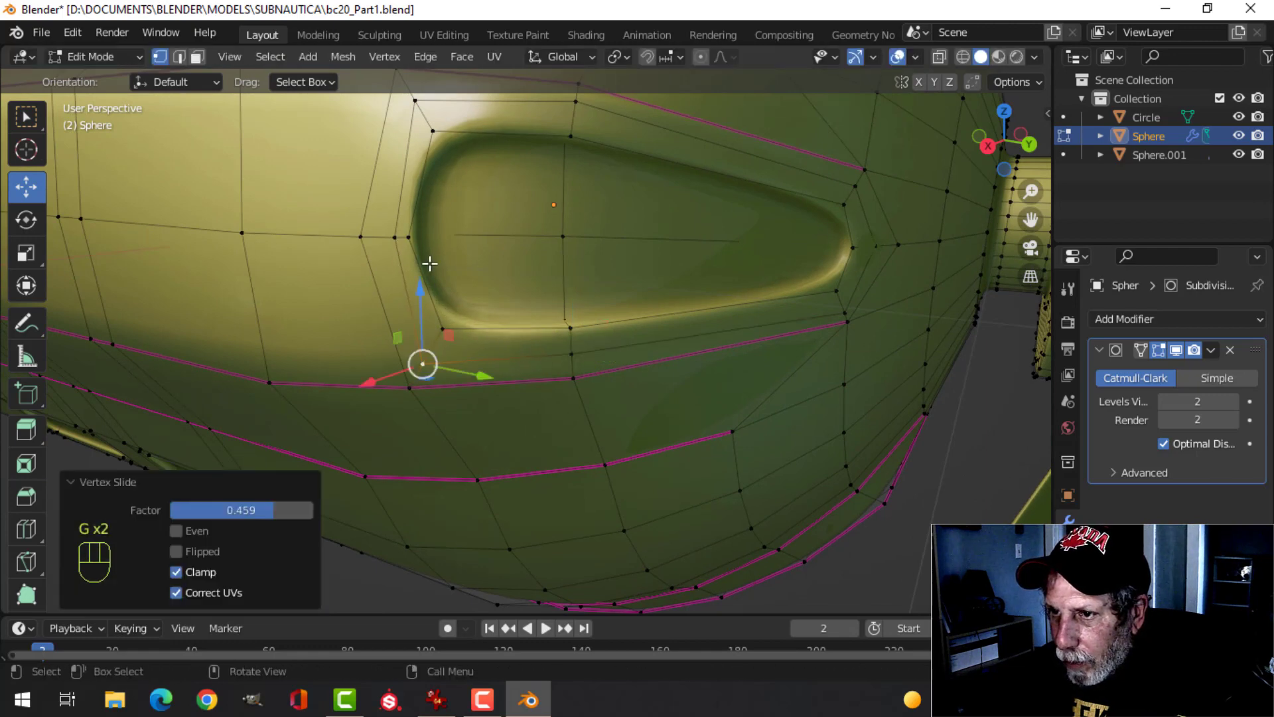
{"action": "left_click", "coordinate": [390, 235]}
{"action": "key", "text": "g"}
{"action": "key", "text": "g"}
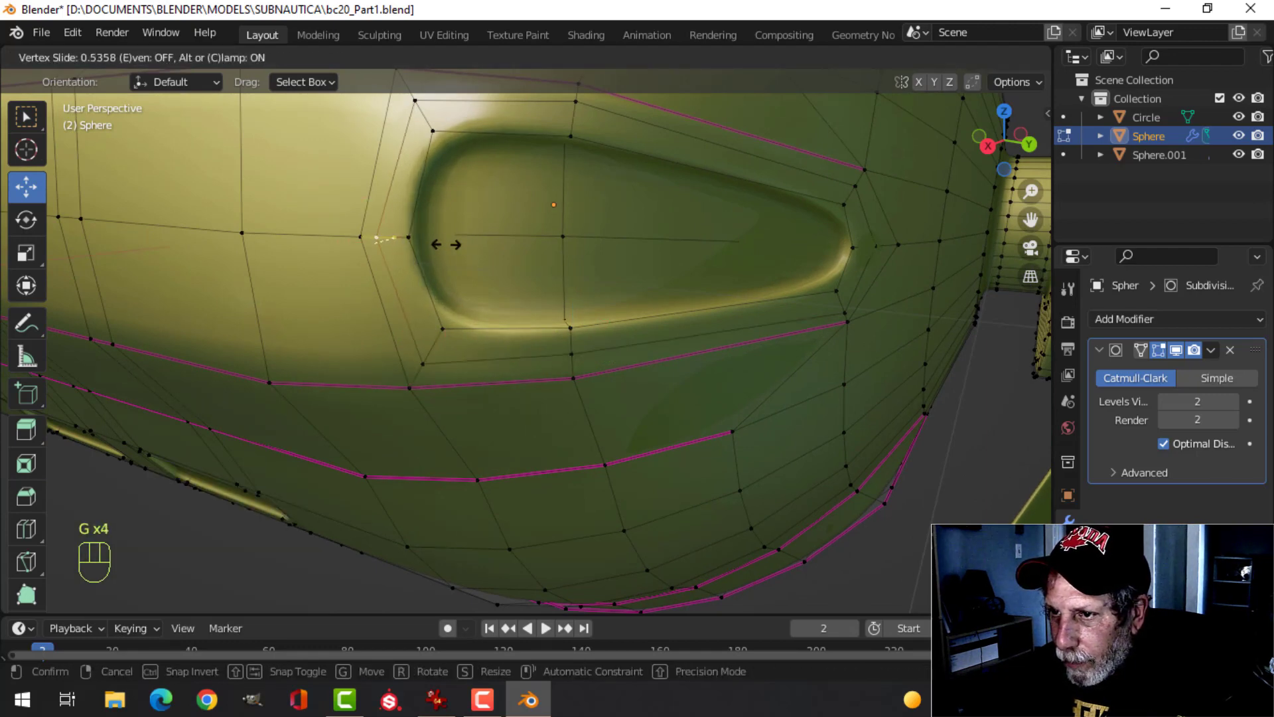
{"action": "left_click", "coordinate": [446, 245]}
{"action": "scroll", "coordinate": [553, 274], "scroll_direction": "down", "scroll_amount": 3}
{"action": "key", "text": "alt+a"}
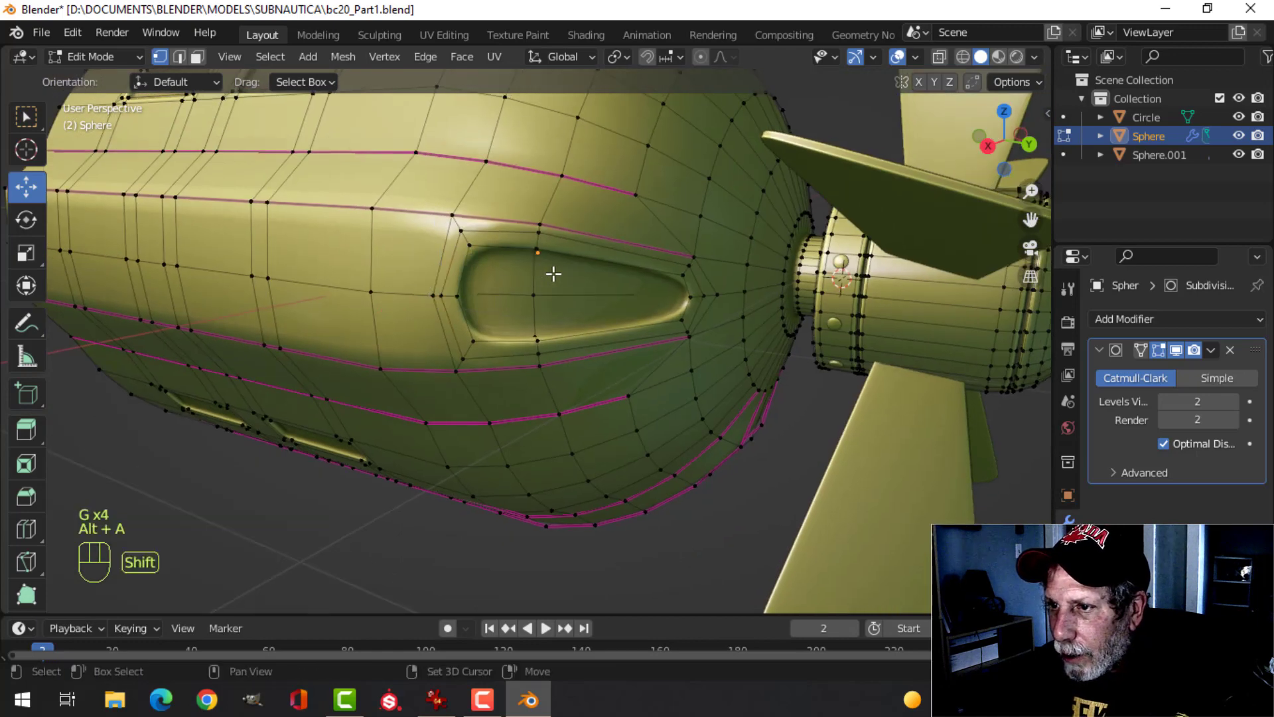
- Select the four recess faces, grow the selection, and scale it down slightly
{"action": "middle_click_drag", "start_coordinate": [553, 274], "coordinate": [513, 279], "text": "shift"}
{"action": "key", "text": "3"}
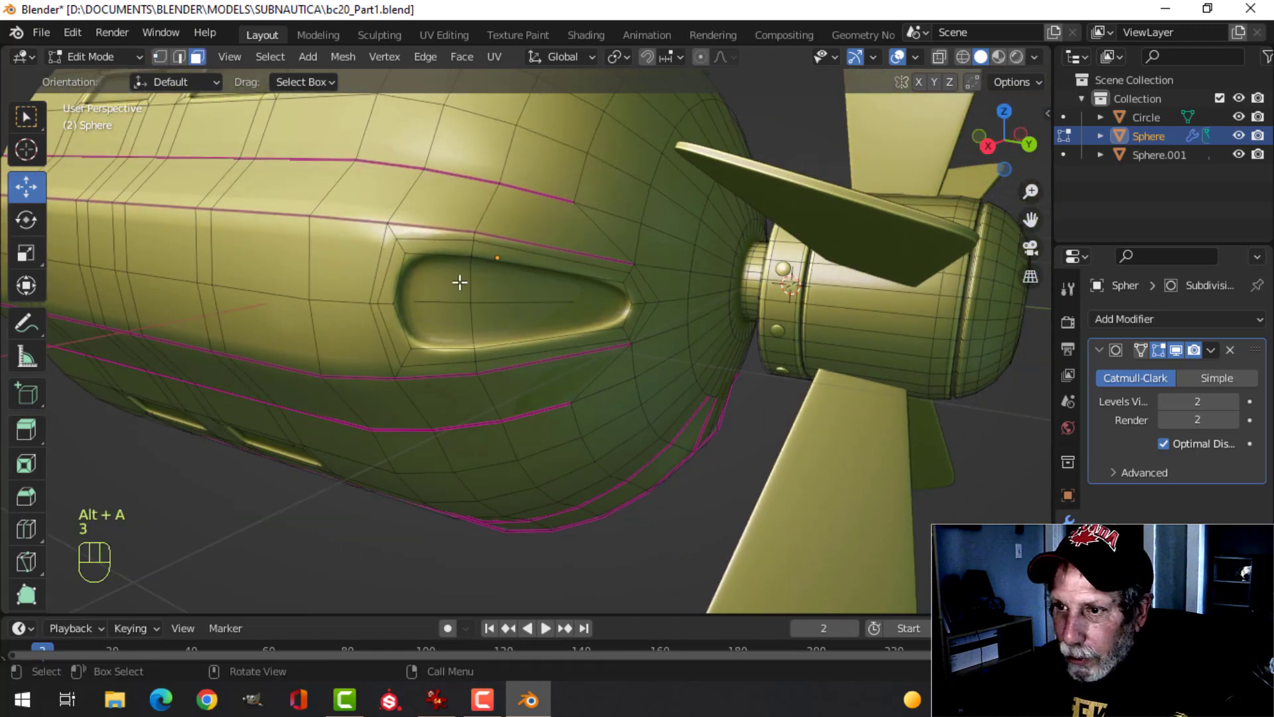
{"action": "left_click", "coordinate": [462, 287]}
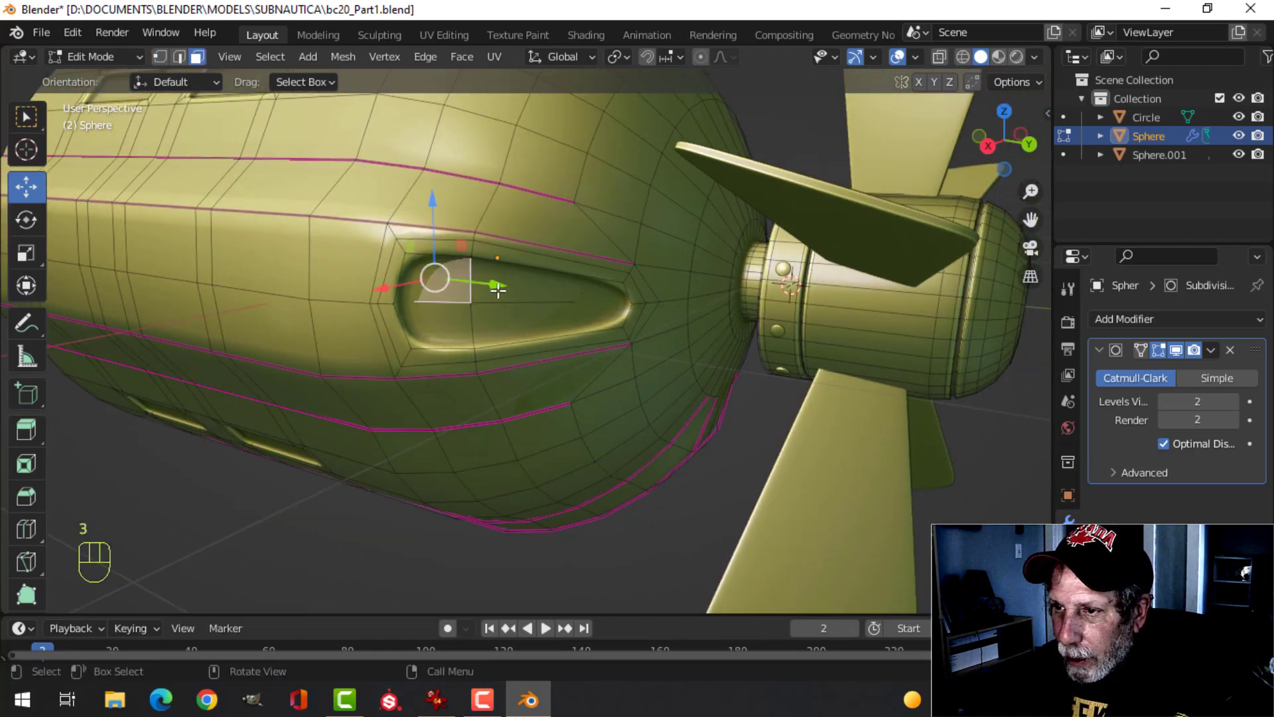
{"action": "left_click", "coordinate": [495, 288], "text": "shift"}
{"action": "left_click", "coordinate": [487, 314], "text": "shift"}
{"action": "left_click", "coordinate": [457, 319], "text": "shift"}
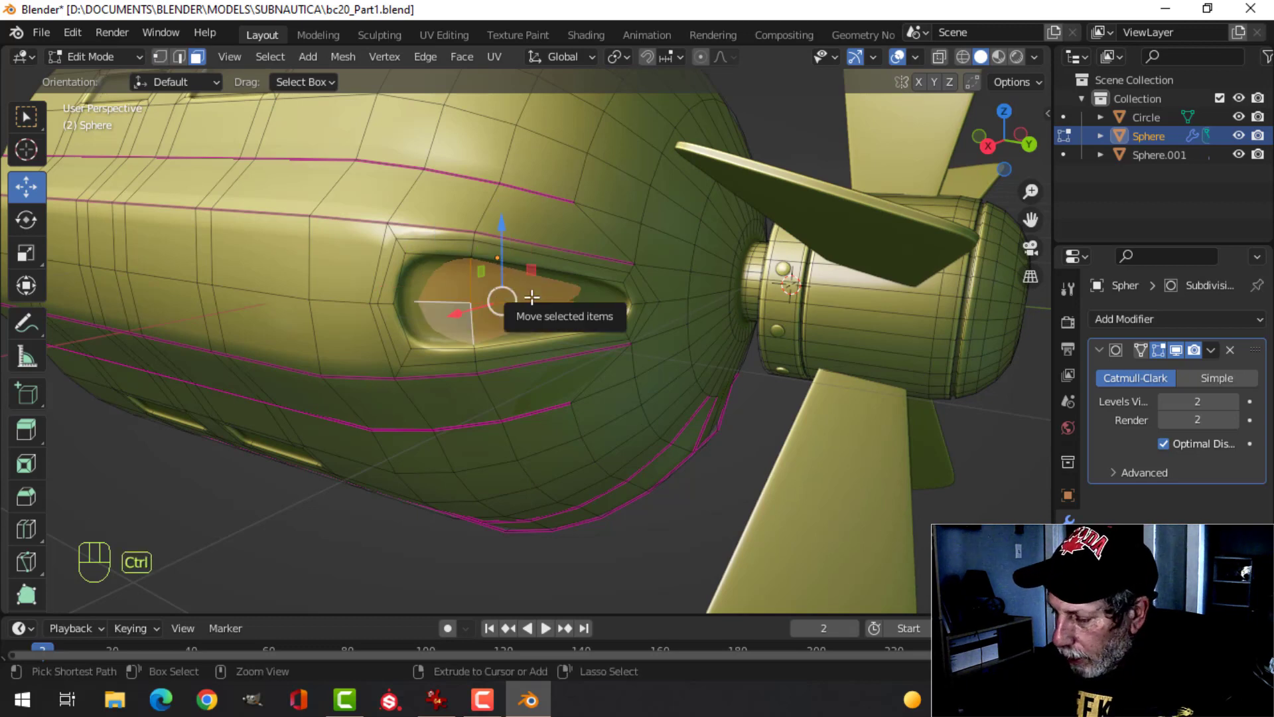
{"action": "key", "text": "ctrl+KP_Add"}
{"action": "key", "text": "s"}
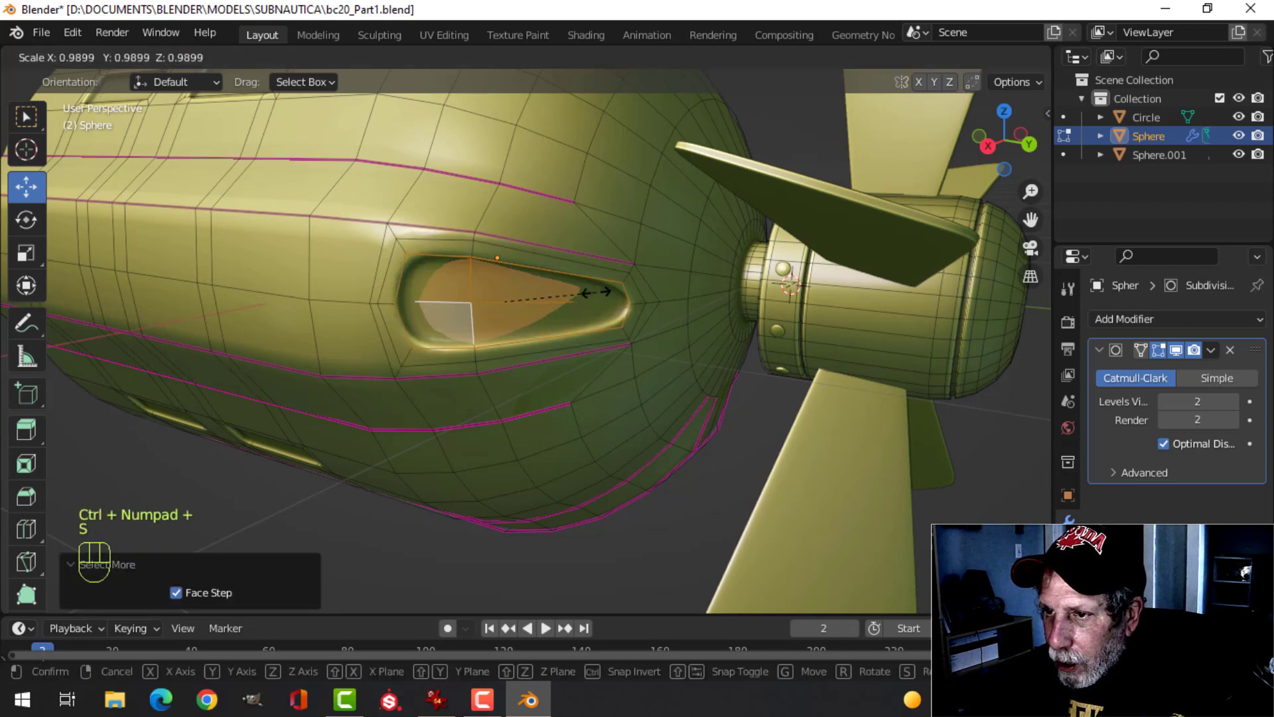
{"action": "left_click", "coordinate": [589, 290]}
- Select the face loop around the recess and extrude it into a raised lip
{"action": "key", "text": "alt+a"}
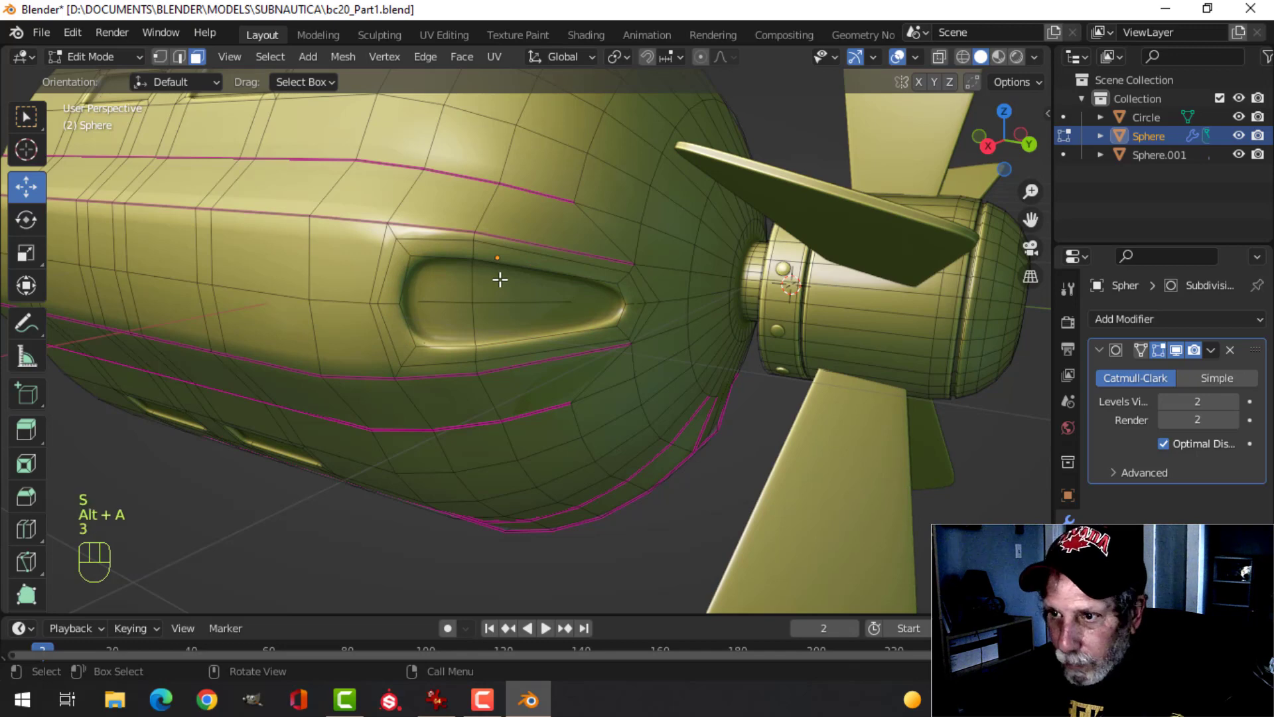
{"action": "left_click", "coordinate": [476, 253], "text": "alt+shift"}
{"action": "middle_click_drag", "start_coordinate": [479, 267], "coordinate": [601, 309]}
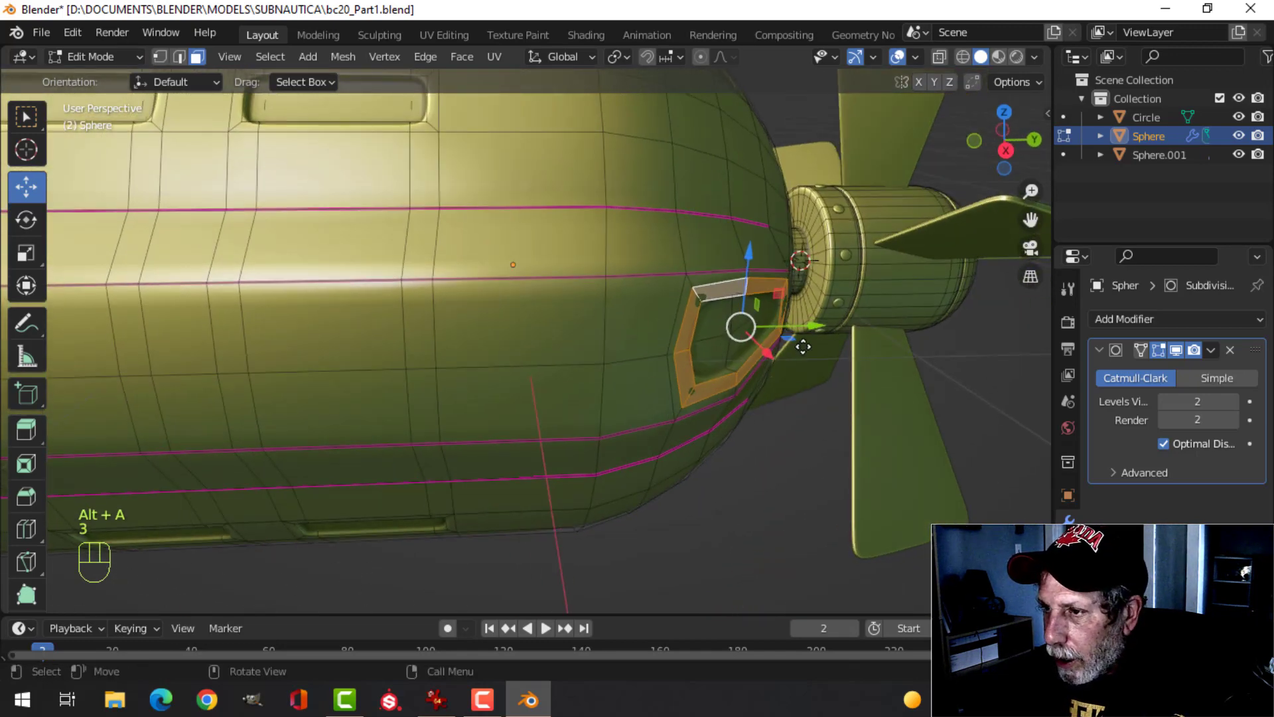
{"action": "key", "text": "e"}
{"action": "left_click", "coordinate": [804, 336]}
- Return to Object Mode and inspect the finished pod without overlays, then restore the gizmos
{"action": "key", "text": "Tab"}
{"action": "middle_click_drag", "start_coordinate": [804, 336], "coordinate": [597, 329]}
{"action": "left_click", "coordinate": [855, 56]}
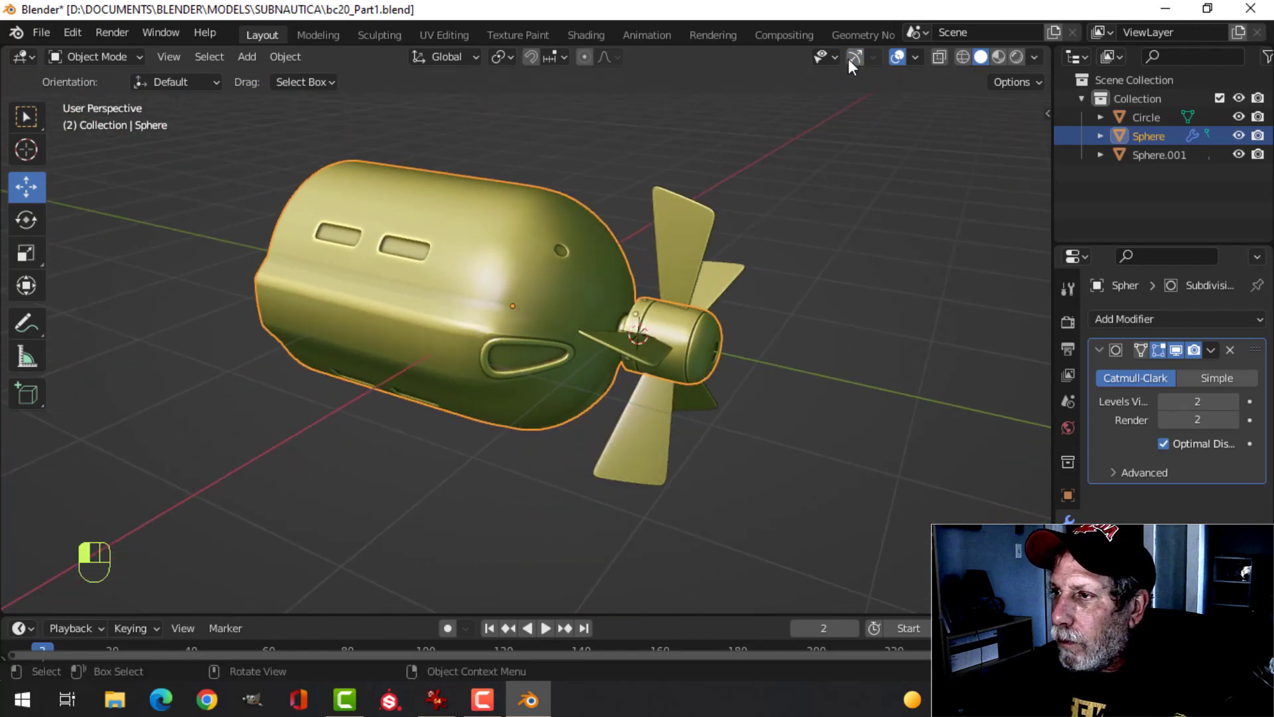
{"action": "left_click", "coordinate": [897, 57]}
{"action": "middle_click_drag", "start_coordinate": [763, 218], "coordinate": [727, 327]}
{"action": "scroll", "coordinate": [687, 343], "scroll_direction": "up", "scroll_amount": 4}
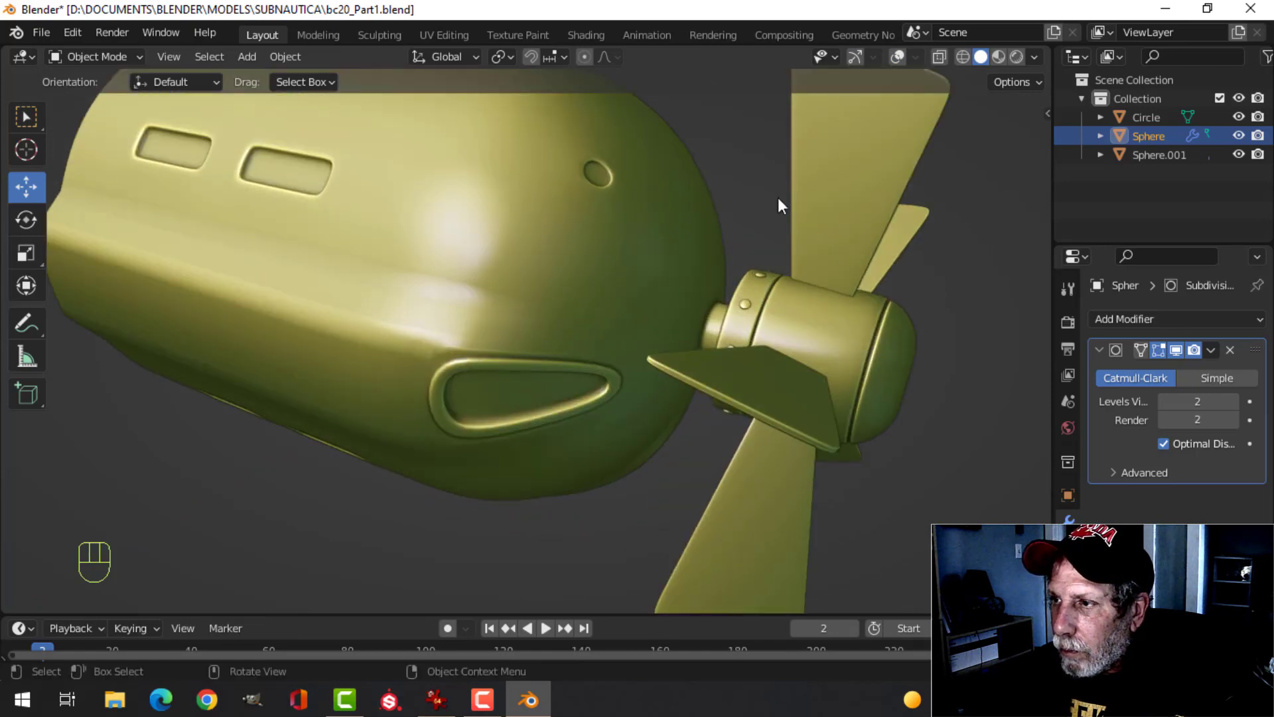
{"action": "left_click", "coordinate": [855, 56]}
- Show the viewport overlays again and zoom in on the teardrop vent
{"action": "left_click", "coordinate": [897, 56]}
{"action": "scroll", "coordinate": [650, 313], "scroll_direction": "up", "scroll_amount": 3}
{"action": "middle_click_drag", "start_coordinate": [651, 313], "coordinate": [615, 252], "text": "shift"}
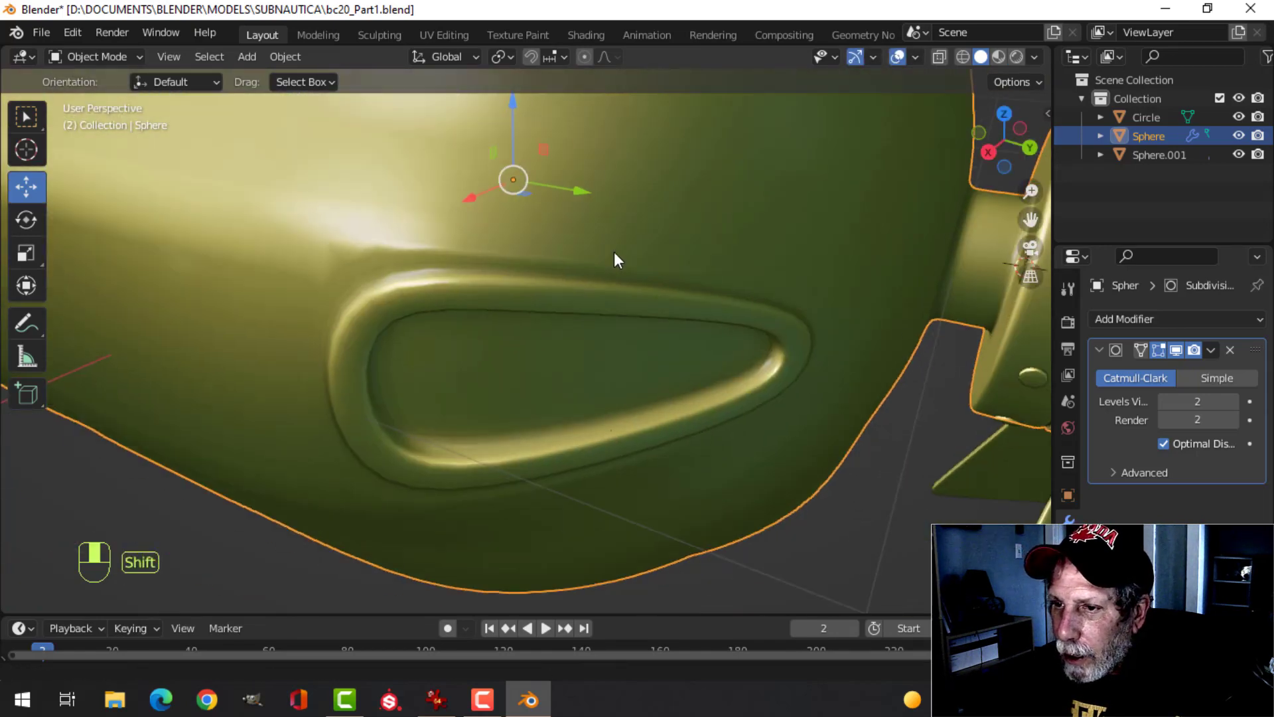
- In Edit Mode, select the edge just above the teardrop vent's corner
{"action": "key", "text": "Tab"}
{"action": "scroll", "coordinate": [440, 265], "scroll_direction": "up", "scroll_amount": 2}
{"action": "middle_click_drag", "start_coordinate": [441, 264], "coordinate": [499, 193]}
{"action": "key", "text": "alt+a"}
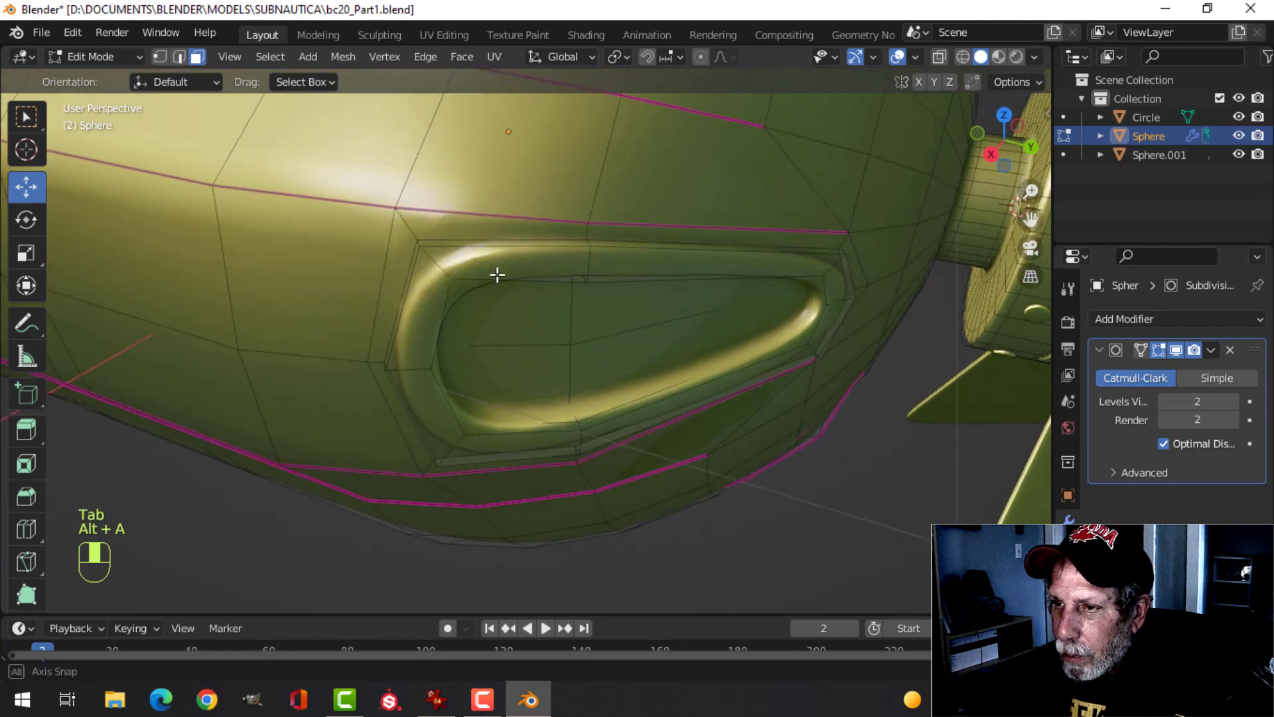
{"action": "middle_click_drag", "start_coordinate": [497, 276], "coordinate": [495, 270]}
{"action": "left_click", "coordinate": [506, 196]}
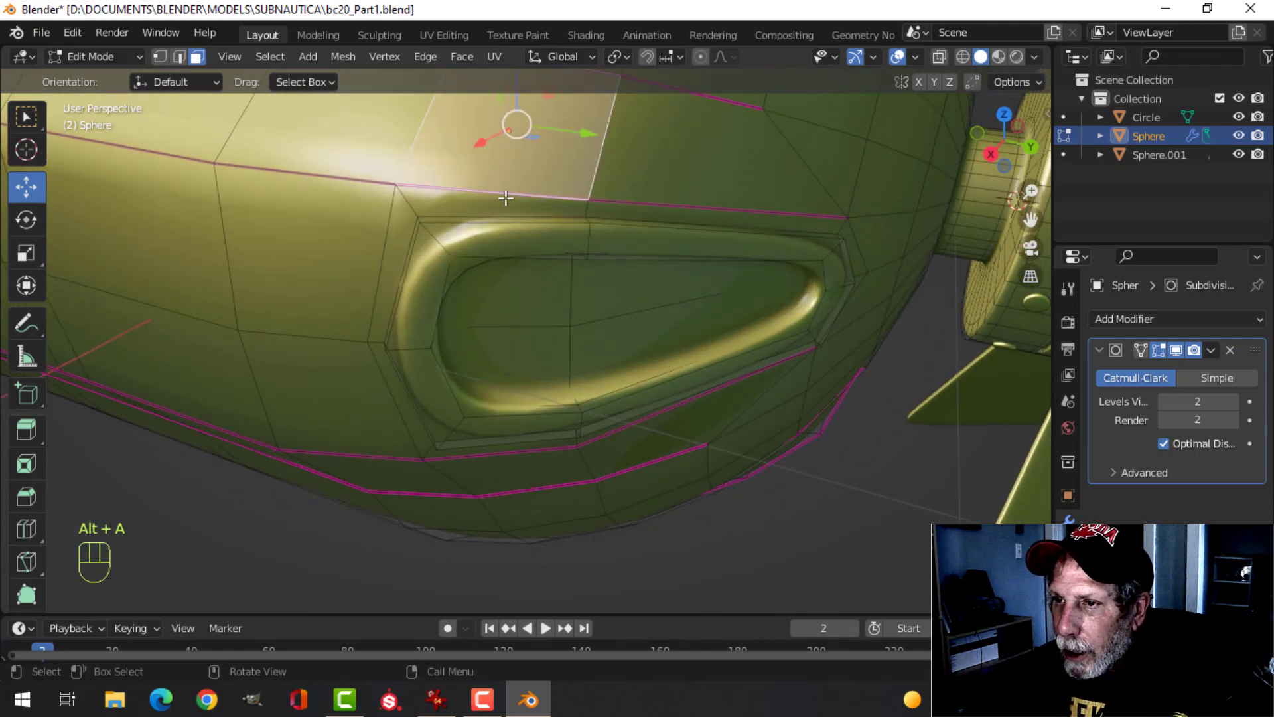
{"action": "key", "text": "alt+a"}
{"action": "key", "text": "2"}
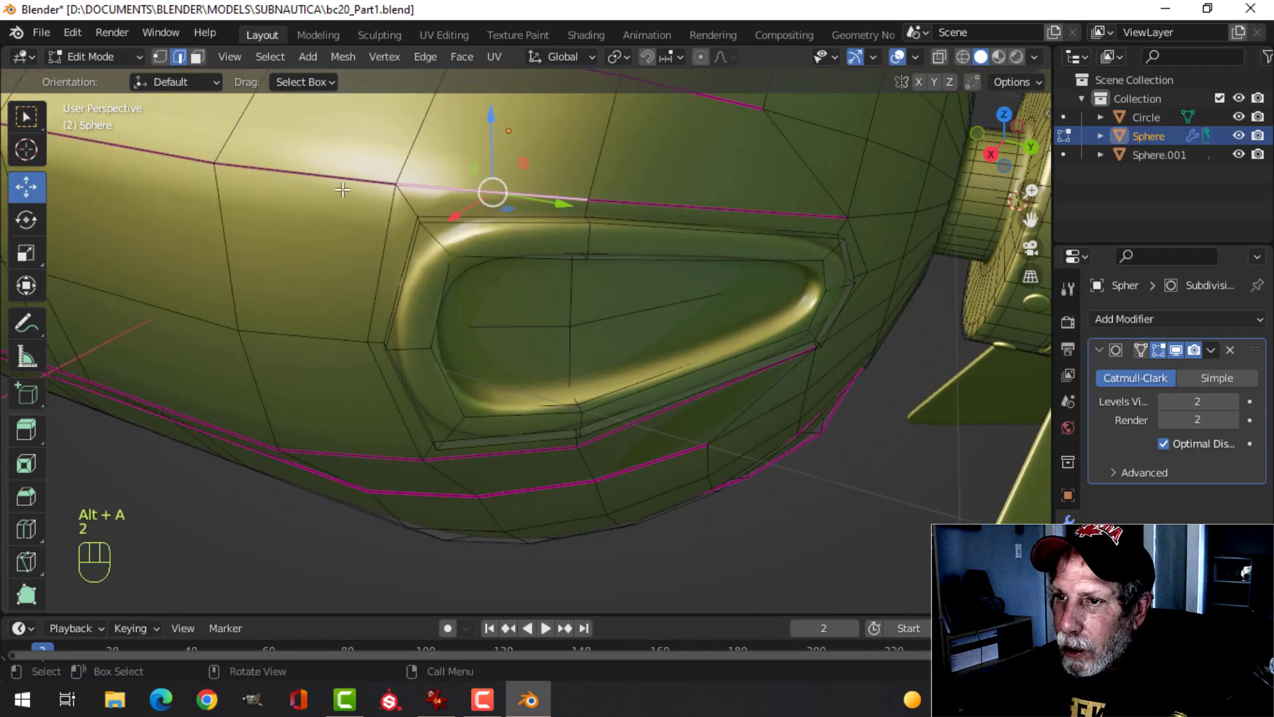
{"action": "left_click", "coordinate": [342, 190]}
- Clear that edge's Mean Crease from 0.70 to 0.00 and return to Object Mode
{"action": "key", "text": "n"}
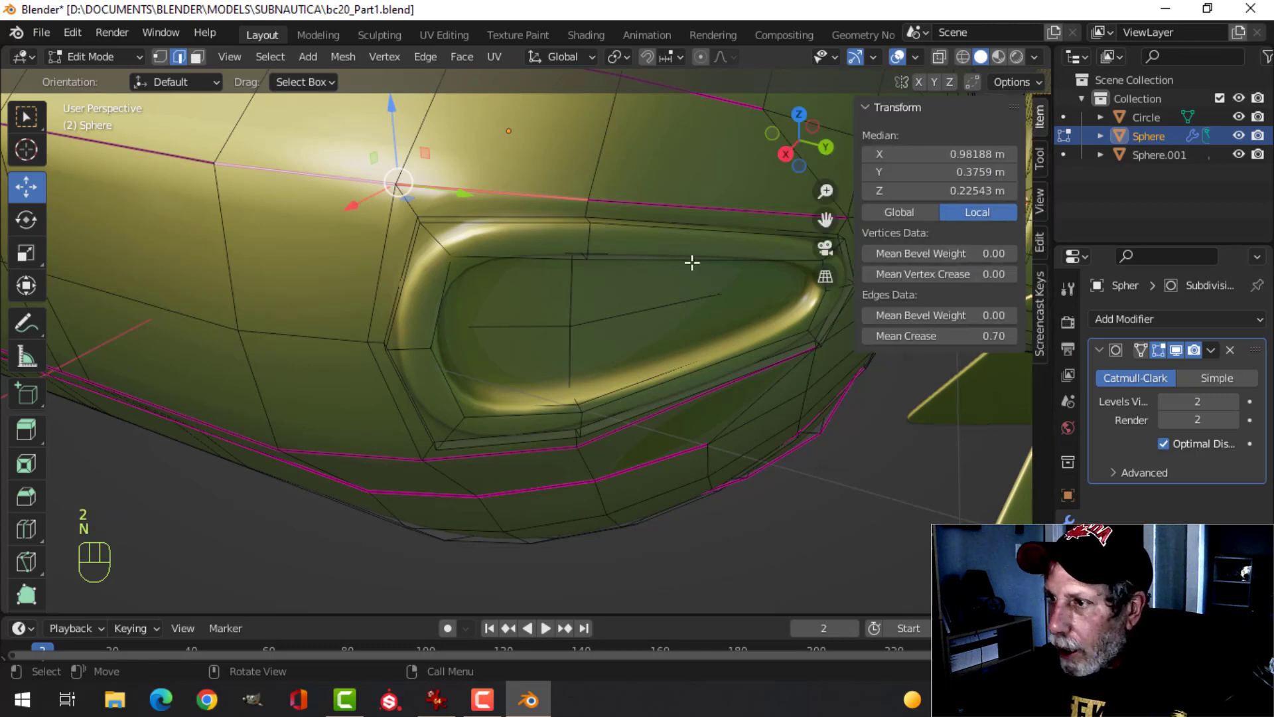
{"action": "left_click_drag", "start_coordinate": [973, 345], "coordinate": [916, 345]}
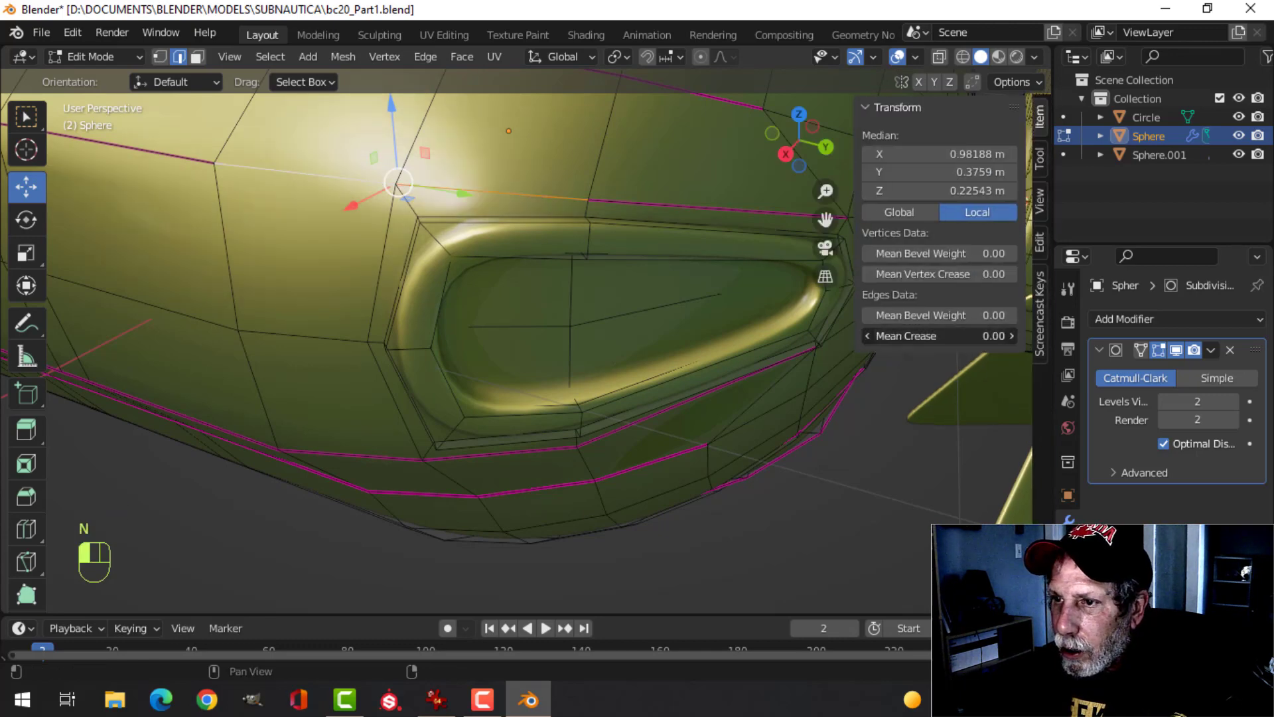
{"action": "key", "text": "Tab"}
{"action": "middle_click_drag", "start_coordinate": [536, 279], "coordinate": [597, 277]}
{"action": "scroll", "coordinate": [563, 321], "scroll_direction": "down", "scroll_amount": 5}
{"action": "scroll", "coordinate": [578, 300], "scroll_direction": "up", "scroll_amount": 3}
- In Edit Mode, add the edge below the vent to the edge selection
{"action": "key", "text": "n"}
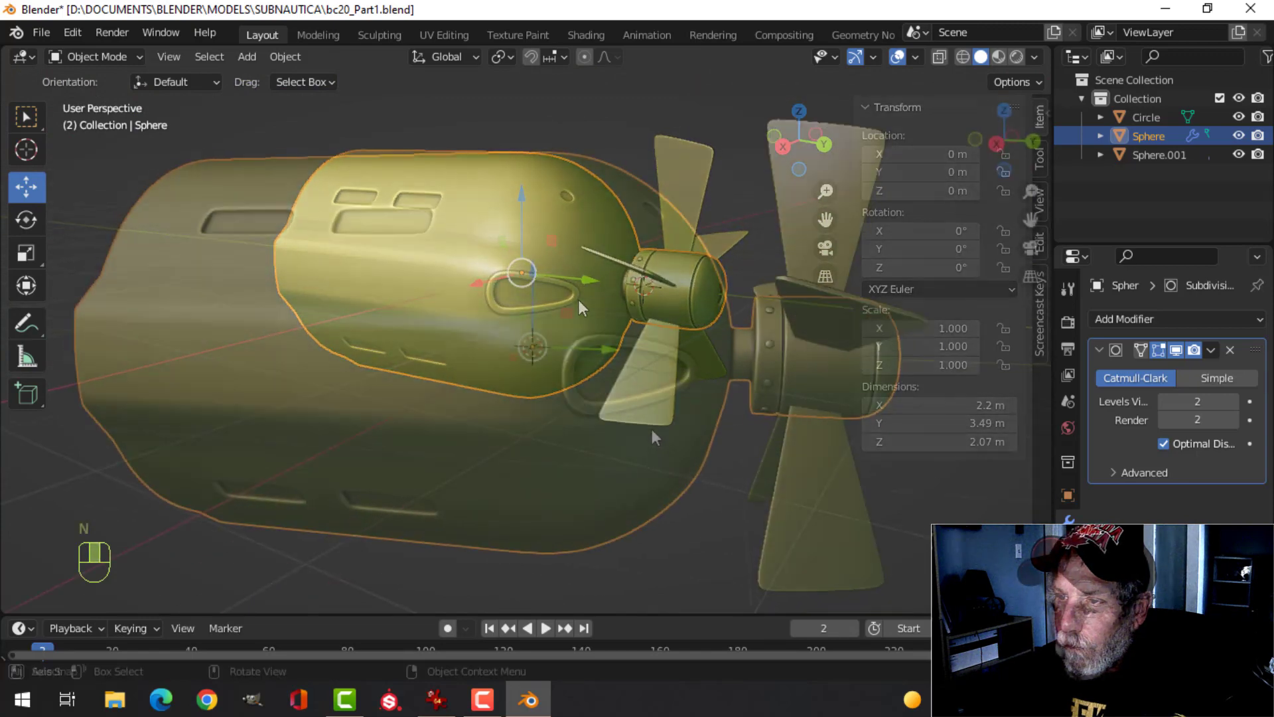
{"action": "key", "text": "alt+a"}
{"action": "key", "text": "Tab"}
{"action": "middle_click_drag", "start_coordinate": [592, 419], "coordinate": [462, 473], "text": "shift"}
{"action": "middle_click_drag", "start_coordinate": [529, 369], "coordinate": [537, 430]}
{"action": "key", "text": "2"}
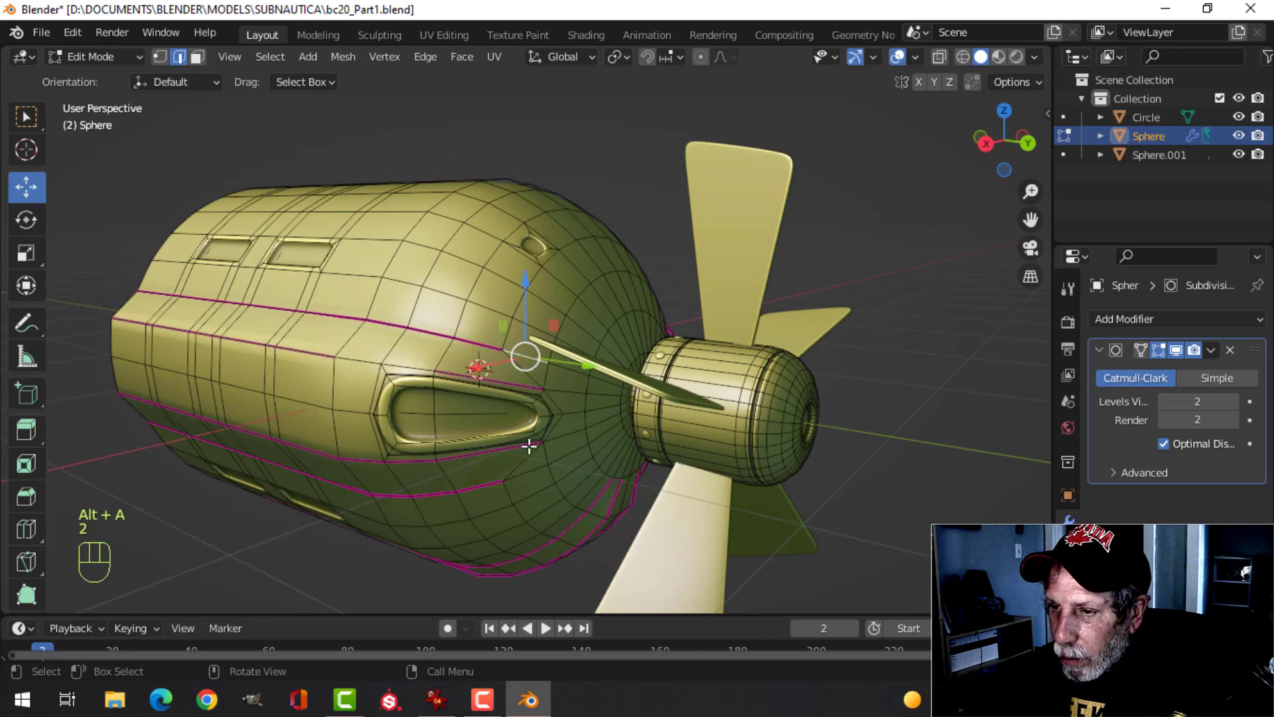
{"action": "left_click", "coordinate": [519, 479], "text": "shift"}
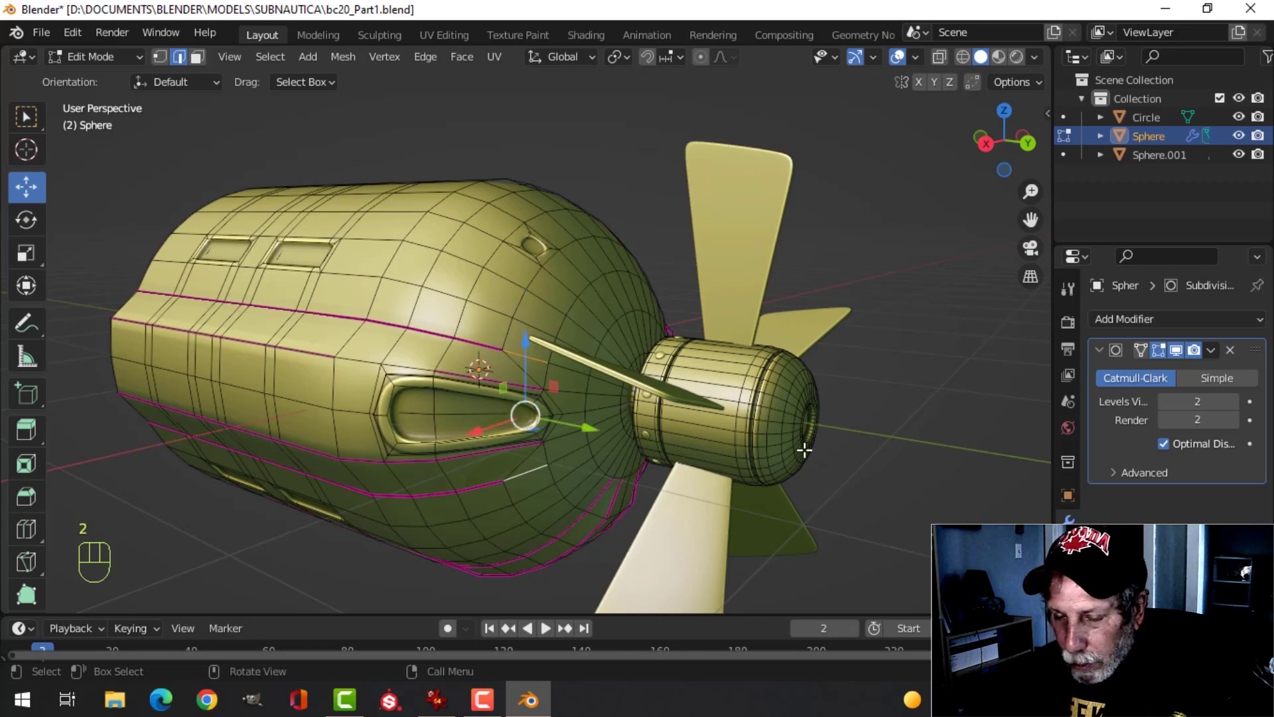
- Raise the selected edges' Mean Crease to 1.00 and return to Object Mode
{"action": "key", "text": "n"}
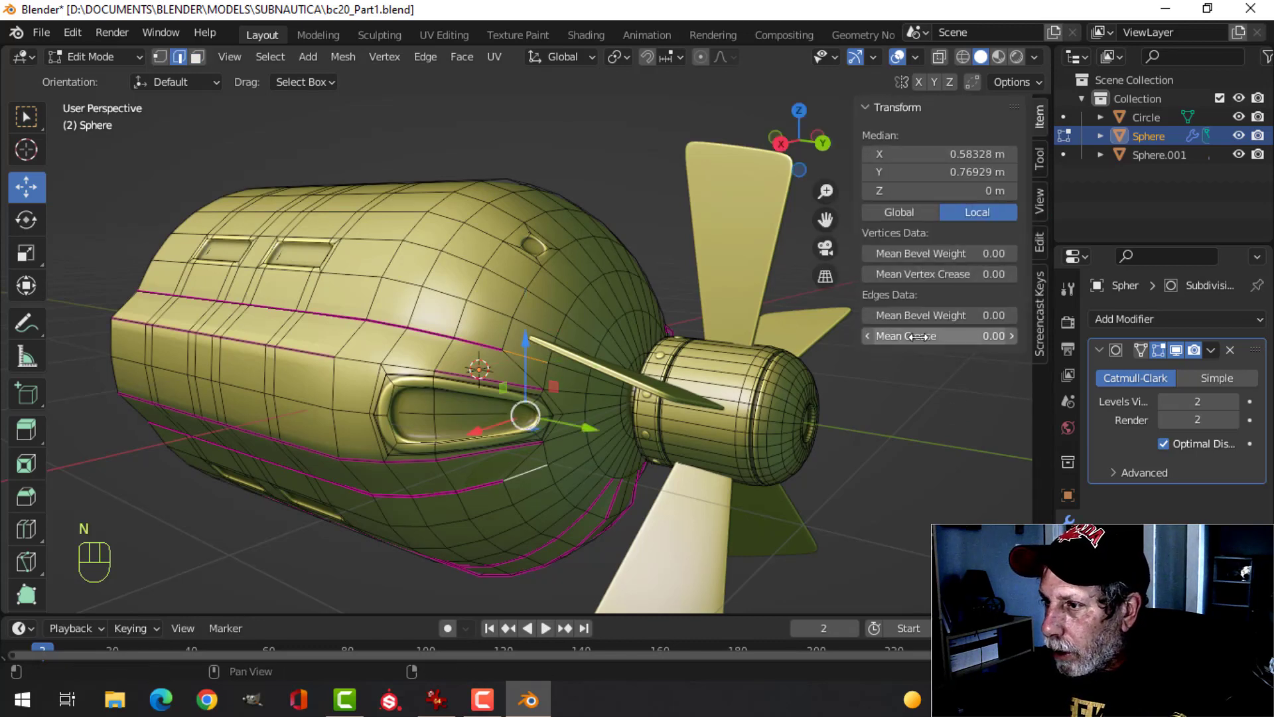
{"action": "left_click_drag", "start_coordinate": [919, 337], "coordinate": [923, 337]}
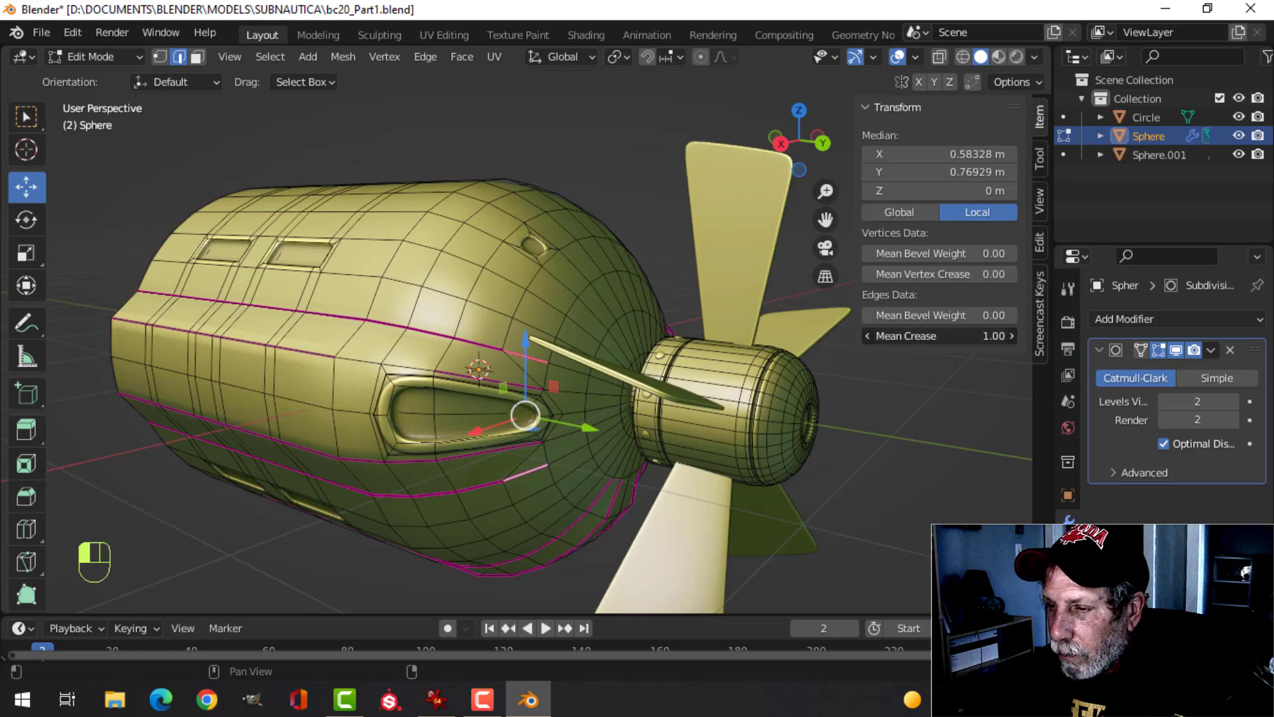
{"action": "key", "text": "Tab"}
{"action": "mouse_move", "coordinate": [519, 447]}
{"action": "middle_mouse_down"}
{"action": "mouse_move", "coordinate": [567, 415]}
{"action": "mouse_move", "coordinate": [528, 337]}
{"action": "mouse_move", "coordinate": [523, 422]}
{"action": "mouse_move", "coordinate": [380, 487]}
{"action": "mouse_move", "coordinate": [301, 471]}
{"action": "mouse_move", "coordinate": [516, 487]}
{"action": "mouse_move", "coordinate": [545, 448]}
{"action": "mouse_move", "coordinate": [612, 432]}
{"action": "mouse_move", "coordinate": [583, 457]}
{"action": "mouse_move", "coordinate": [514, 443]}
{"action": "middle_mouse_up"}
- Orbit around the pod to inspect the finished vent, then select the pod body
{"action": "key", "text": "alt+a"}
{"action": "scroll", "coordinate": [584, 456], "scroll_direction": "up", "scroll_amount": 2}
{"action": "middle_click_drag", "start_coordinate": [514, 443], "coordinate": [542, 428]}
{"action": "scroll", "coordinate": [428, 443], "scroll_direction": "down", "scroll_amount": 1}
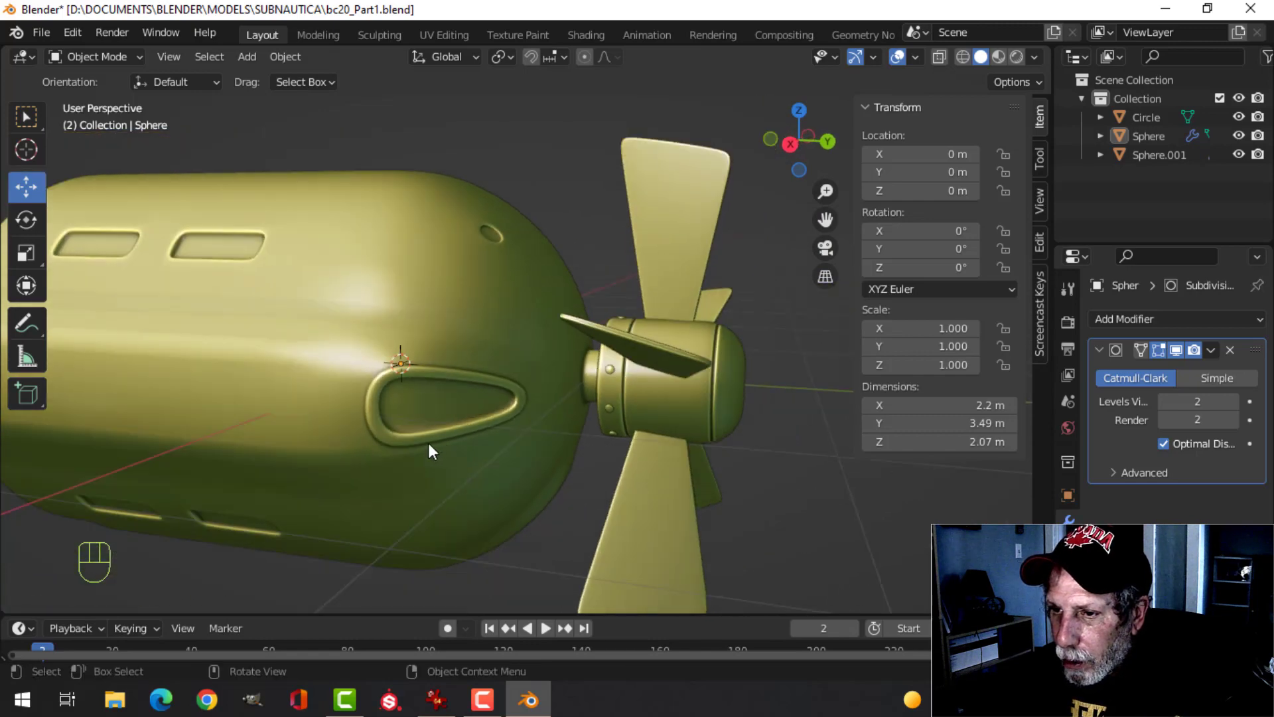
{"action": "middle_click_drag", "start_coordinate": [428, 443], "coordinate": [471, 444]}
{"action": "scroll", "coordinate": [478, 443], "scroll_direction": "down", "scroll_amount": 4}
{"action": "middle_click_drag", "start_coordinate": [563, 435], "coordinate": [597, 443]}
{"action": "scroll", "coordinate": [508, 401], "scroll_direction": "up", "scroll_amount": 4}
{"action": "left_click", "coordinate": [598, 443]}
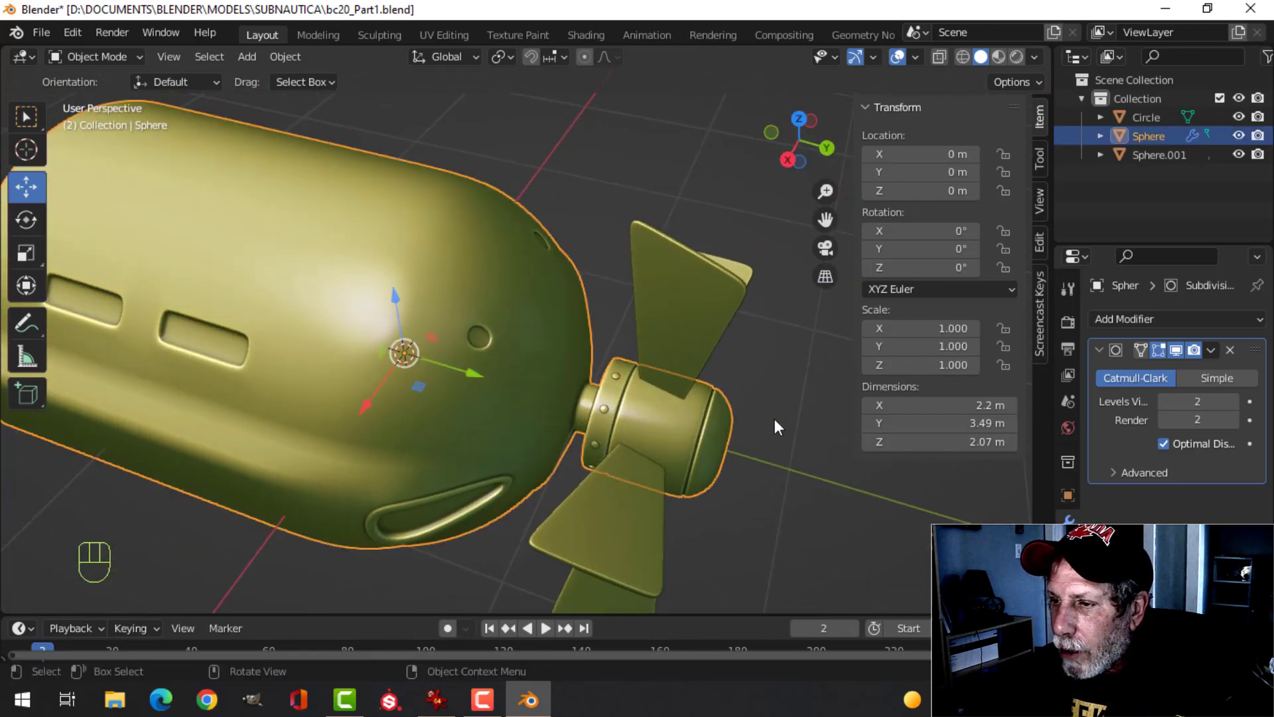
- In Edit Mode, view the pod from the right side in wireframe shading
{"action": "key", "text": "n"}
{"action": "key", "text": "Tab"}
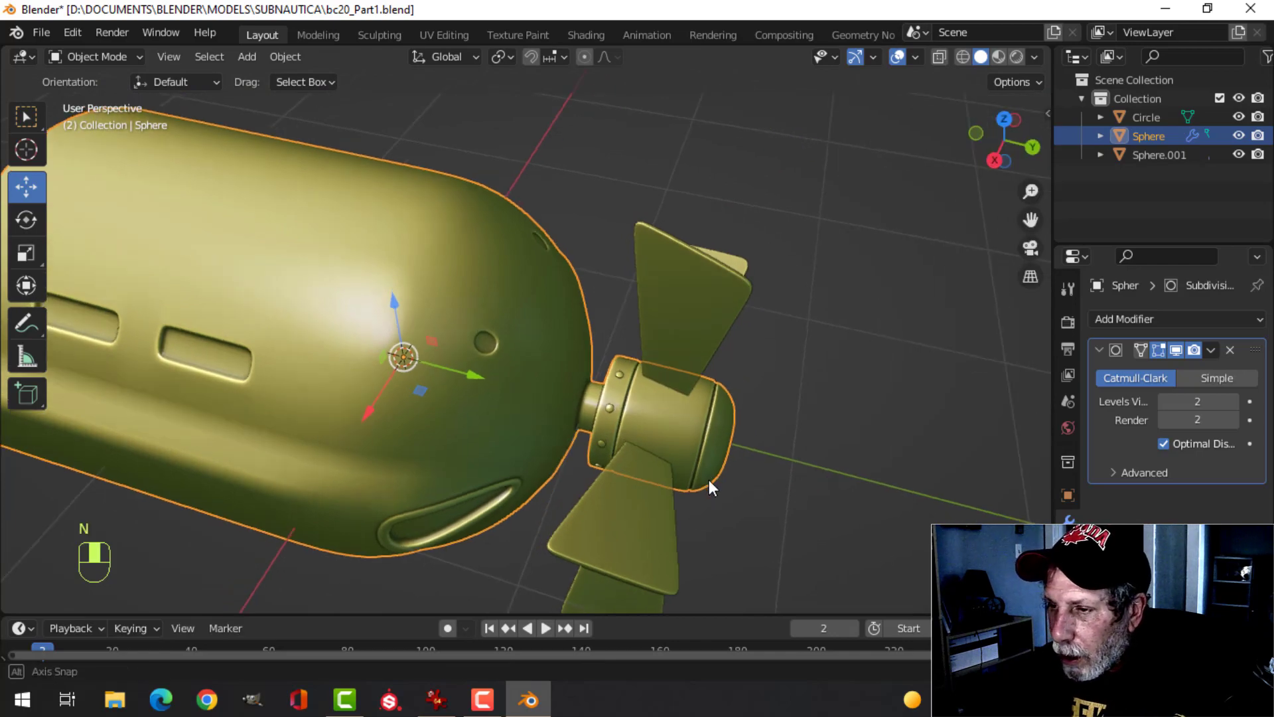
{"action": "scroll", "coordinate": [730, 445], "scroll_direction": "up", "scroll_amount": 2}
{"action": "middle_click_drag", "start_coordinate": [664, 468], "coordinate": [720, 410]}
{"action": "key", "text": "alt+a"}
{"action": "mouse_move", "coordinate": [720, 410]}
{"action": "middle_mouse_down"}
{"action": "mouse_move", "coordinate": [594, 358]}
{"action": "mouse_move", "coordinate": [732, 430]}
{"action": "middle_mouse_up"}
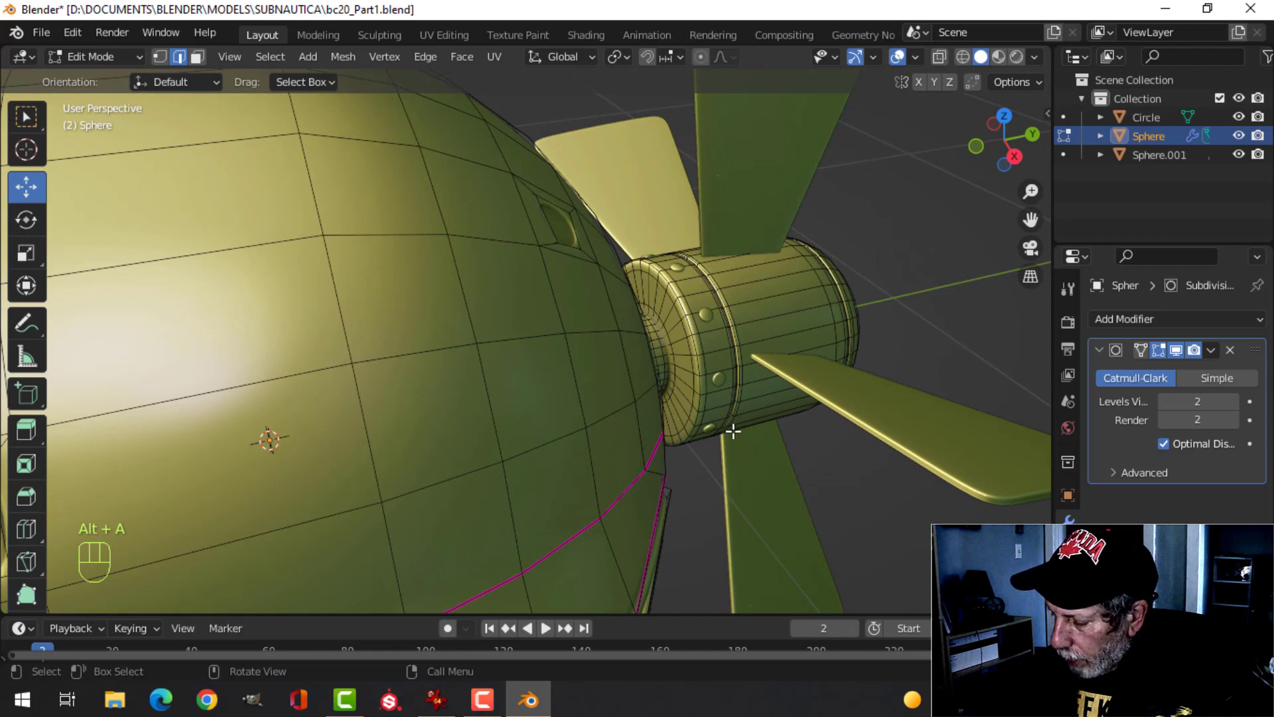
{"action": "key", "text": "KP_3"}
{"action": "key", "text": "z"}
{"action": "left_click", "coordinate": [589, 425]}
- Box-select the propeller hub geometry and grow the selection by one ring
{"action": "scroll", "coordinate": [756, 472], "scroll_direction": "down", "scroll_amount": 4}
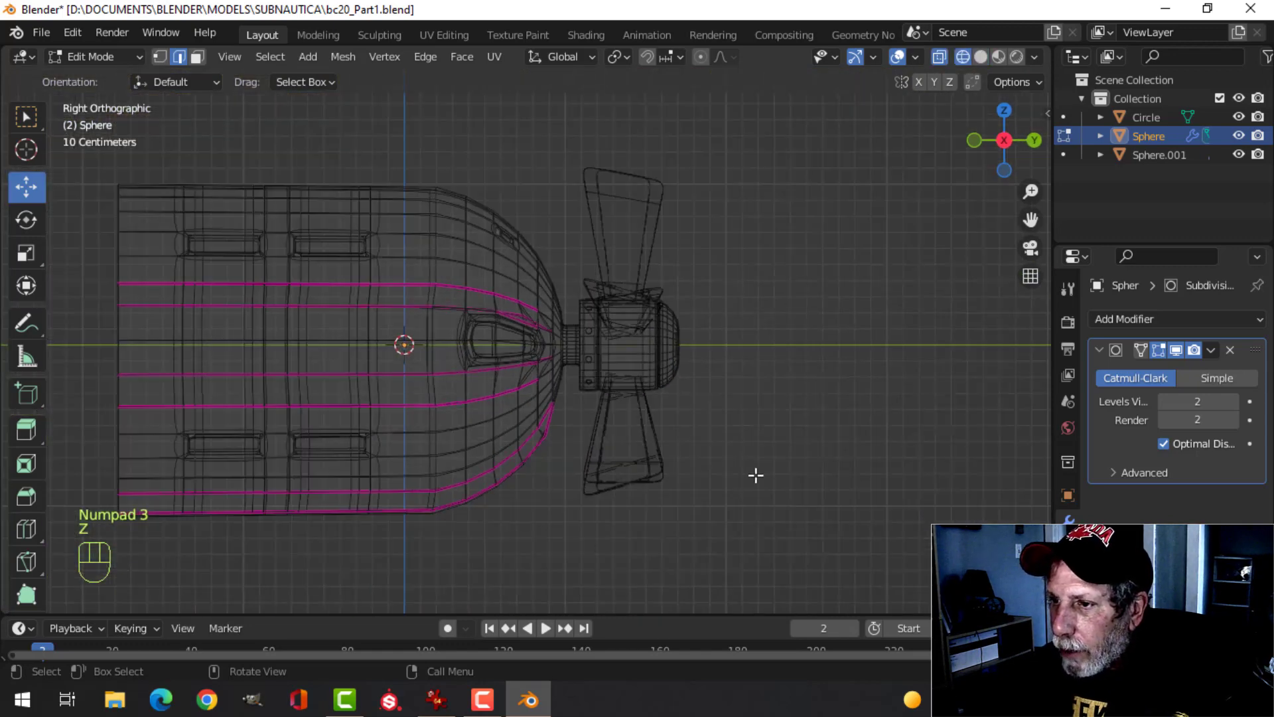
{"action": "middle_click_drag", "start_coordinate": [757, 476], "coordinate": [759, 483], "text": "shift"}
{"action": "key", "text": "b"}
{"action": "left_click_drag", "start_coordinate": [791, 574], "coordinate": [573, 169]}
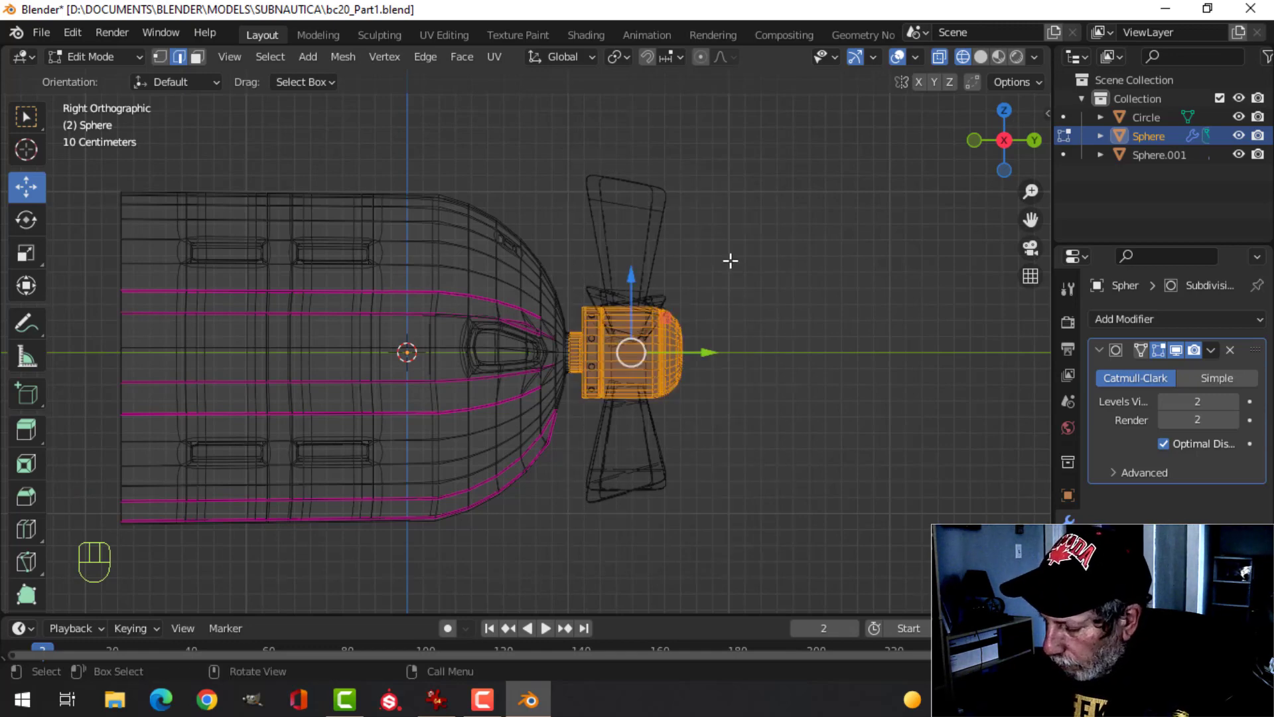
{"action": "scroll", "coordinate": [730, 261], "scroll_direction": "up", "scroll_amount": 6}
{"action": "middle_click_drag", "start_coordinate": [802, 299], "coordinate": [648, 273], "text": "shift"}
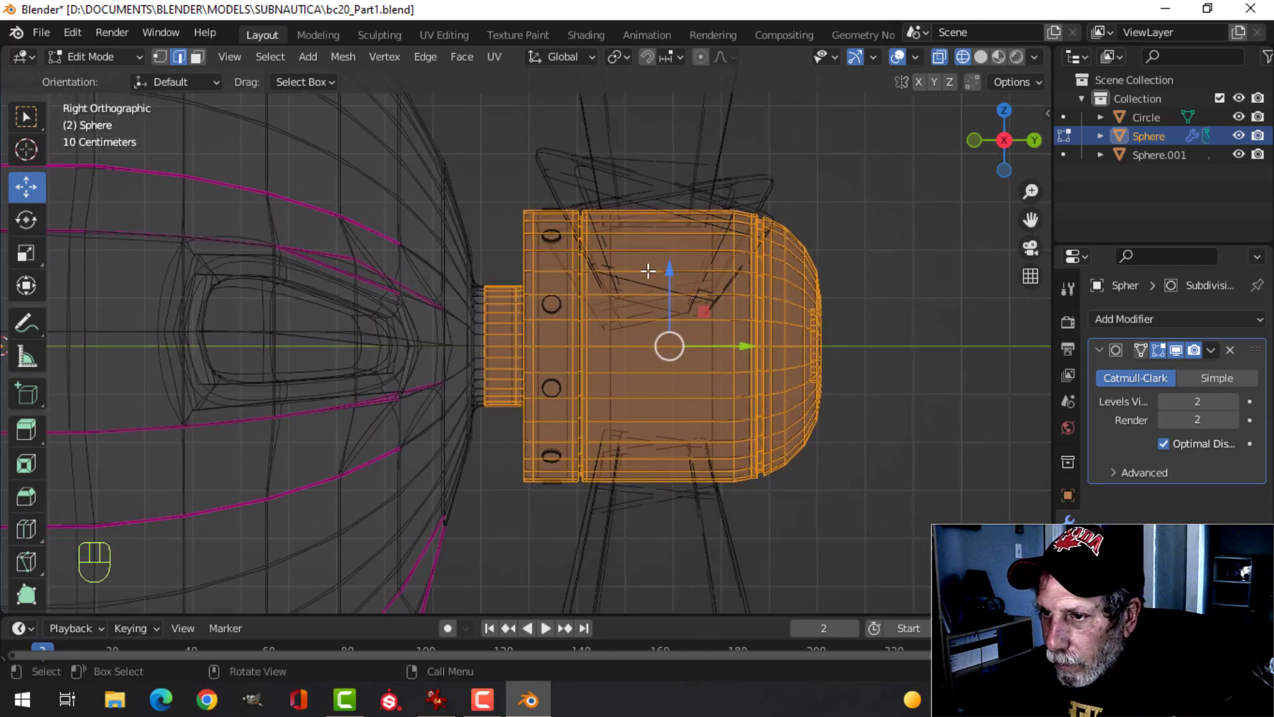
{"action": "scroll", "coordinate": [648, 273], "scroll_direction": "up", "scroll_amount": 1}
{"action": "key", "text": "ctrl"}
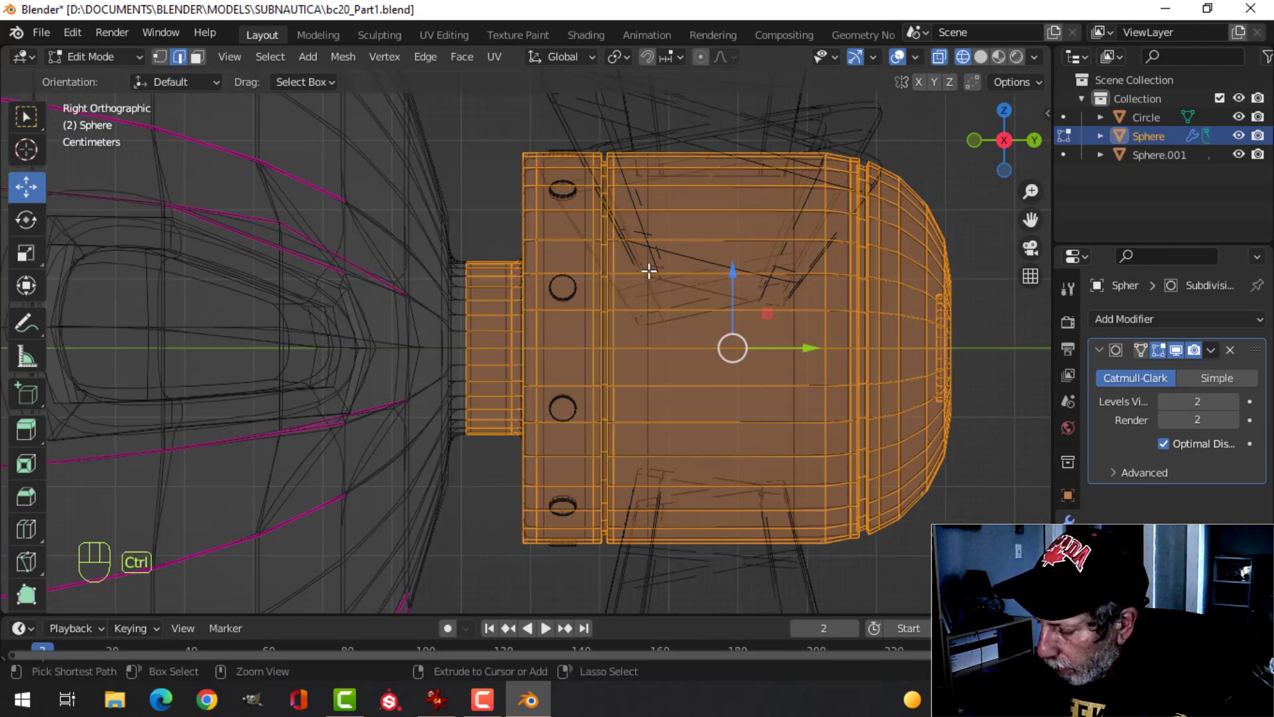
{"action": "key", "text": "ctrl+KP_Add"}
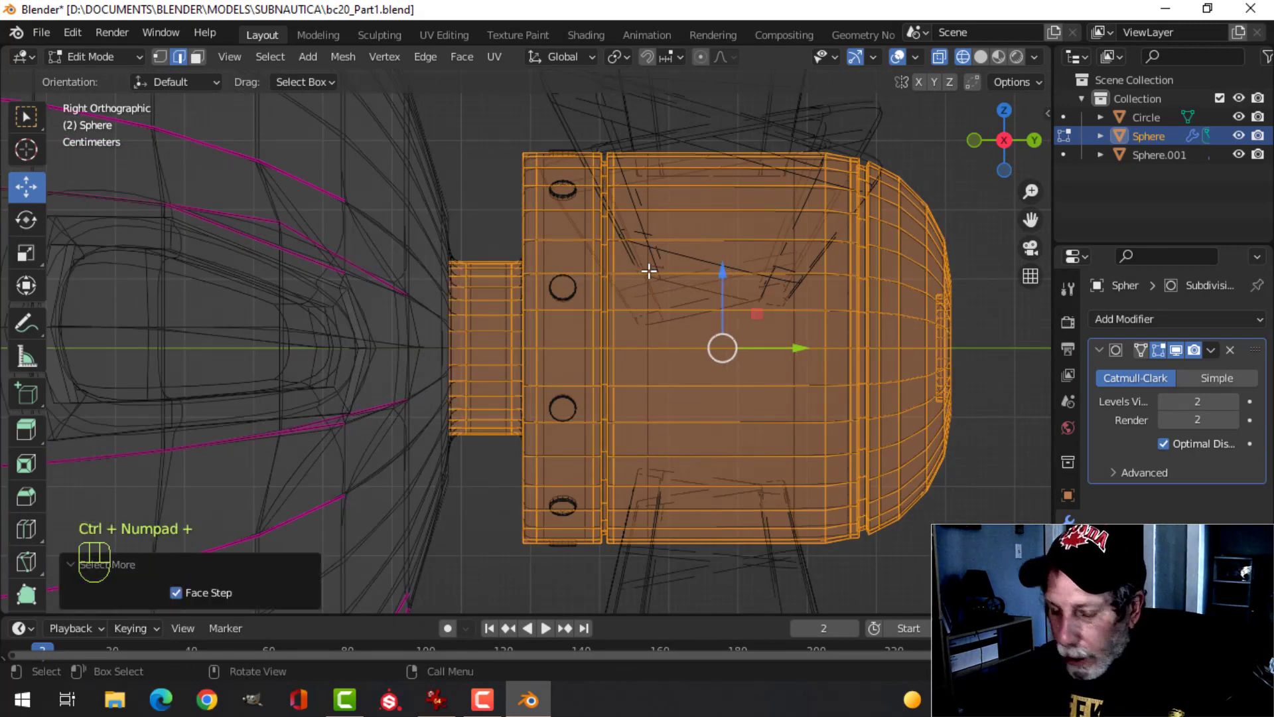
- Separate the selected hub faces into Sphere.002 and return to solid shading in Object Mode
{"action": "key", "text": "p"}
{"action": "left_click", "coordinate": [648, 269]}
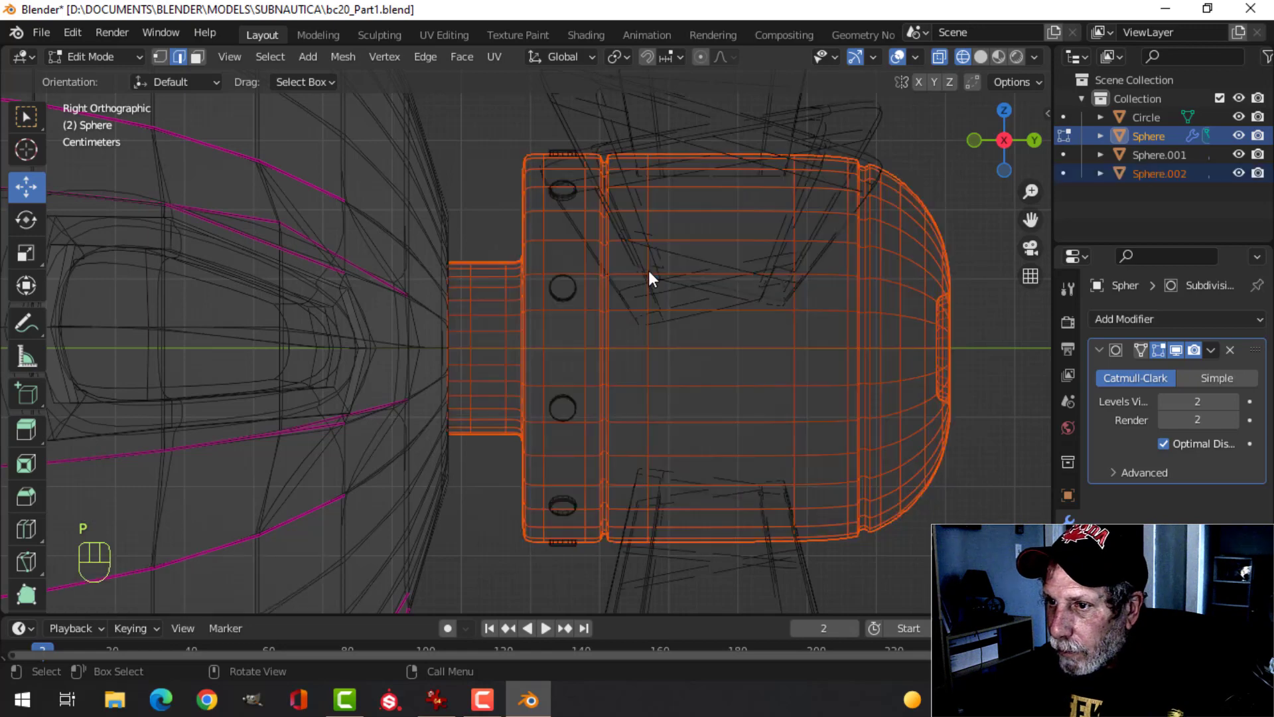
{"action": "key", "text": "Tab"}
{"action": "key", "text": "z"}
{"action": "left_click", "coordinate": [794, 272]}
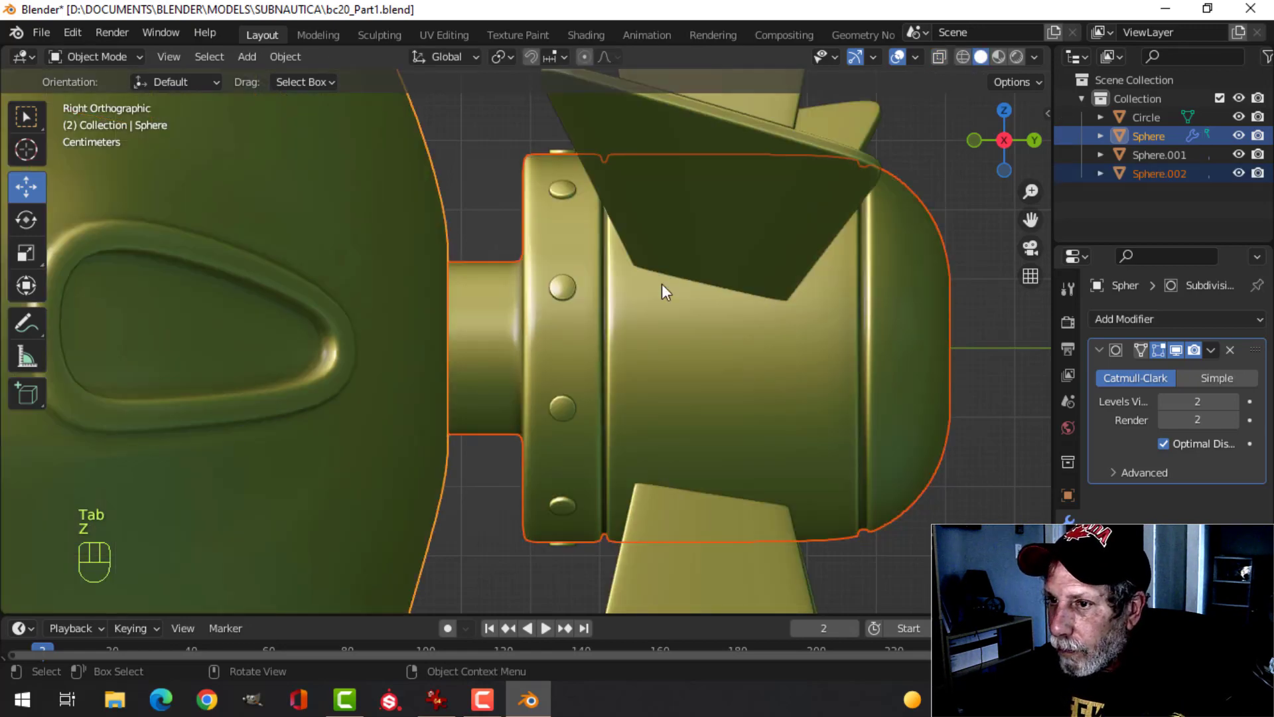
- Briefly hide and unhide the spheres, then clear the selection
{"action": "mouse_move", "coordinate": [662, 284]}
{"action": "middle_mouse_down"}
{"action": "mouse_move", "coordinate": [635, 311]}
{"action": "mouse_move", "coordinate": [666, 328]}
{"action": "mouse_move", "coordinate": [648, 325]}
{"action": "mouse_move", "coordinate": [663, 353]}
{"action": "mouse_move", "coordinate": [669, 344]}
{"action": "middle_mouse_up"}
{"action": "key", "text": "h"}
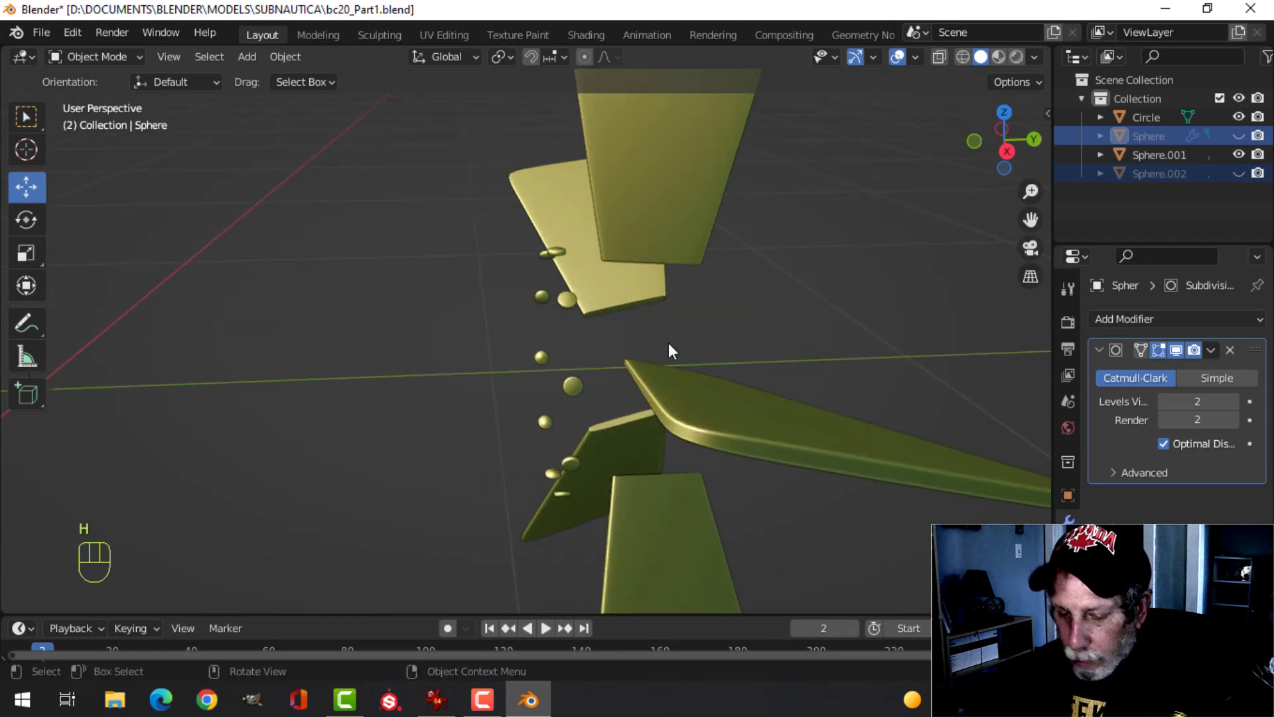
{"action": "key", "text": "alt+h"}
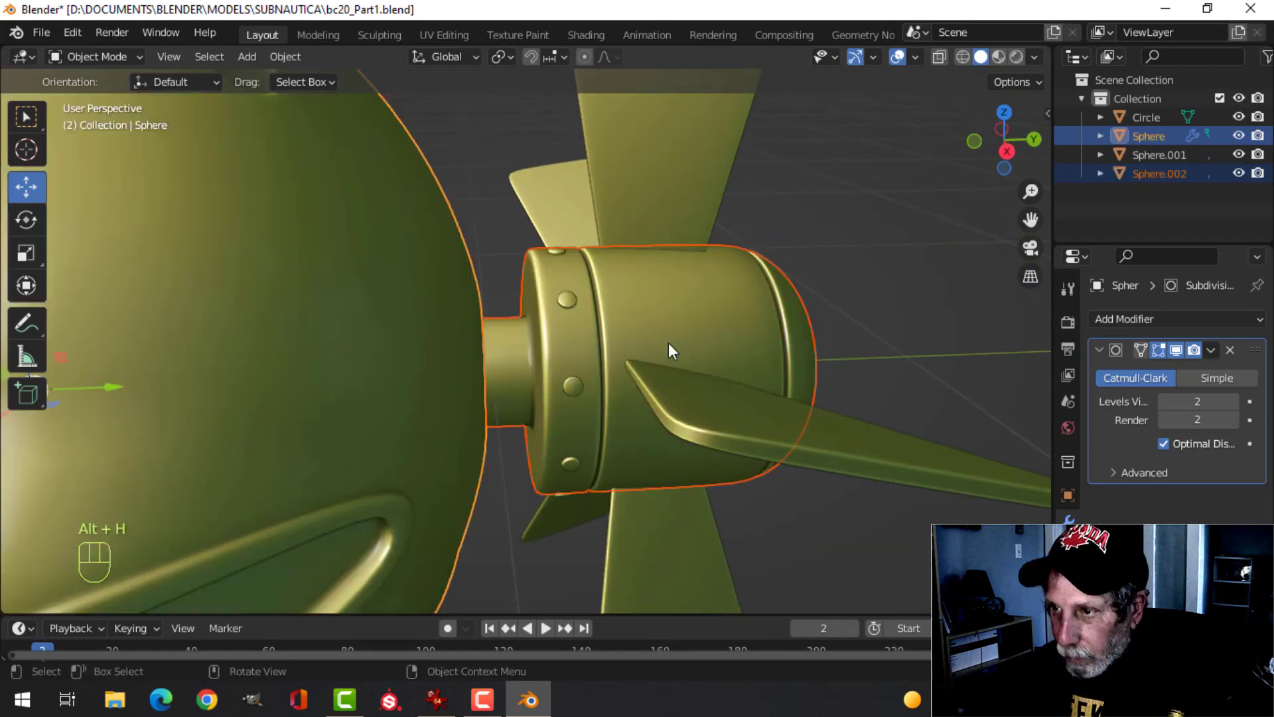
{"action": "scroll", "coordinate": [671, 344], "scroll_direction": "down", "scroll_amount": 4}
{"action": "key", "text": "alt+a"}
{"action": "middle_click_drag", "start_coordinate": [652, 362], "coordinate": [642, 365]}
{"action": "scroll", "coordinate": [577, 343], "scroll_direction": "up", "scroll_amount": 2}
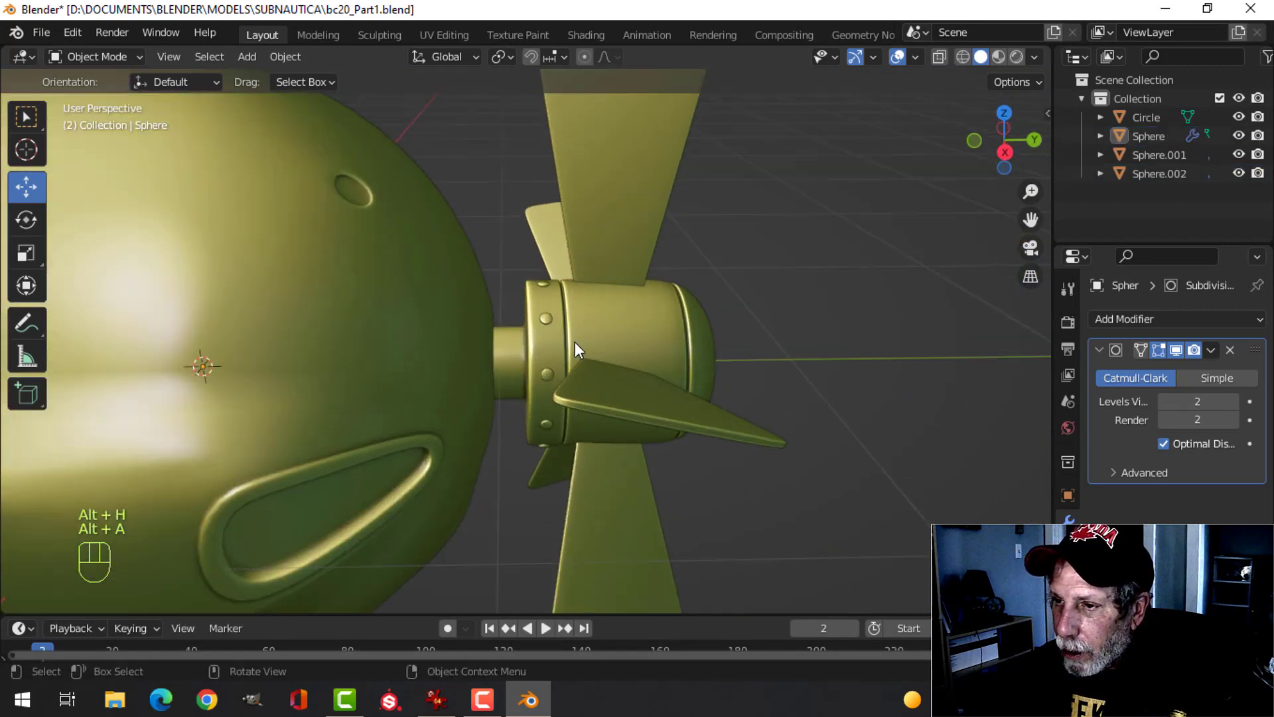
- Move the rivets, hub and propeller into a new collection named Propellor
{"action": "left_click", "coordinate": [544, 317]}
{"action": "left_click", "coordinate": [627, 333], "text": "shift"}
{"action": "left_click", "coordinate": [619, 216], "text": "shift"}
{"action": "scroll", "coordinate": [705, 312], "scroll_direction": "down", "scroll_amount": 1}
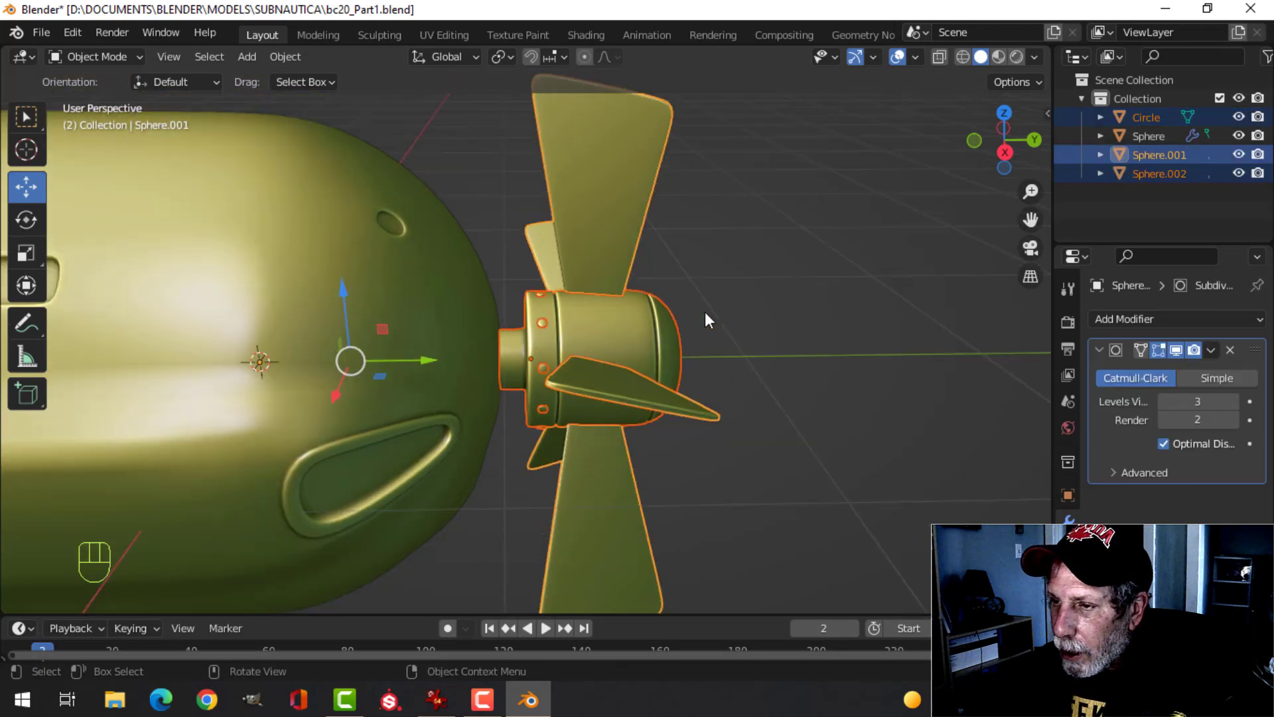
{"action": "key", "text": "m"}
{"action": "left_click", "coordinate": [745, 304]}
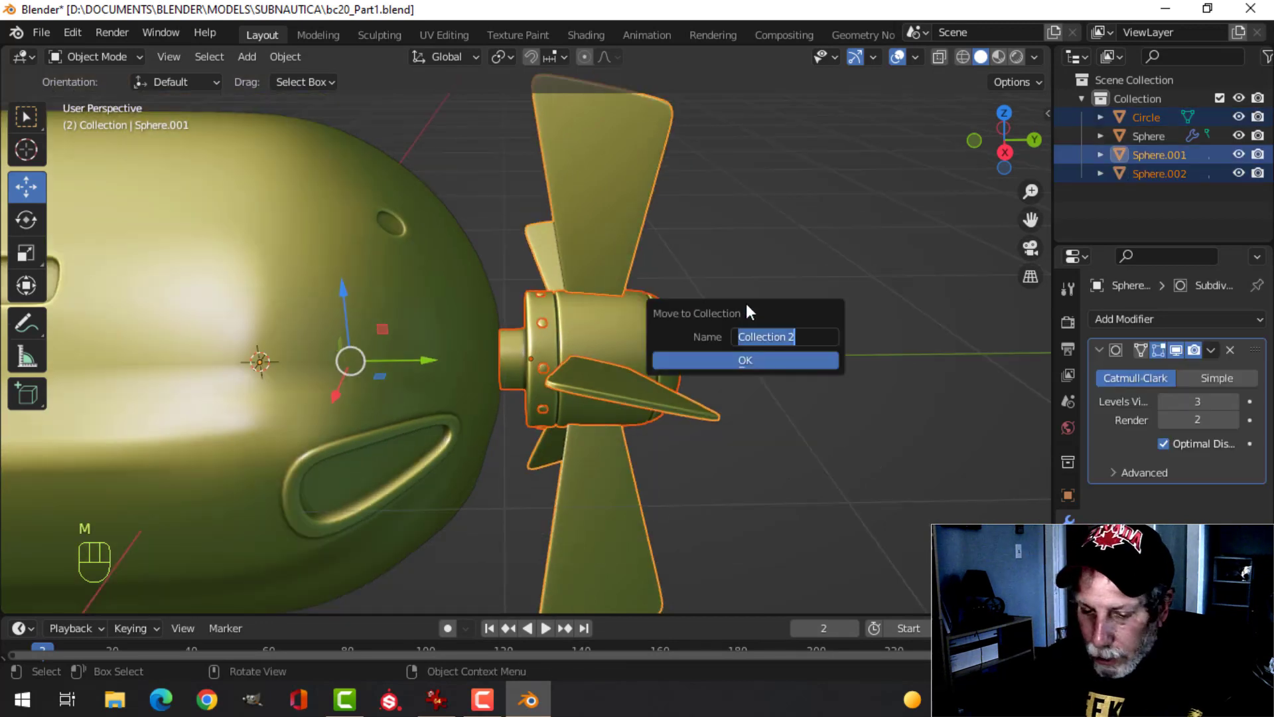
{"action": "type", "text": "Propellor"}
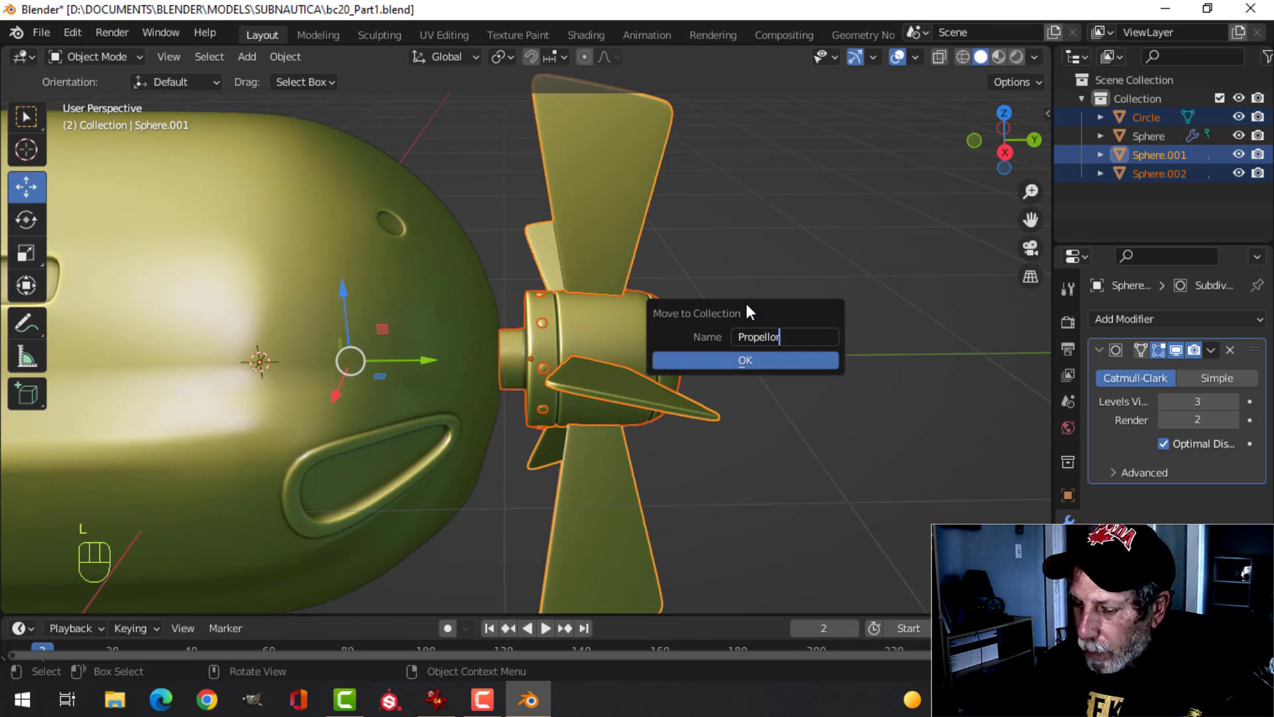
{"action": "left_click", "coordinate": [742, 364]}
- Collapse the Propellor collection in the Outliner and hide it from the viewport
{"action": "left_click", "coordinate": [1082, 136]}
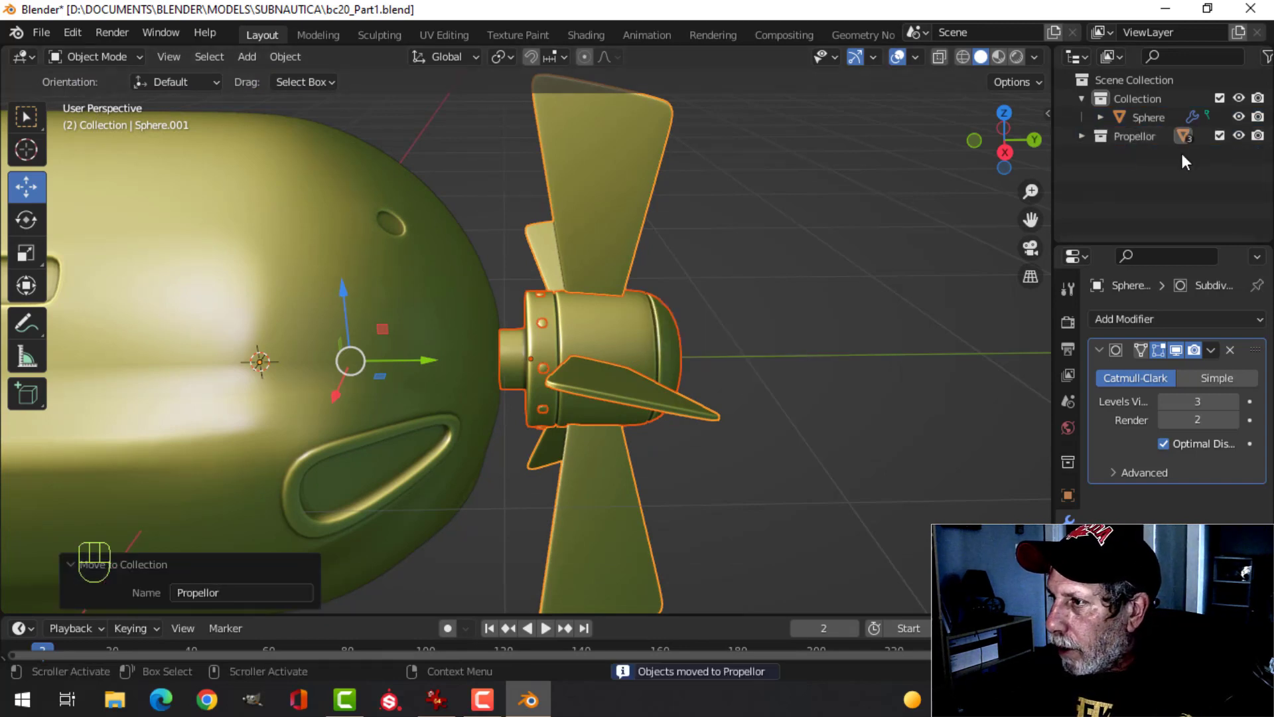
{"action": "left_click", "coordinate": [1239, 135]}
{"action": "middle_click_drag", "start_coordinate": [603, 357], "coordinate": [535, 349]}
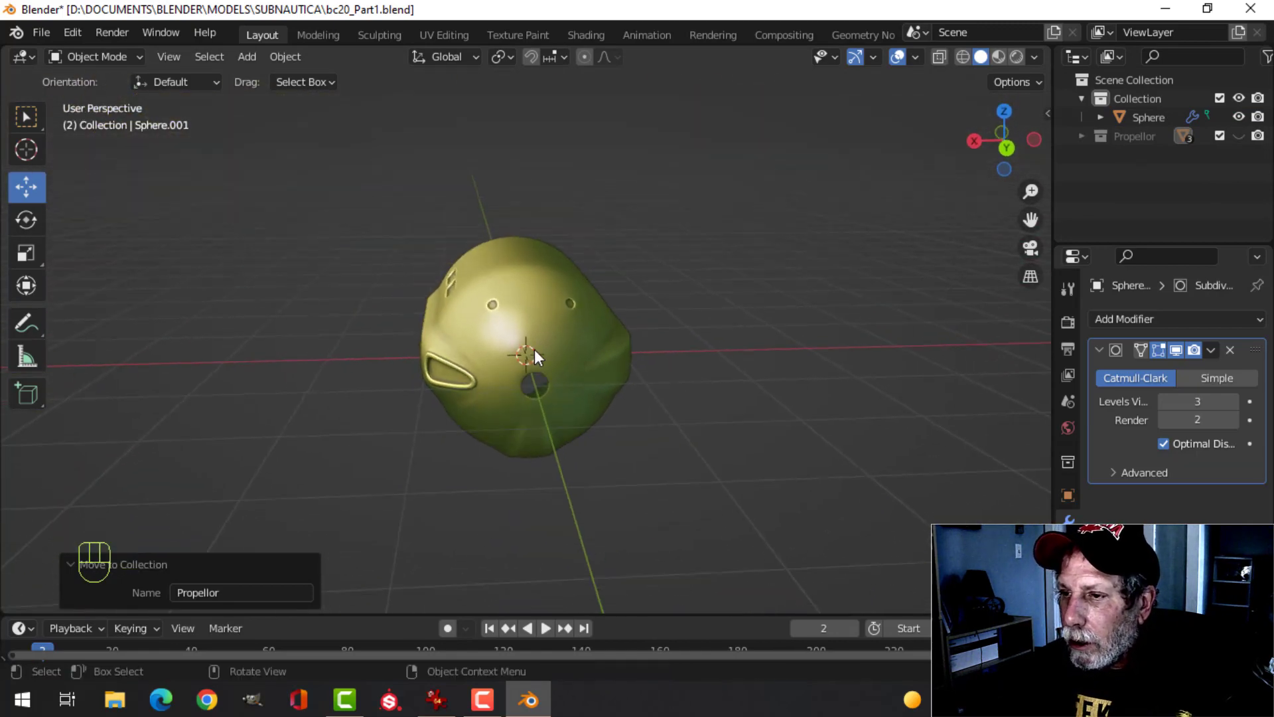
- In front-view wireframe Edit Mode, box-select the left half of the body mesh
{"action": "left_click", "coordinate": [535, 349]}
{"action": "key", "text": "Tab"}
{"action": "key", "text": "KP_1"}
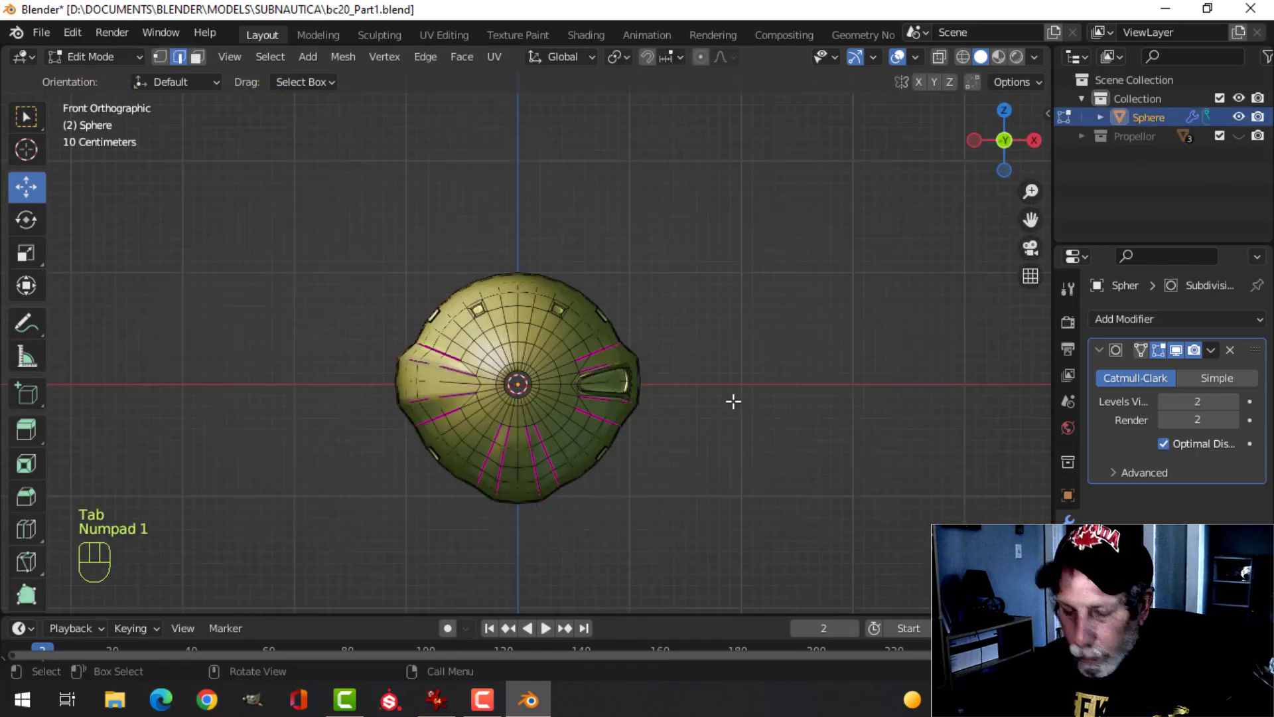
{"action": "left_click", "coordinate": [596, 401]}
{"action": "key", "text": "alt+a"}
{"action": "middle_click_drag", "start_coordinate": [602, 412], "coordinate": [647, 402], "text": "shift"}
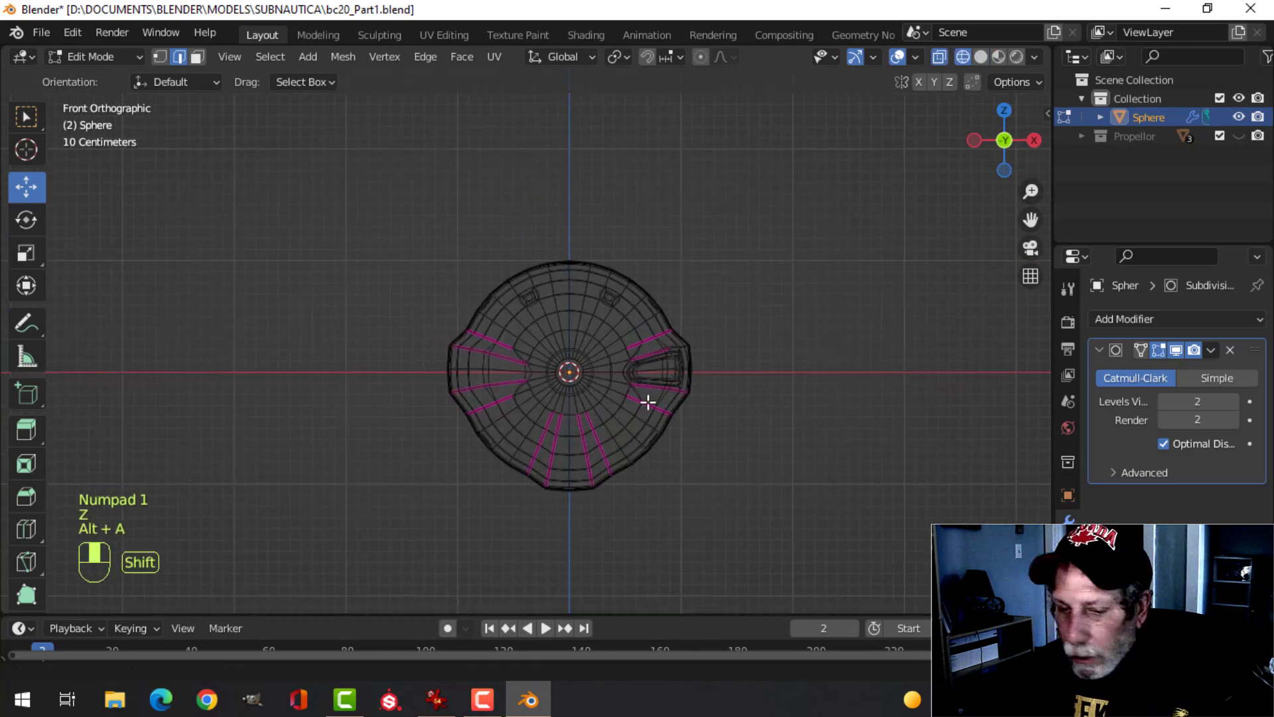
{"action": "left_click_drag", "start_coordinate": [395, 175], "coordinate": [568, 555]}
- Delete the selected left-half vertices
{"action": "scroll", "coordinate": [725, 452], "scroll_direction": "up", "scroll_amount": 8}
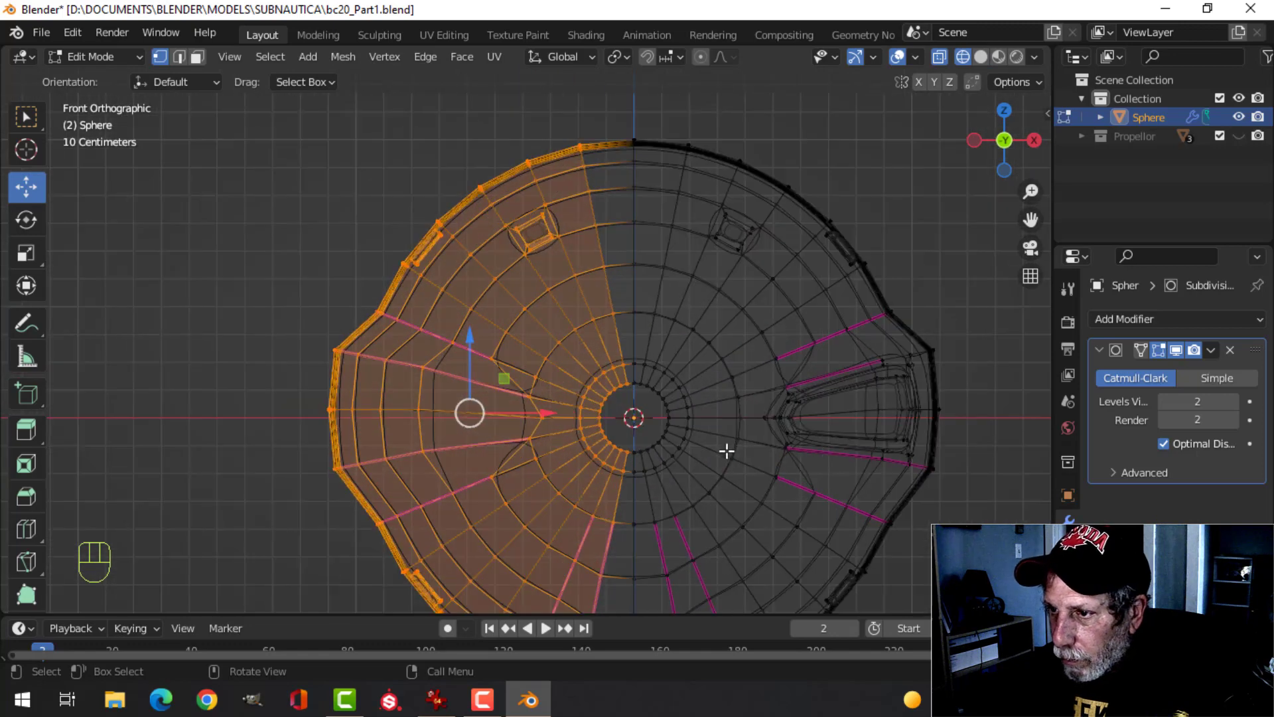
{"action": "middle_click_drag", "start_coordinate": [690, 404], "coordinate": [516, 314], "text": "shift"}
{"action": "scroll", "coordinate": [596, 378], "scroll_direction": "up", "scroll_amount": 1}
{"action": "scroll", "coordinate": [597, 380], "scroll_direction": "up", "scroll_amount": 1}
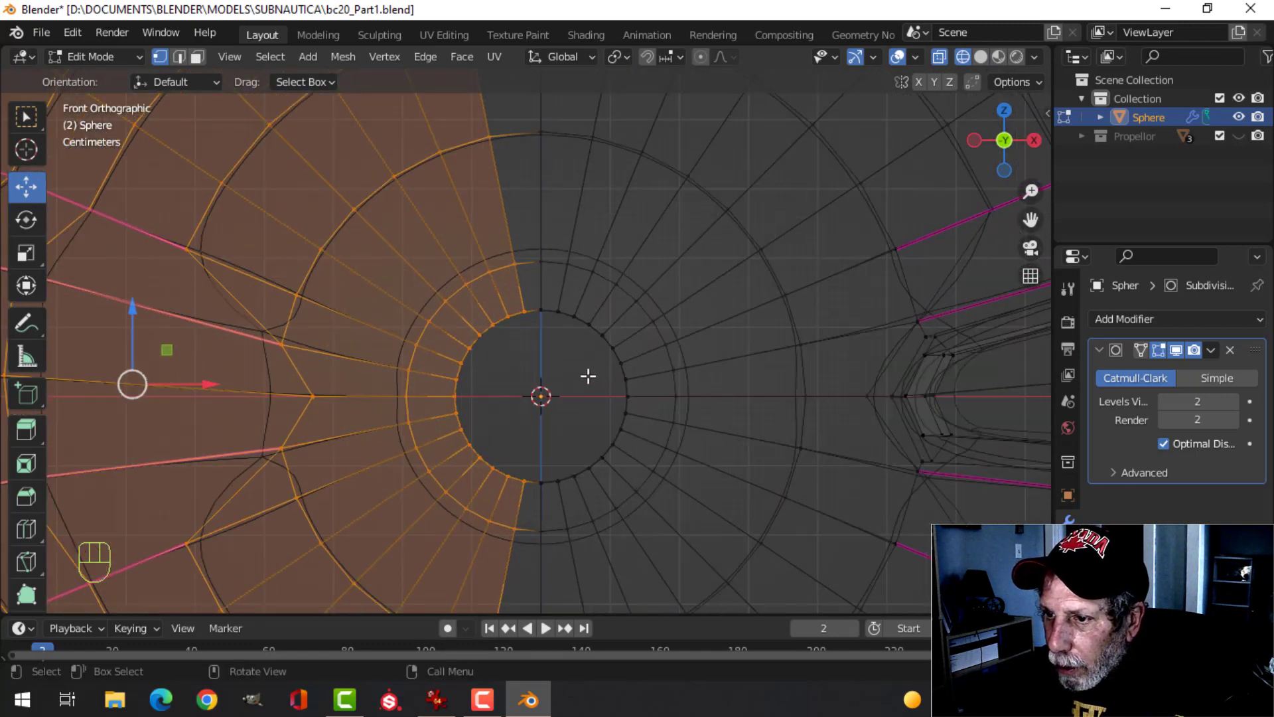
{"action": "scroll", "coordinate": [588, 375], "scroll_direction": "down", "scroll_amount": 4}
{"action": "key", "text": "x"}
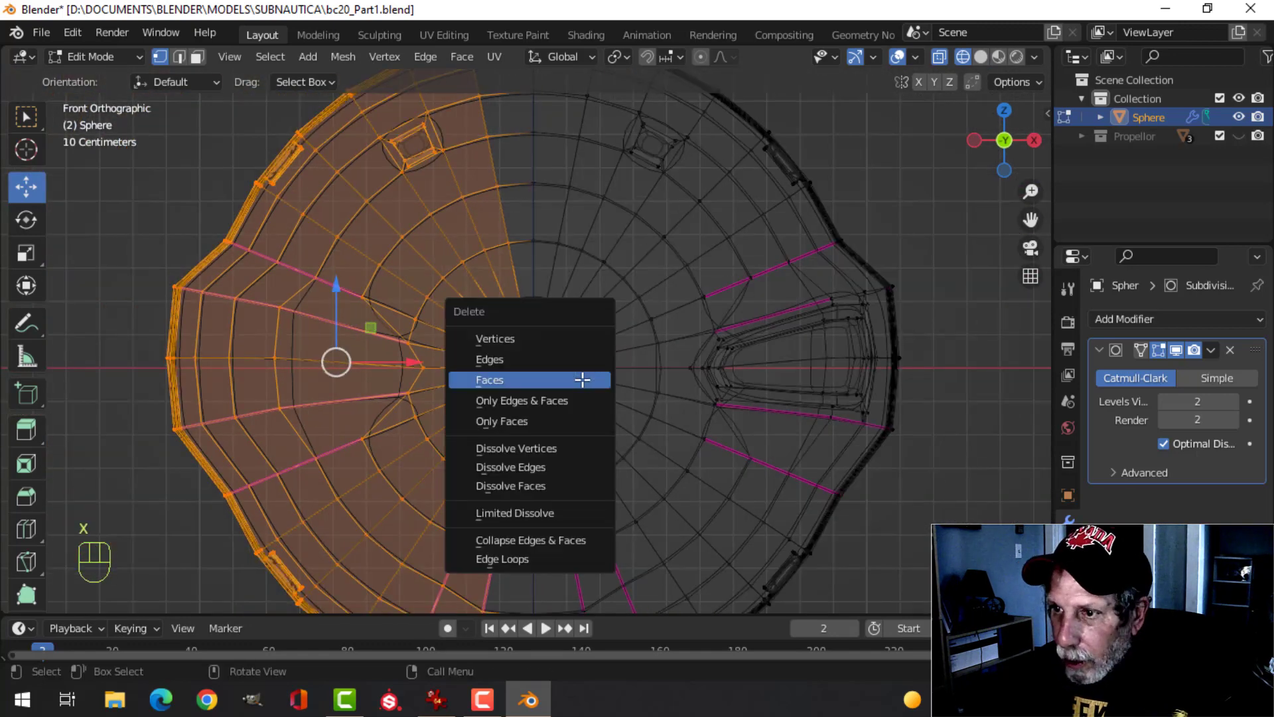
{"action": "left_click", "coordinate": [524, 340]}
{"action": "scroll", "coordinate": [682, 409], "scroll_direction": "down", "scroll_amount": 5}
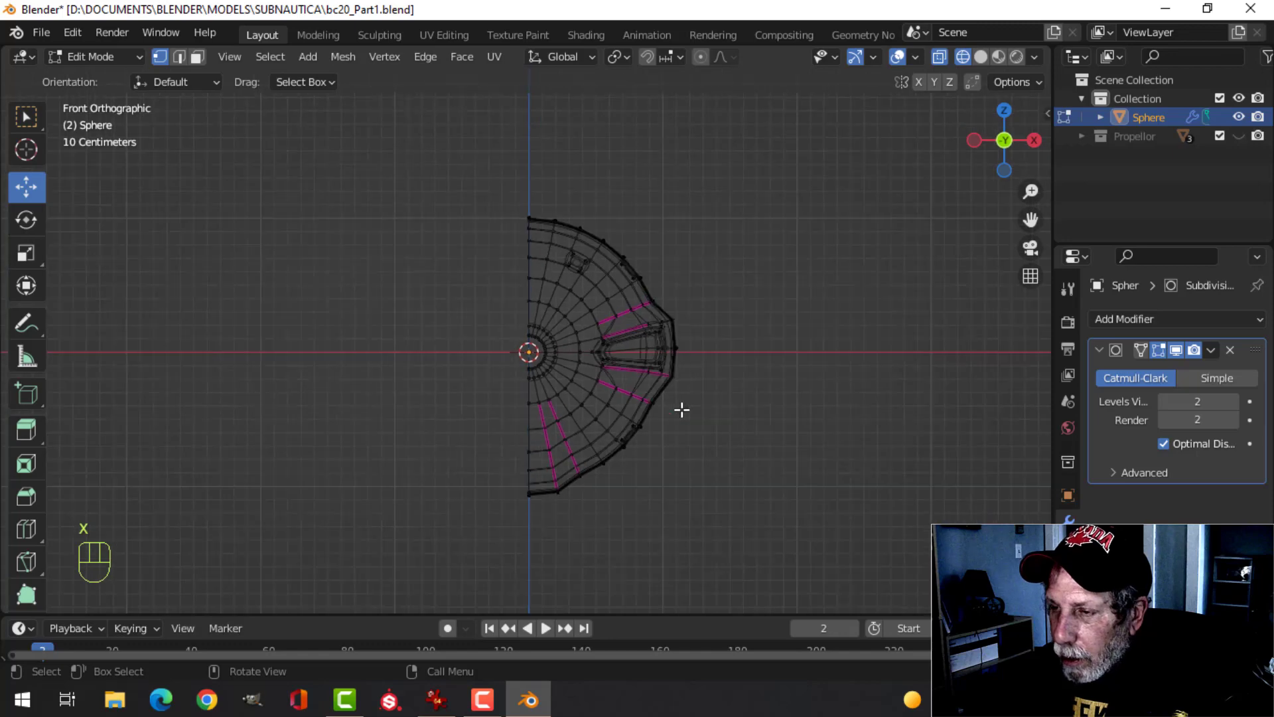
- Add a Mirror modifier and place it above the Subdivision modifier
{"action": "left_click", "coordinate": [1131, 317]}
{"action": "left_click", "coordinate": [905, 528]}
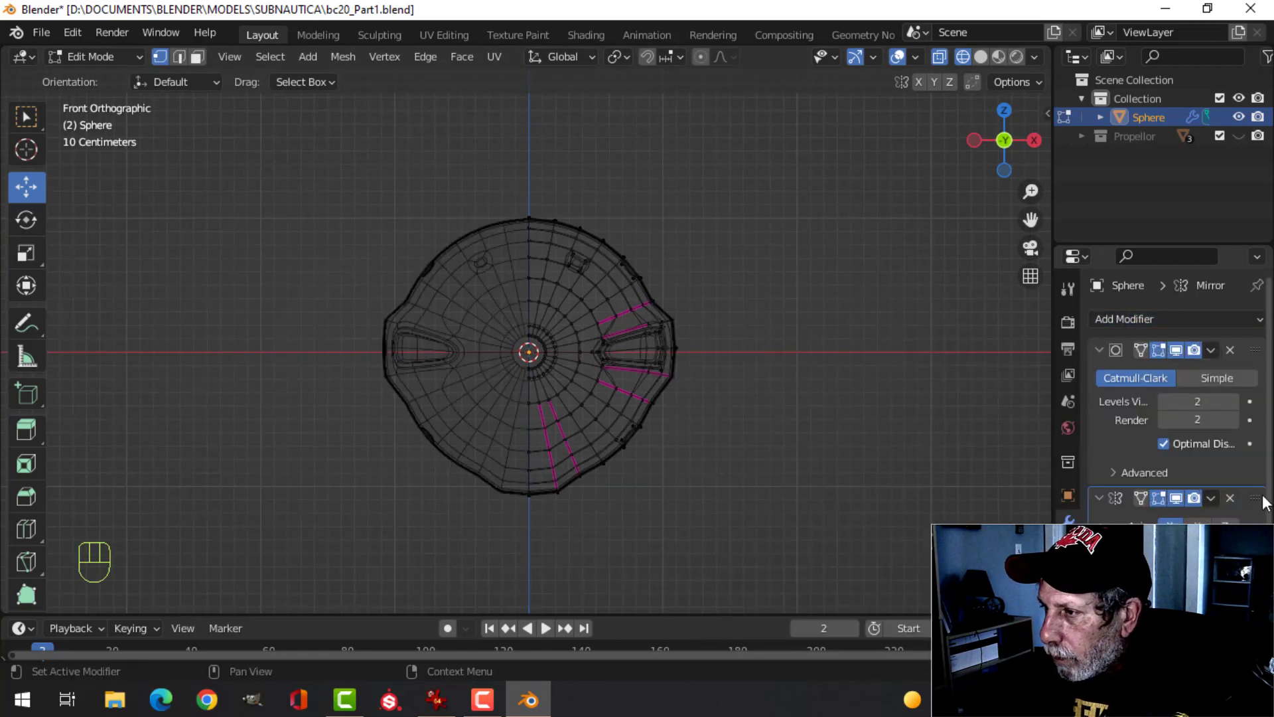
{"action": "left_click_drag", "start_coordinate": [1254, 494], "coordinate": [1251, 335]}
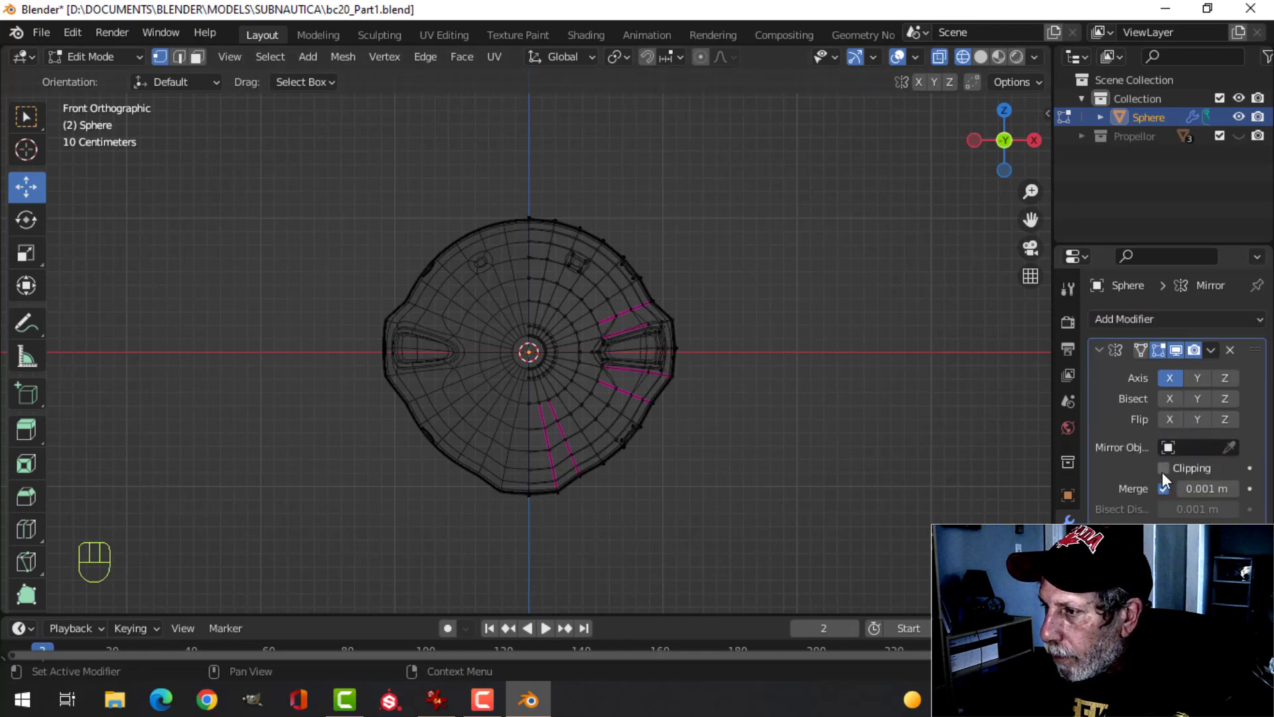
- Switch back to solid shading and Object Mode to inspect the mirrored body
{"action": "key", "text": "z"}
{"action": "left_click", "coordinate": [825, 458]}
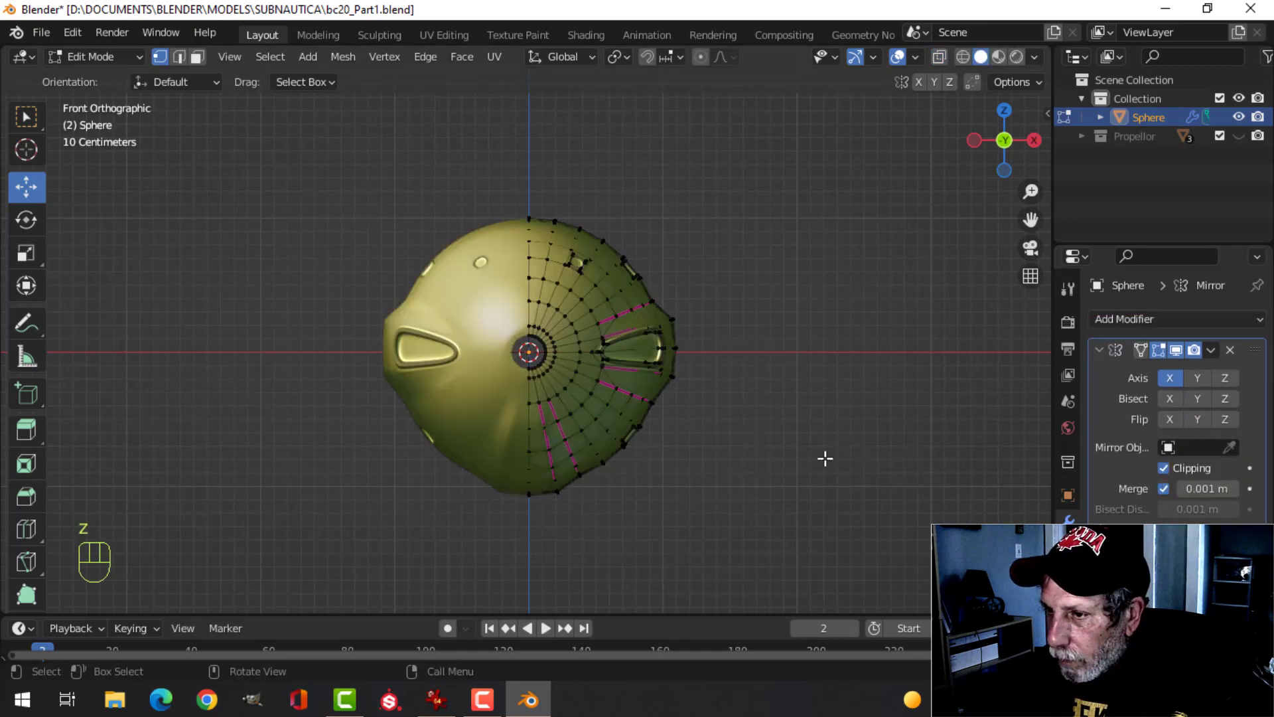
{"action": "mouse_move", "coordinate": [825, 458]}
{"action": "middle_mouse_down"}
{"action": "mouse_move", "coordinate": [686, 434]}
{"action": "mouse_move", "coordinate": [464, 432]}
{"action": "mouse_move", "coordinate": [330, 398]}
{"action": "mouse_move", "coordinate": [329, 430]}
{"action": "middle_mouse_up"}
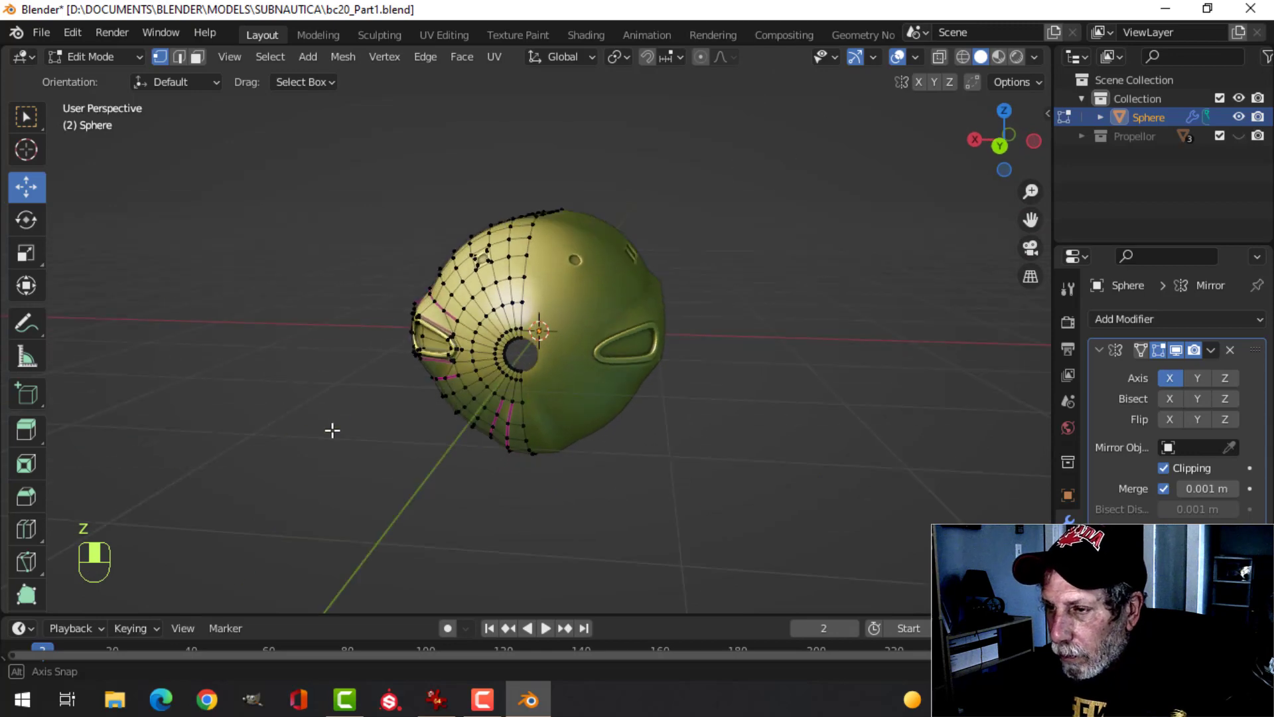
{"action": "key", "text": "Tab"}
{"action": "middle_click_drag", "start_coordinate": [579, 383], "coordinate": [697, 299]}
{"action": "scroll", "coordinate": [614, 388], "scroll_direction": "up", "scroll_amount": 3}
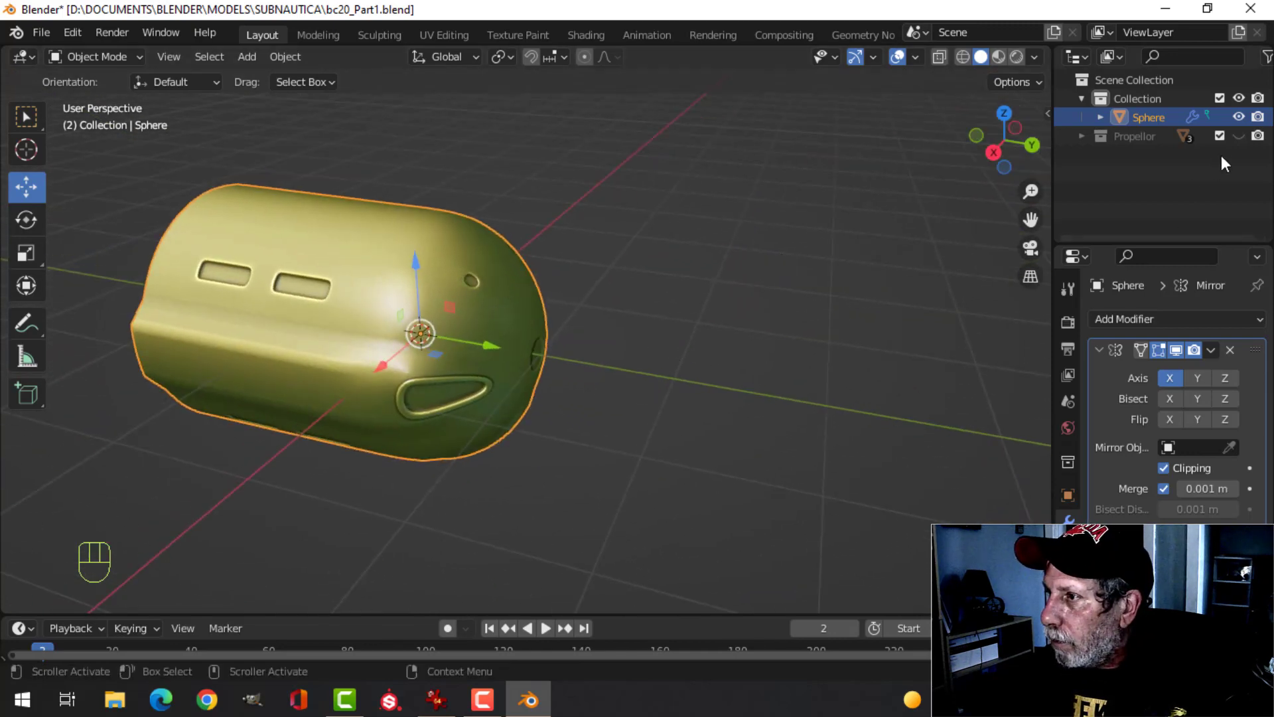
- Unhide the Propellor collection and orbit around the finished pod to inspect it
{"action": "left_click", "coordinate": [1239, 135]}
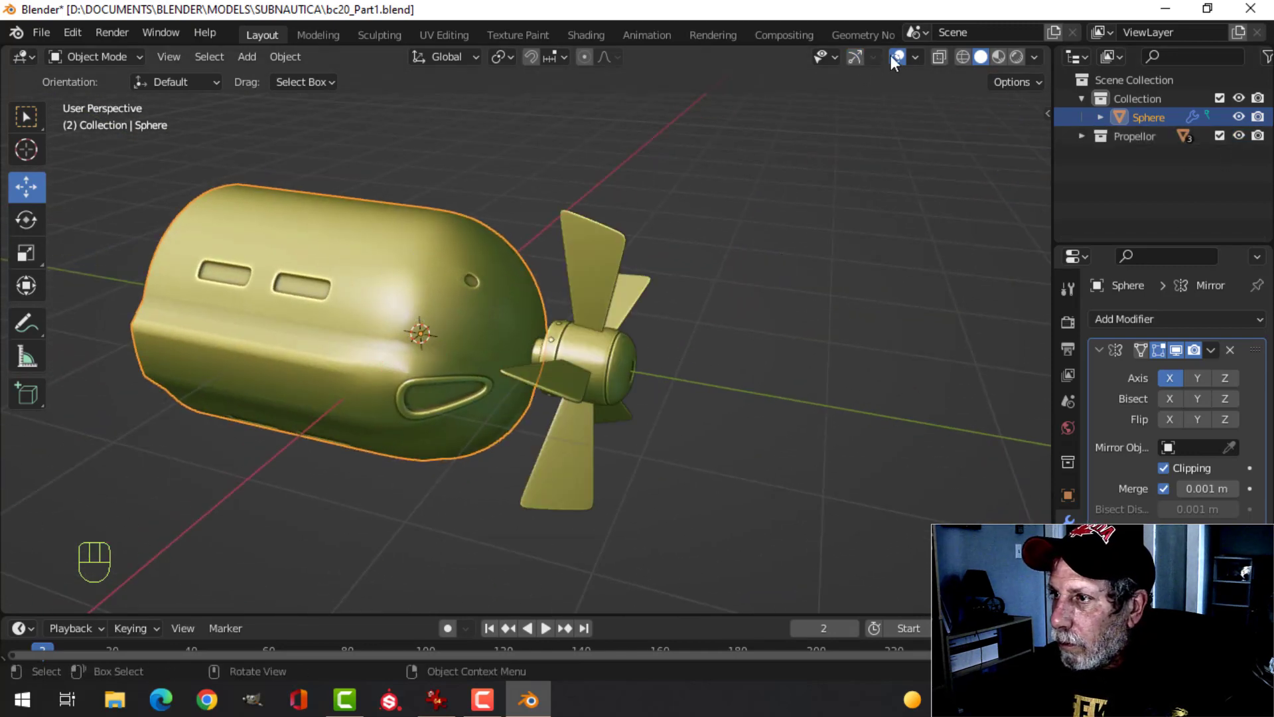
{"action": "middle_click_drag", "start_coordinate": [722, 440], "coordinate": [648, 246]}
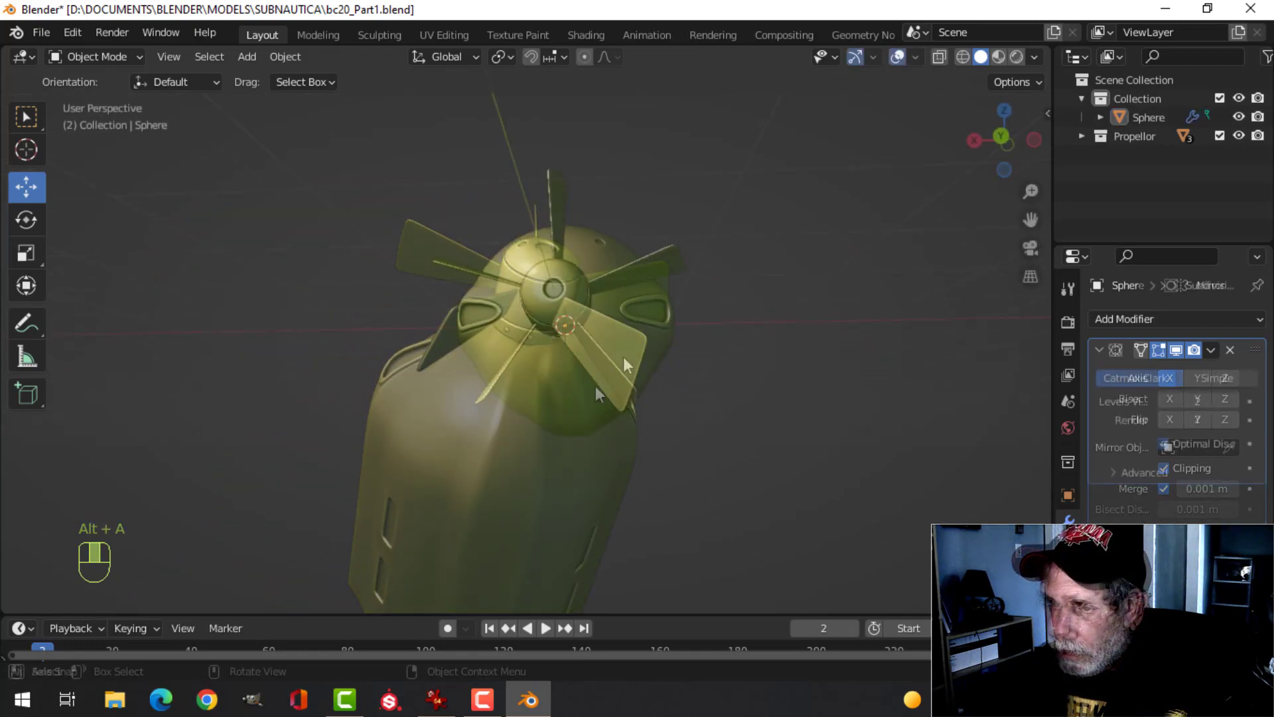
{"action": "middle_click_drag", "start_coordinate": [624, 359], "coordinate": [682, 399]}
{"action": "scroll", "coordinate": [682, 399], "scroll_direction": "up", "scroll_amount": 3}
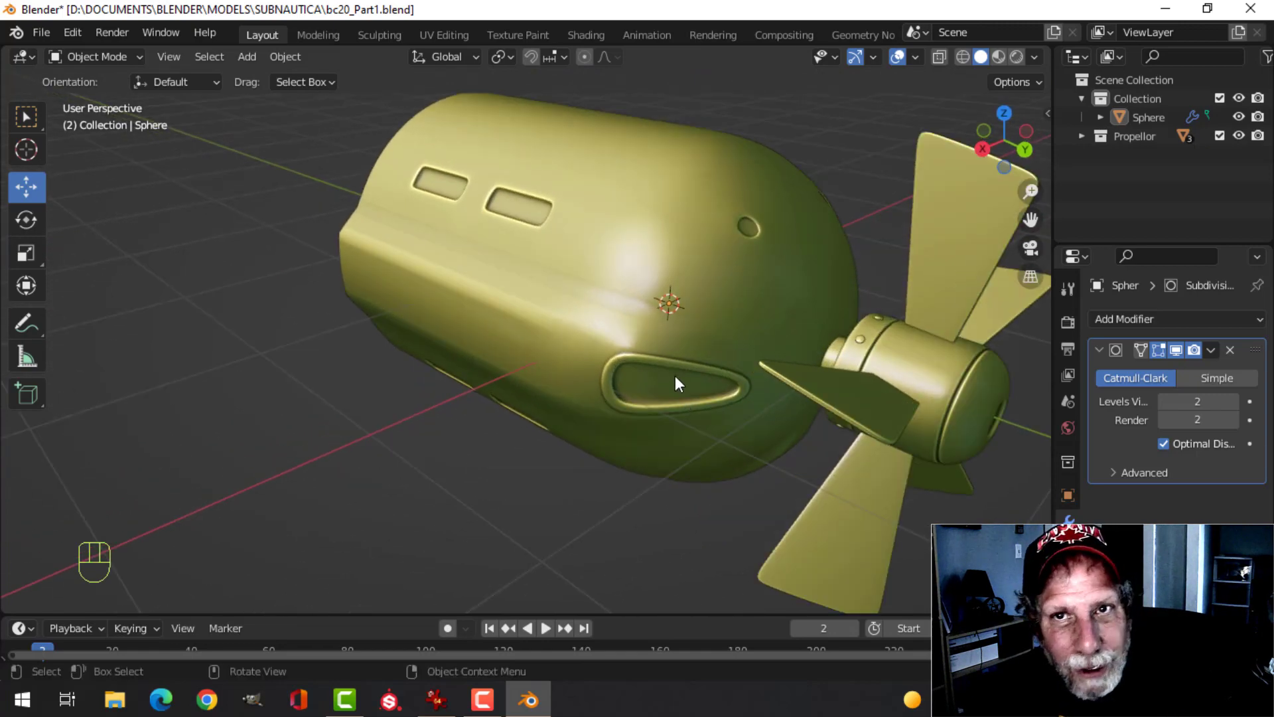